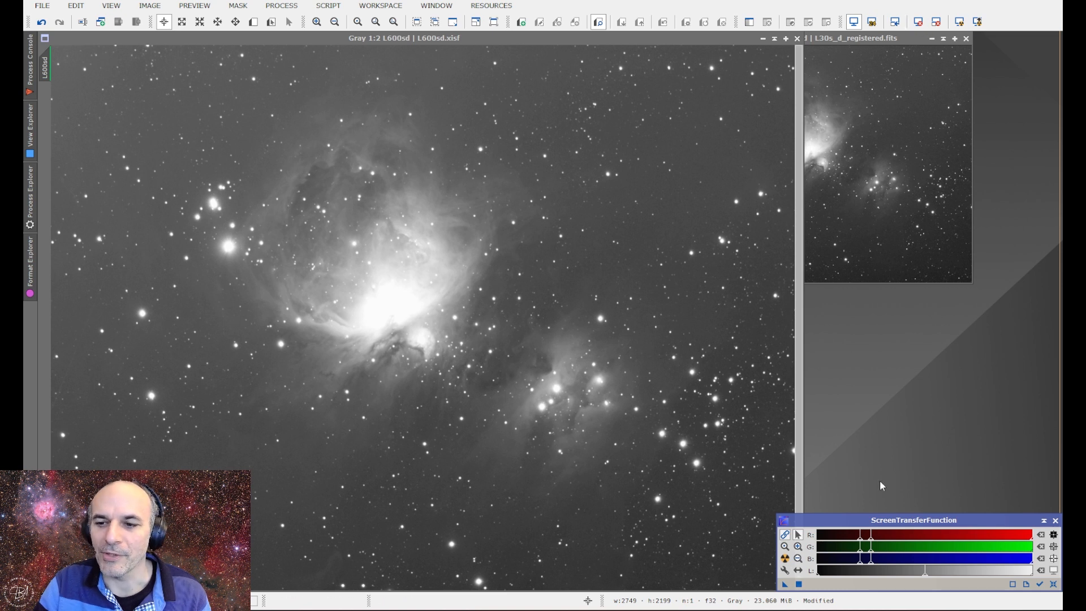
Compare the L600sd image with and without the screen auto-stretch, inspecting the bright nebula core up close while unstretched
click(918, 23)
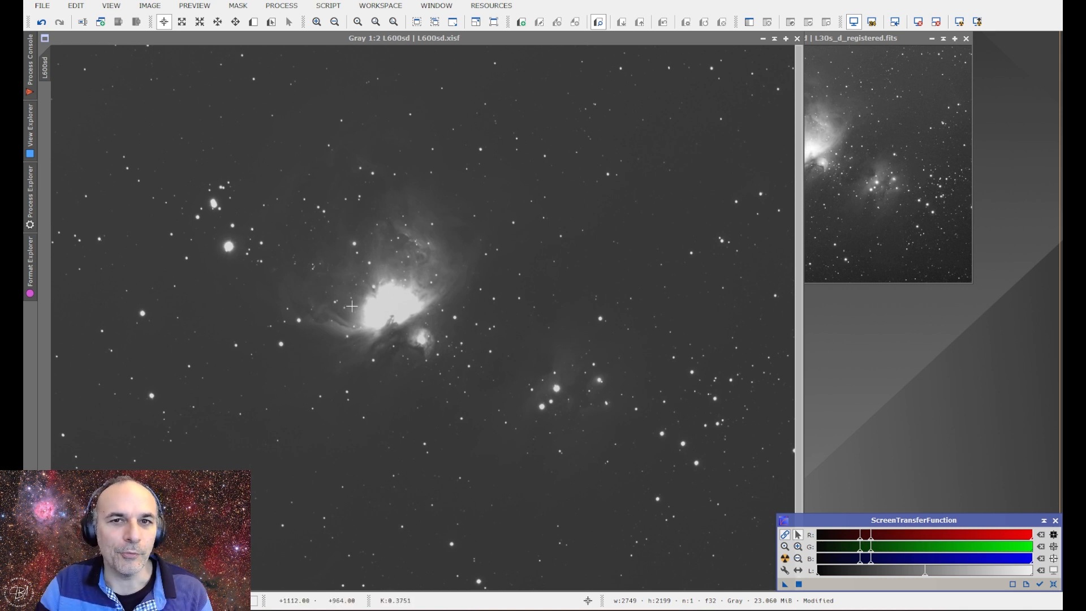
scroll(391, 303, up, 2)
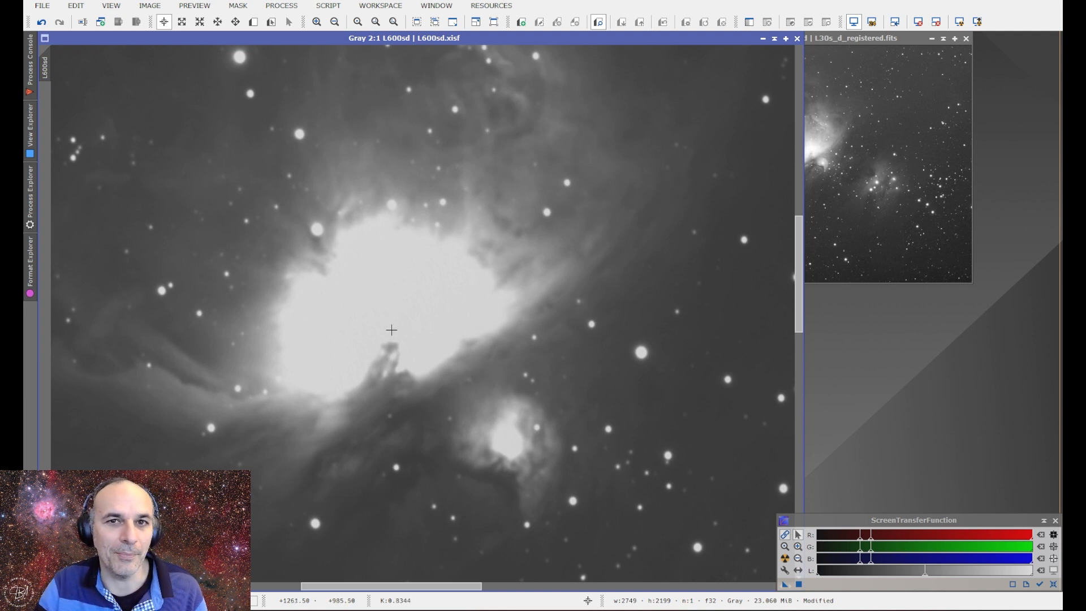
scroll(392, 330, down, 2)
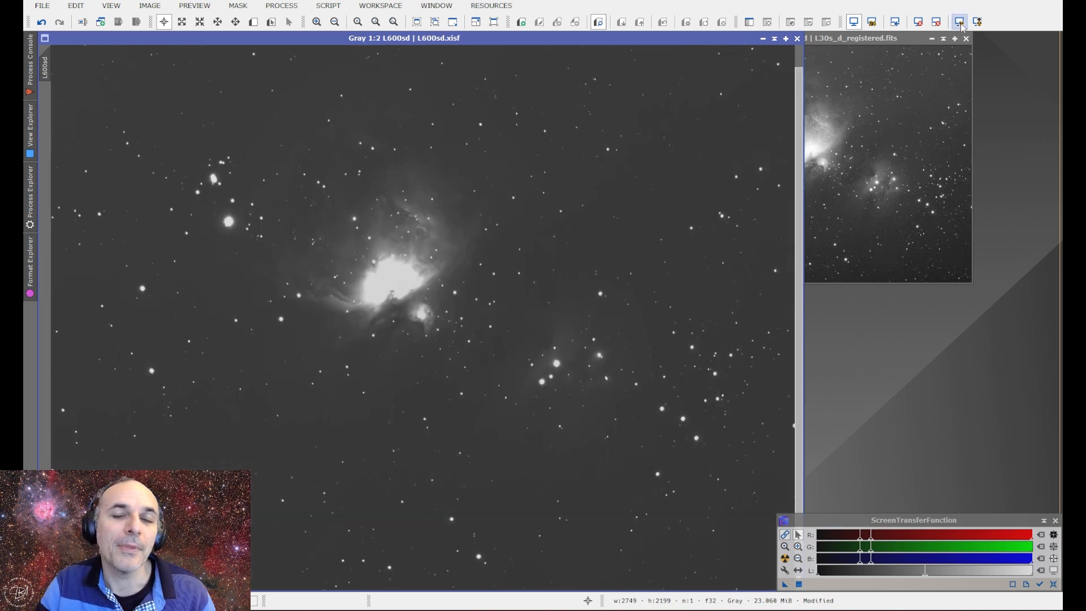
click(960, 23)
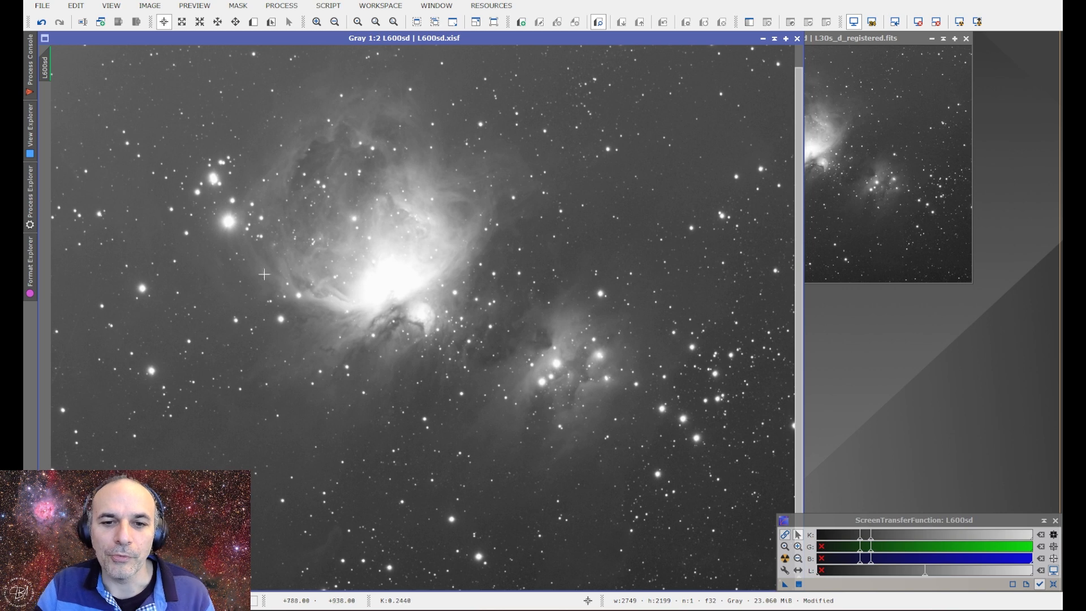
click(917, 22)
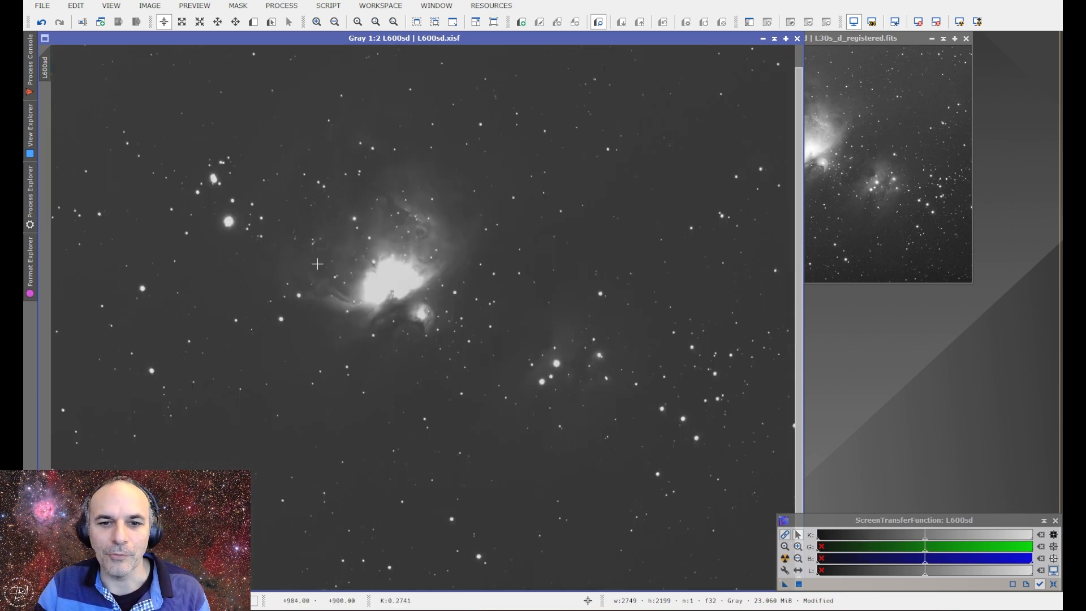
click(958, 21)
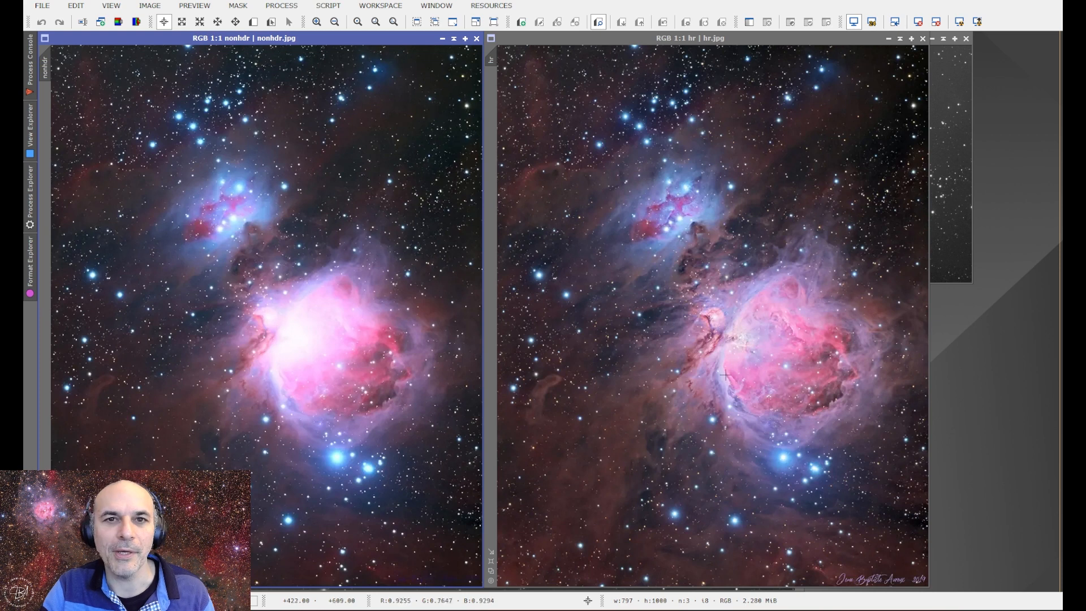
Close the nonhdr and hr colour comparison images
click(476, 38)
click(923, 38)
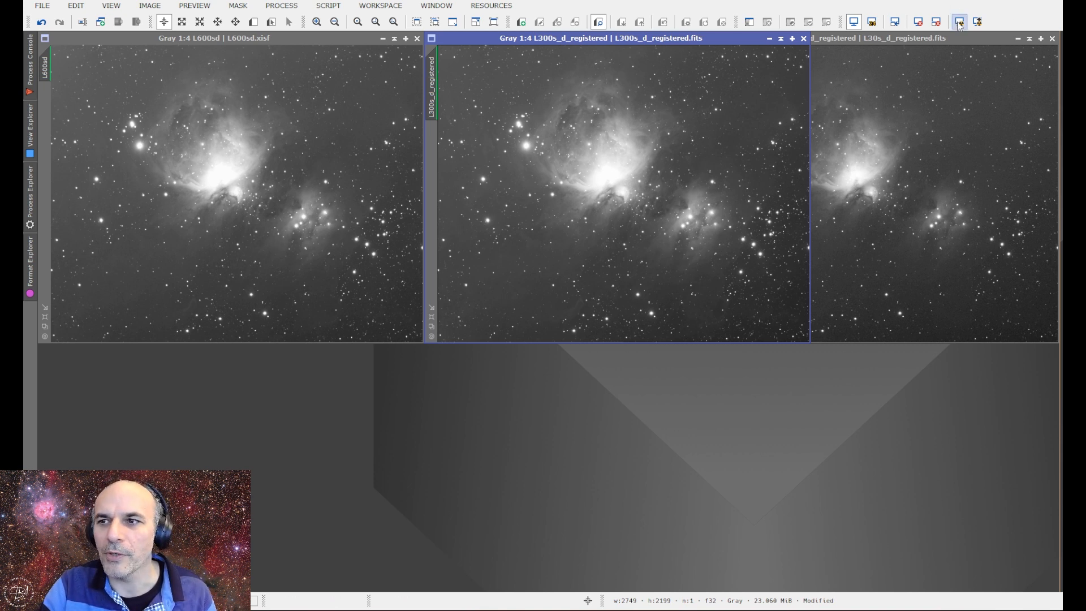
Reset the screen stretch on L300s_d_registered and L600sd and compare their nebula cores at matching 1:1 views
click(918, 22)
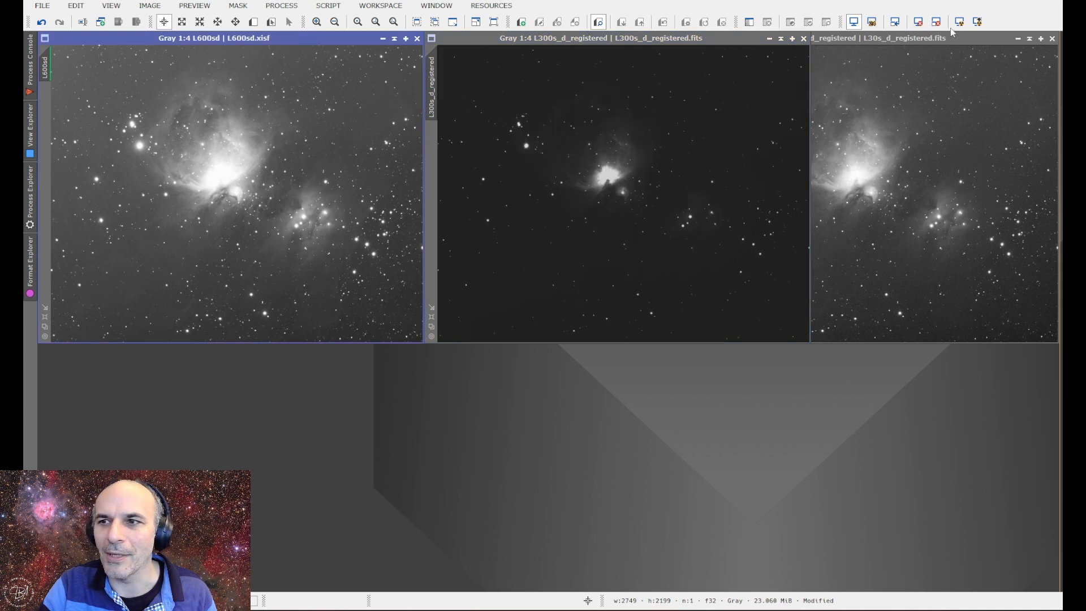
click(918, 24)
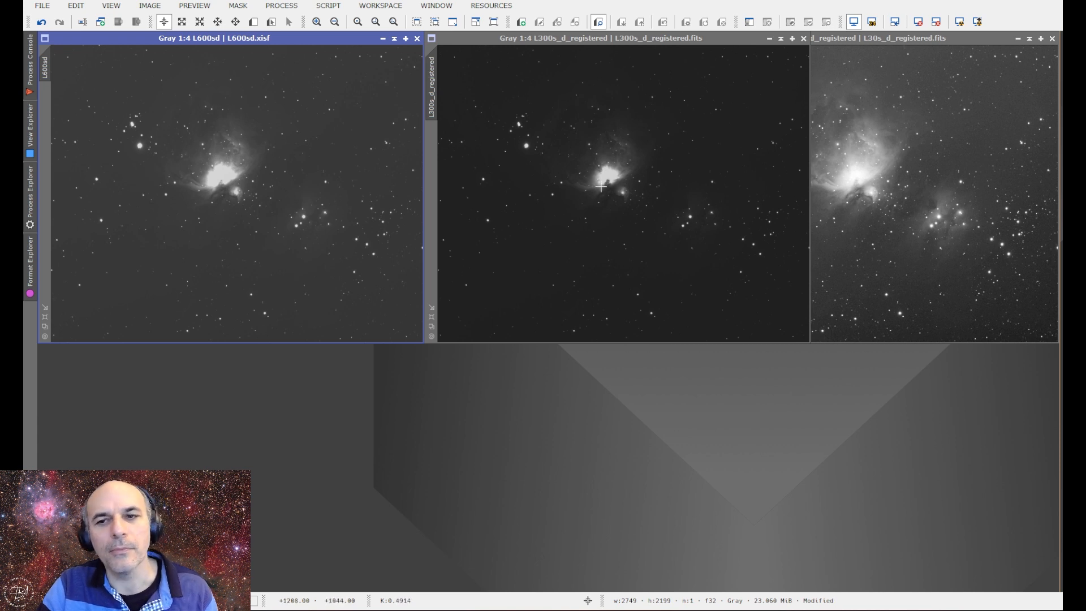
scroll(614, 172, up, 3)
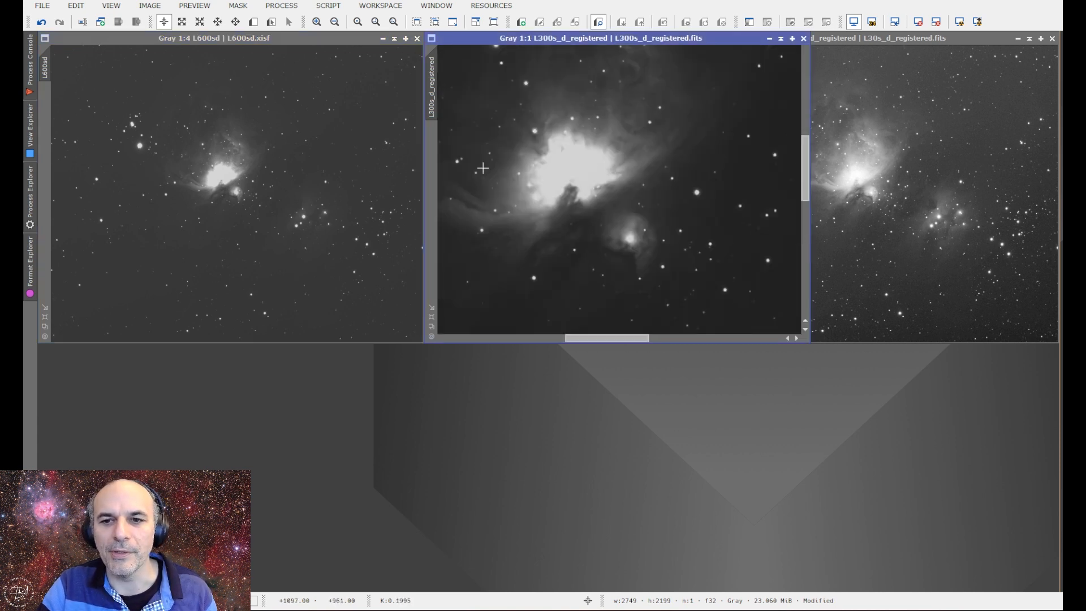
scroll(221, 163, up, 3)
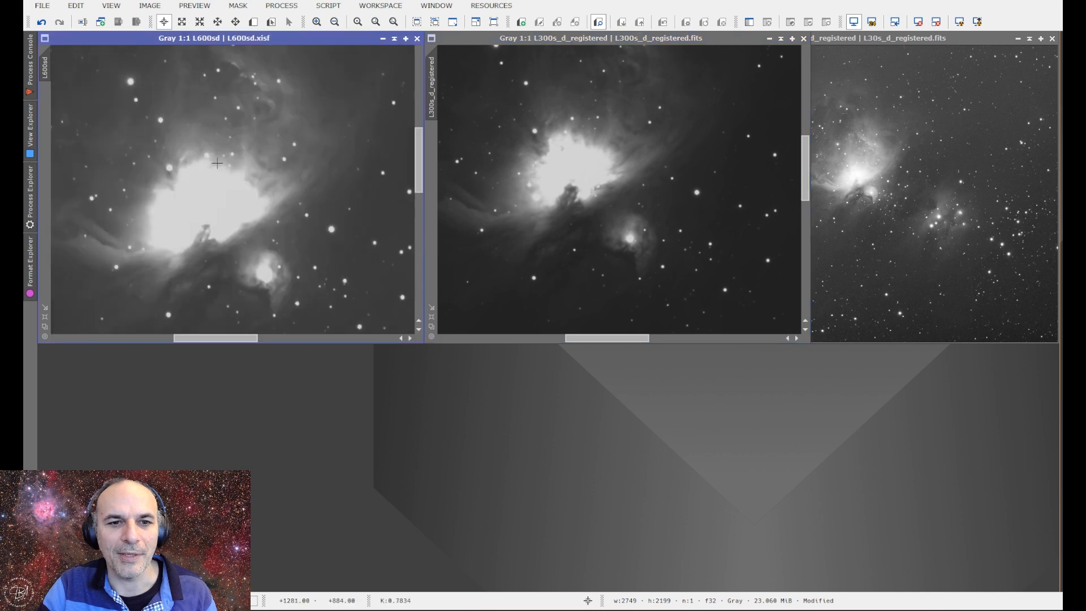
drag(45, 72, 431, 81)
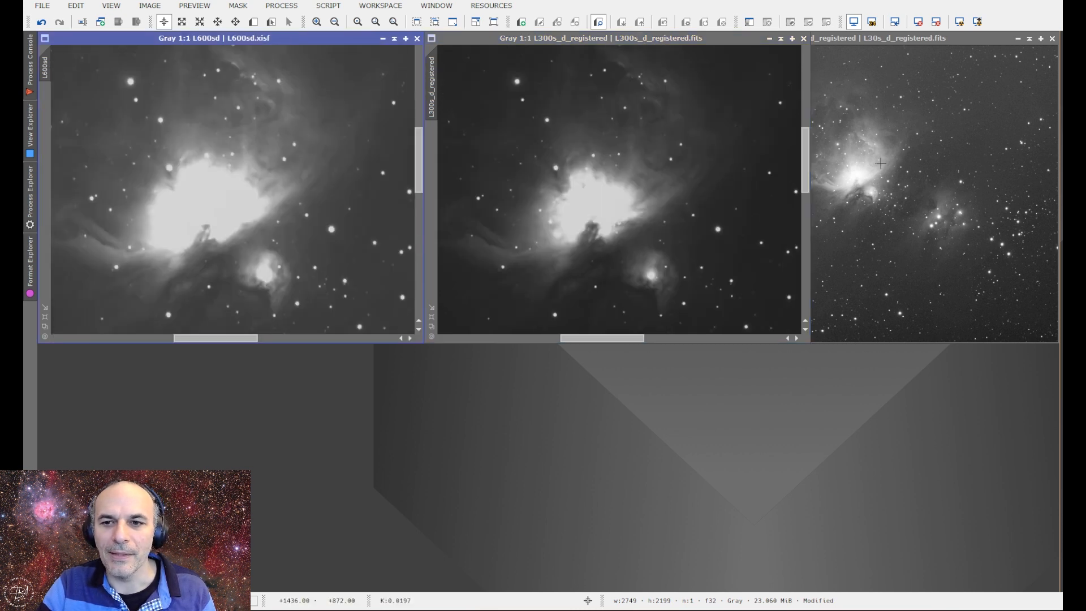
Reset the screen stretch on L30s_d_registered, match its view to L600sd, and inspect the core at 3:1
click(880, 163)
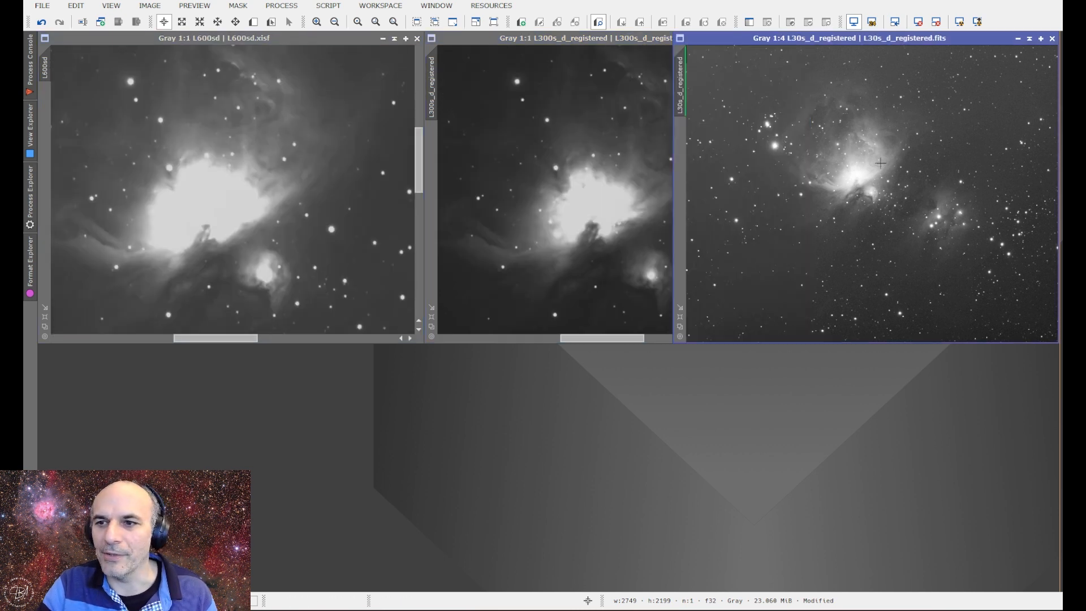
click(920, 25)
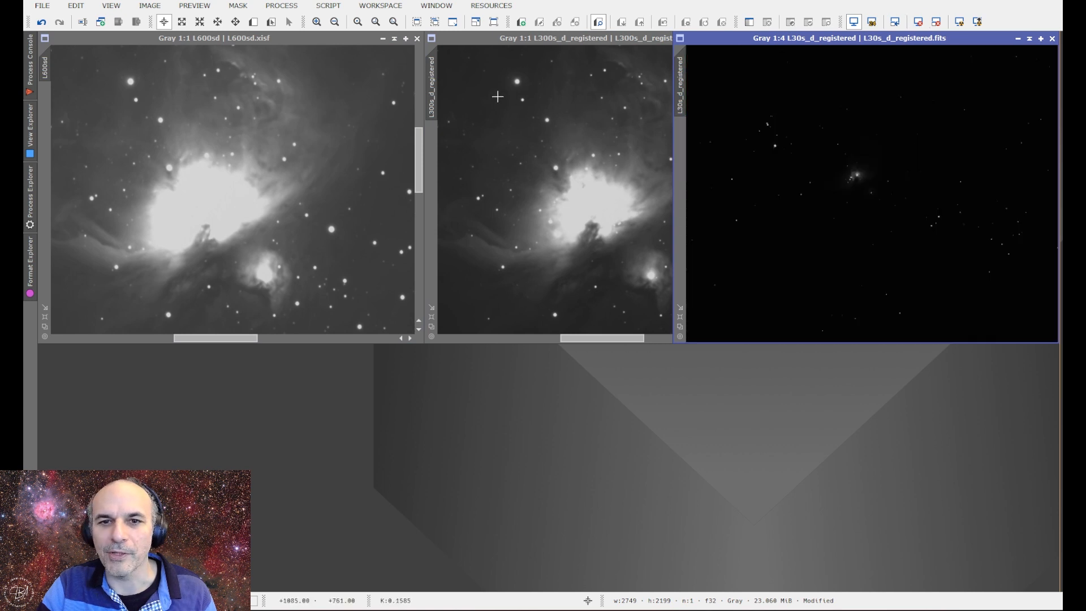
drag(47, 64, 681, 82)
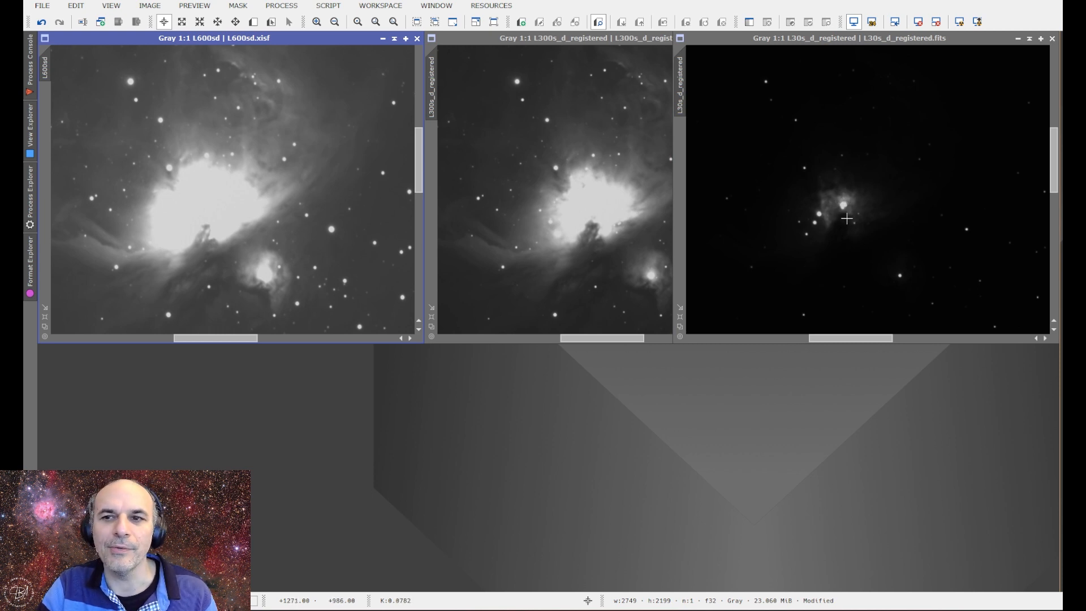
scroll(840, 207, up, 3)
scroll(849, 203, down, 3)
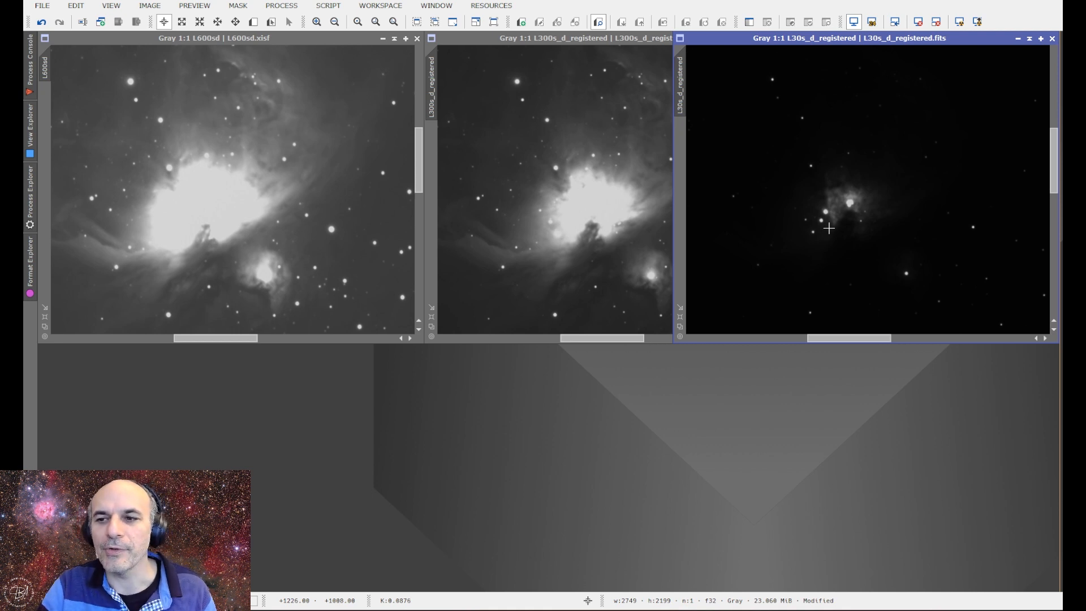
scroll(834, 195, up, 2)
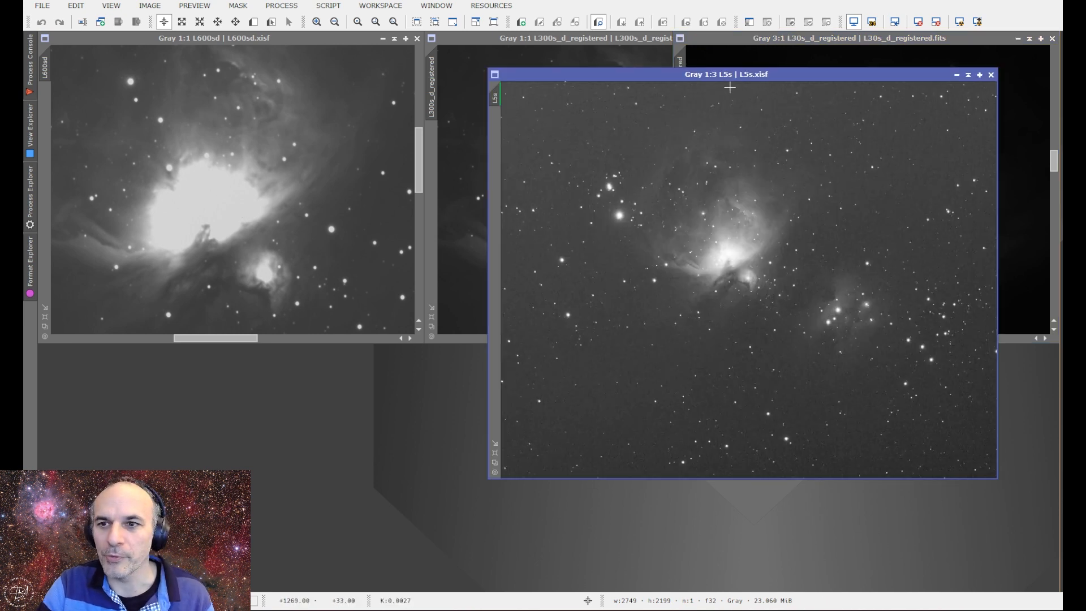
Inspect the core stars of L5s without screen stretch, restore its auto-stretch, and move the image aside
drag(709, 78, 546, 62)
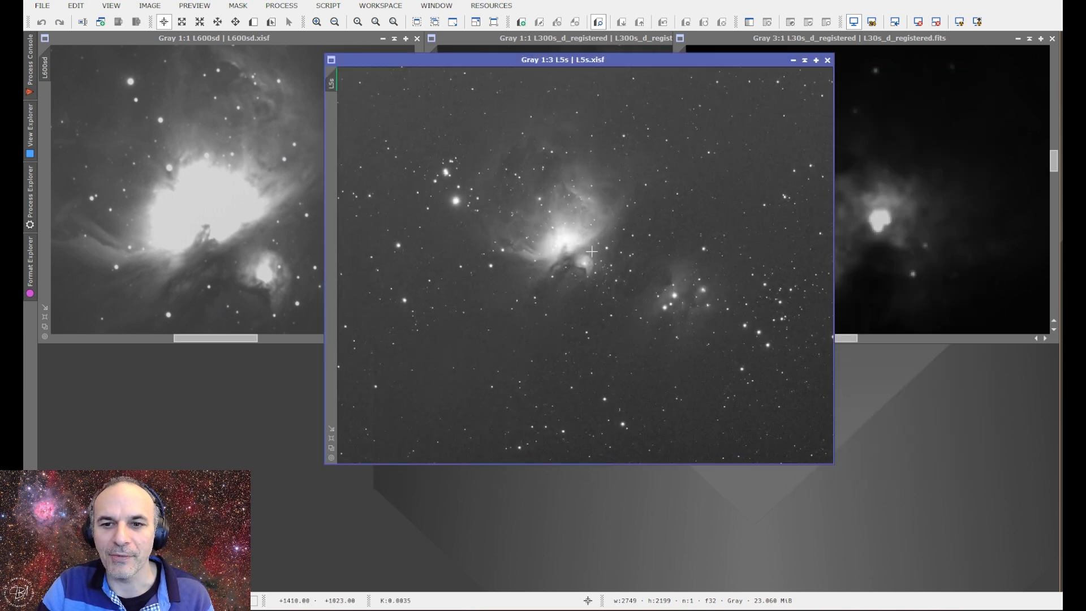
click(919, 22)
scroll(562, 232, up, 6)
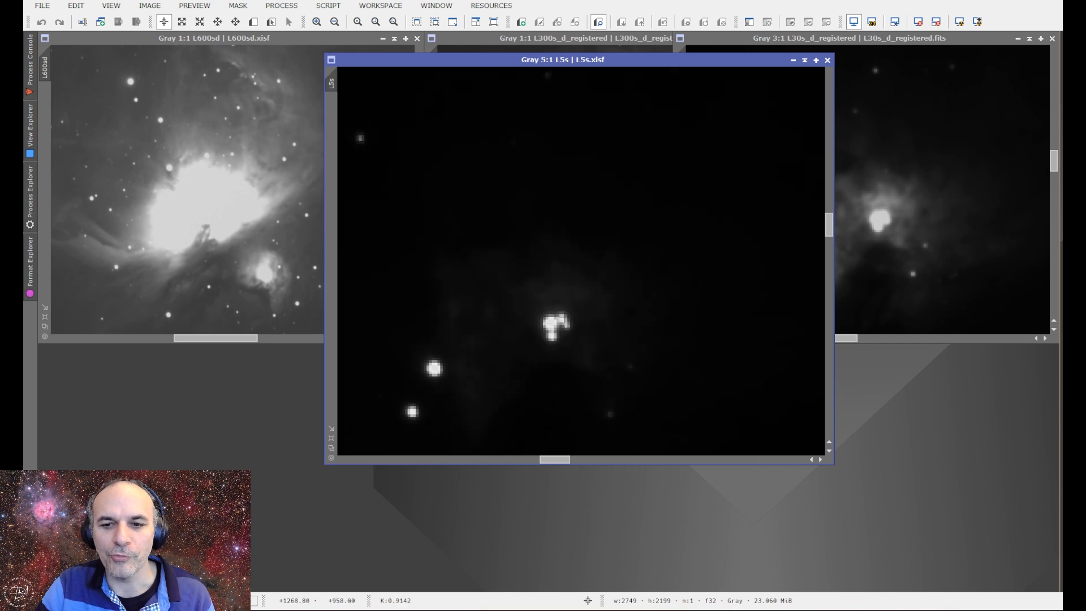
scroll(551, 318, down, 1)
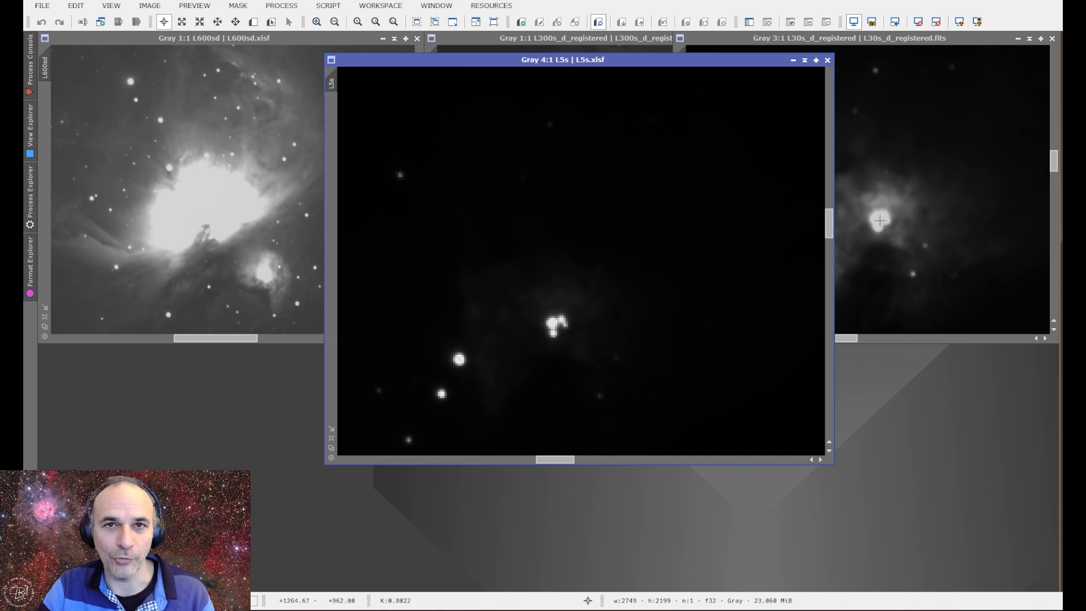
scroll(565, 303, down, 5)
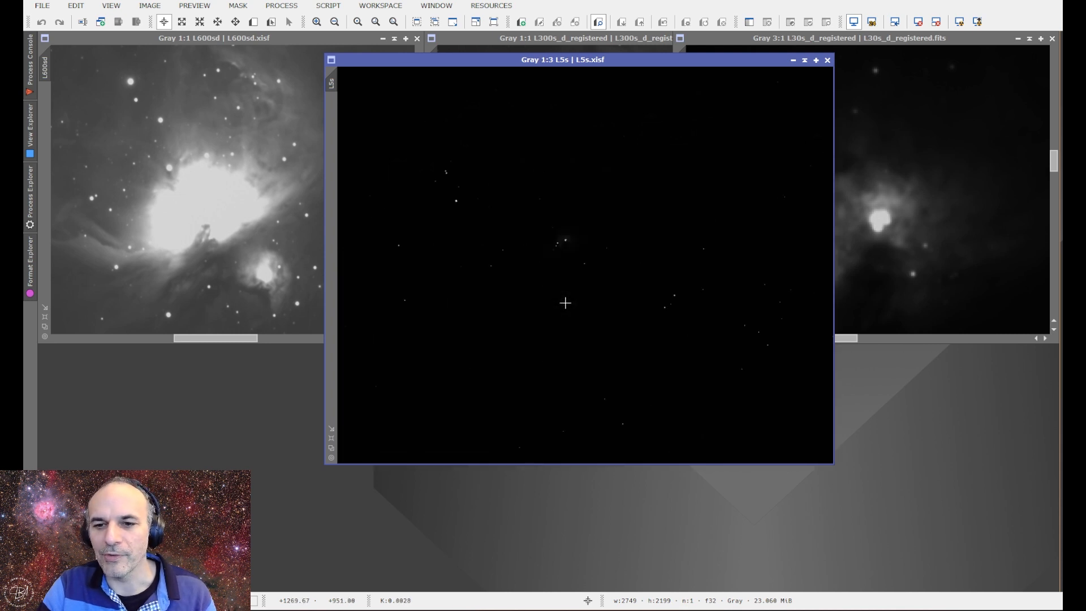
click(959, 21)
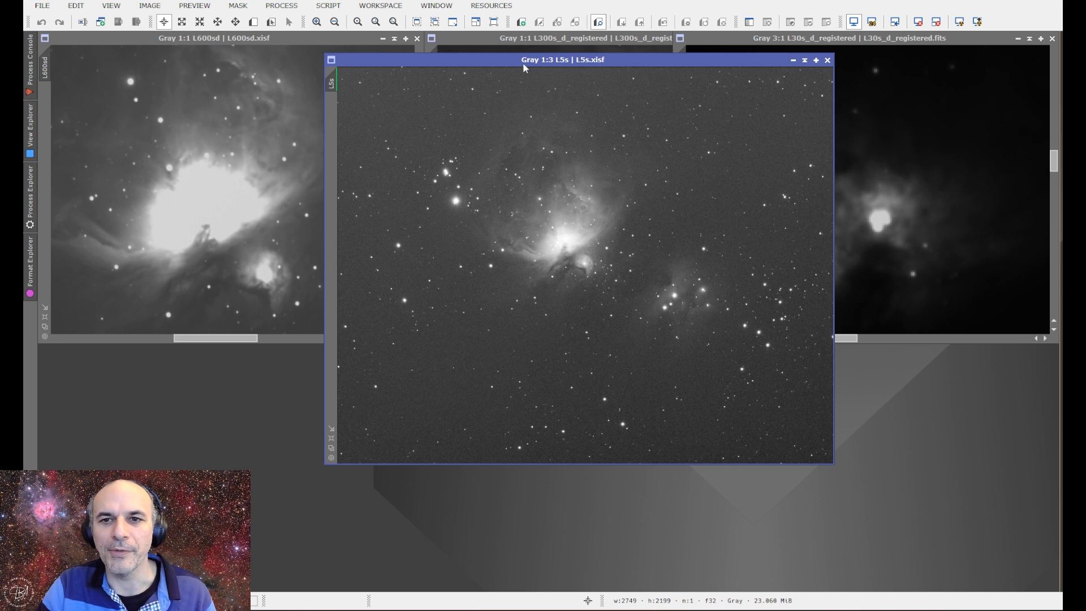
drag(523, 61, 704, 137)
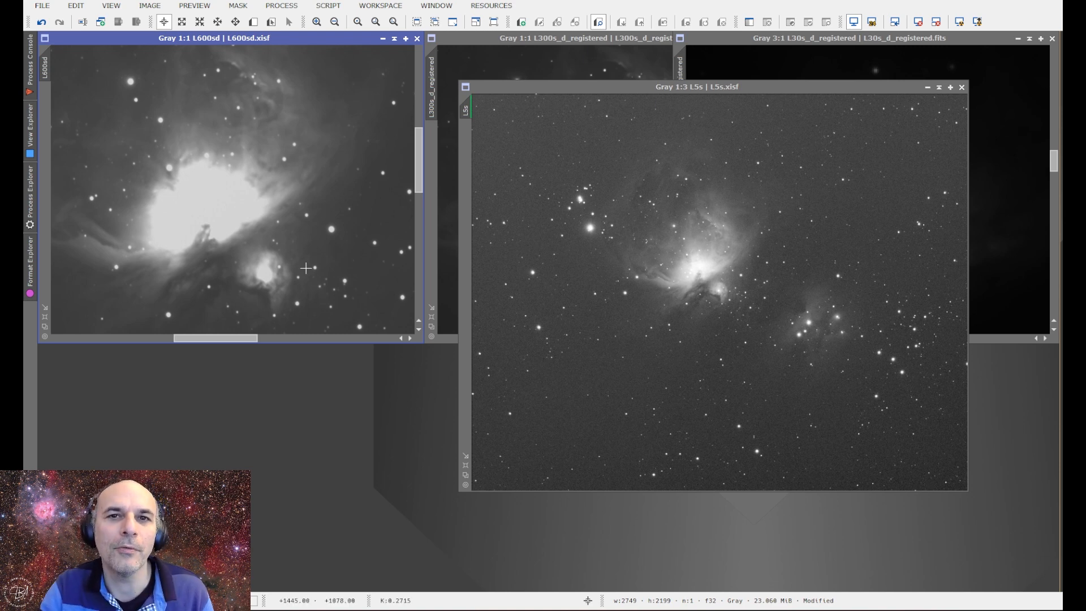
Close the L300s_d_registered image and discard its unsaved changes
scroll(231, 203, down, 3)
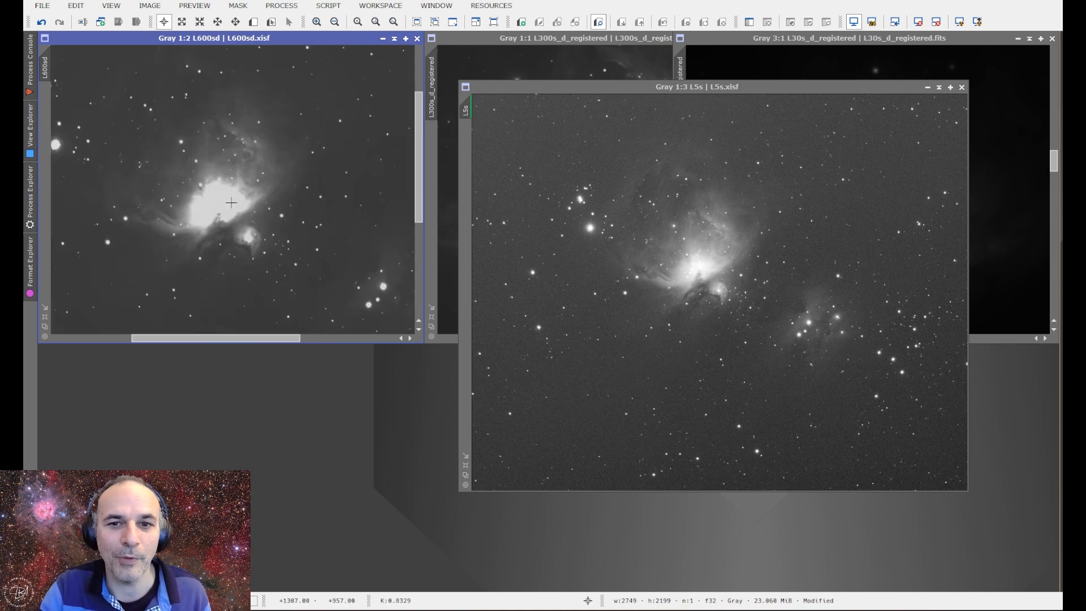
click(616, 51)
click(803, 39)
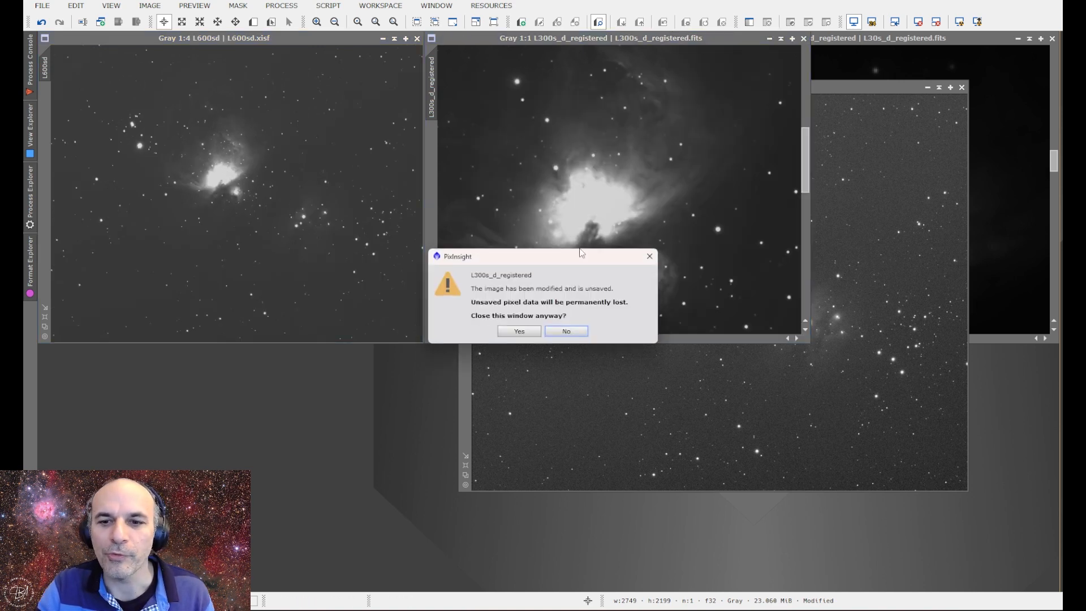
click(518, 331)
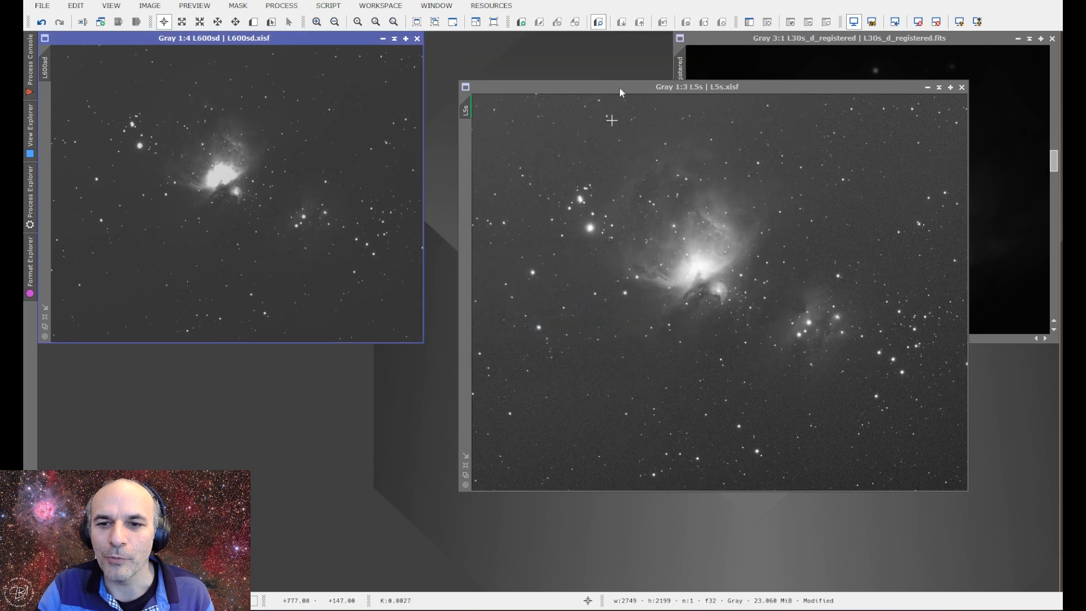
Place L30s_d_registered beside L600sd and fit both windows to their images at 1:5 zoom
drag(723, 38, 473, 39)
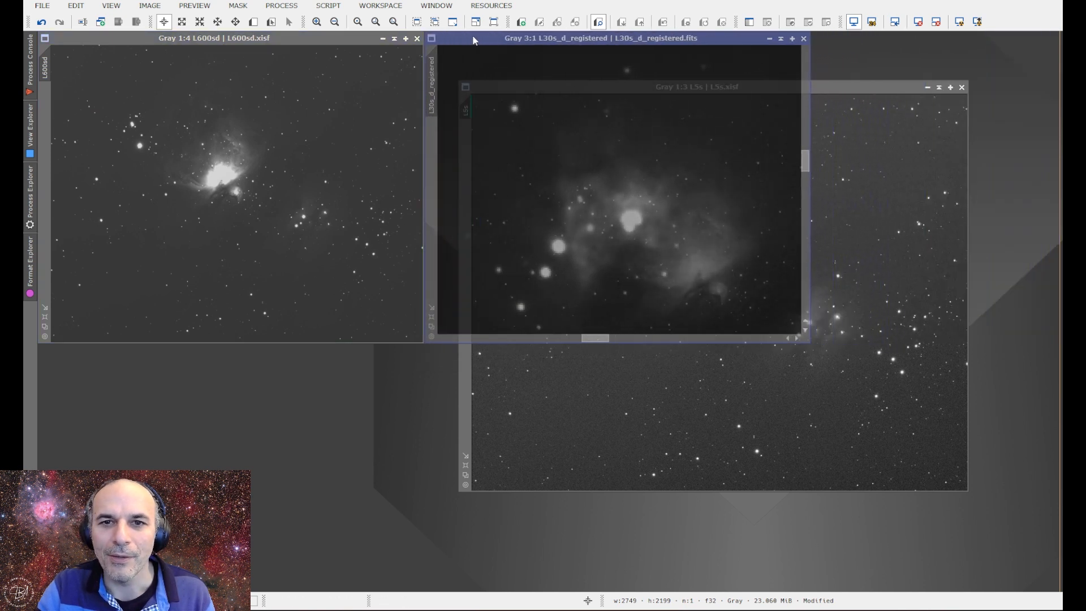
scroll(524, 192, down, 1)
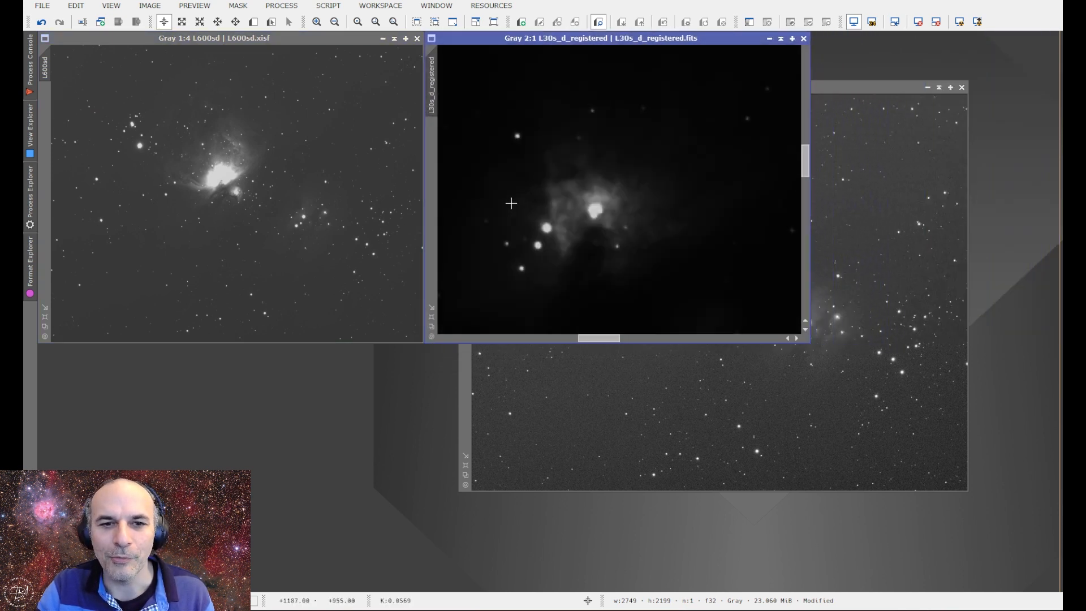
scroll(544, 190, down, 4)
scroll(322, 208, down, 2)
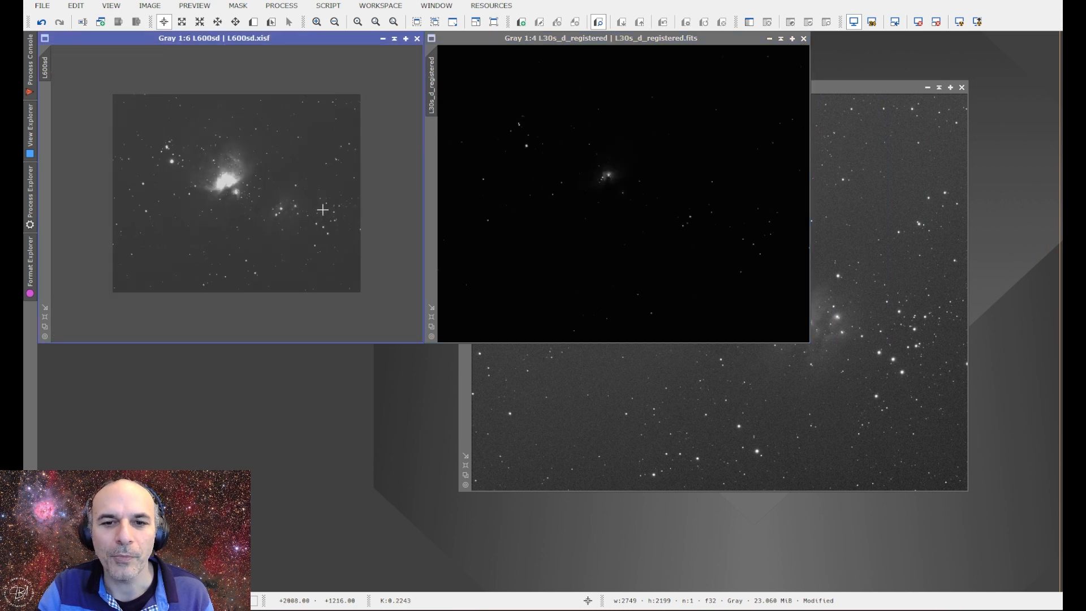
scroll(323, 208, up, 1)
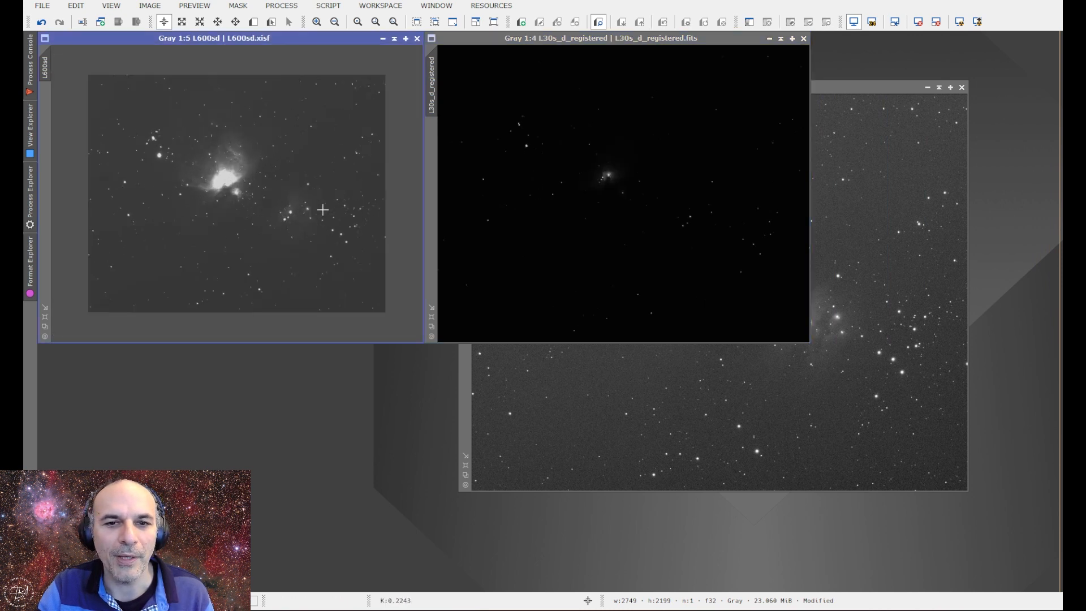
click(45, 307)
drag(518, 42, 442, 37)
click(357, 317)
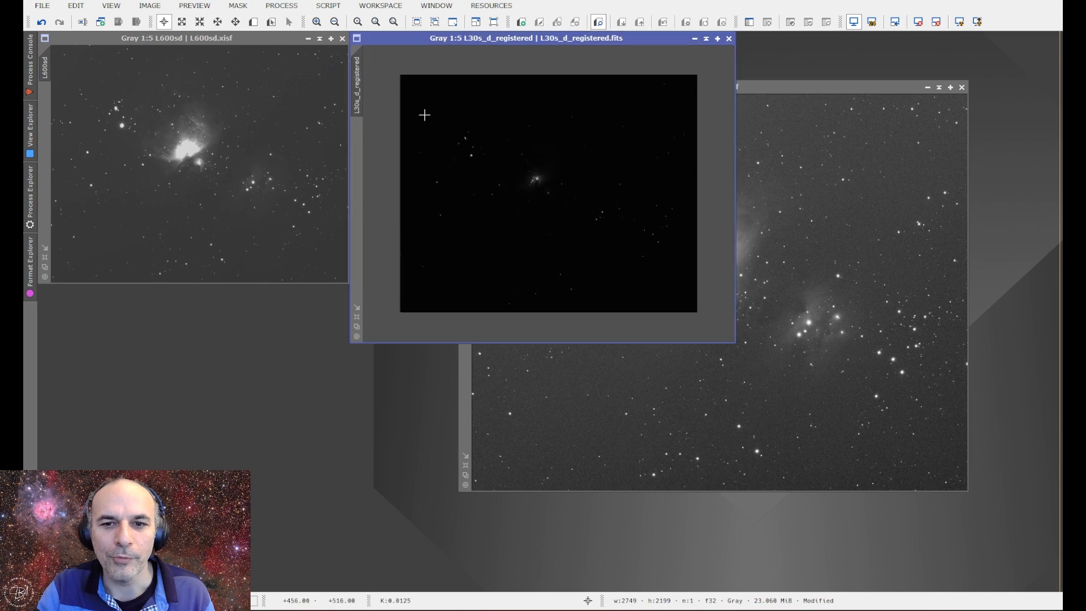
click(357, 307)
Reduce L5s to 1:5 zoom, fit its window to the image, and place it beside L30s_d_registered
click(685, 328)
scroll(685, 328, down, 1)
scroll(685, 328, down, 1)
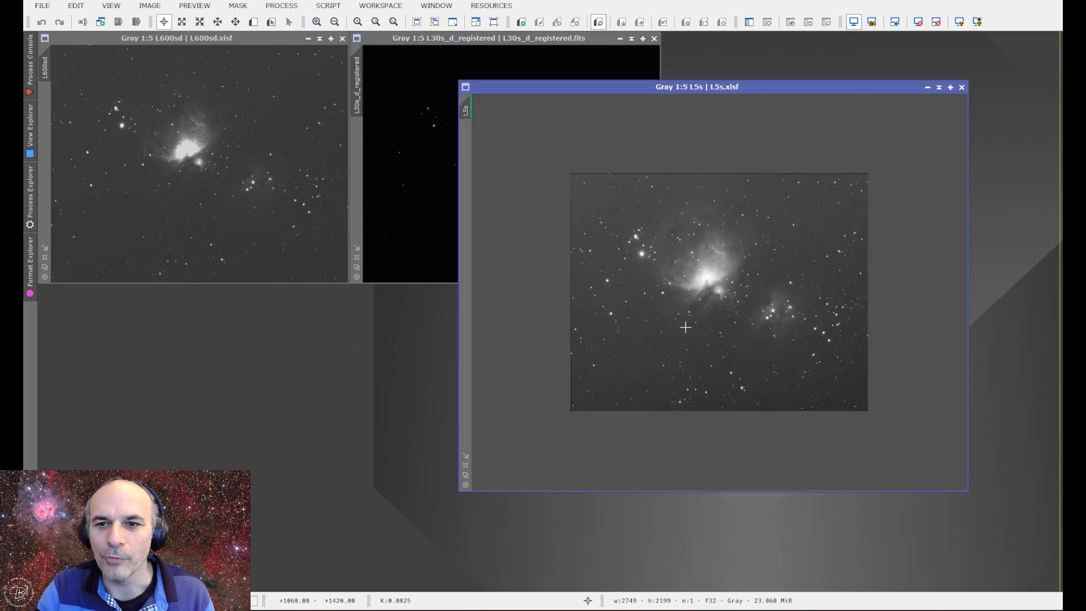
click(467, 455)
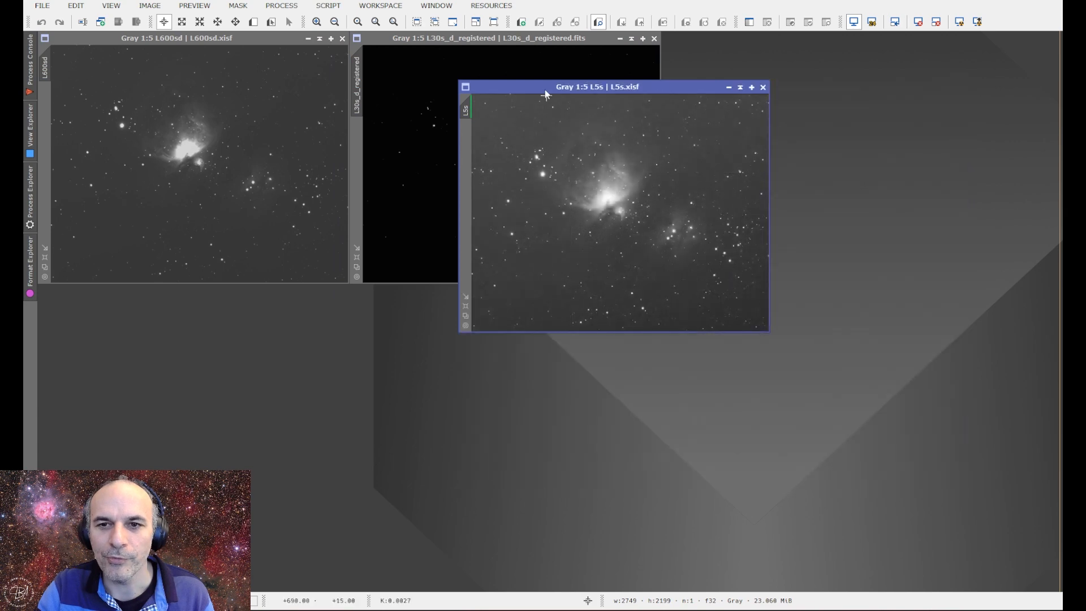
drag(545, 90, 748, 39)
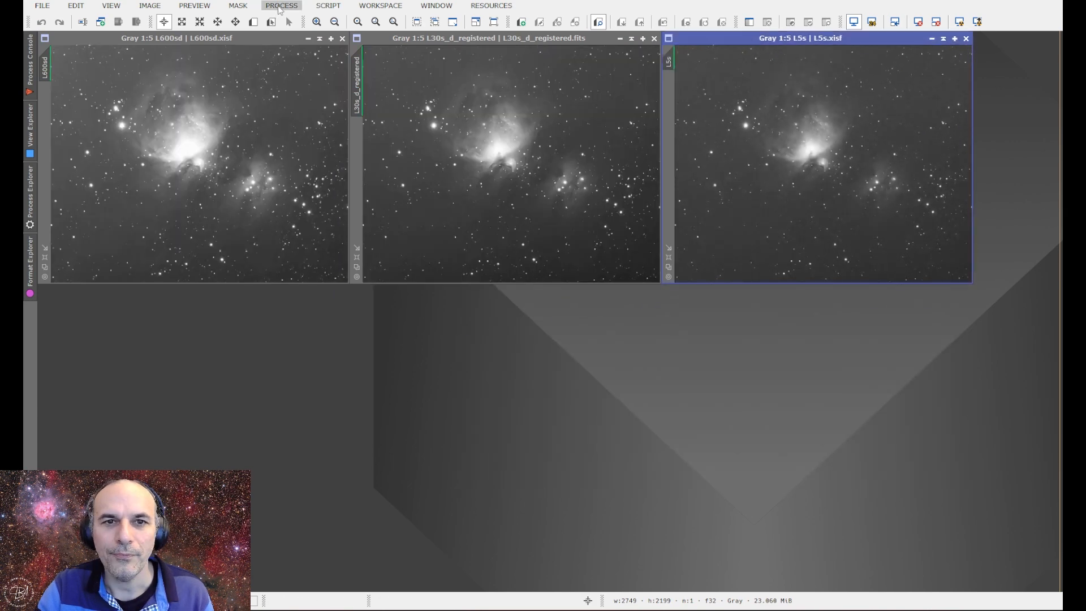
Open the ScreenTransferFunction process and make L600sd the active image
click(280, 7)
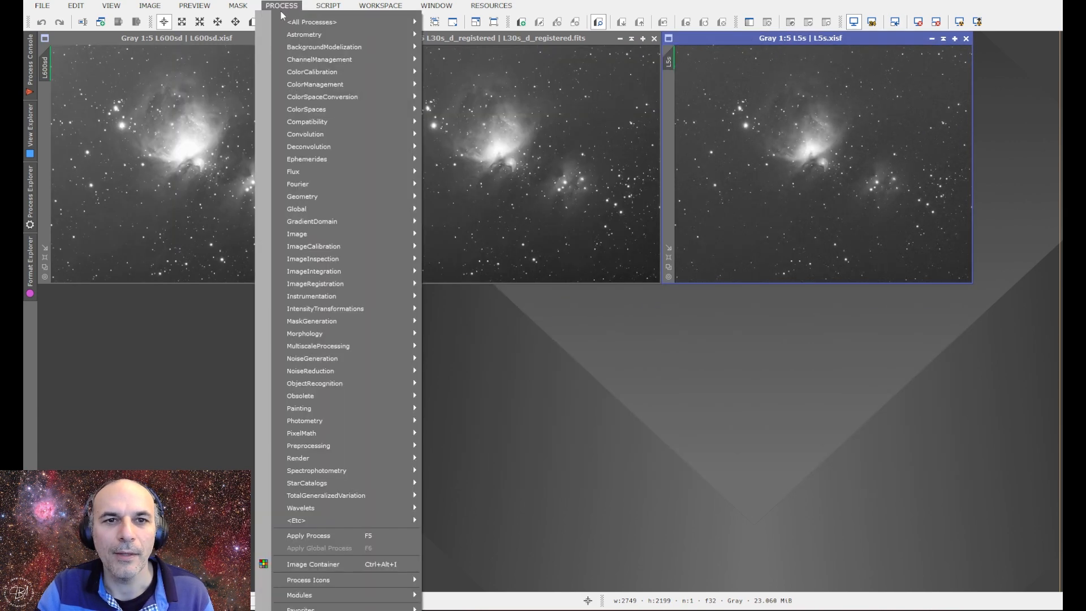
mouse_move(410, 22)
click(778, 96)
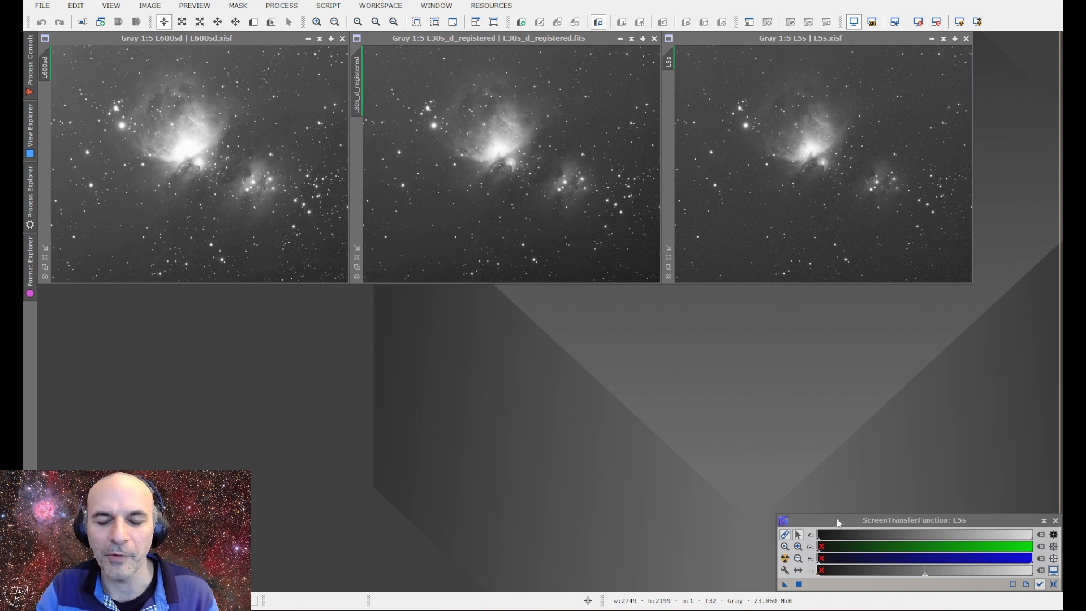
click(261, 266)
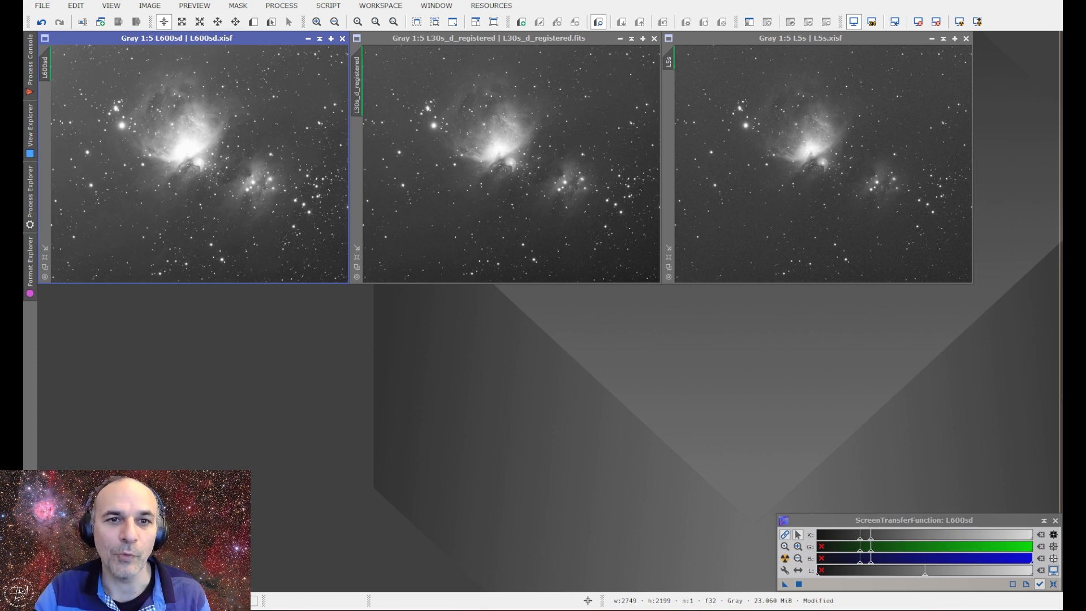
Review the StarAlignment settings with L600sd as the reference image and close the process without applying it
click(282, 5)
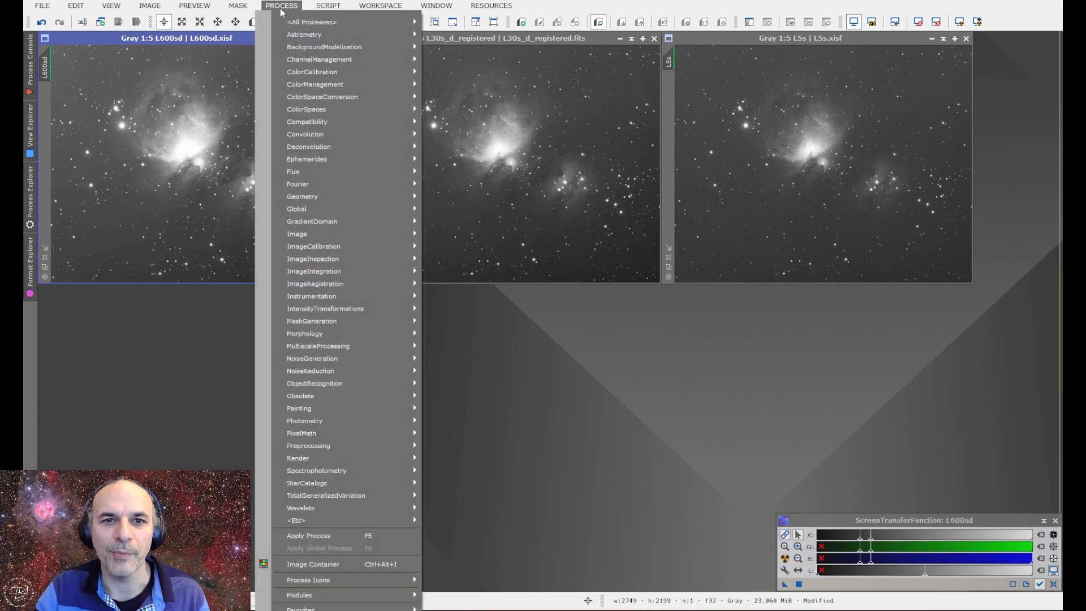
click(283, 6)
click(284, 7)
mouse_move(297, 22)
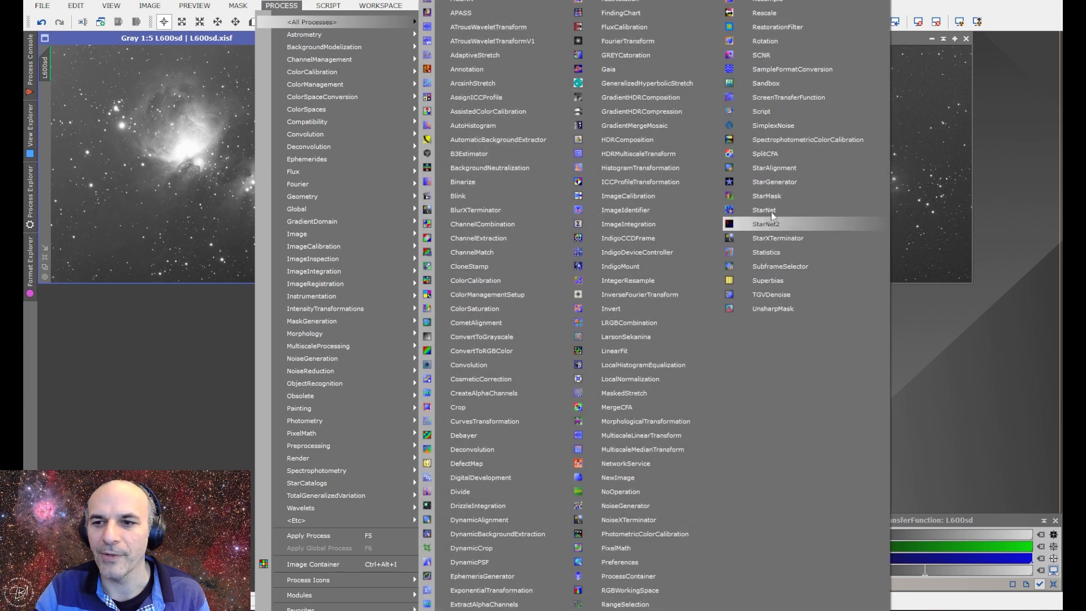
click(783, 167)
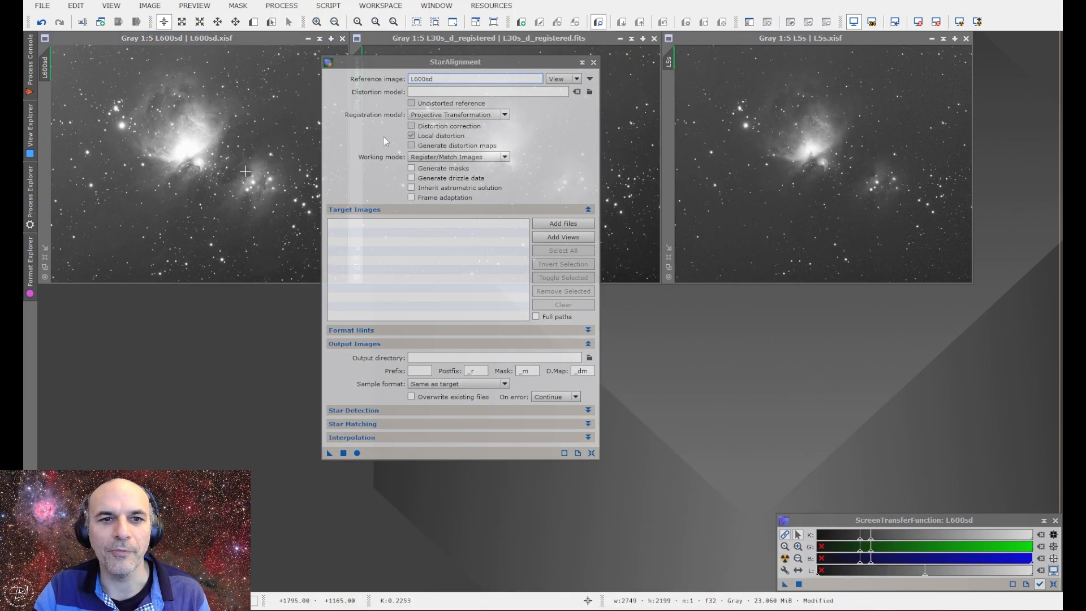
click(594, 62)
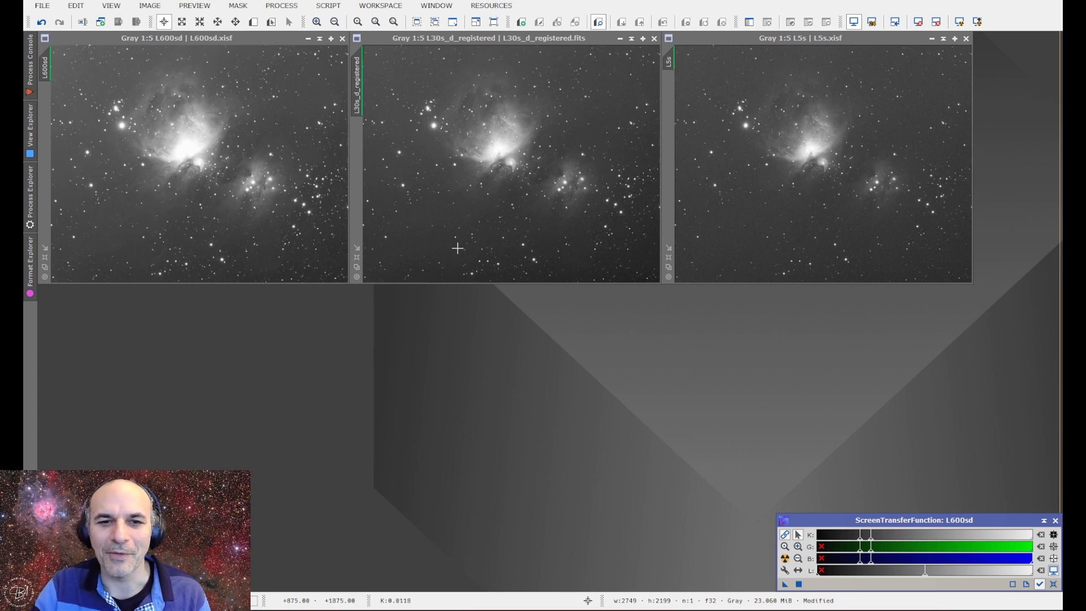
Open AutomaticBackgroundExtractor and set the function degree to 1
click(281, 6)
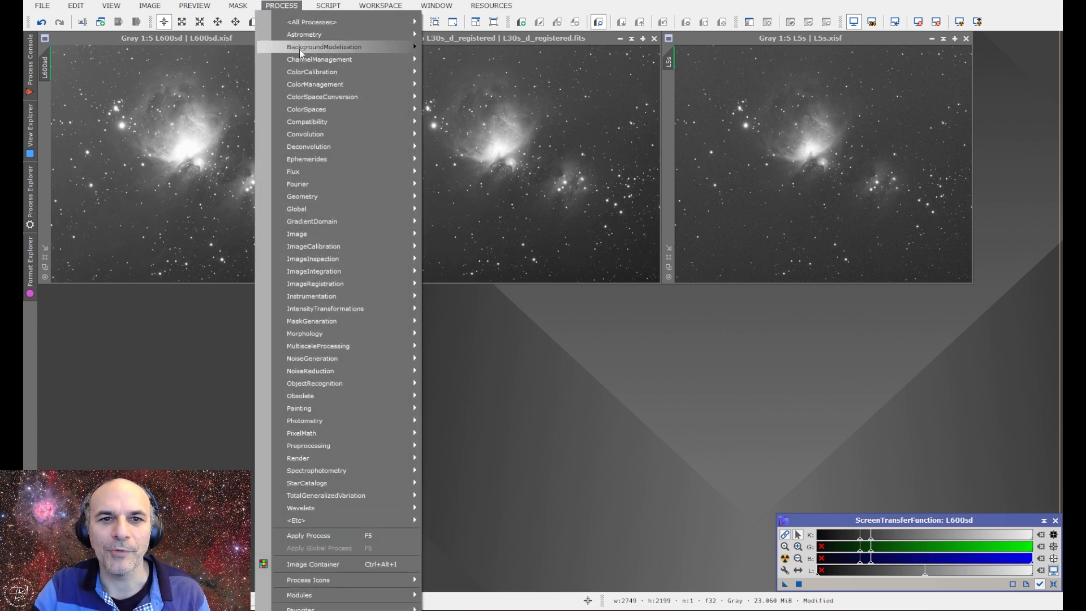
mouse_move(302, 48)
click(452, 44)
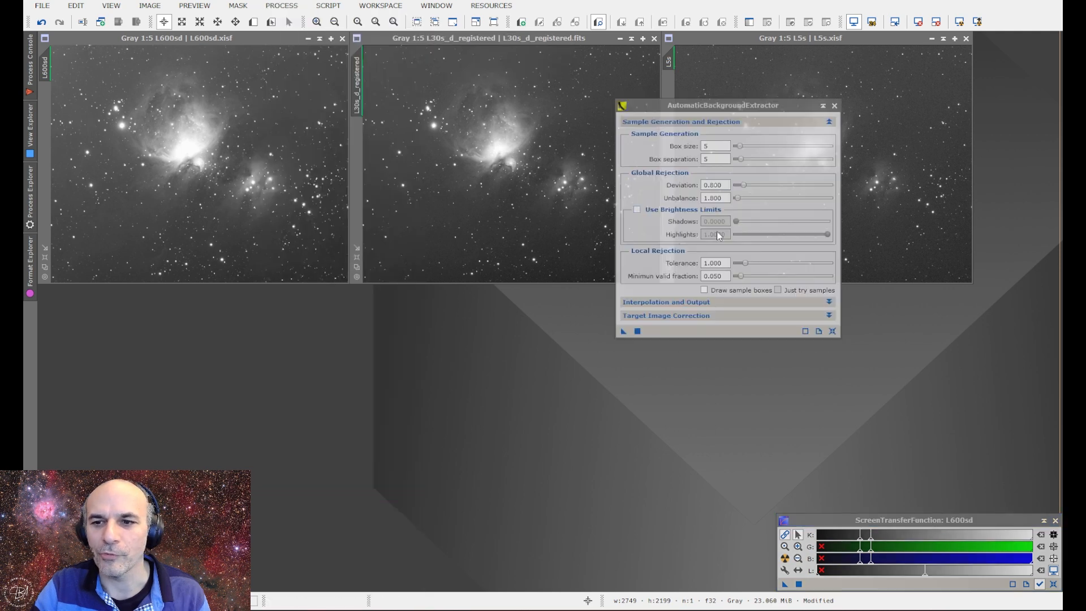
click(714, 302)
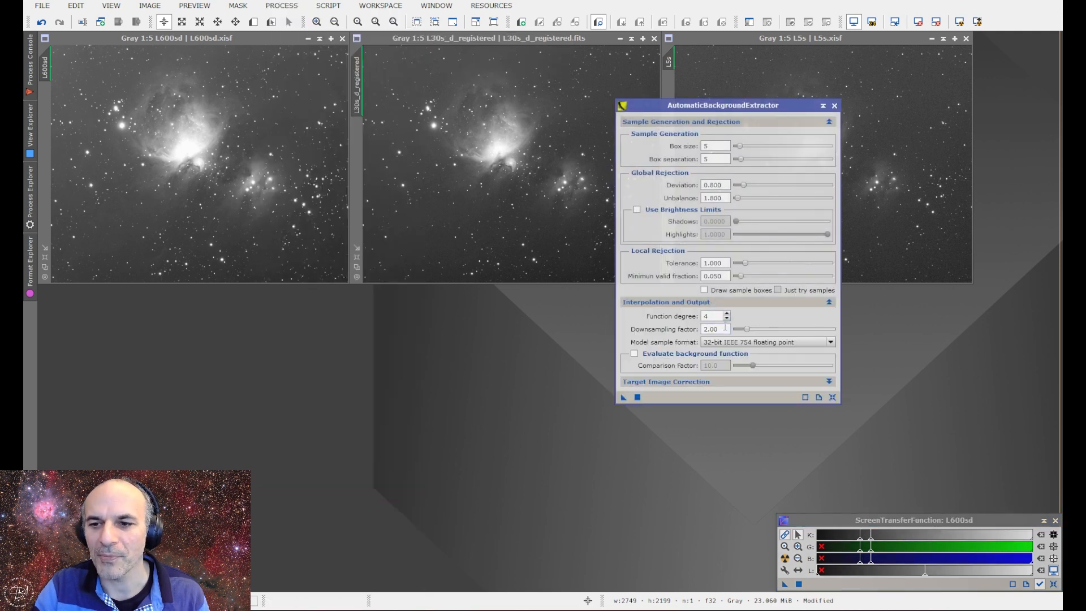
click(726, 320)
click(726, 320)
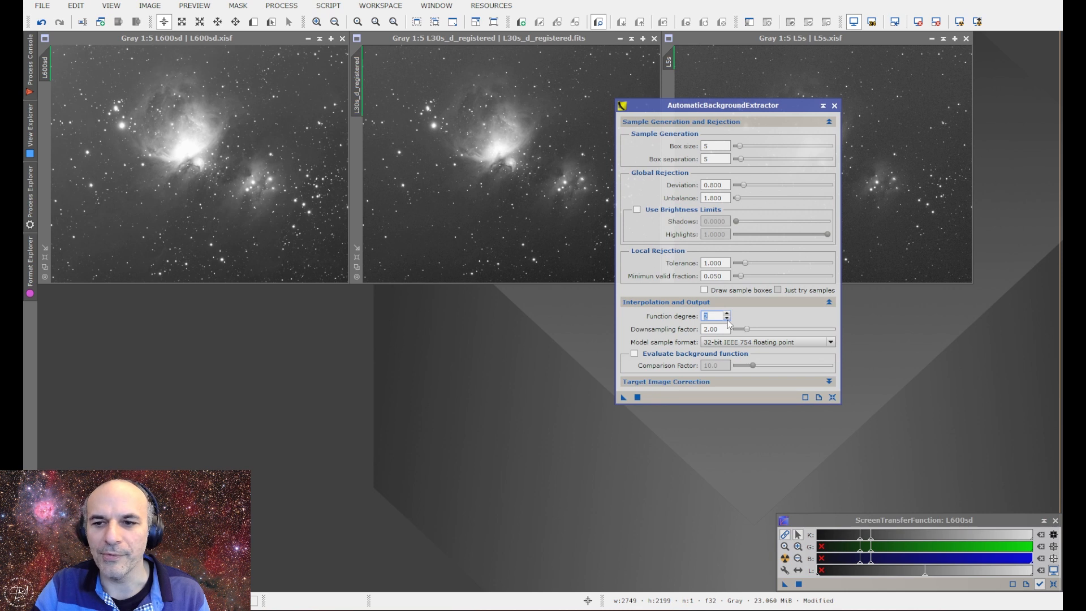
click(726, 320)
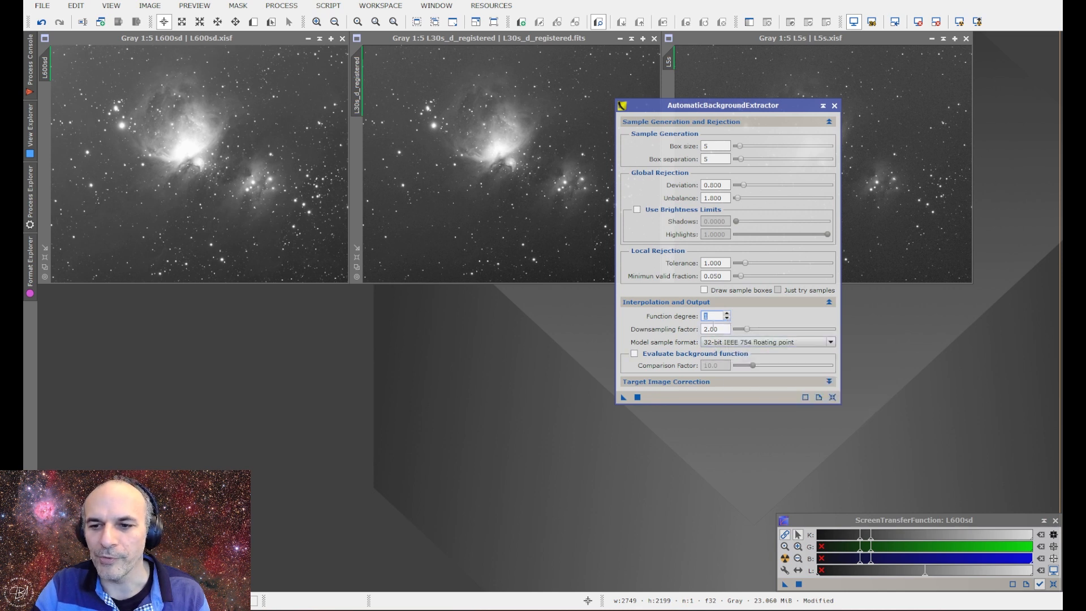
Set background correction to Subtraction with the target image replaced, and apply the extraction to L600sd and L30s_d_registered
click(689, 381)
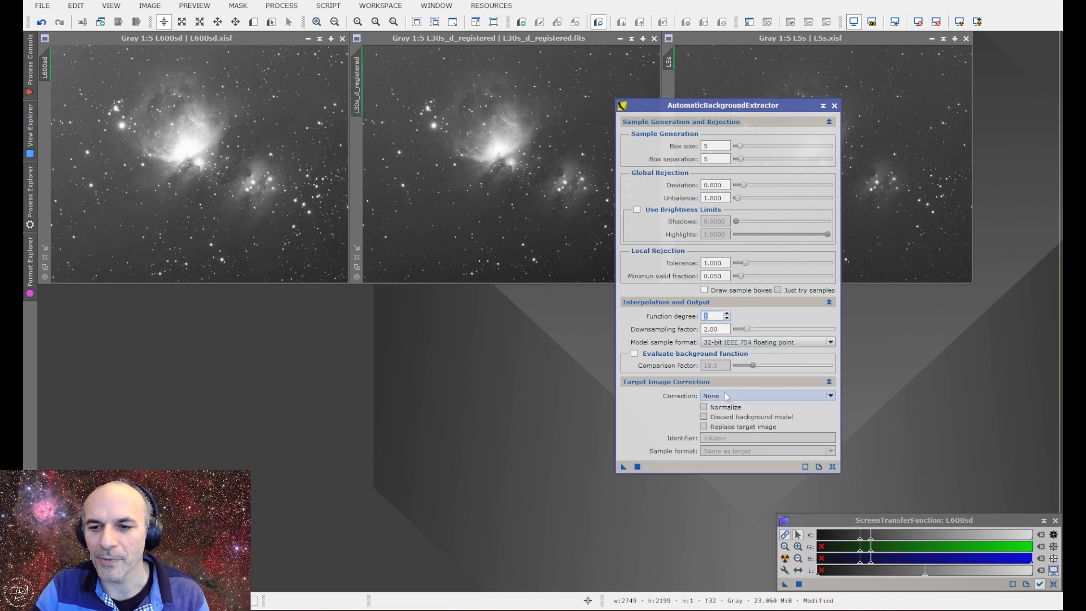
click(725, 395)
click(726, 413)
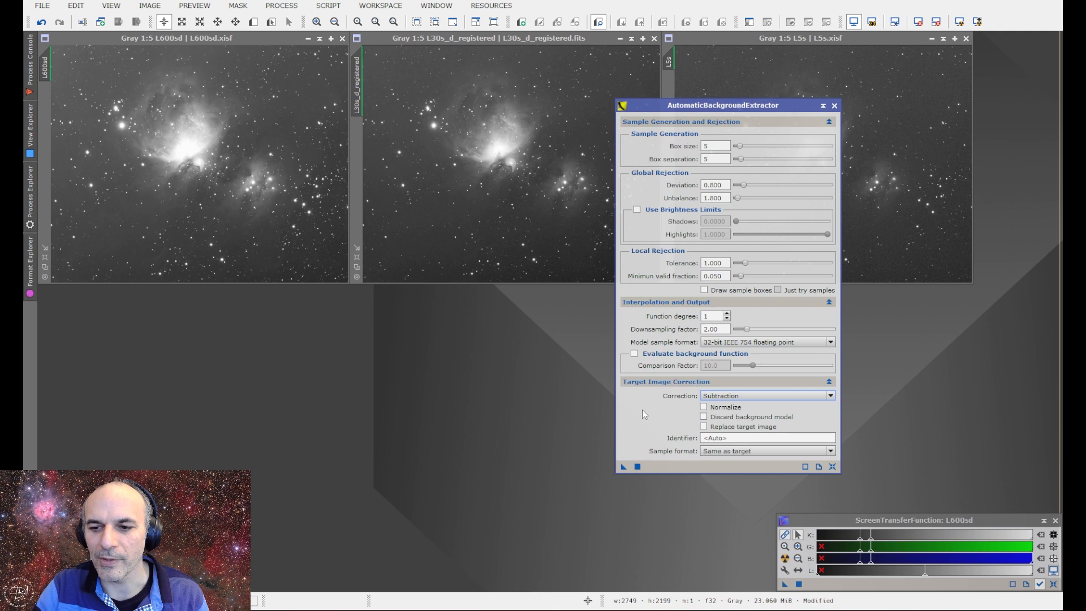
click(714, 427)
drag(623, 466, 269, 215)
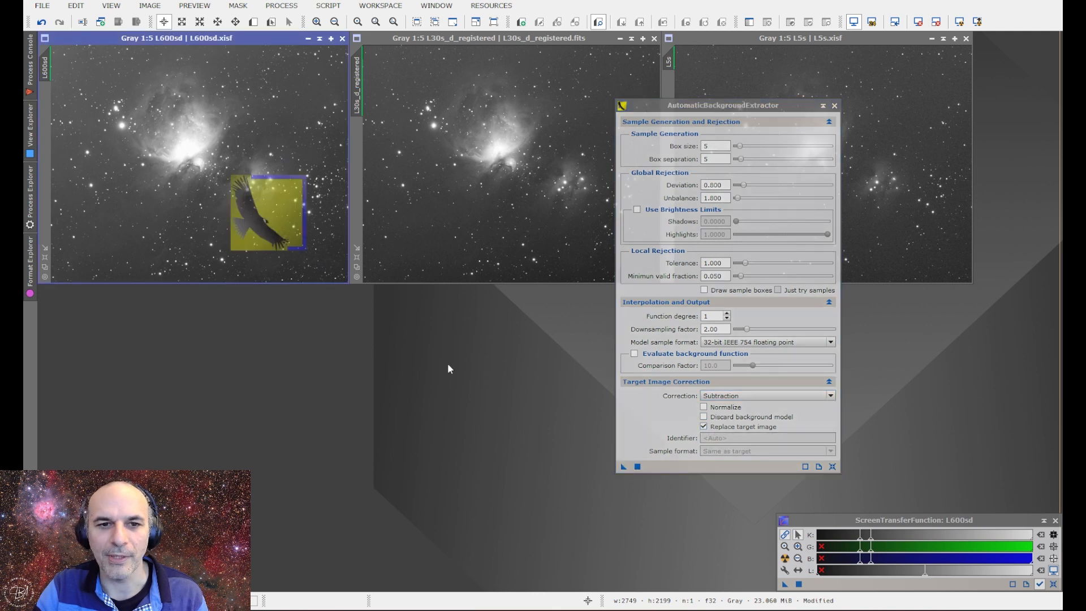
drag(625, 467, 578, 243)
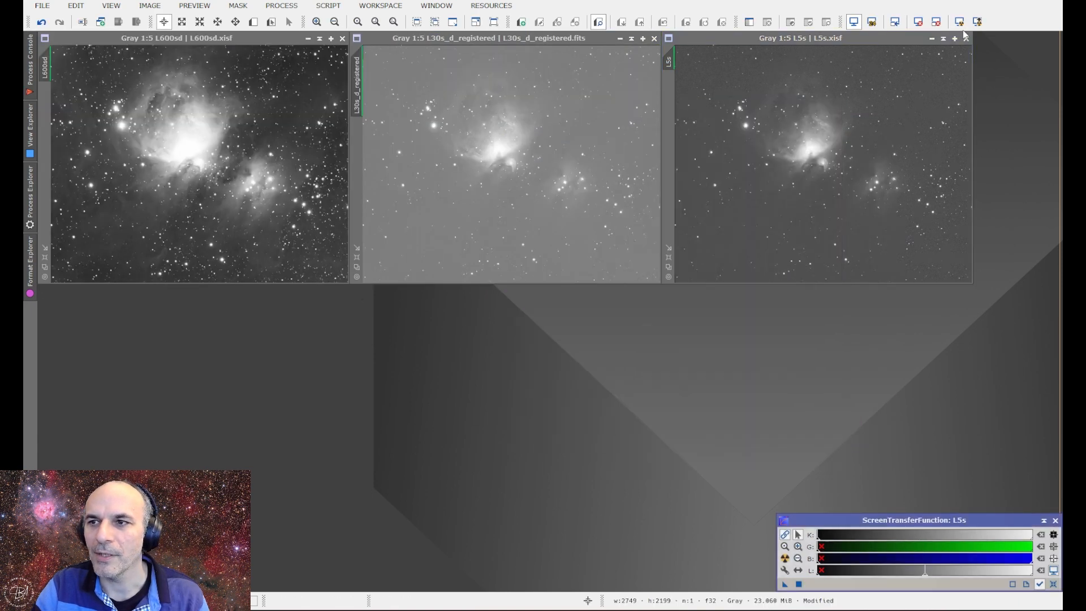
Auto-stretch the display of the background-corrected L5s and L30s_d_registered images
click(959, 24)
click(589, 160)
click(960, 23)
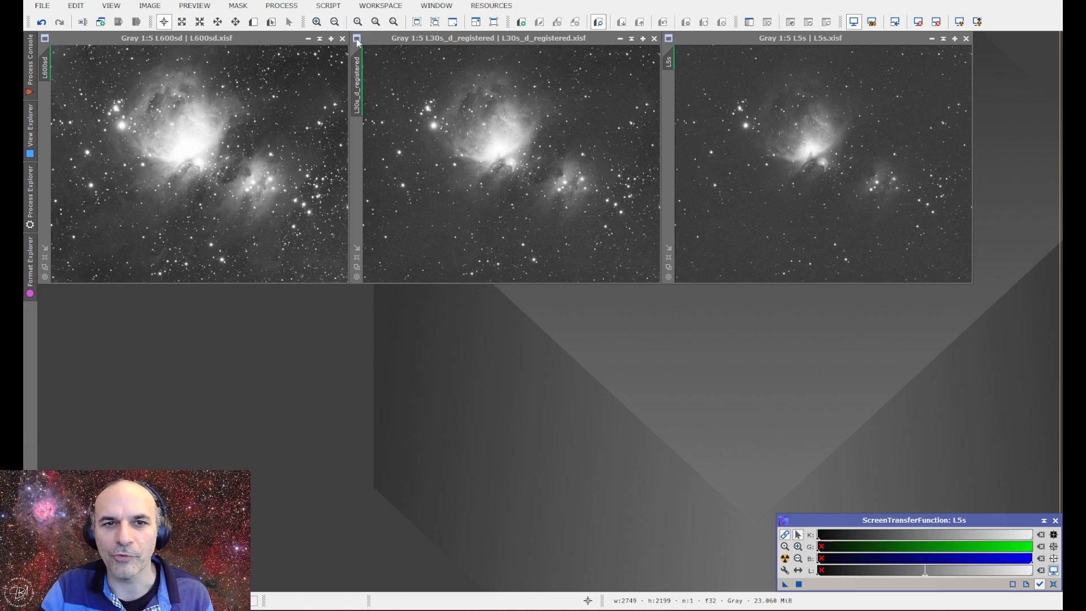
Open HDRComposition, add L30s_d_registered.xisf, L5s.xisf and L600sd.xisf as inputs, and move L600sd.xisf to the top of the list
click(279, 7)
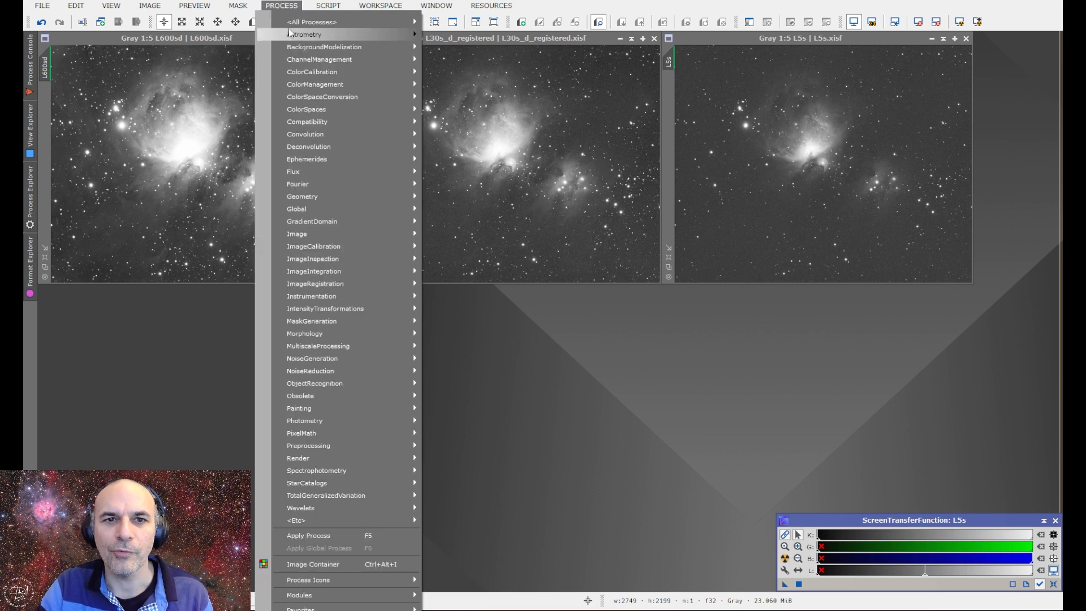
mouse_move(396, 21)
click(630, 141)
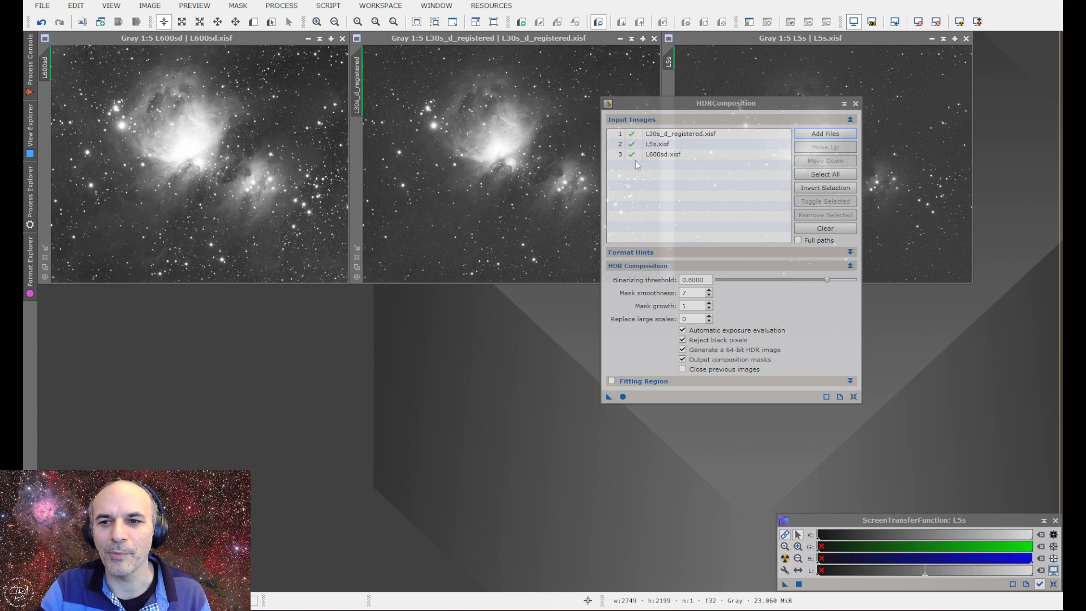
click(659, 154)
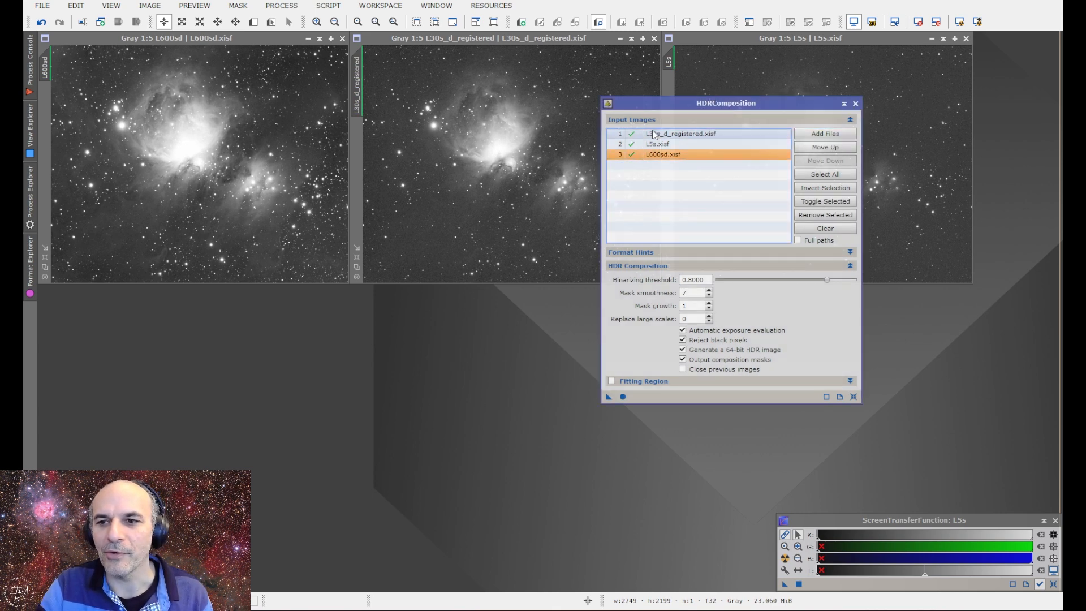
click(816, 148)
click(814, 147)
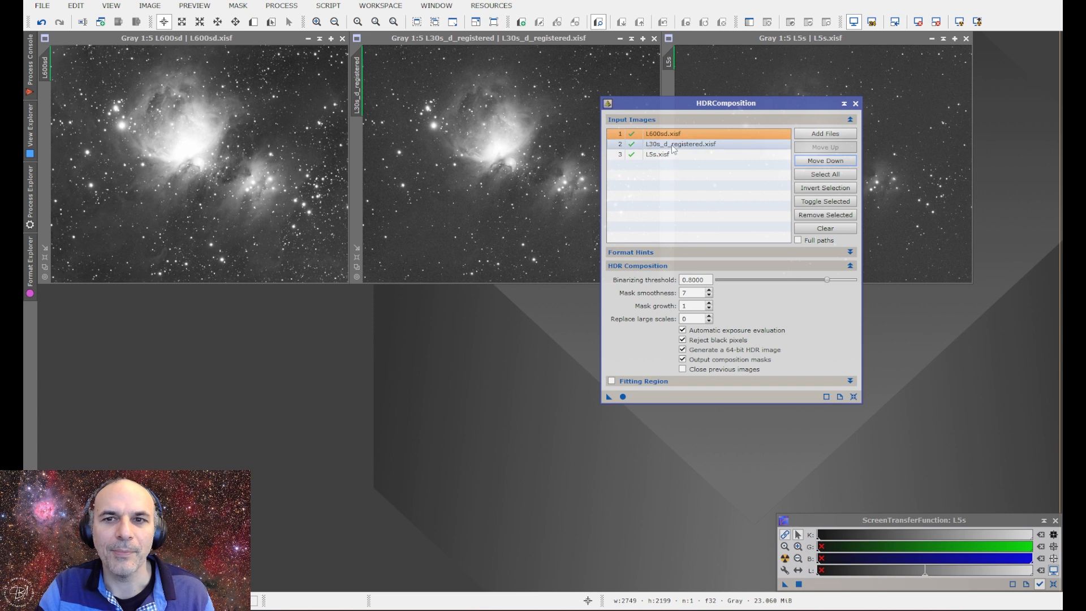
Run the HDR composition with automatic exposure evaluation, 64-bit output and composition masks, and collapse its dialog
mouse_move(684, 334)
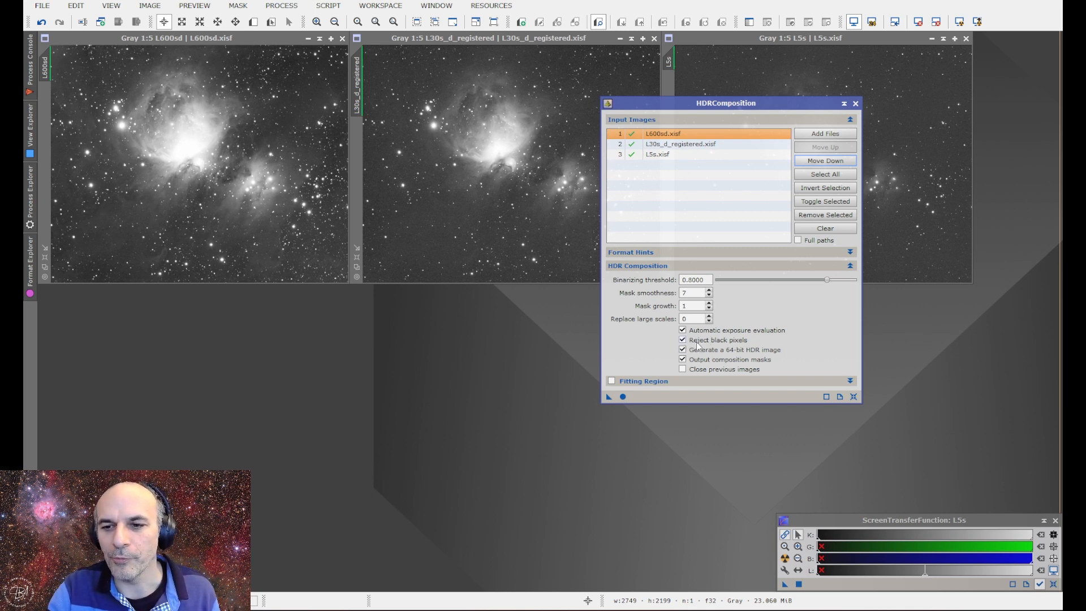
mouse_move(730, 343)
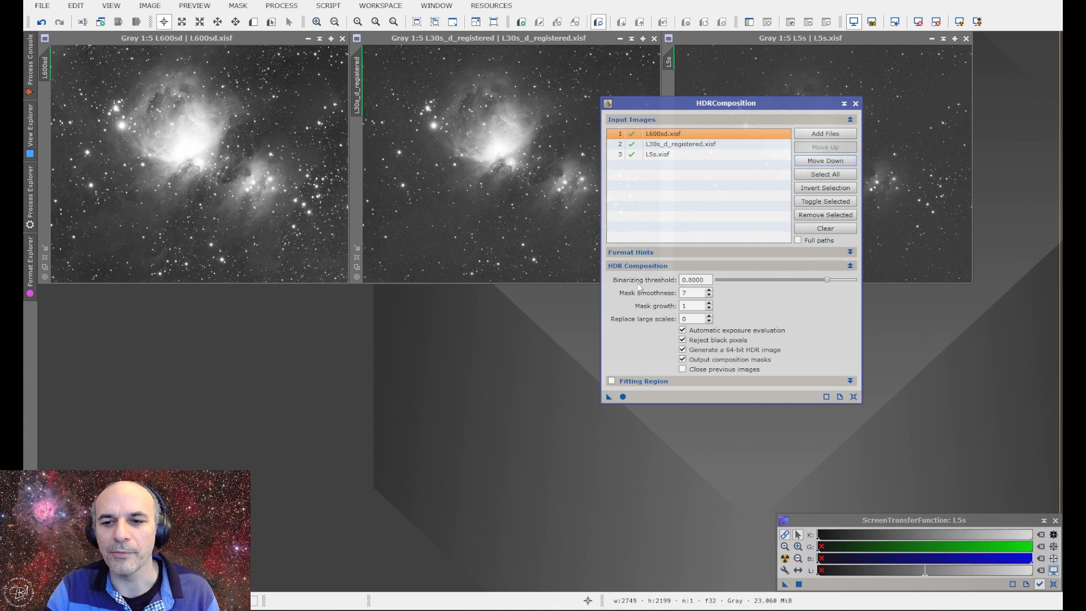
mouse_move(746, 289)
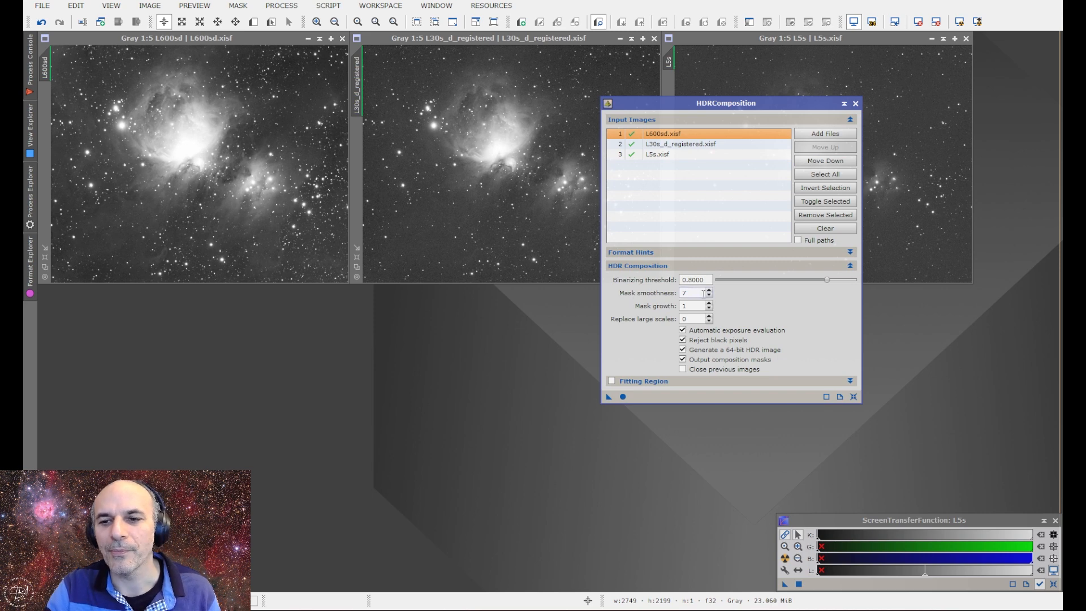
mouse_move(703, 292)
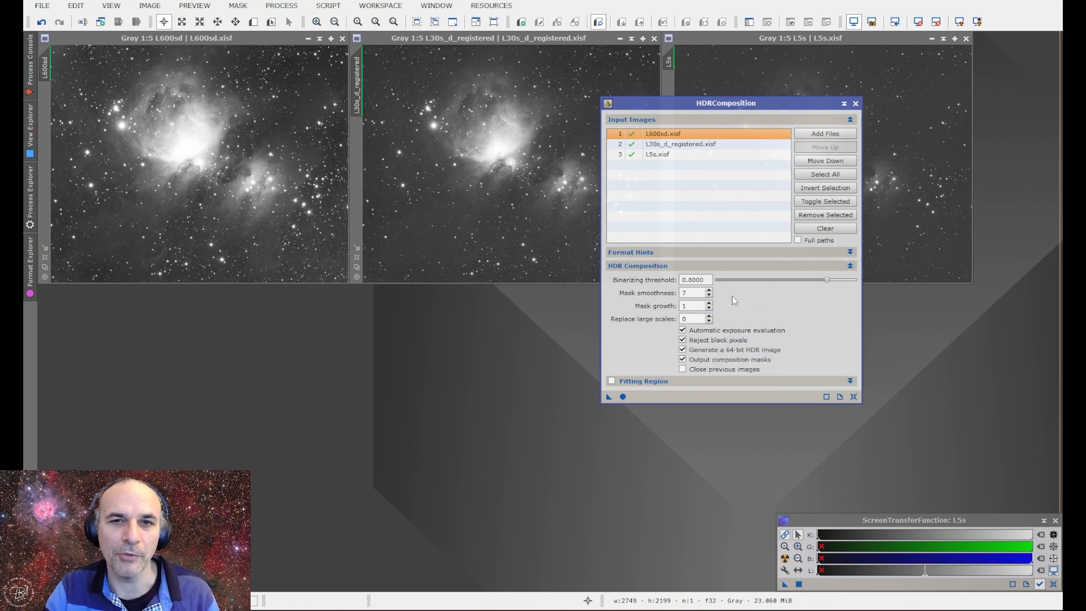
click(623, 396)
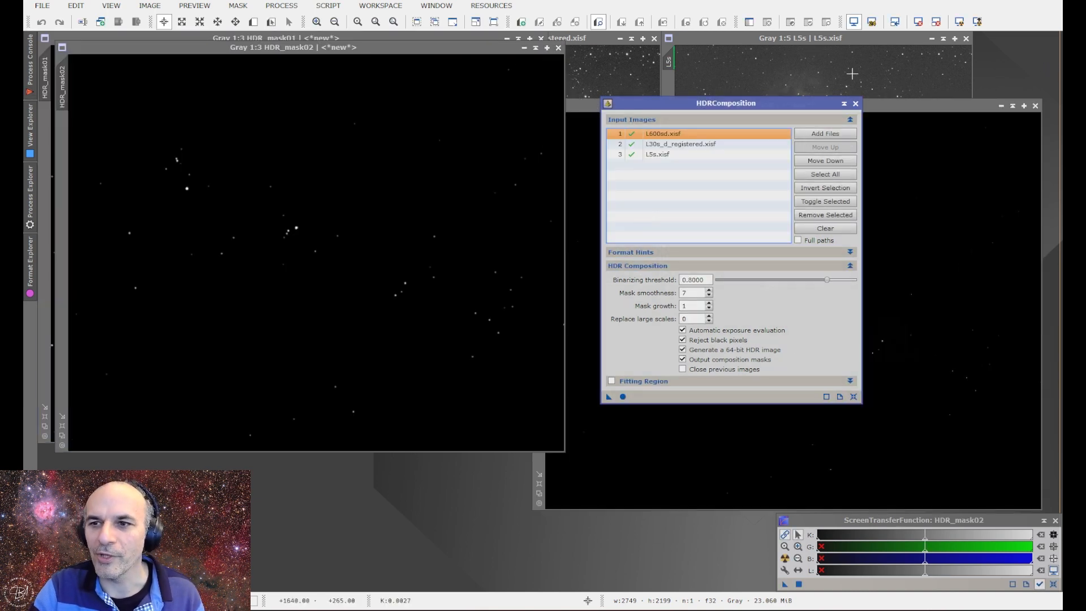
click(844, 104)
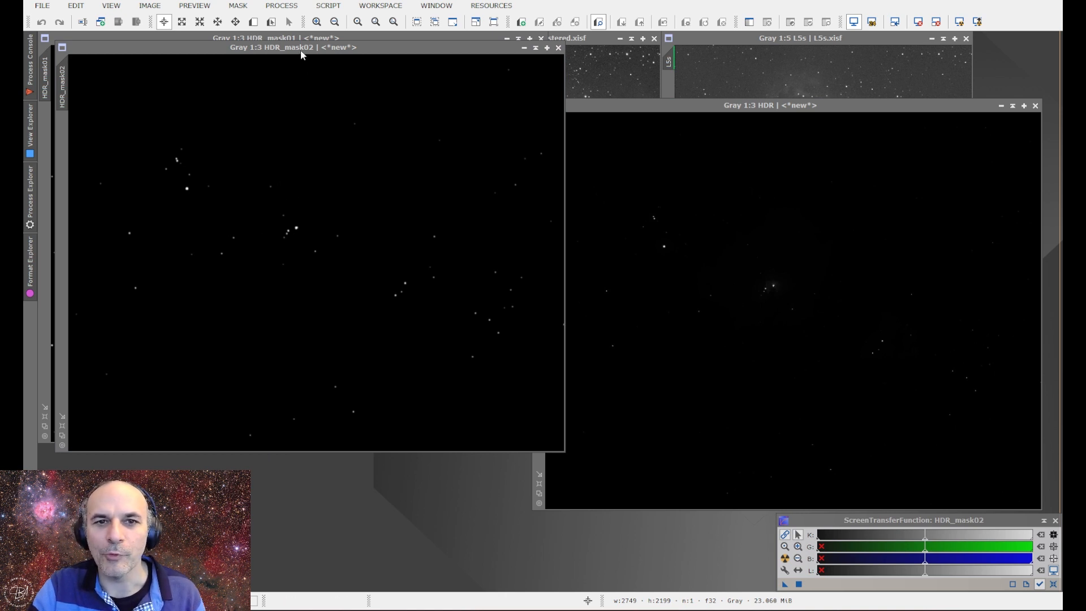
Compare HDR_mask02 side by side with HDR_mask01, including its core stars up close, and close both mask images
drag(286, 47, 704, 38)
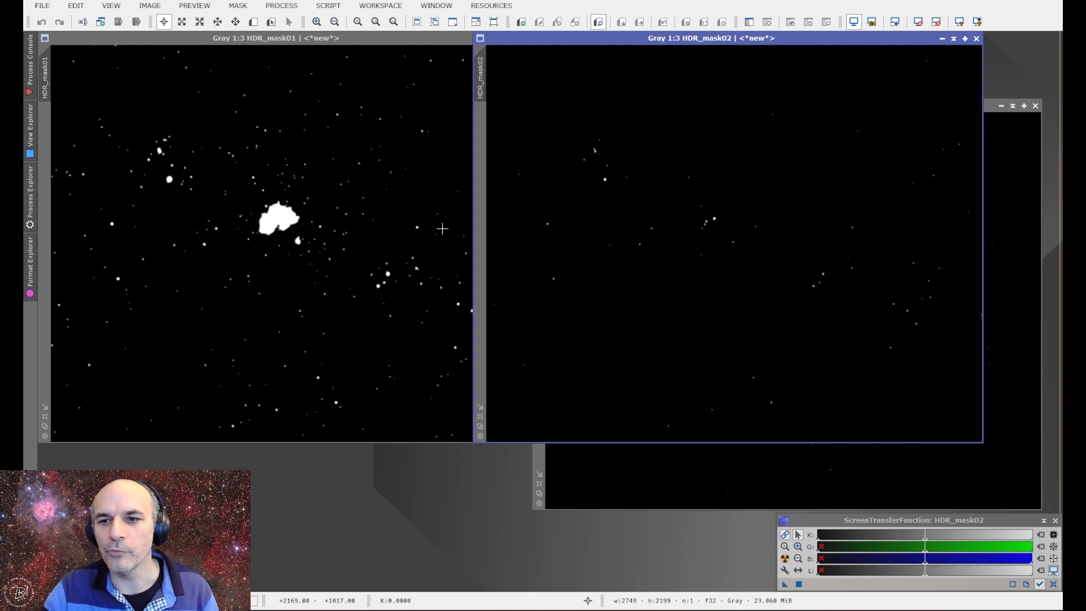
scroll(712, 219, up, 3)
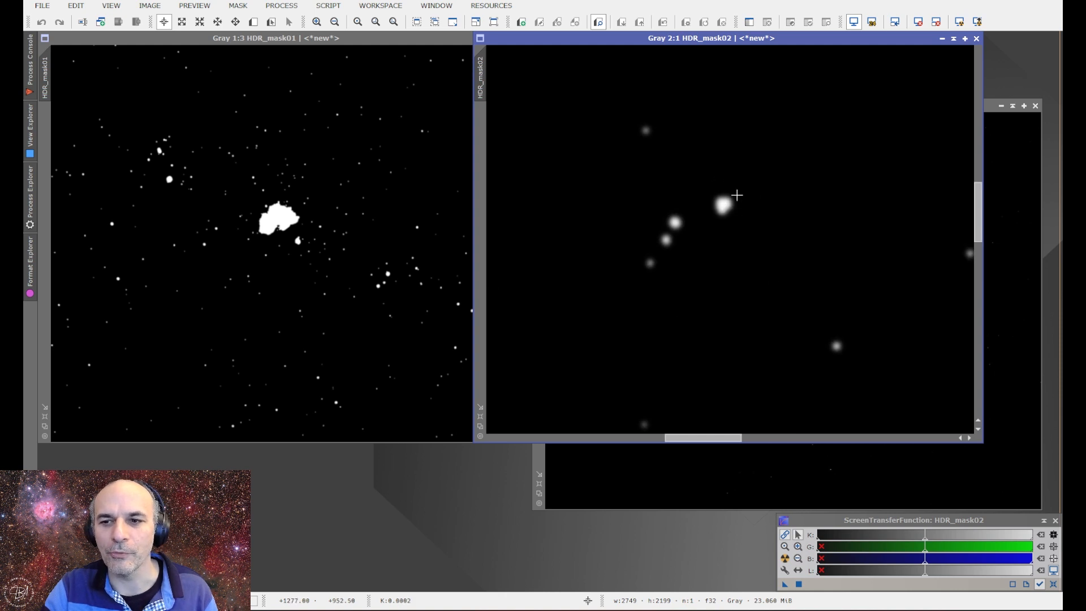
scroll(695, 242, down, 2)
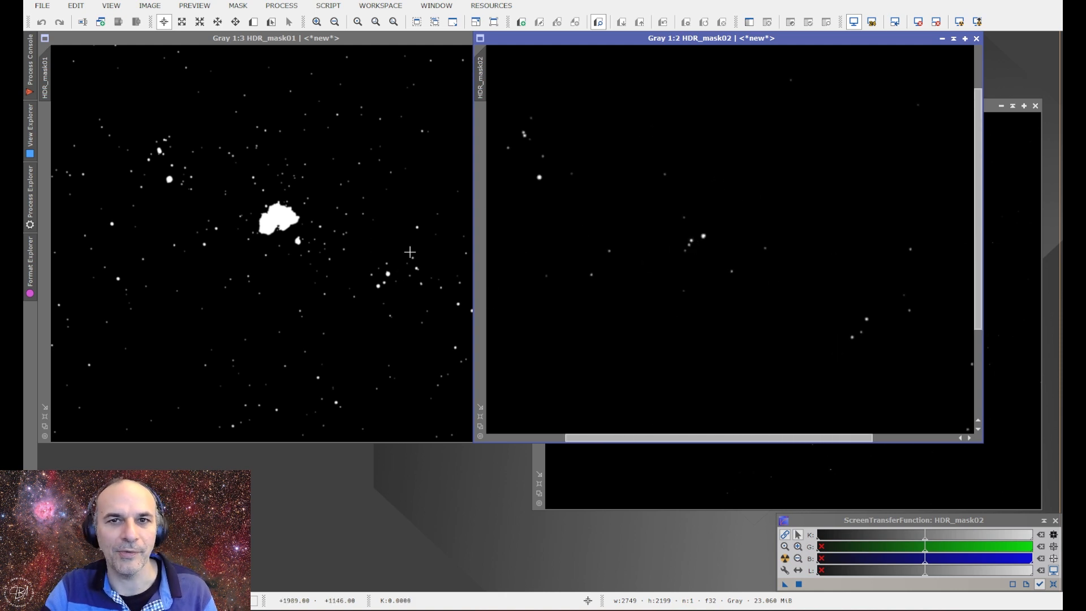
click(373, 288)
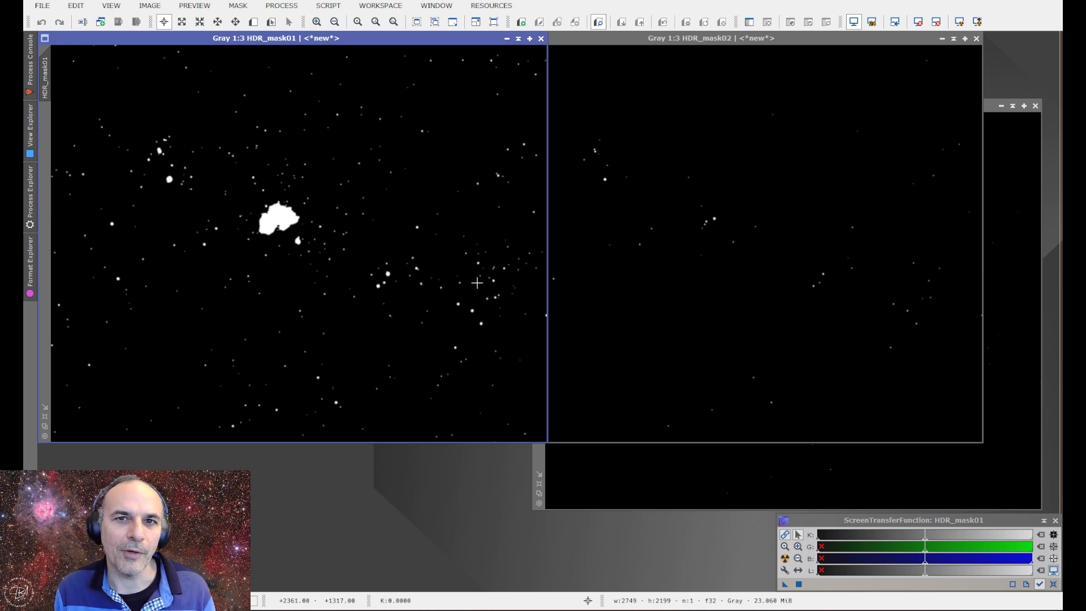
click(540, 38)
click(976, 38)
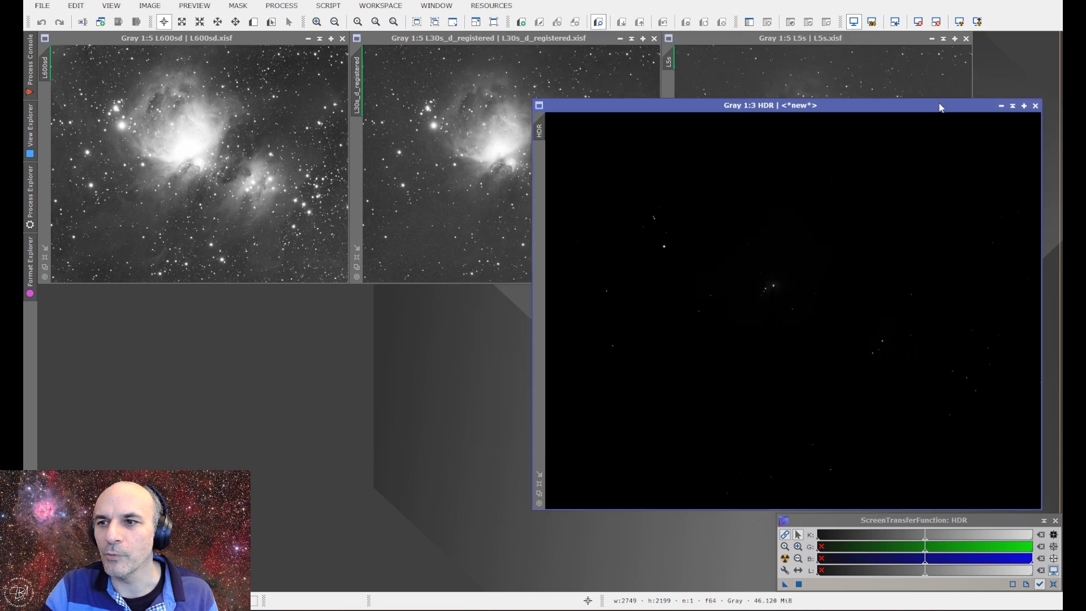
Move the HDR image clear of L600sd and remove the screen stretch from L600sd for comparison
drag(913, 108, 667, 77)
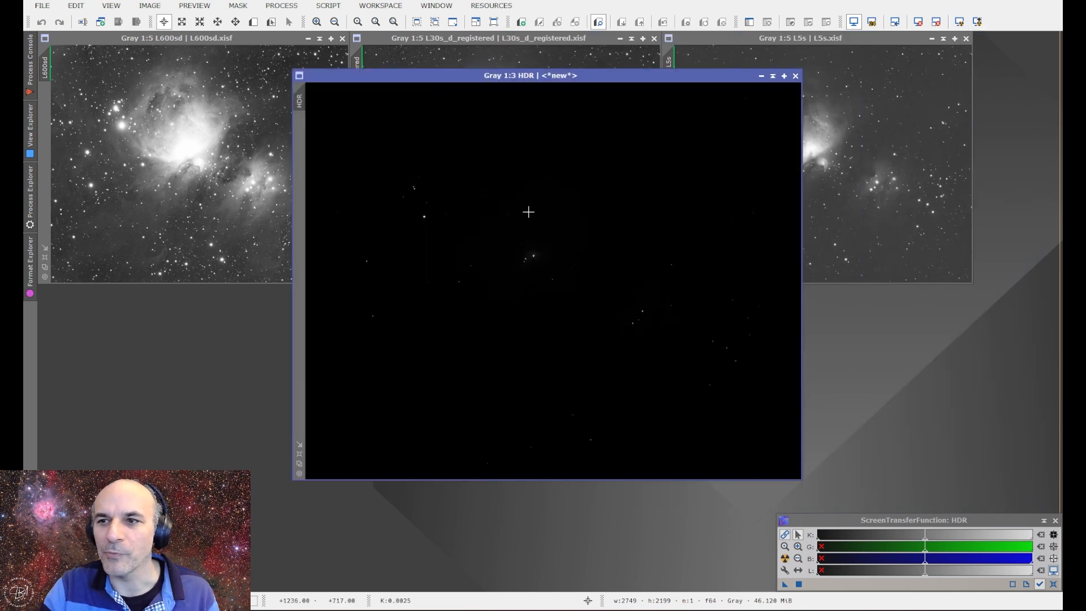
drag(509, 76, 694, 102)
click(260, 91)
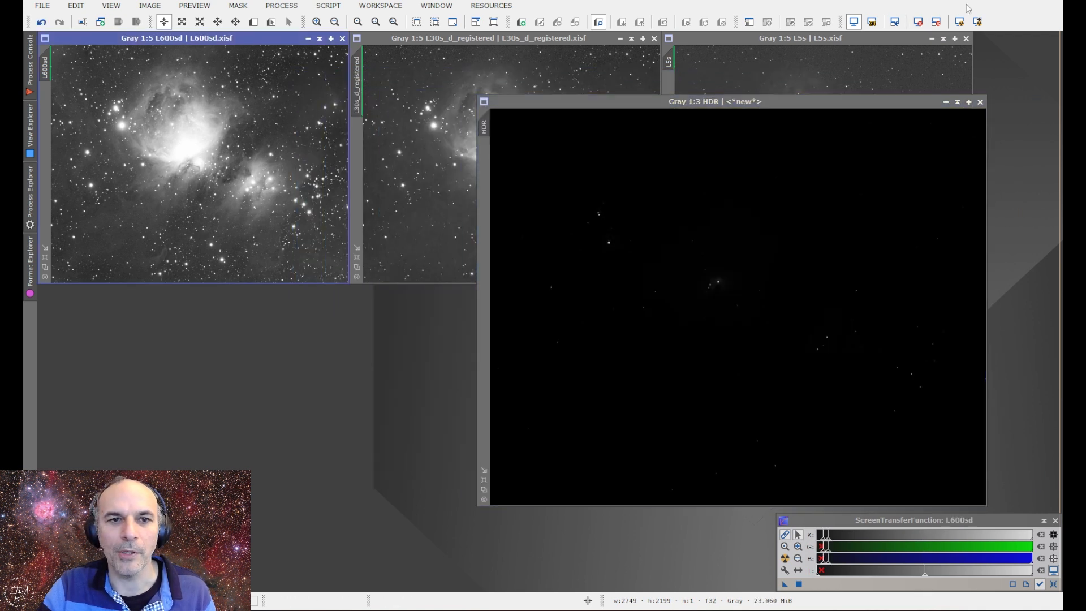
click(917, 21)
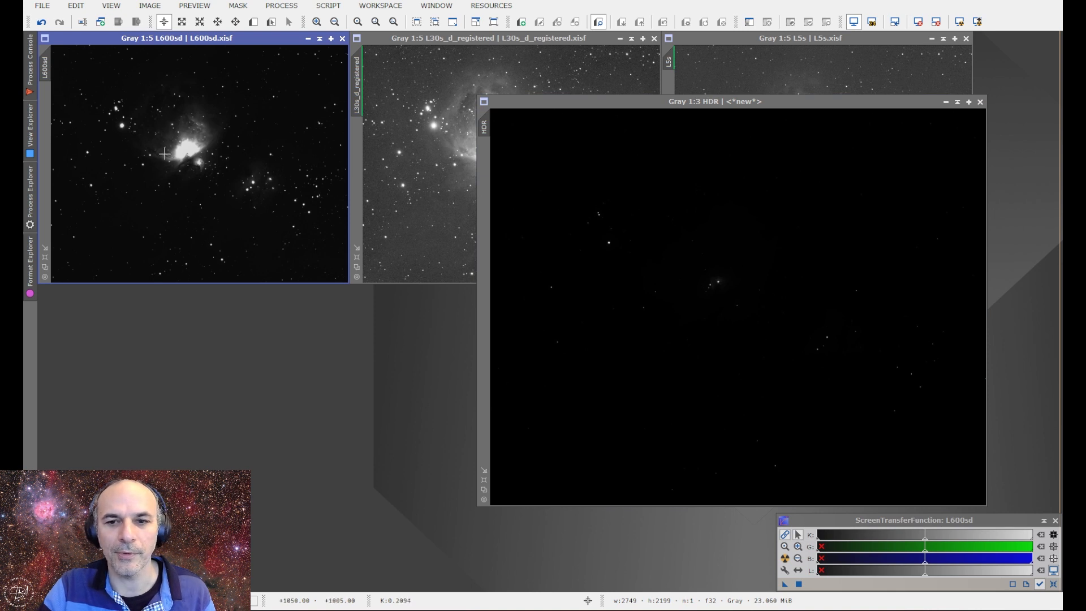
Remove the screen stretch from L30s_d_registered and move the HDR image clear of the L5s image
click(499, 91)
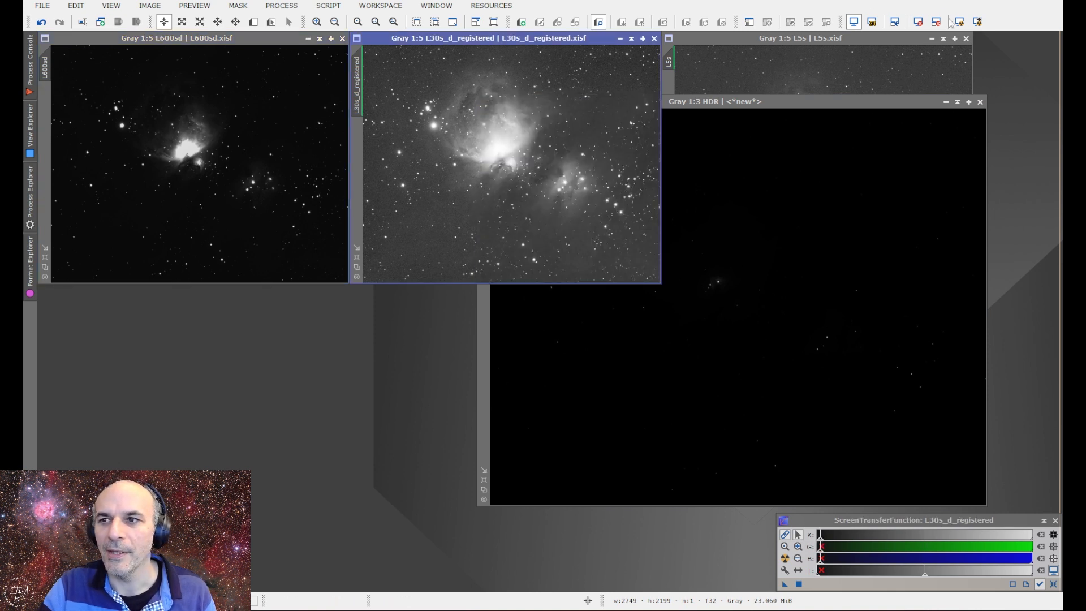
click(919, 23)
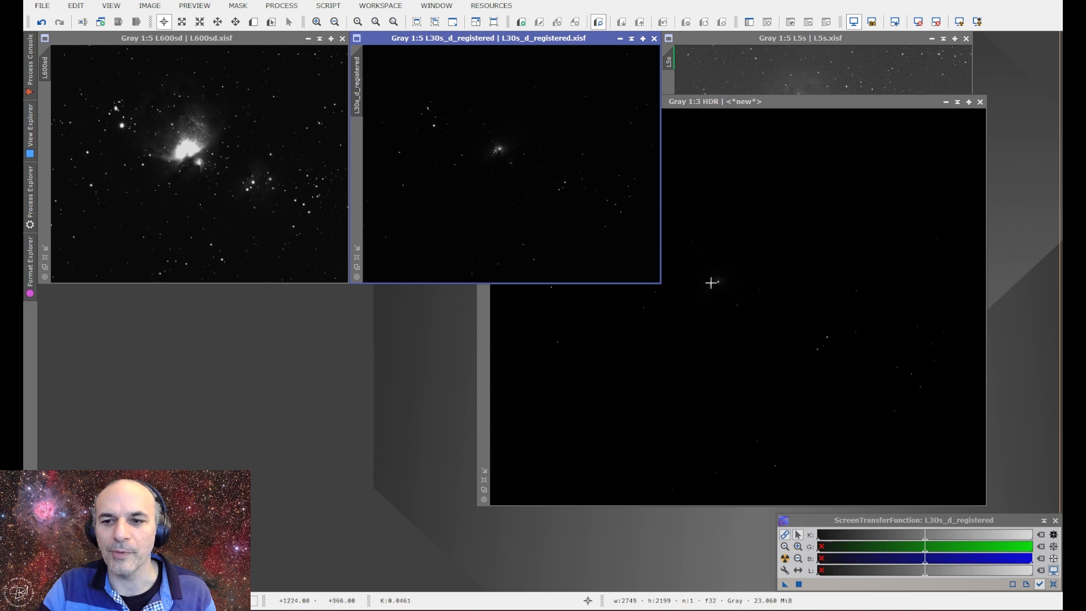
click(762, 112)
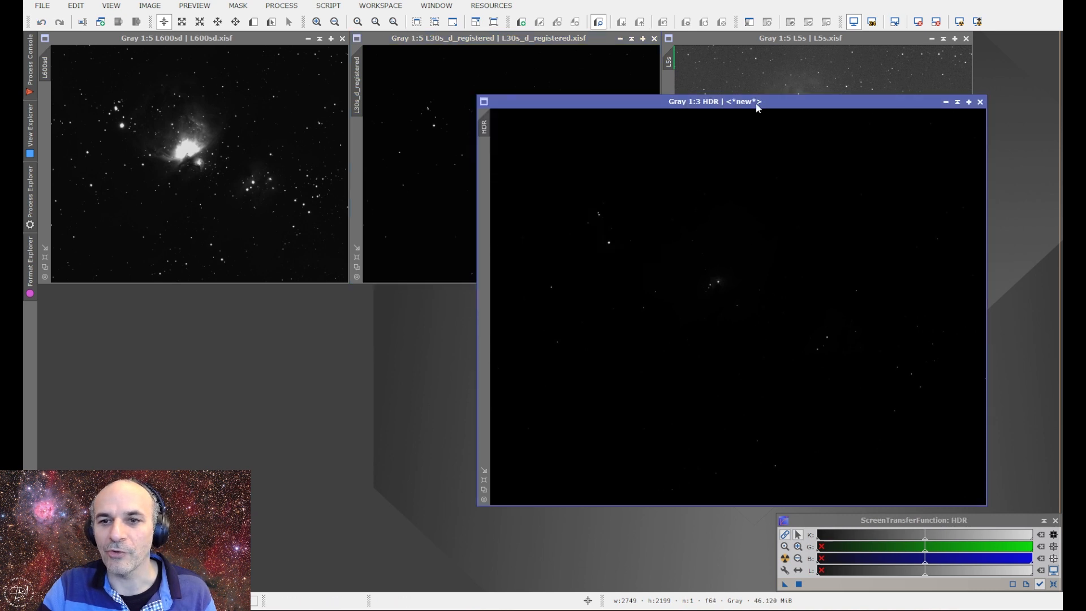
drag(757, 104, 558, 104)
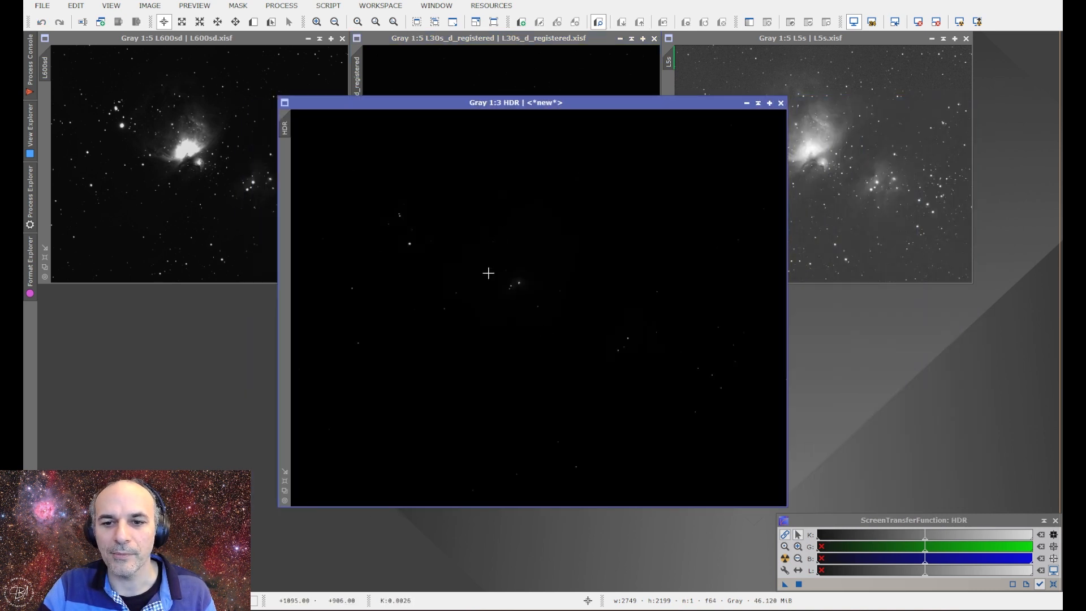
Remove the screen stretch from L5s and compare its core stars up close with those in the unstretched HDR image
scroll(516, 277, up, 4)
scroll(569, 274, up, 1)
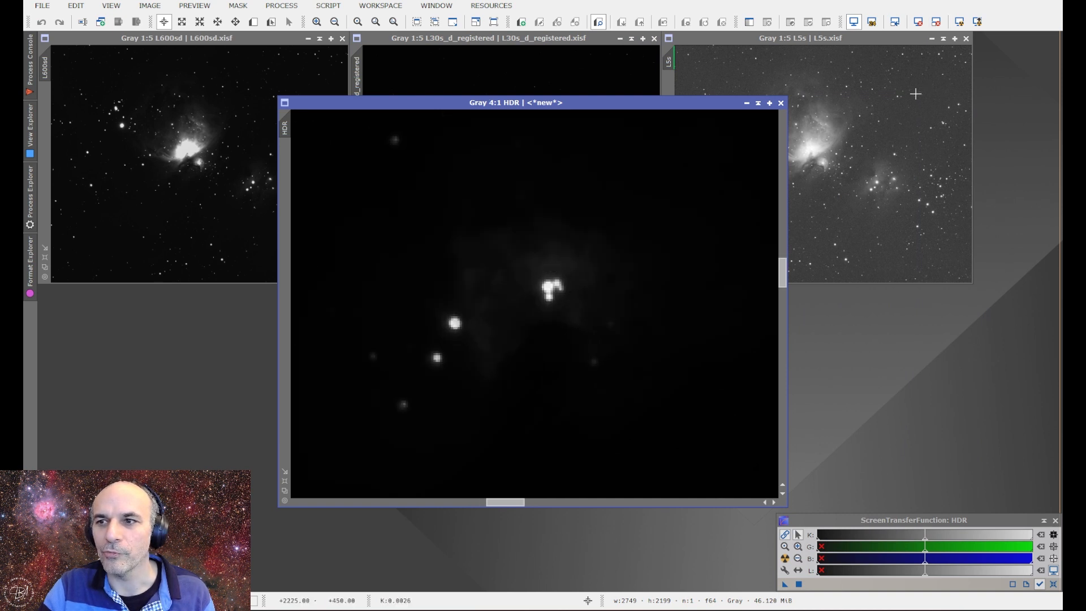
click(937, 45)
click(917, 21)
scroll(812, 145, up, 6)
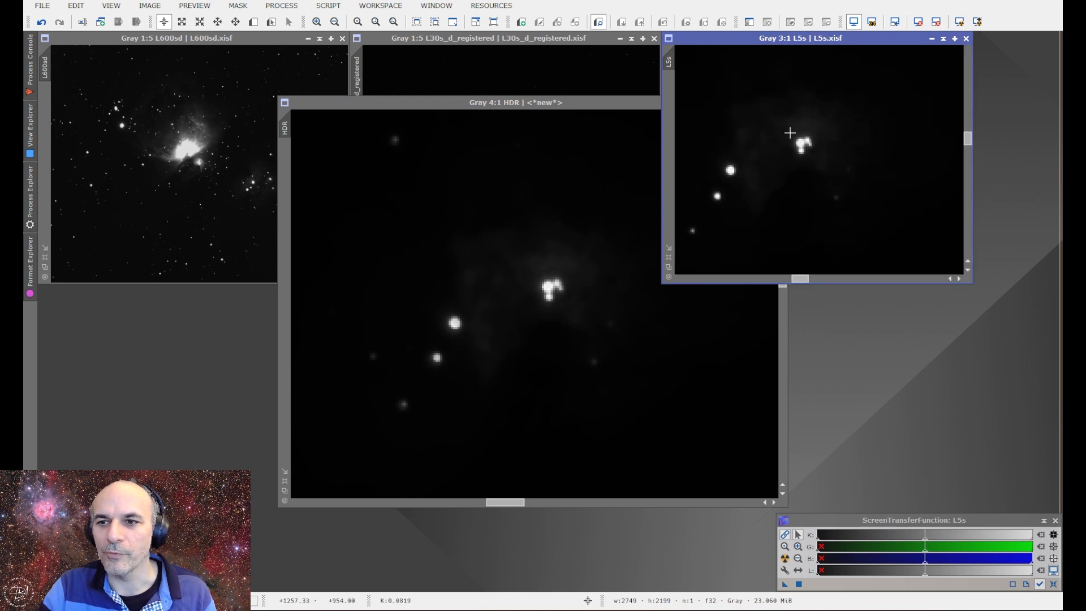
click(516, 110)
scroll(711, 190, down, 5)
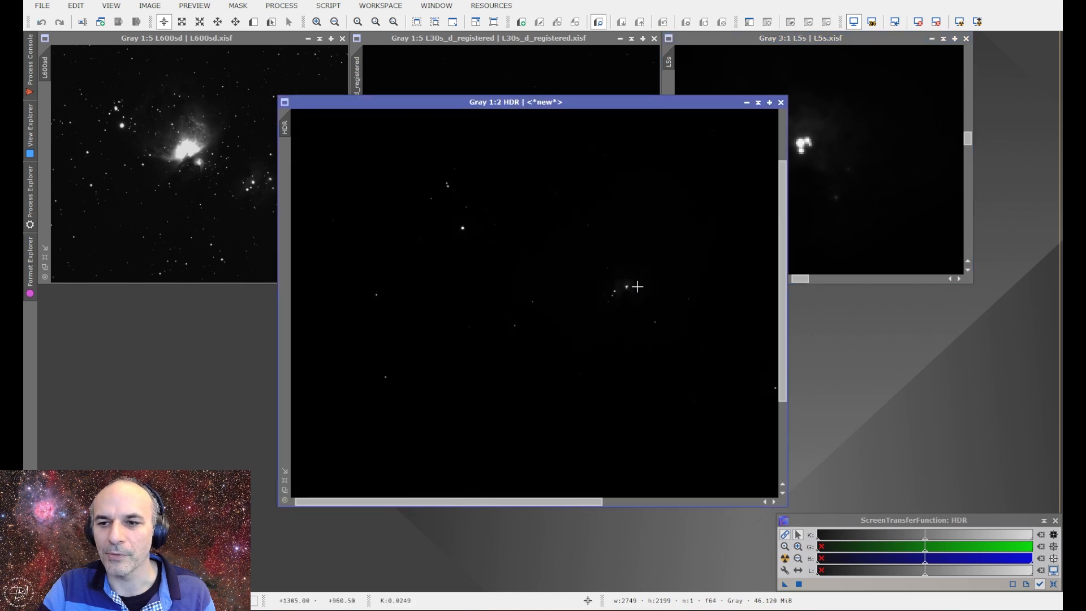
Auto-stretch the HDR image, place it directly beside L600sd, and auto-stretch L600sd to compare their faint nebulosity
click(959, 21)
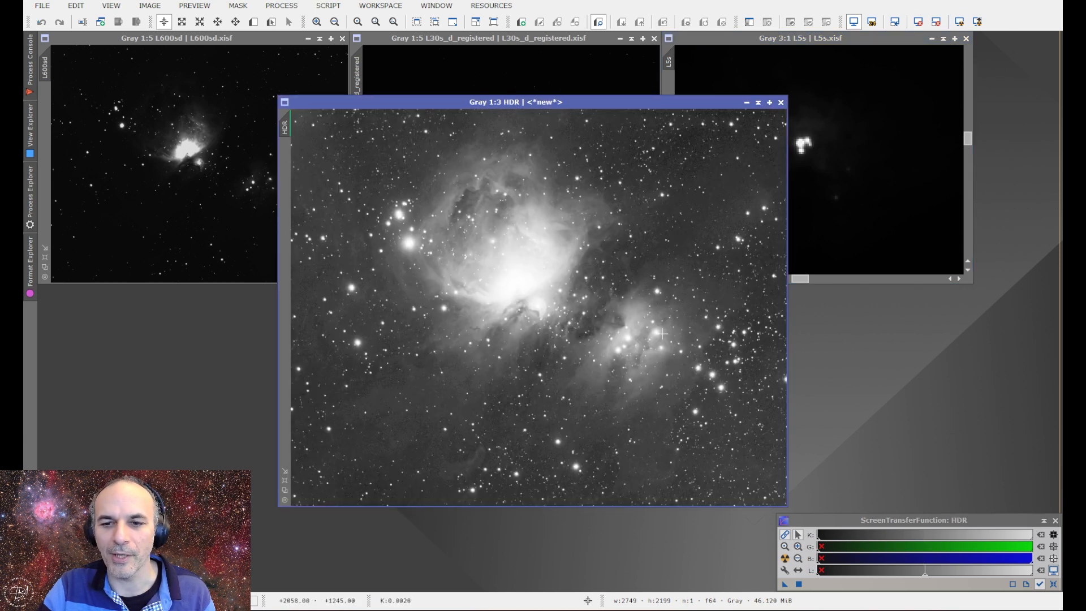
drag(511, 106, 578, 41)
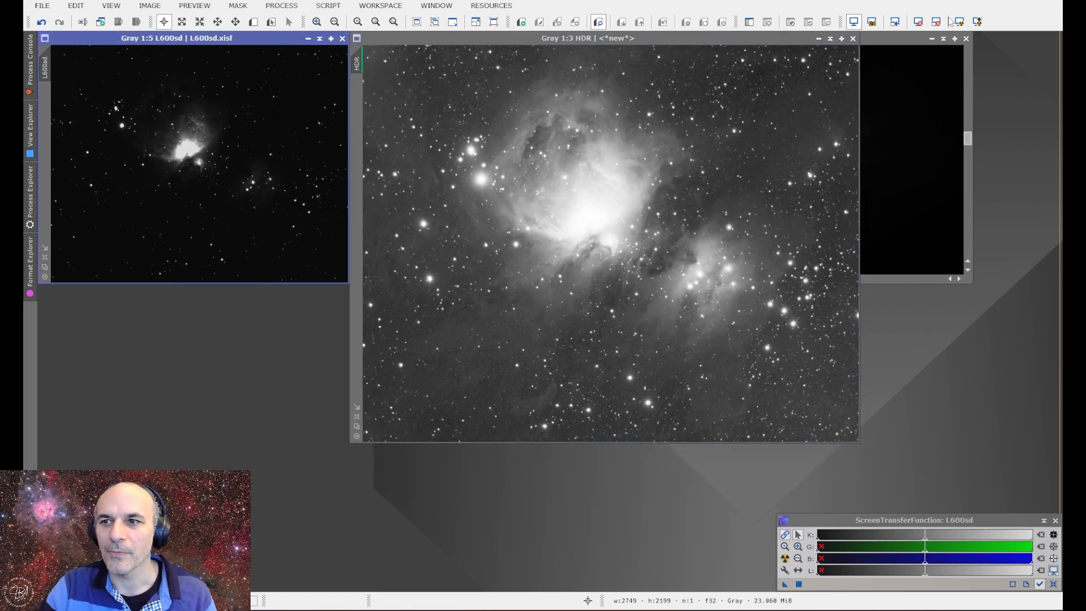
click(959, 21)
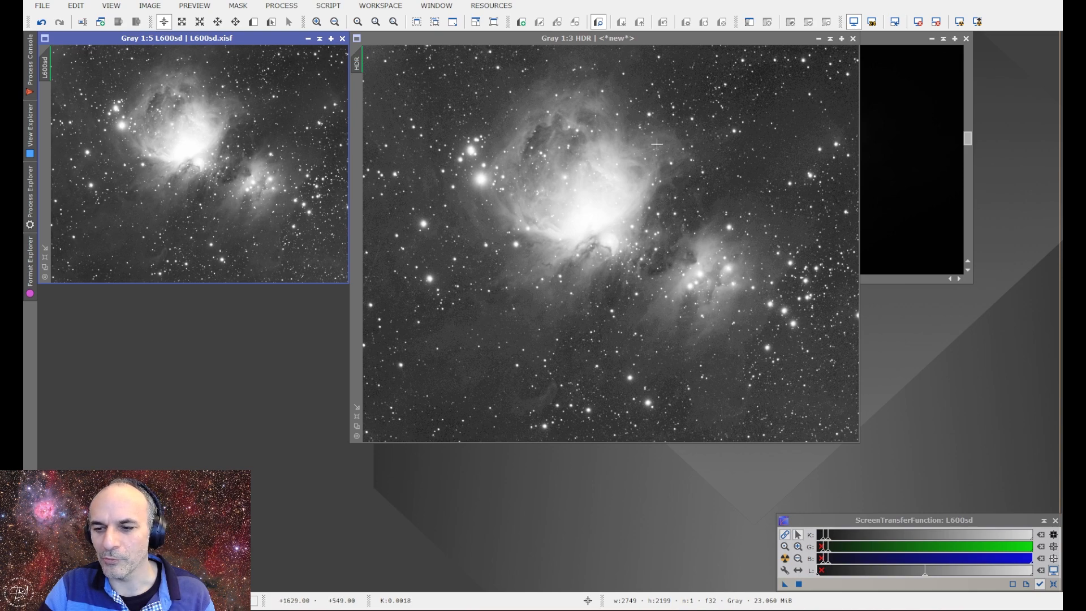
scroll(436, 348, up, 3)
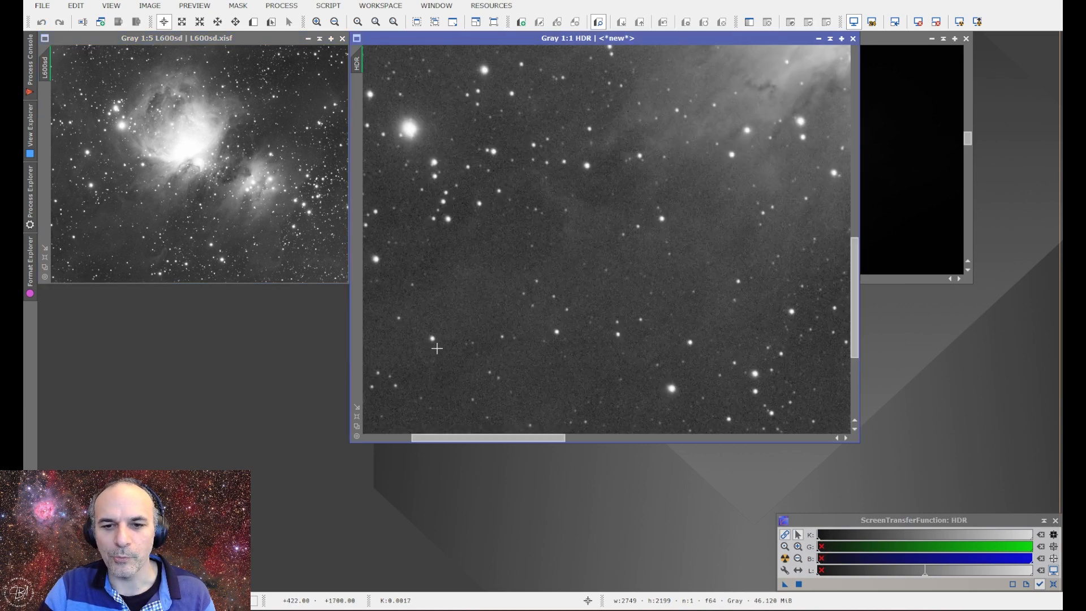
scroll(448, 342, down, 3)
scroll(451, 341, down, 1)
scroll(451, 341, up, 1)
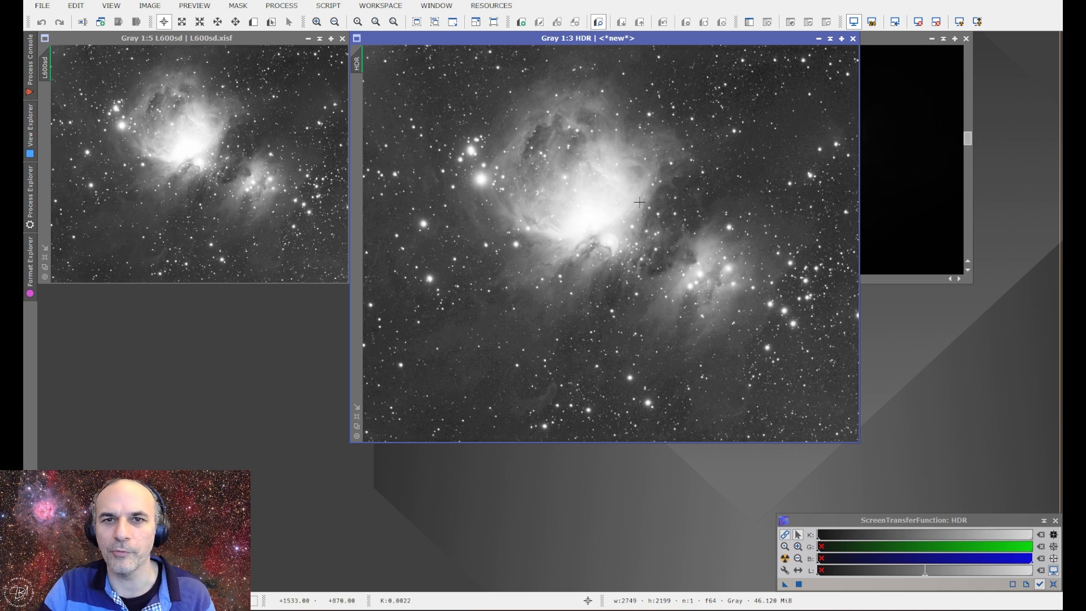
Weaken L600sd's screen stretch, copy it to the HDR image, and lower HDR's midtones to examine detail in the nebula core
click(215, 131)
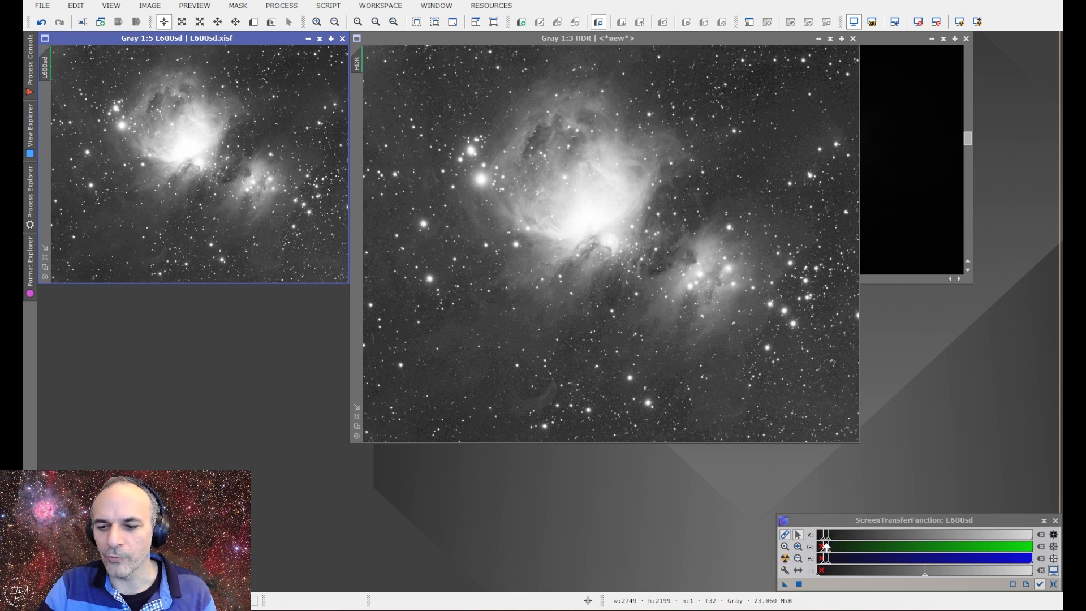
drag(827, 542, 843, 546)
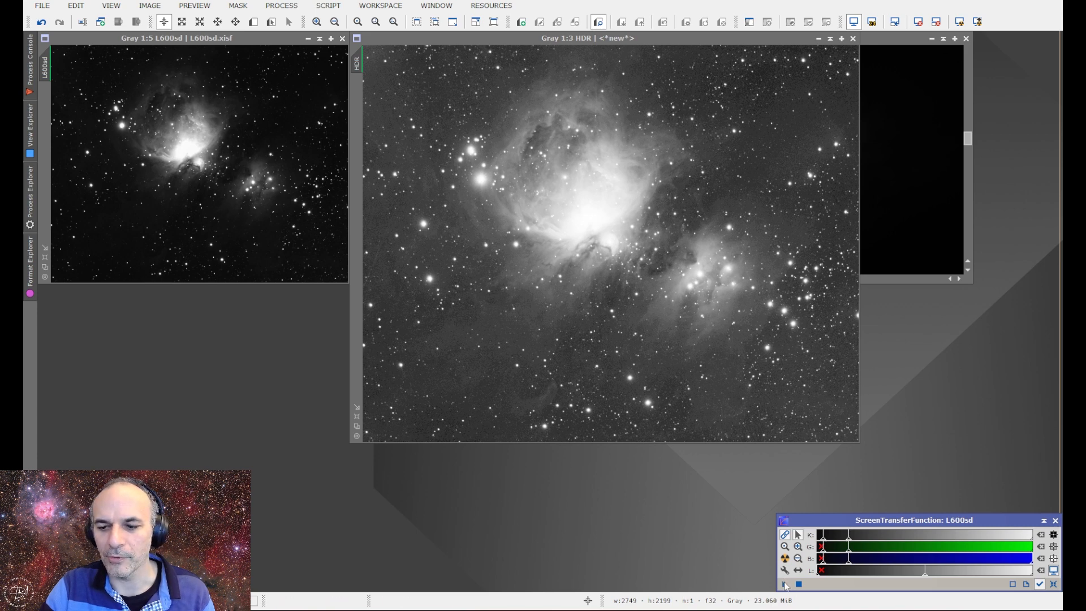
drag(785, 586, 736, 436)
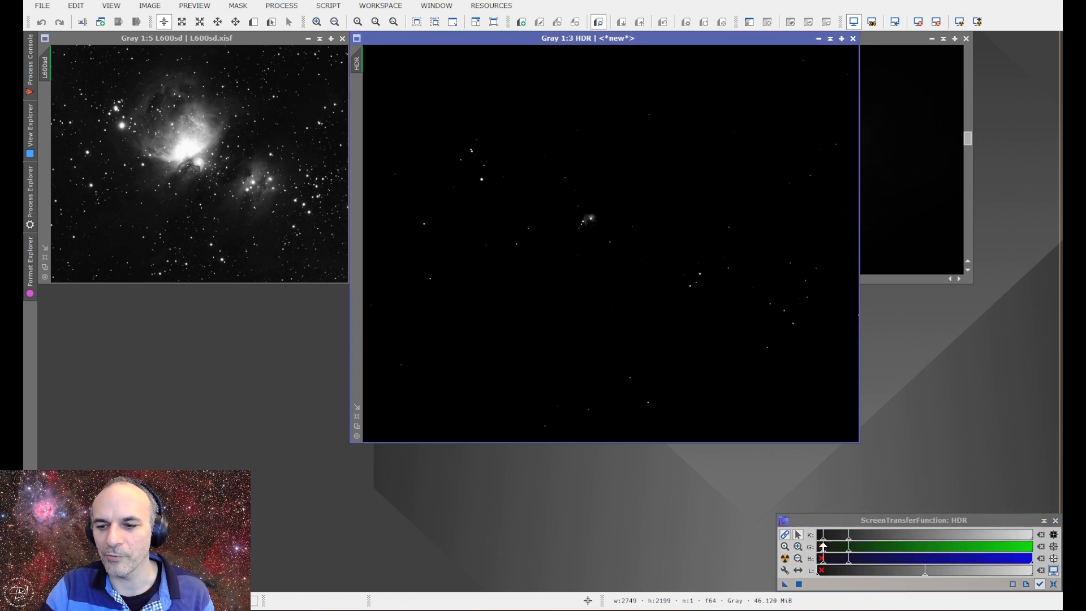
drag(823, 546, 820, 542)
scroll(597, 214, up, 2)
scroll(597, 214, up, 1)
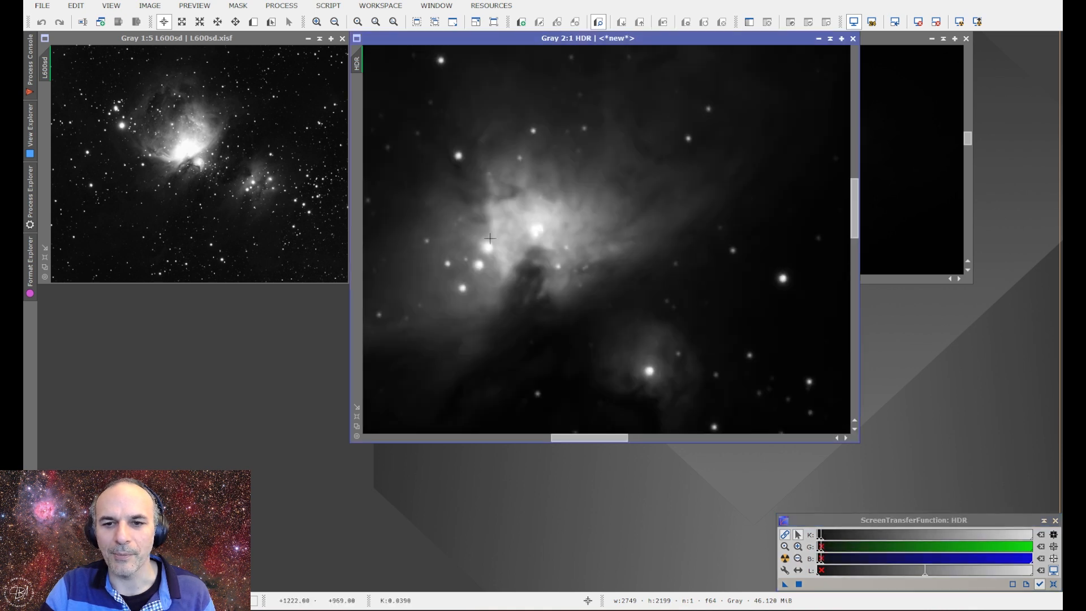
scroll(473, 227, down, 1)
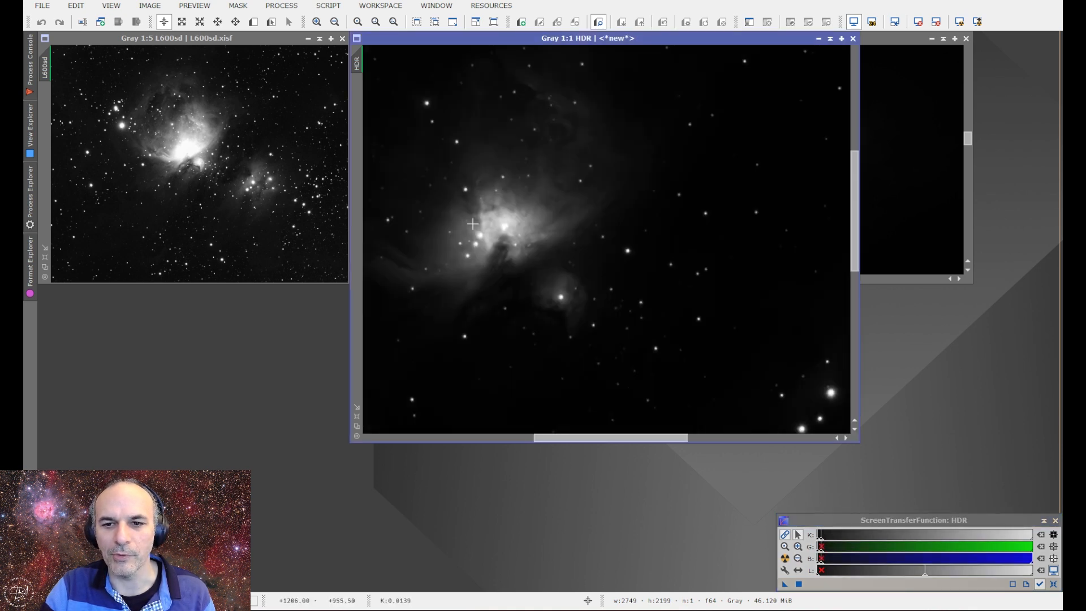
Try a weaker midtones stretch of about 0.0034 on the auto-stretched HDR image's core, and reapply the auto-stretch
click(960, 21)
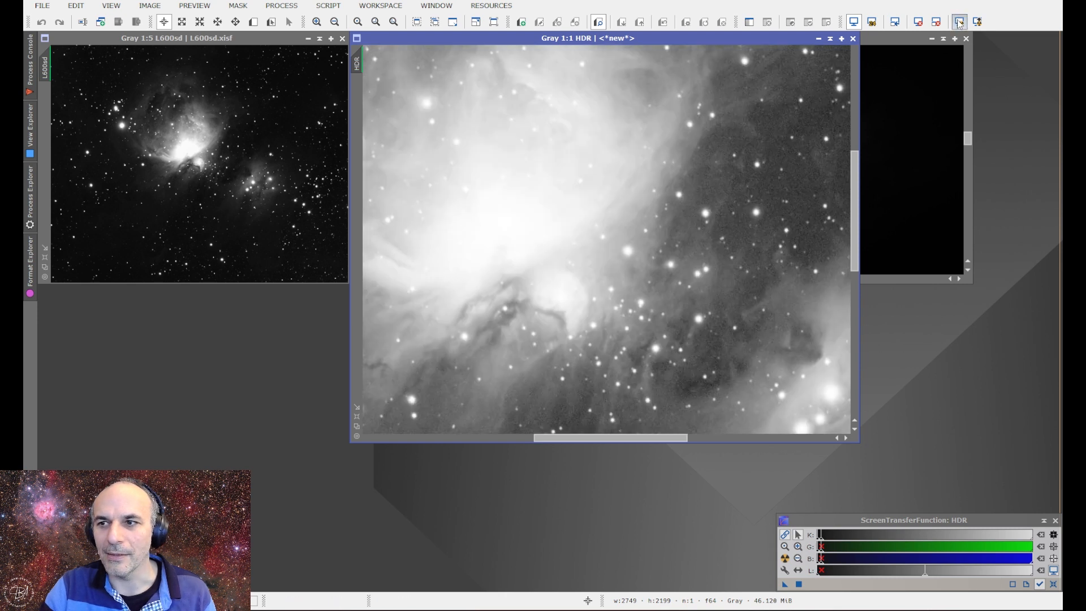
drag(606, 438, 582, 439)
drag(819, 541, 818, 542)
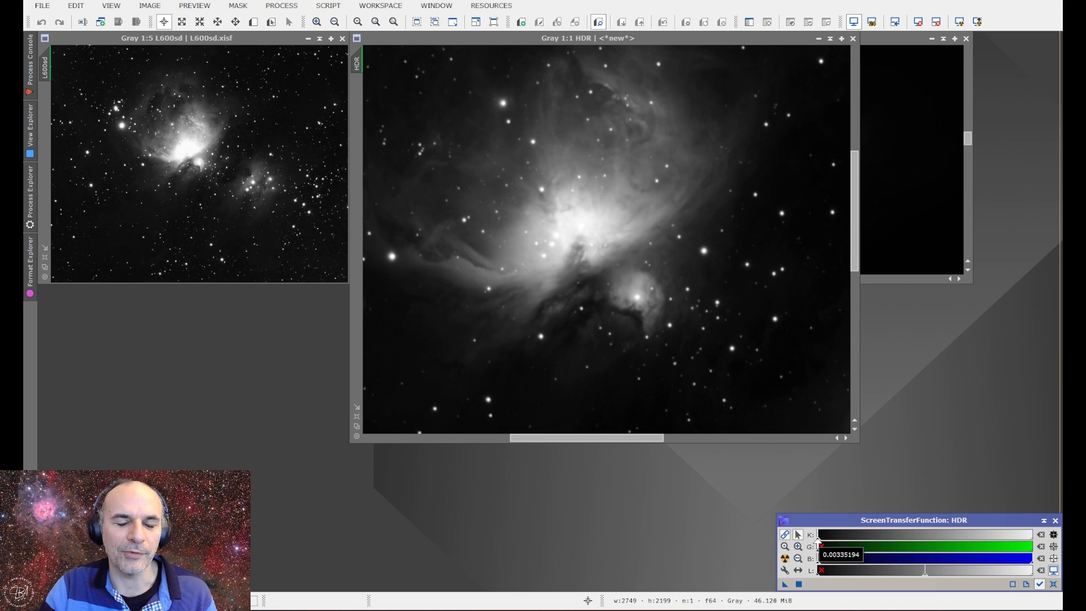
drag(818, 542, 816, 543)
click(785, 559)
scroll(727, 248, down, 2)
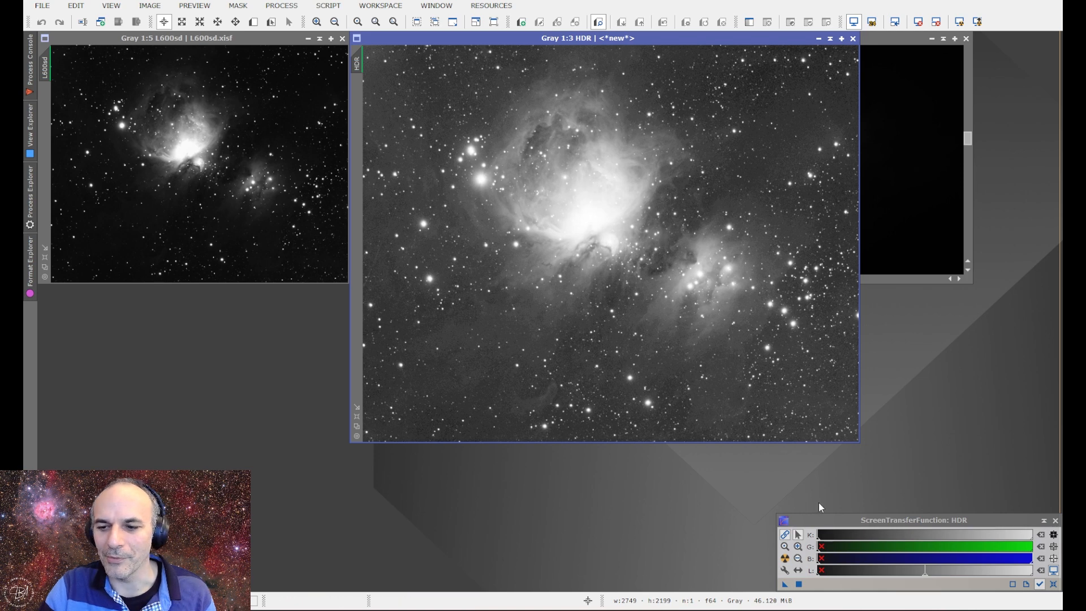
Raise the HDR image's screen-stretch midtones slightly and inspect the nebula core up close
drag(819, 540, 821, 541)
scroll(663, 264, up, 3)
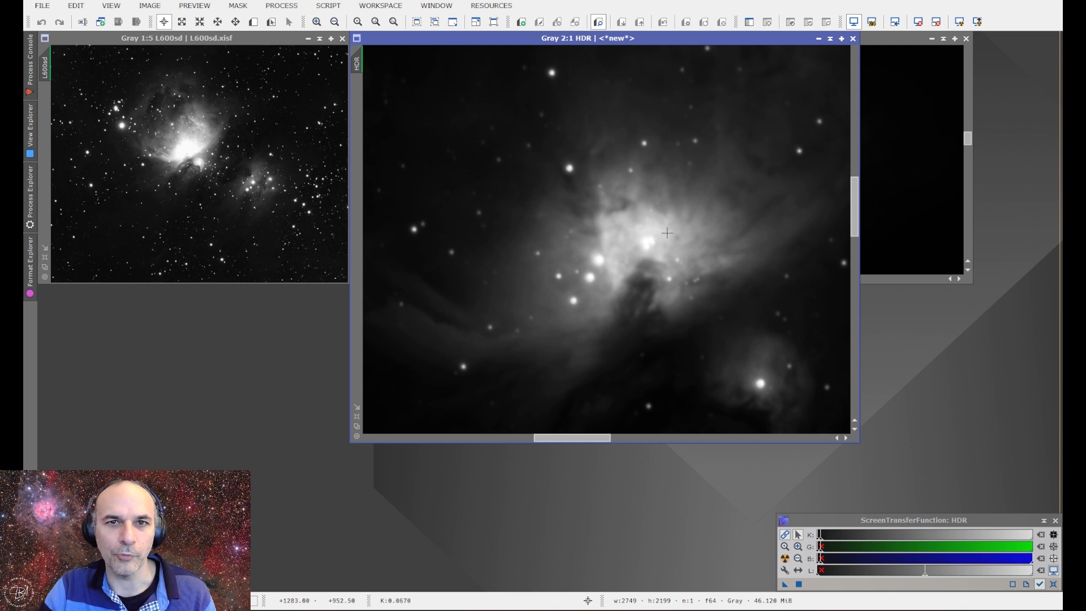
scroll(661, 240, down, 3)
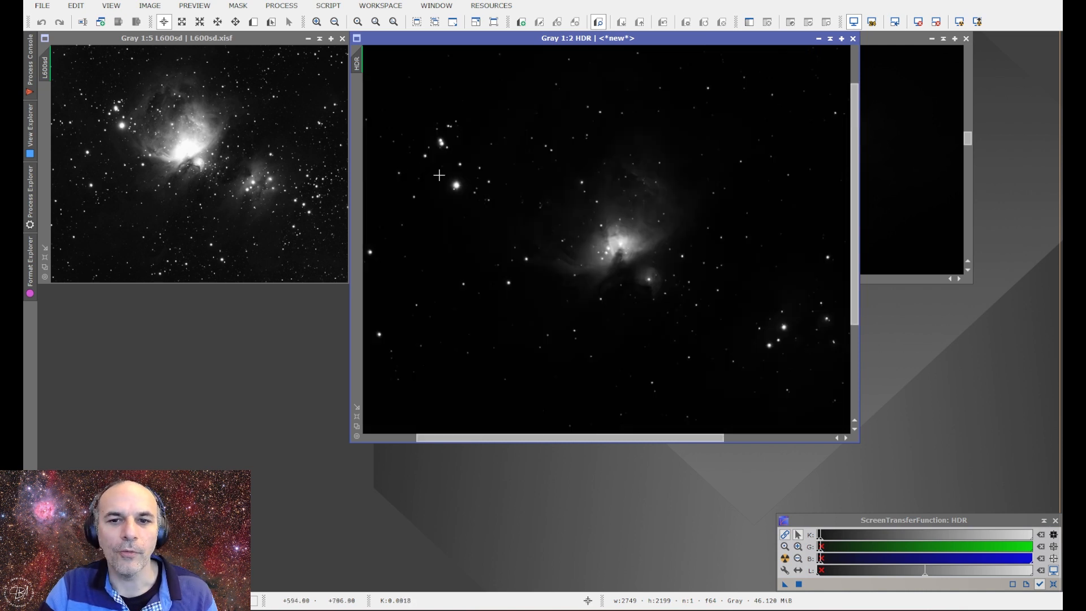
Compare the bright star beside the nebula at 4:1 in HDR and L600sd under varying screen-stretch midtones
scroll(438, 174, up, 3)
scroll(444, 195, up, 2)
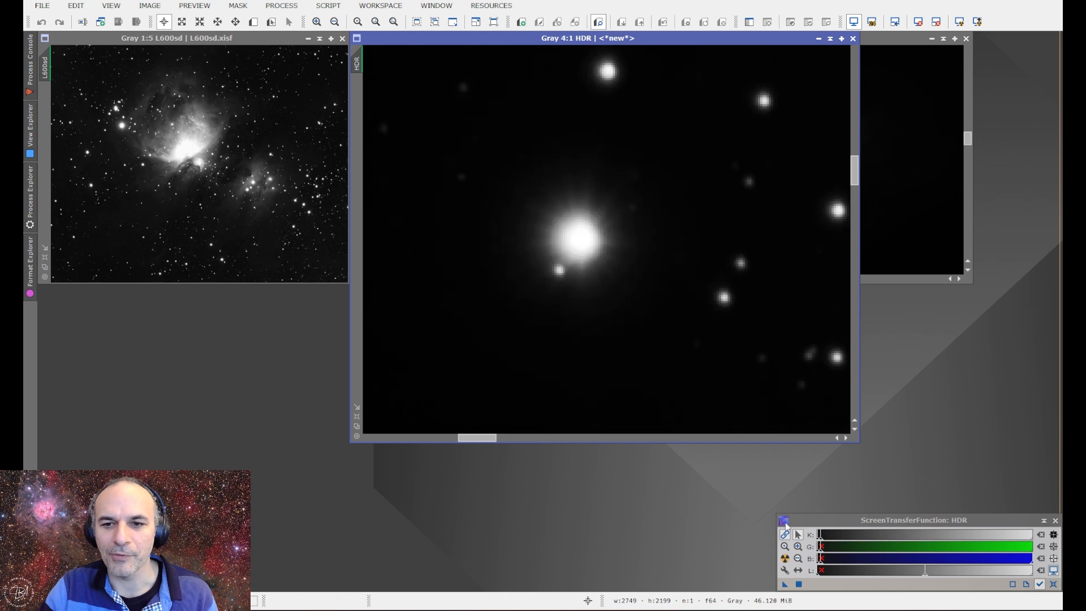
drag(820, 536, 837, 542)
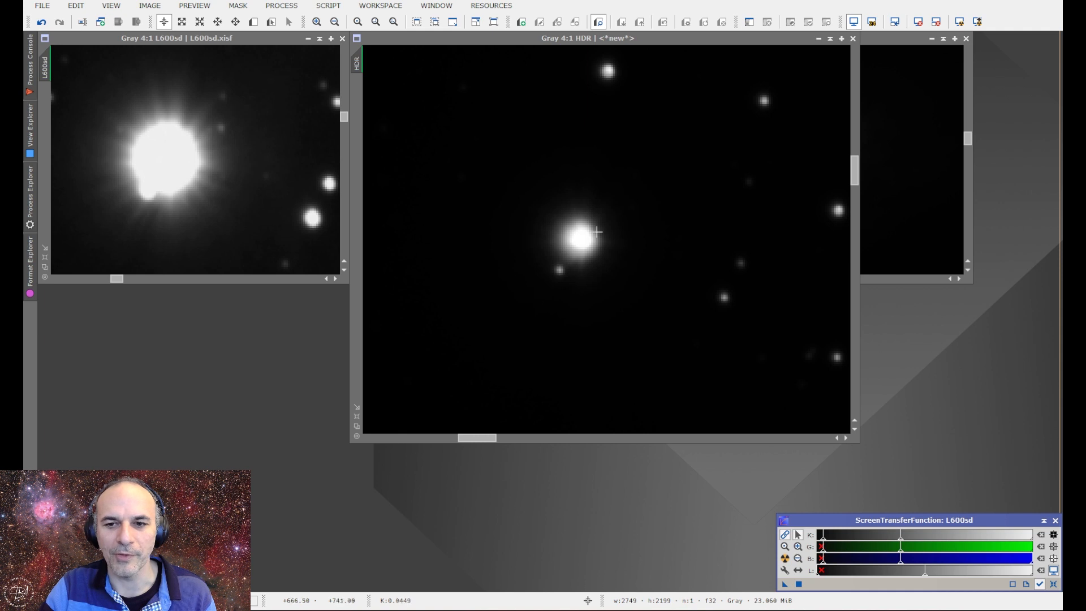
click(960, 20)
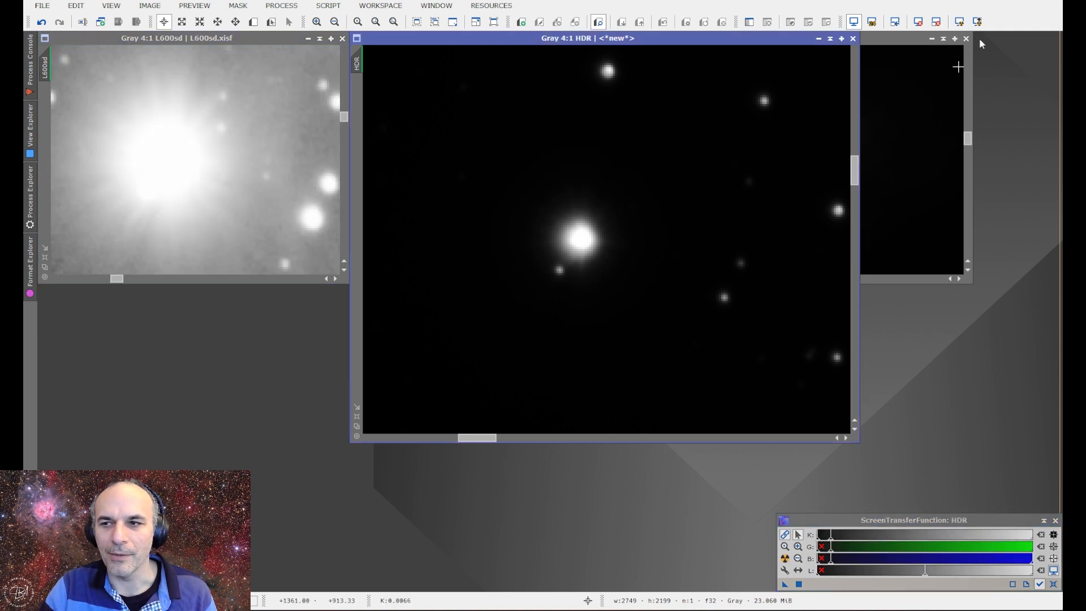
click(960, 22)
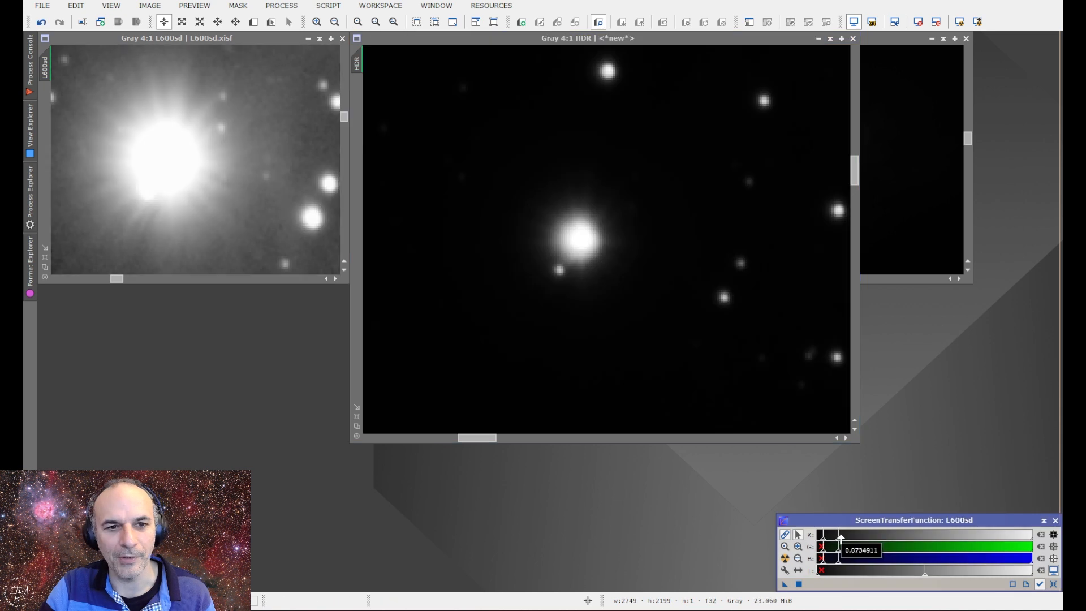
drag(841, 537, 893, 537)
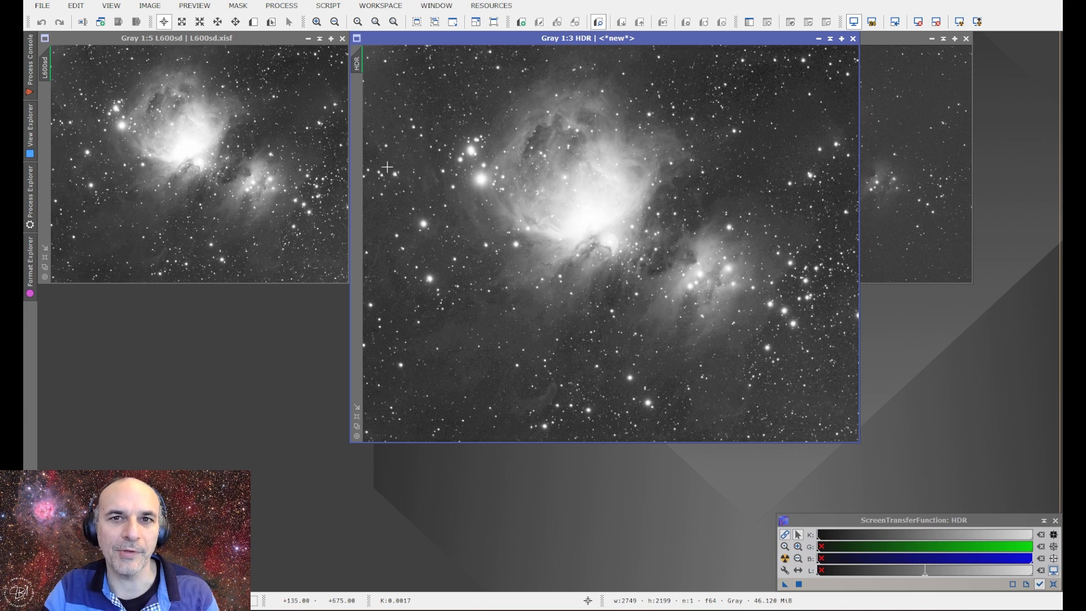
Open HDRMultiscaleTransform and enable its To lightness and Lightness mask options, keeping 6 layers
click(281, 6)
mouse_move(347, 21)
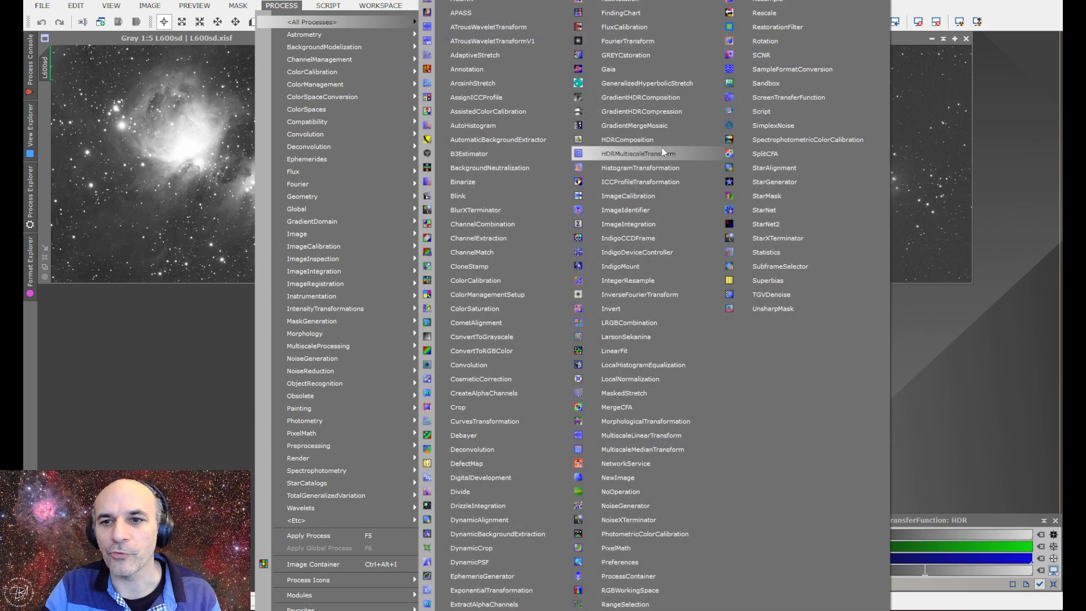
click(643, 154)
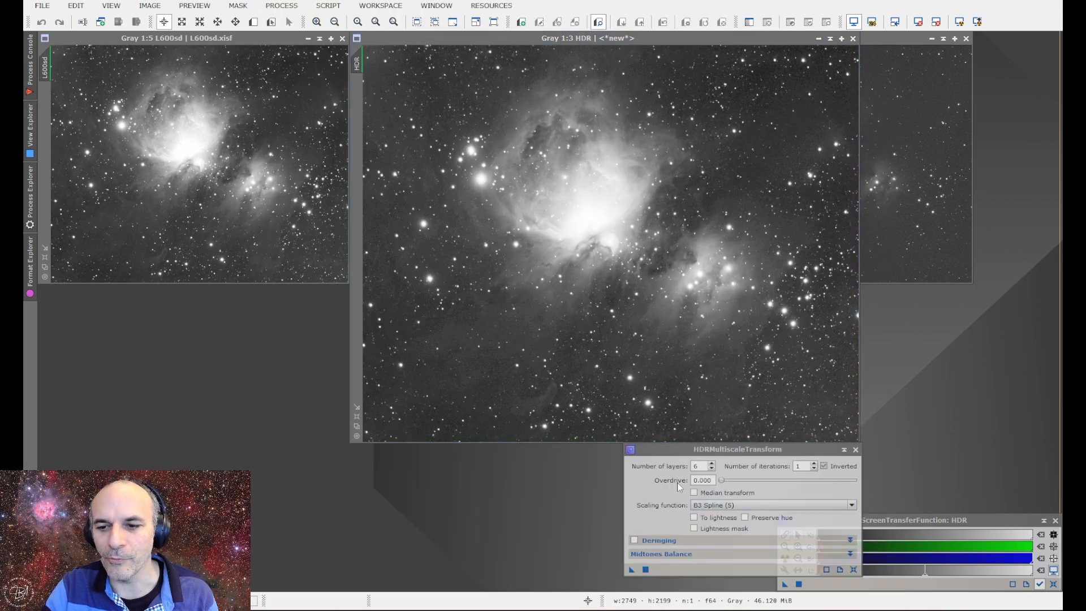
click(706, 528)
click(707, 518)
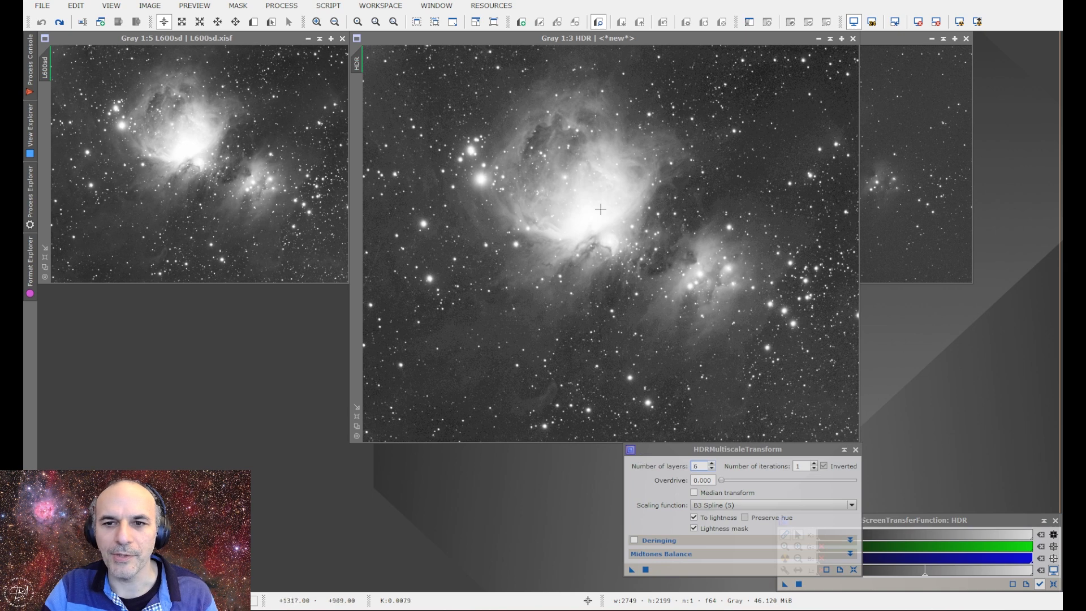
Permanently stretch the HDR image with a stretch script from the EZ Processing Suite
click(328, 6)
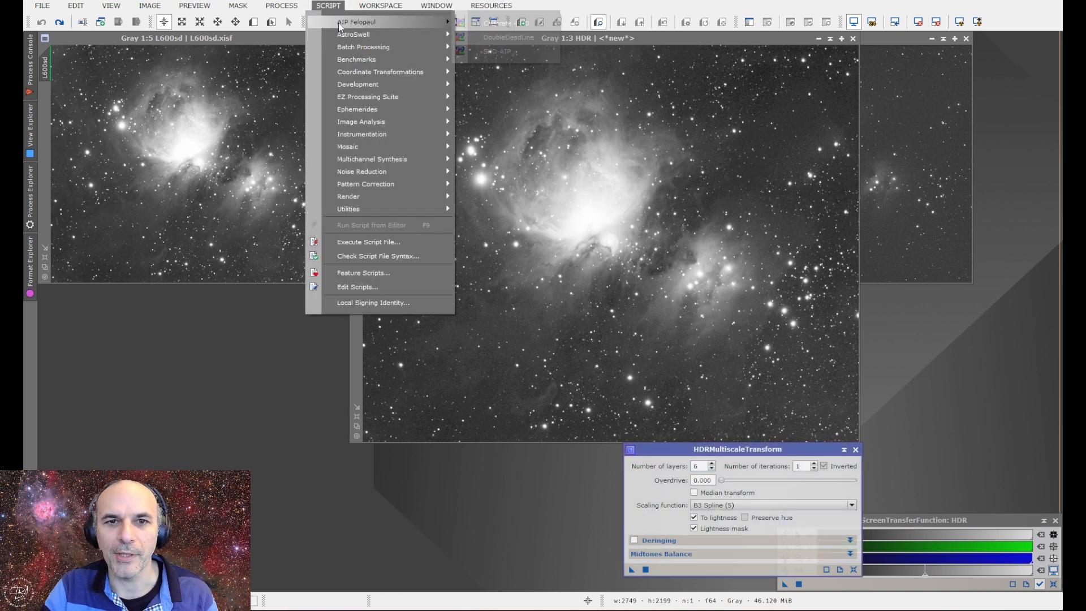
mouse_move(364, 124)
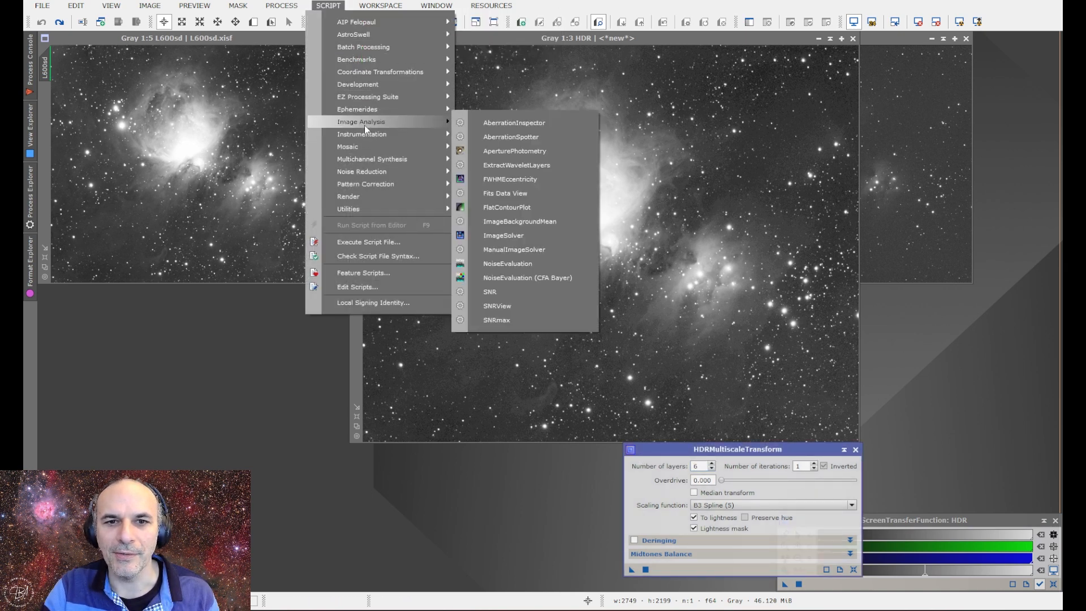
mouse_move(362, 96)
click(498, 153)
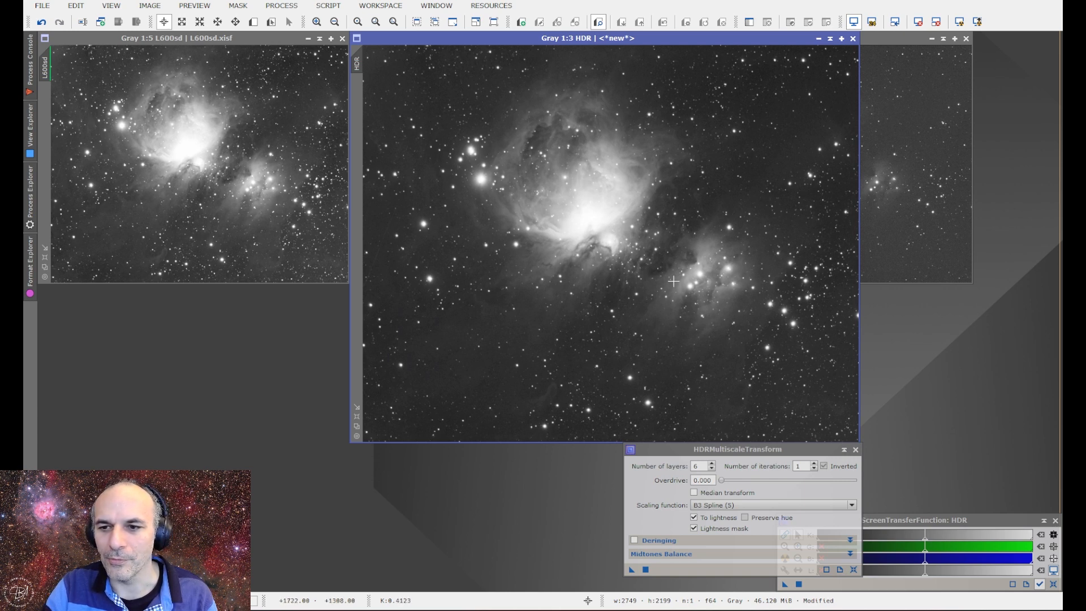
Apply HDRMultiscaleTransform with 6 layers to the stretched HDR image and inspect the nebula core
click(631, 570)
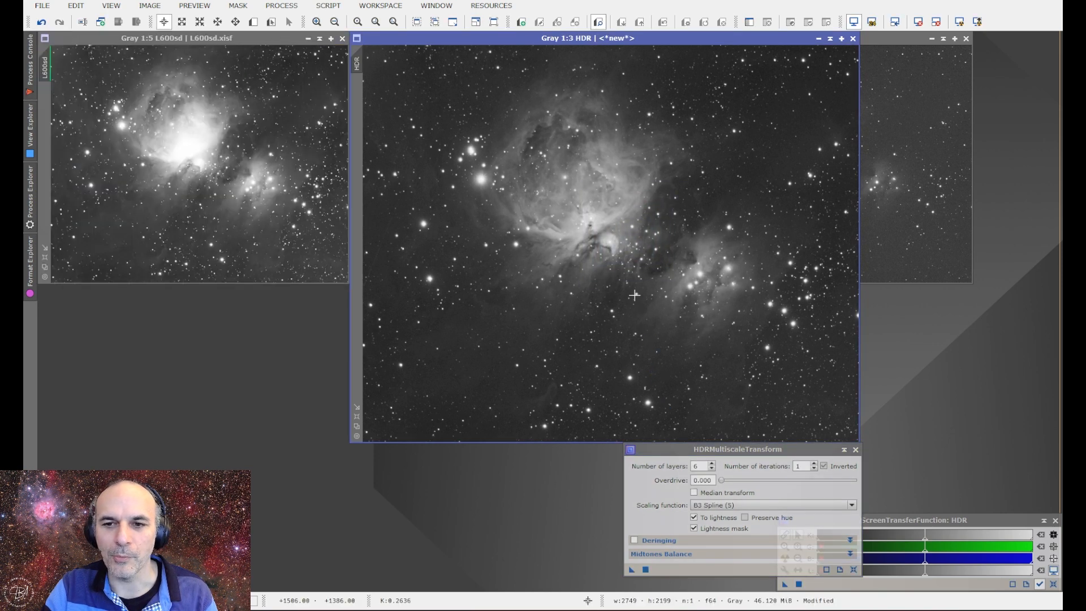
scroll(643, 229, up, 2)
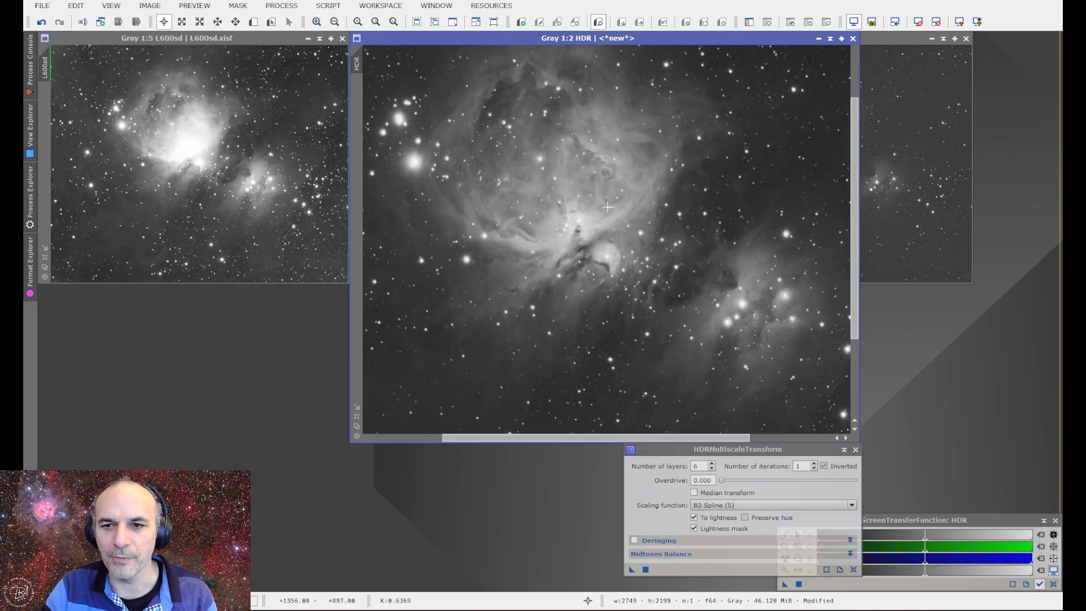
scroll(515, 186, down, 1)
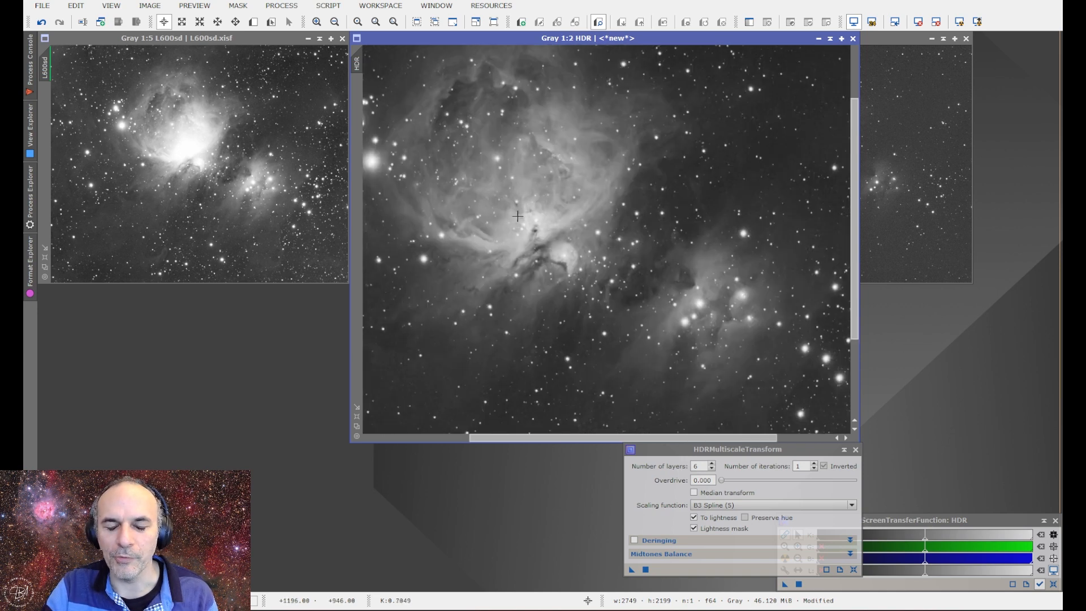
scroll(518, 215, down, 1)
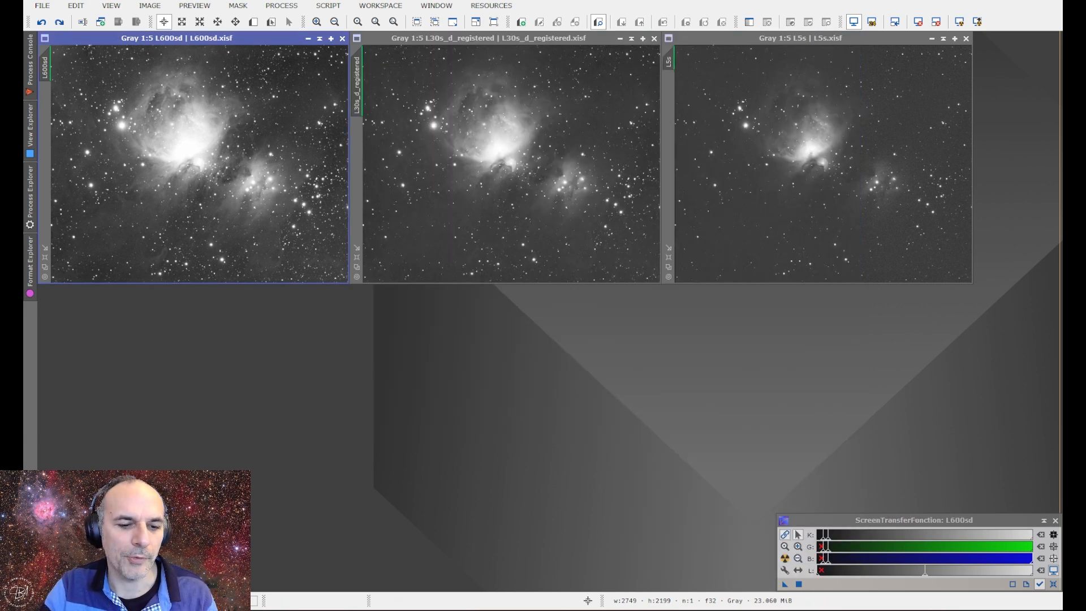
Position the LHDR image (L_TSA.xisf) beside the originals, check its core at 1:1 with the screen stretch removed, and auto-stretch its display again
drag(454, 111, 621, 74)
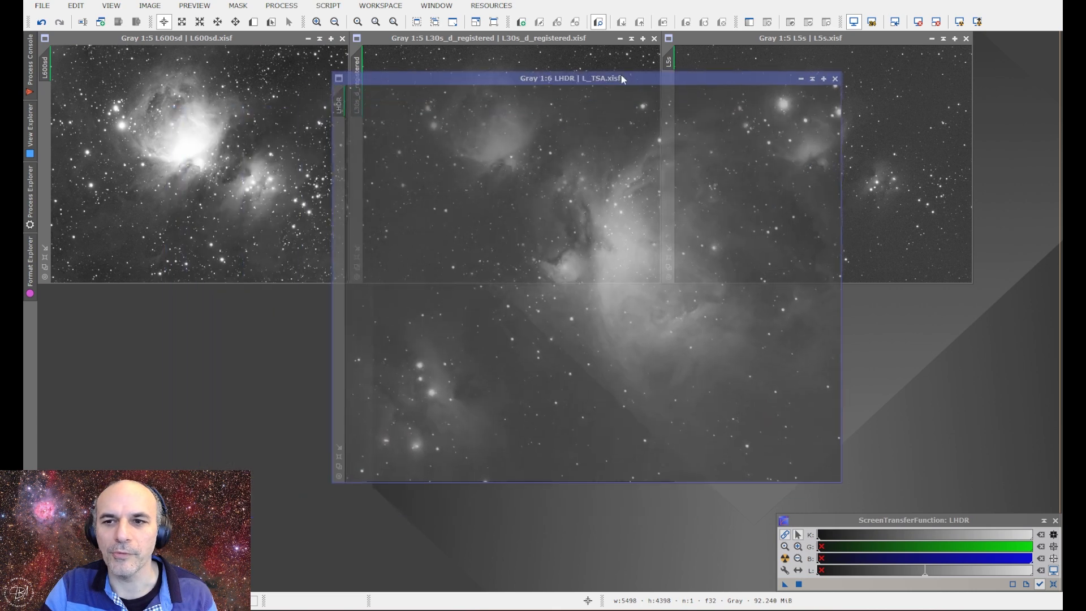
drag(531, 84, 608, 88)
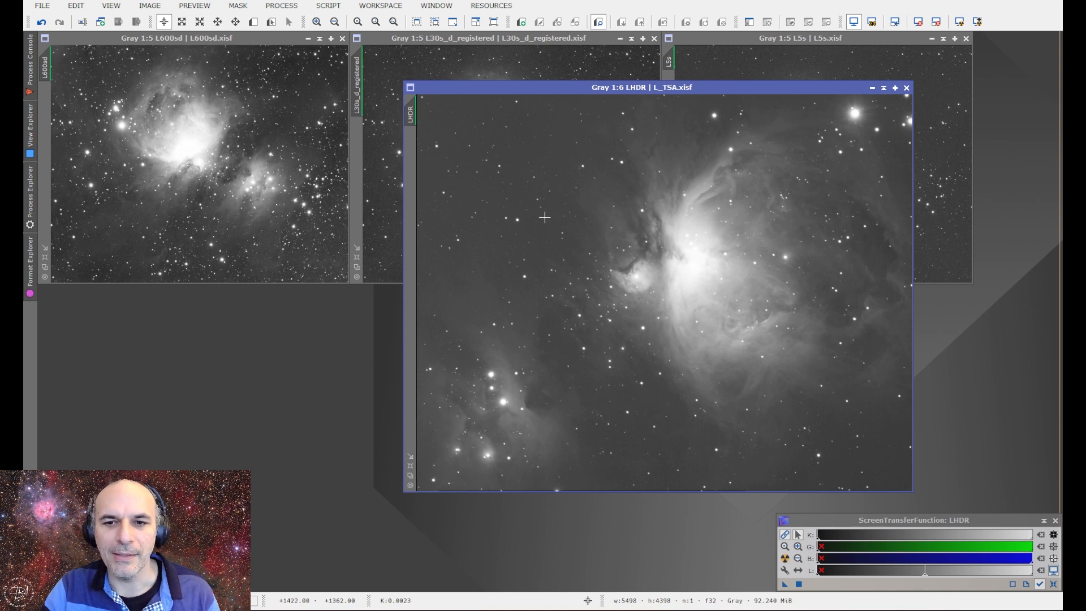
click(918, 23)
scroll(704, 251, up, 4)
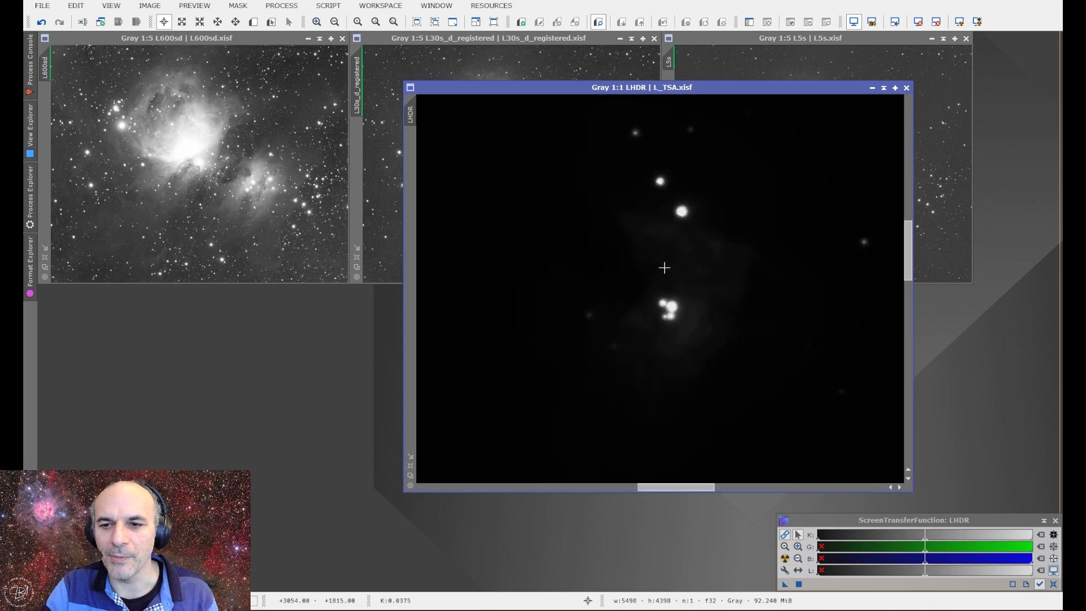
click(978, 22)
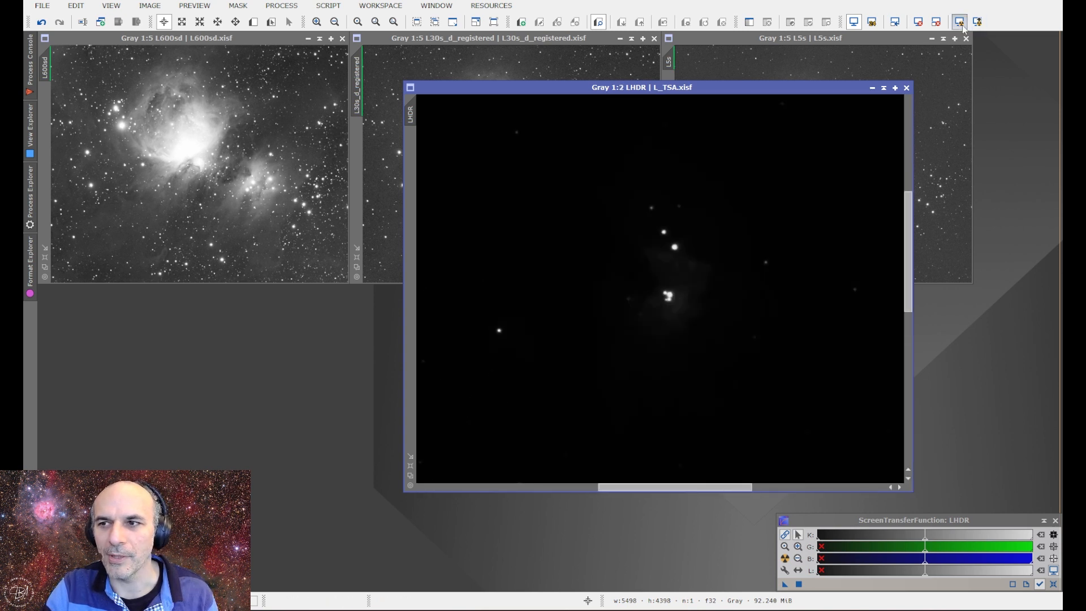
scroll(669, 270, down, 2)
scroll(670, 269, down, 2)
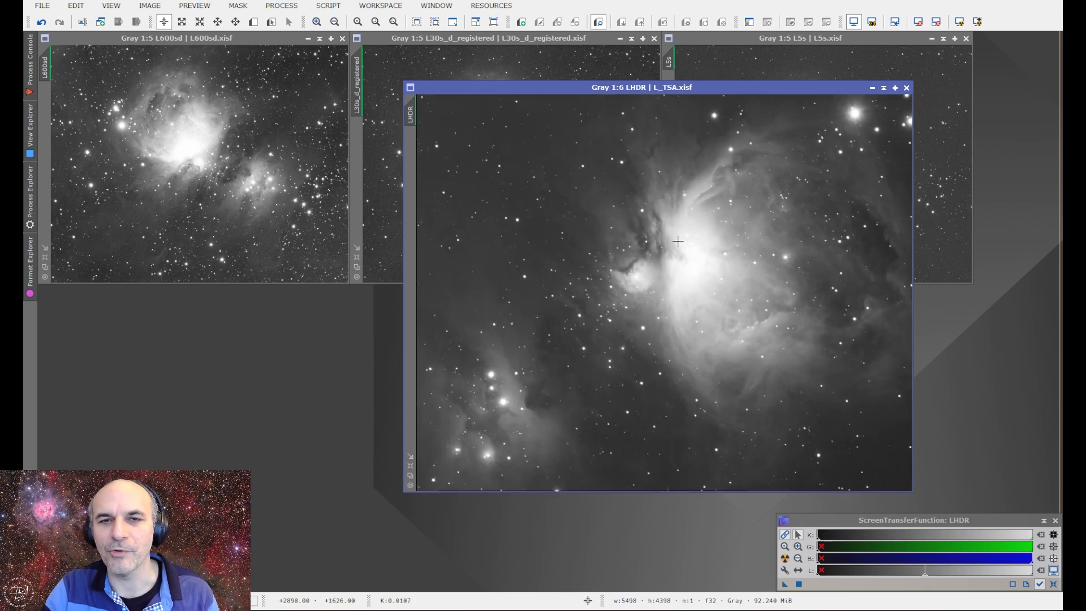
click(282, 5)
mouse_move(396, 22)
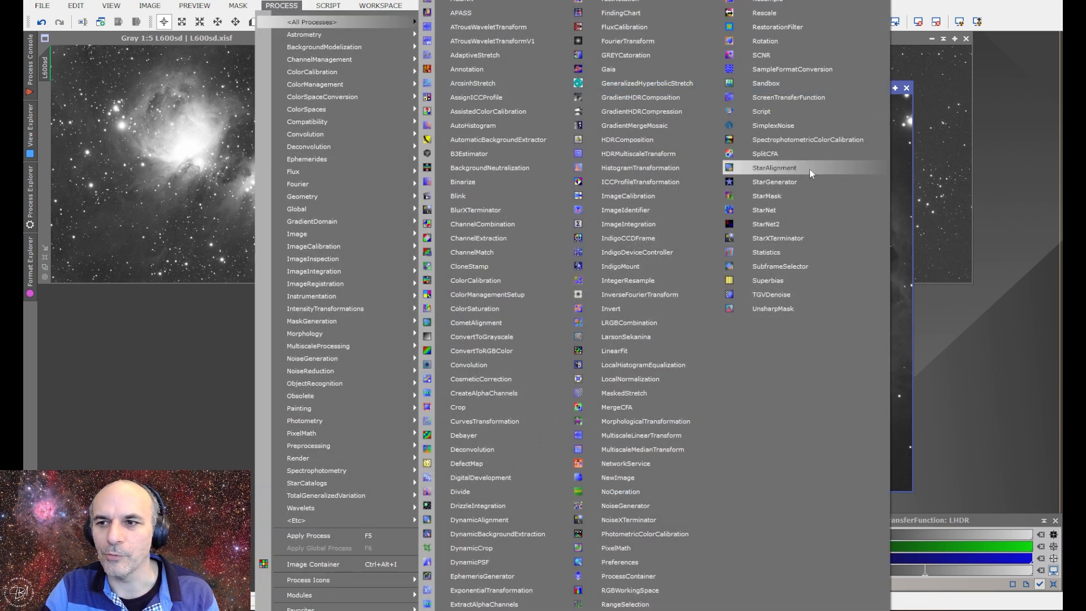
click(915, 173)
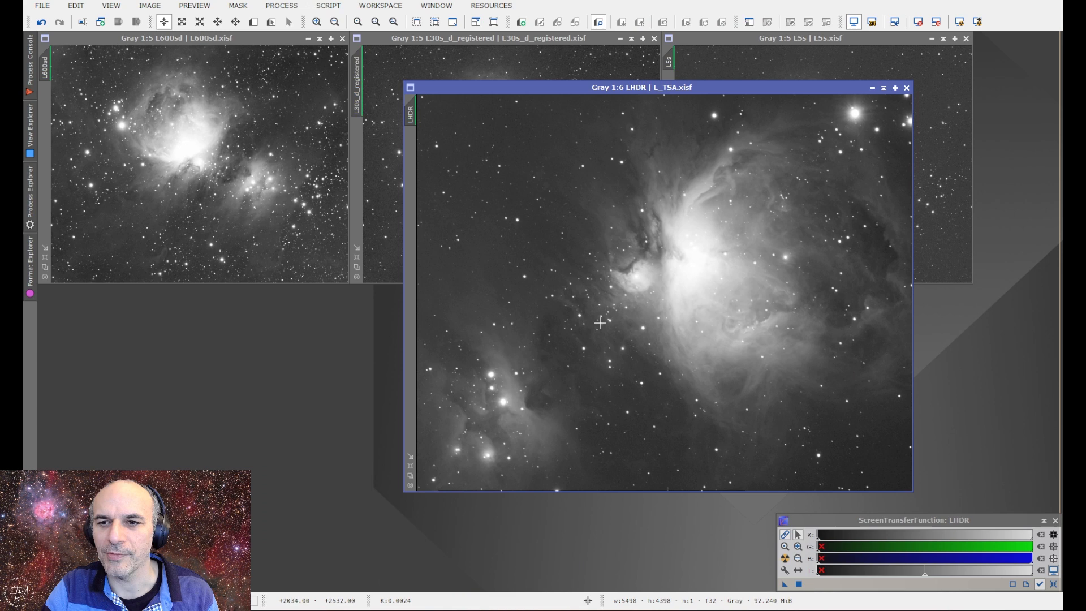
Register the LHDR image with StarAlignment using L600sd as the reference view
click(281, 5)
mouse_move(396, 22)
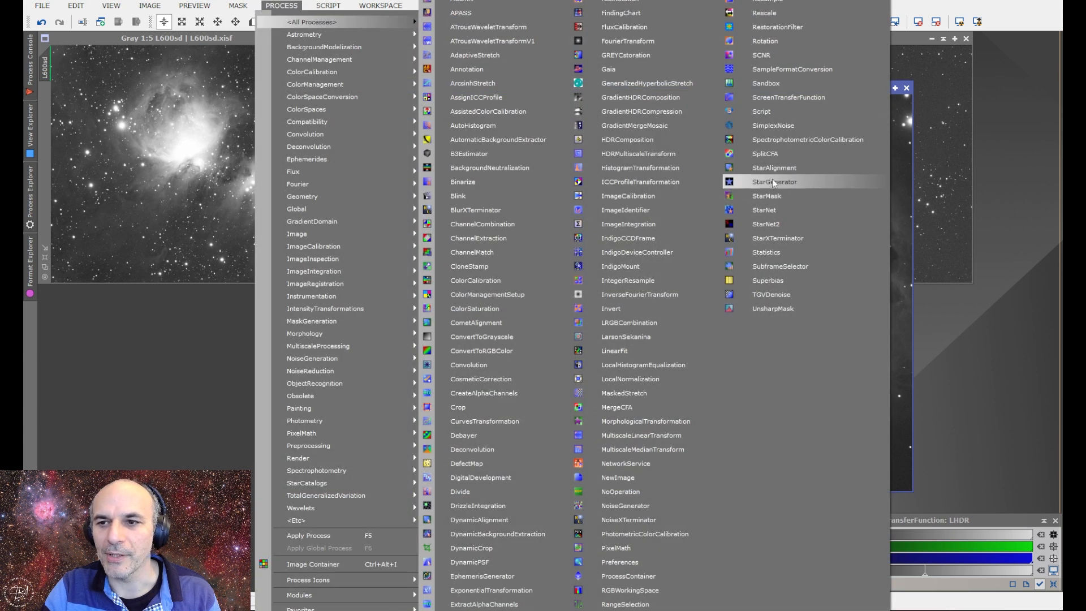
click(761, 168)
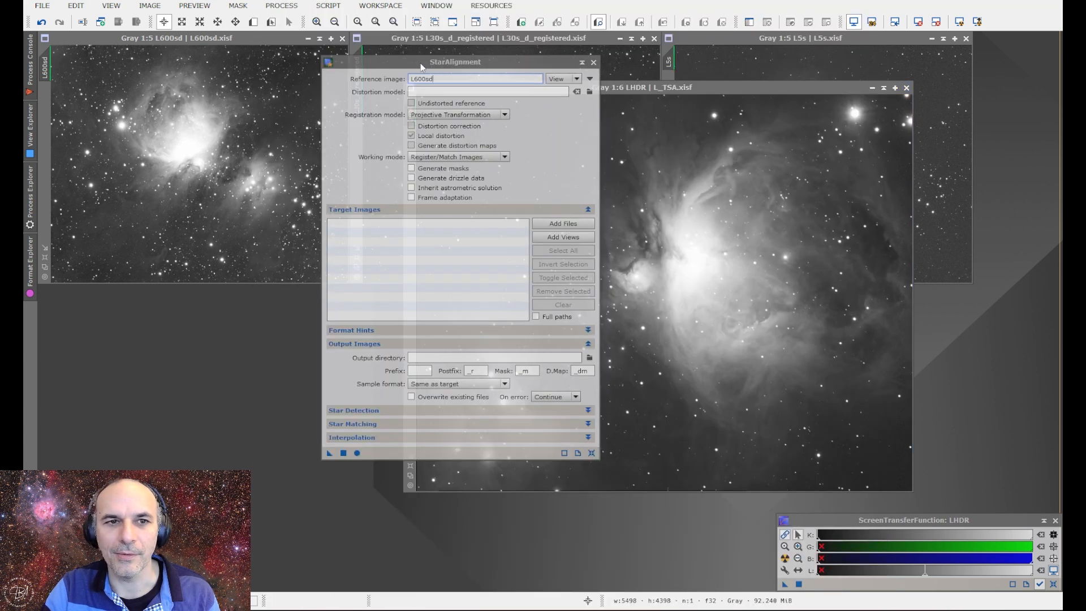
drag(426, 60, 259, 44)
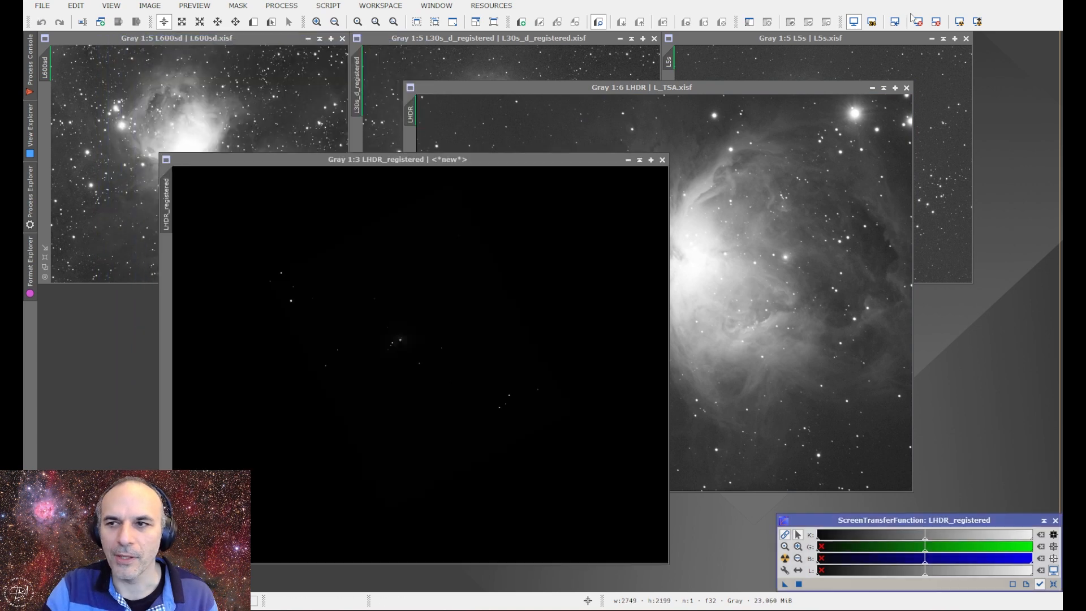
Auto-stretch the display of the registered LHDR image, move it clear of L600sd, and save it as LHDR_registered.xisf
click(960, 22)
drag(399, 160, 644, 46)
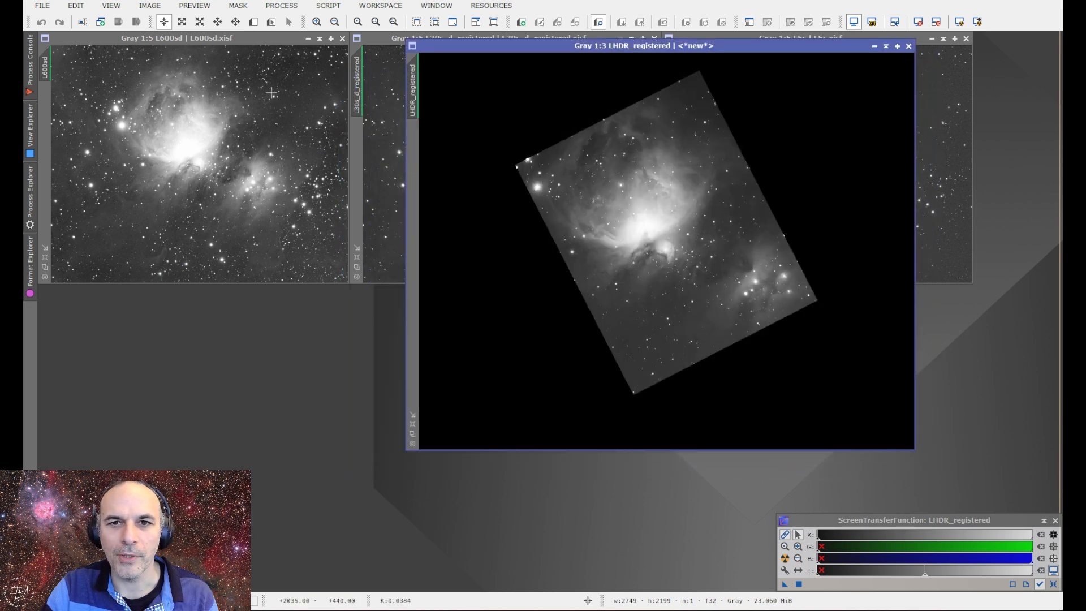
click(119, 22)
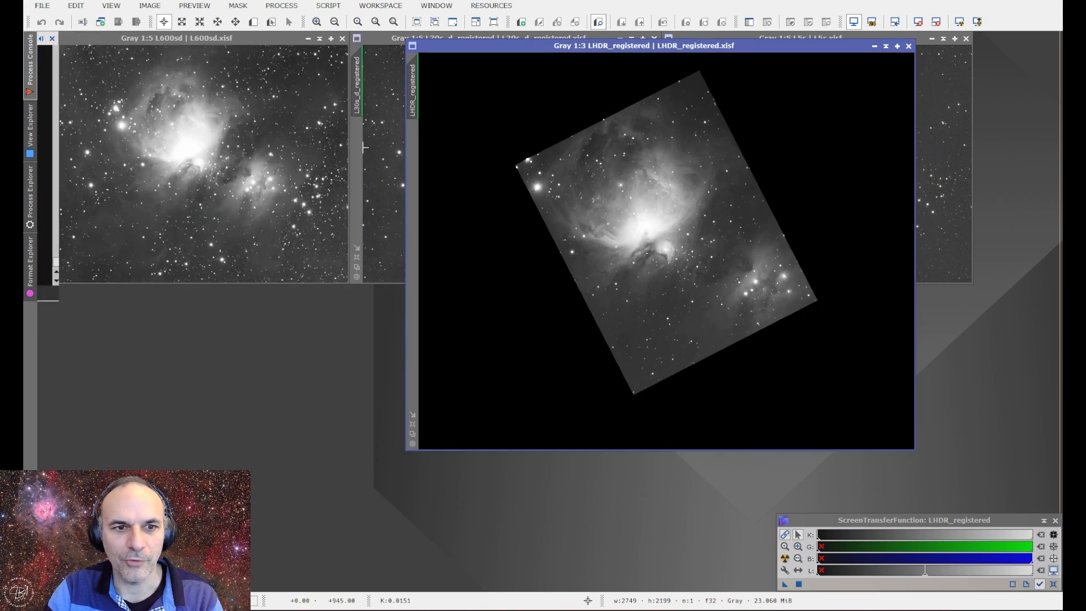
Open HDRComposition and replace the input files L30s_d_registered.xisf and L5s.xisf with L_TSA_r.xisf
click(281, 6)
mouse_move(408, 22)
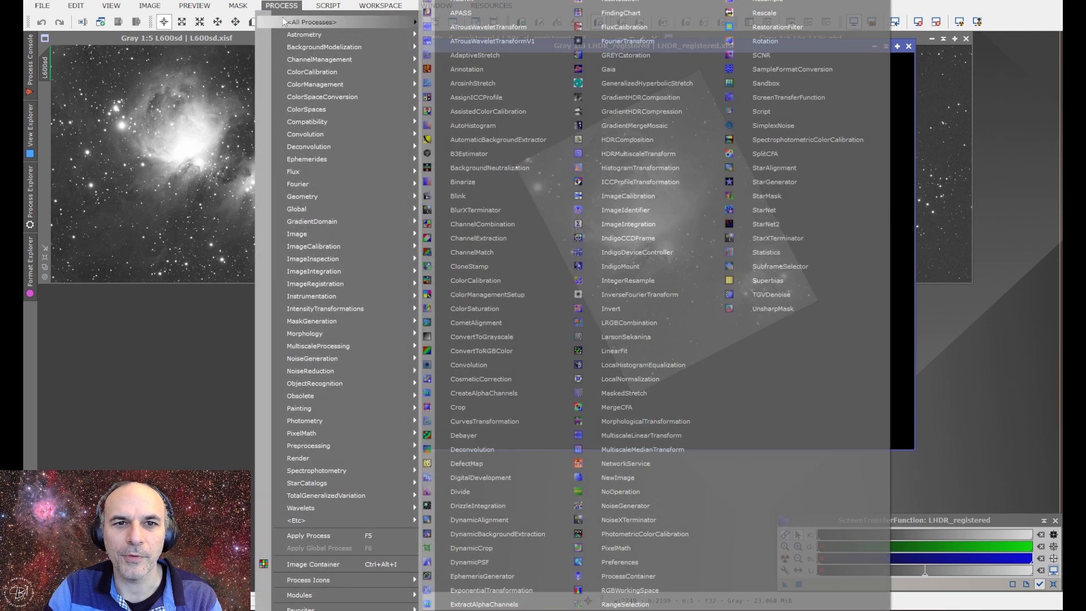
click(618, 141)
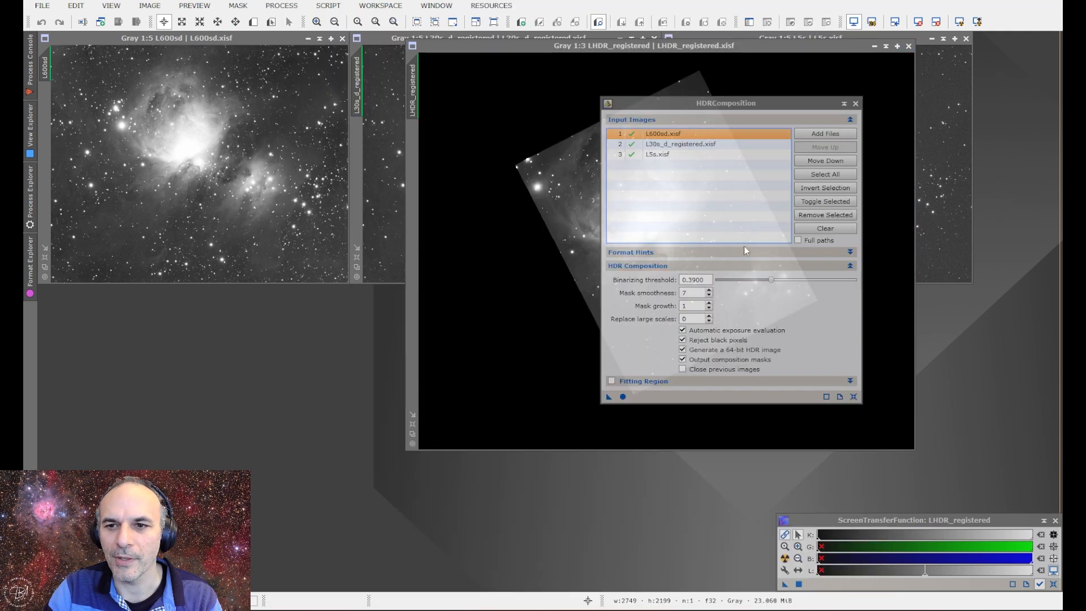
click(674, 143)
shift+click(674, 150)
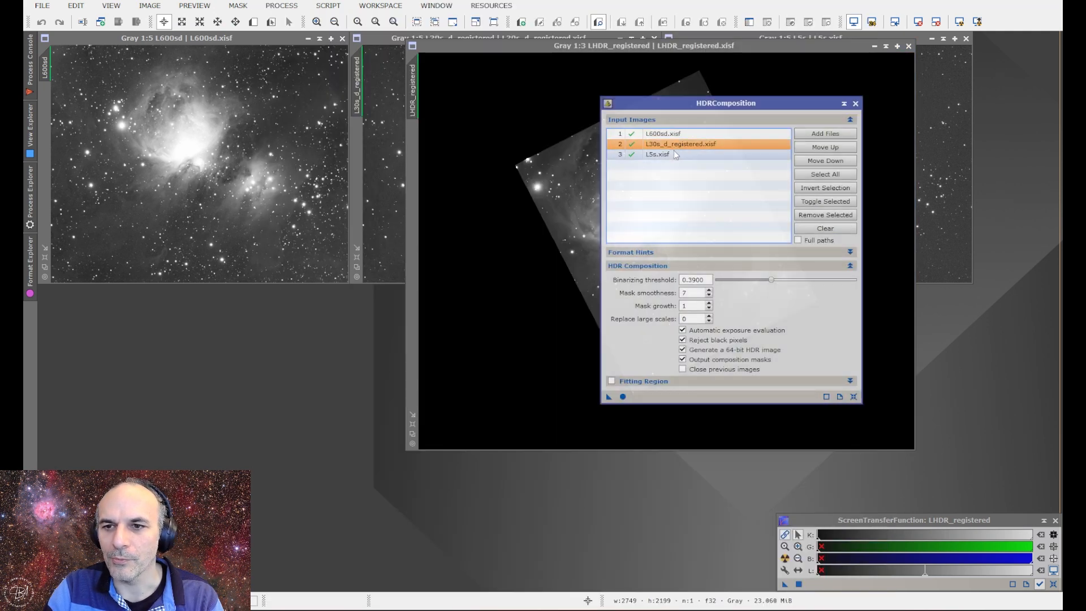
click(817, 214)
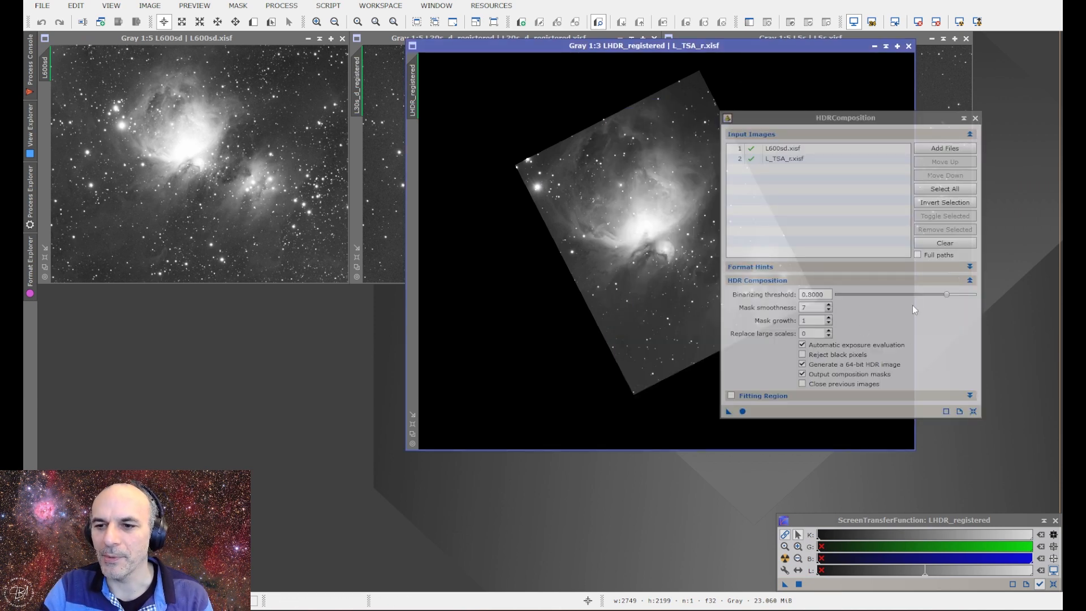
Compose a trial HDR with threshold 0.8 and black-pixel rejection off, inspect the image and its composition mask, and close both
click(815, 354)
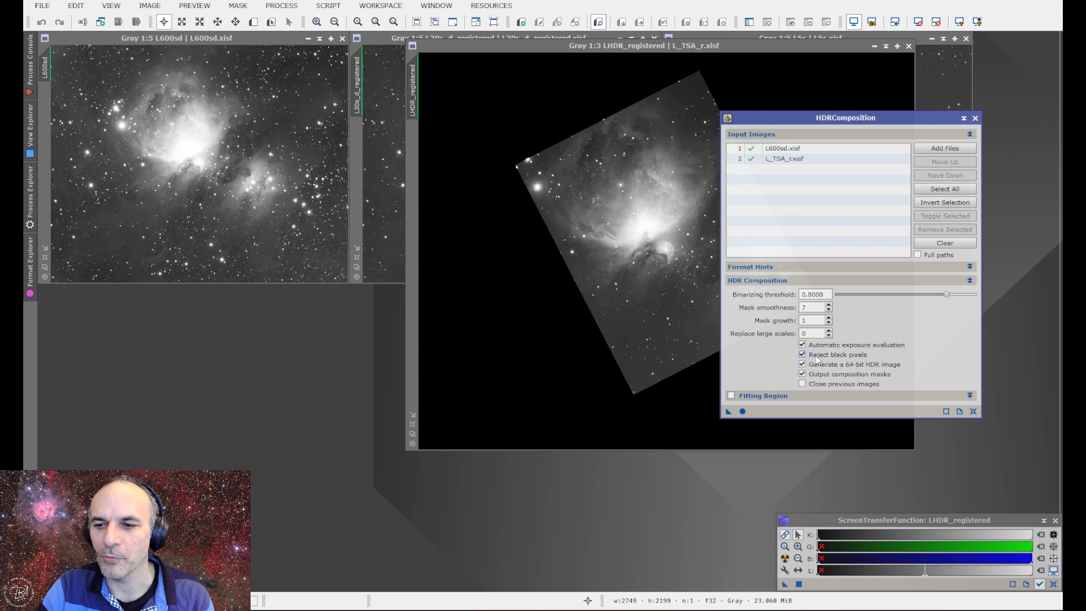
click(743, 411)
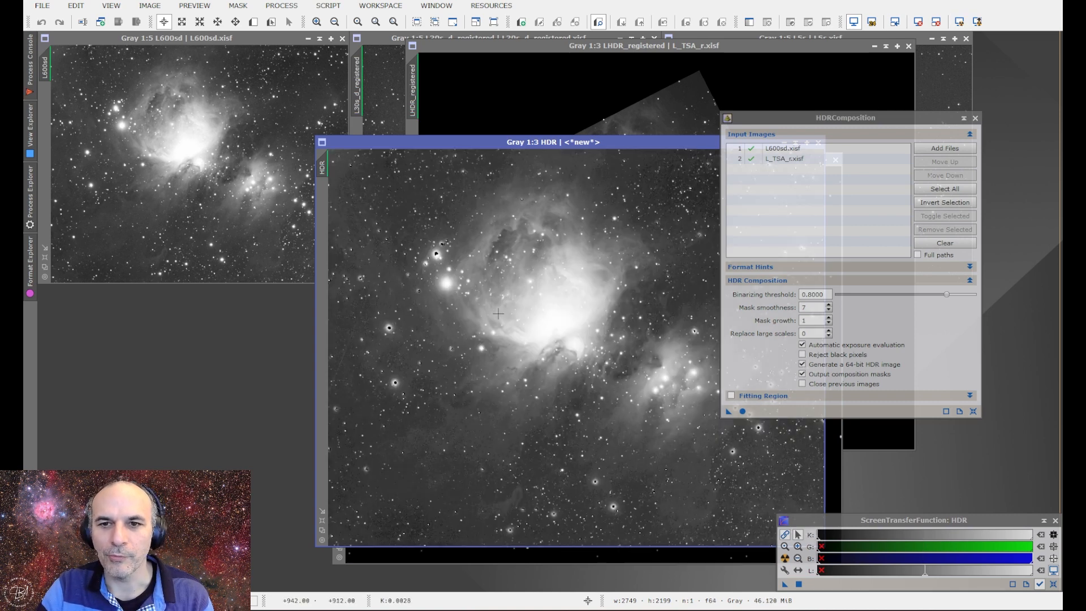
drag(644, 146, 378, 71)
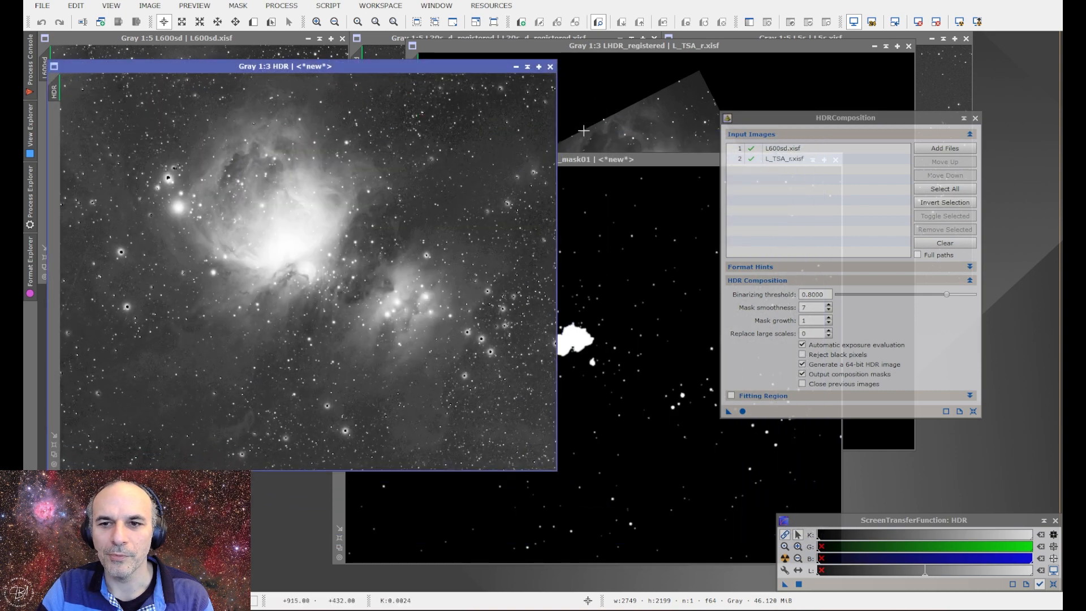
drag(656, 158, 515, 135)
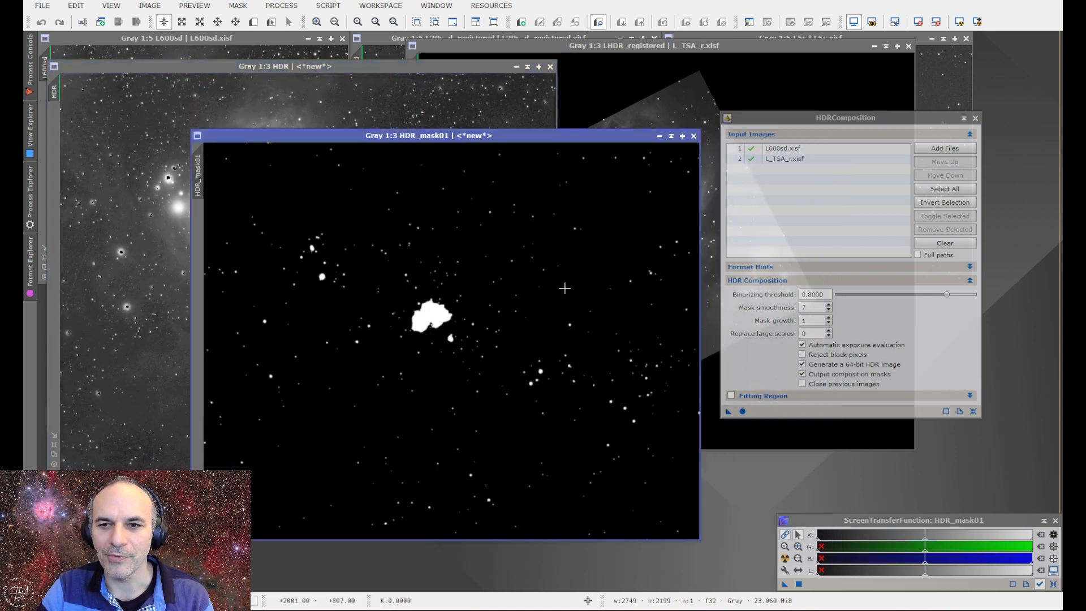
click(693, 136)
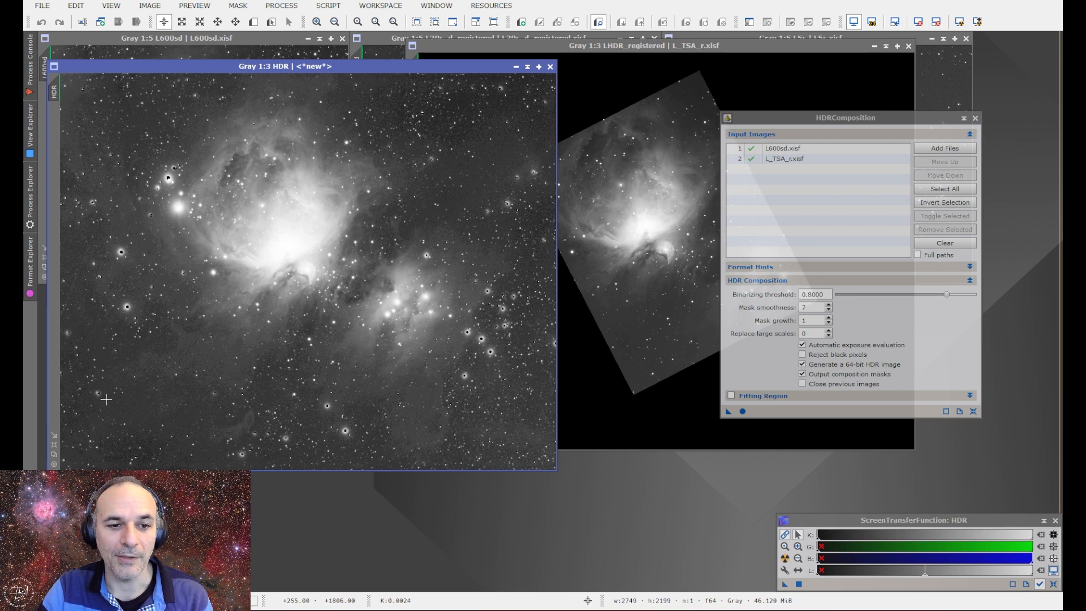
click(550, 67)
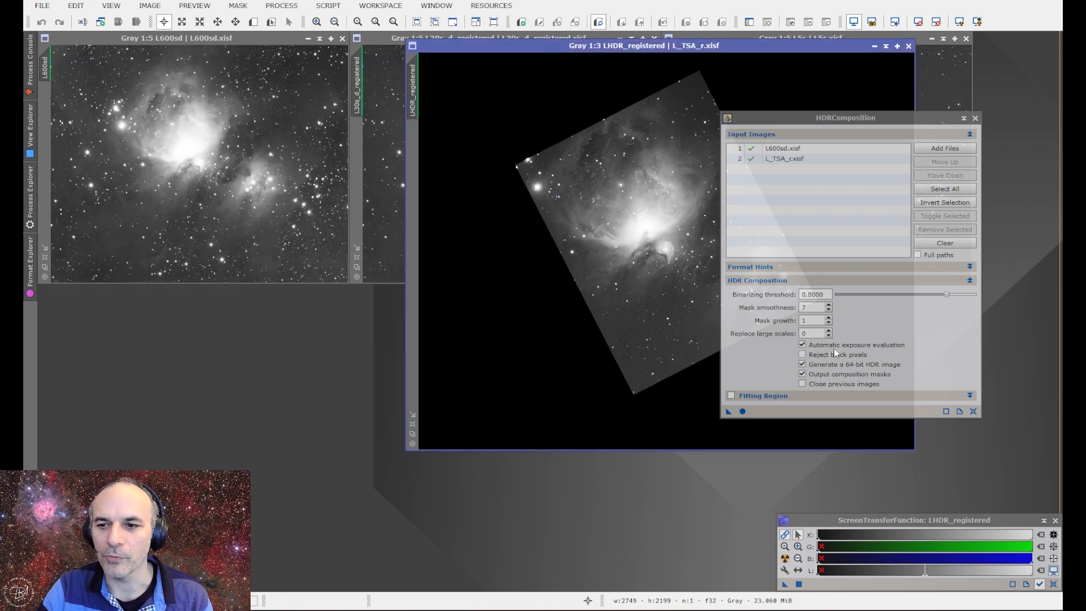
Enable Reject black pixels, set the binarizing threshold to 0.04, run the composition, close its mask, and auto-stretch the HDR image's display
click(803, 355)
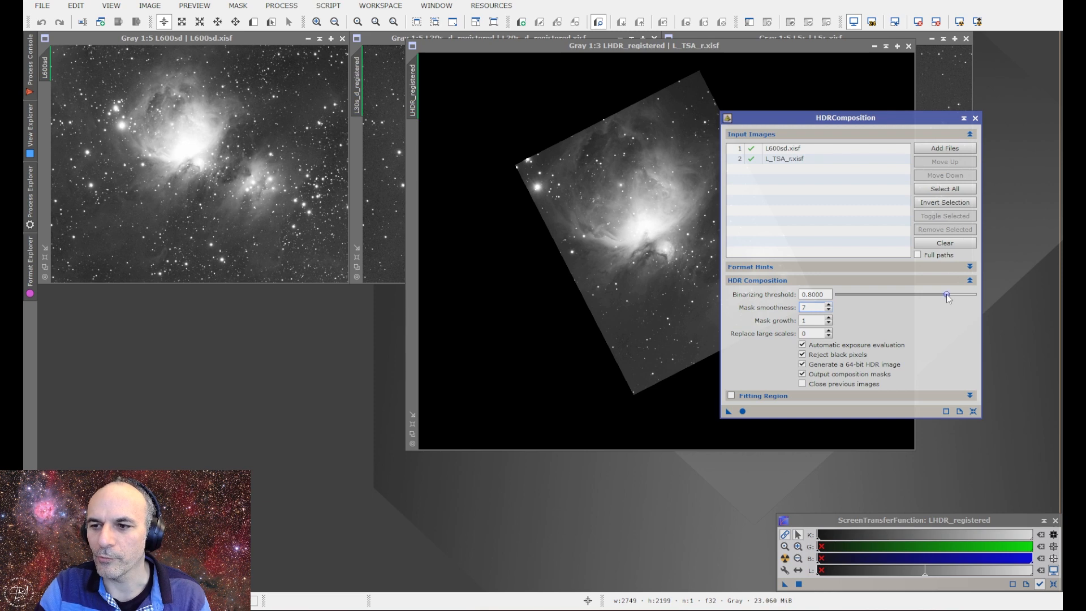
drag(948, 298, 844, 296)
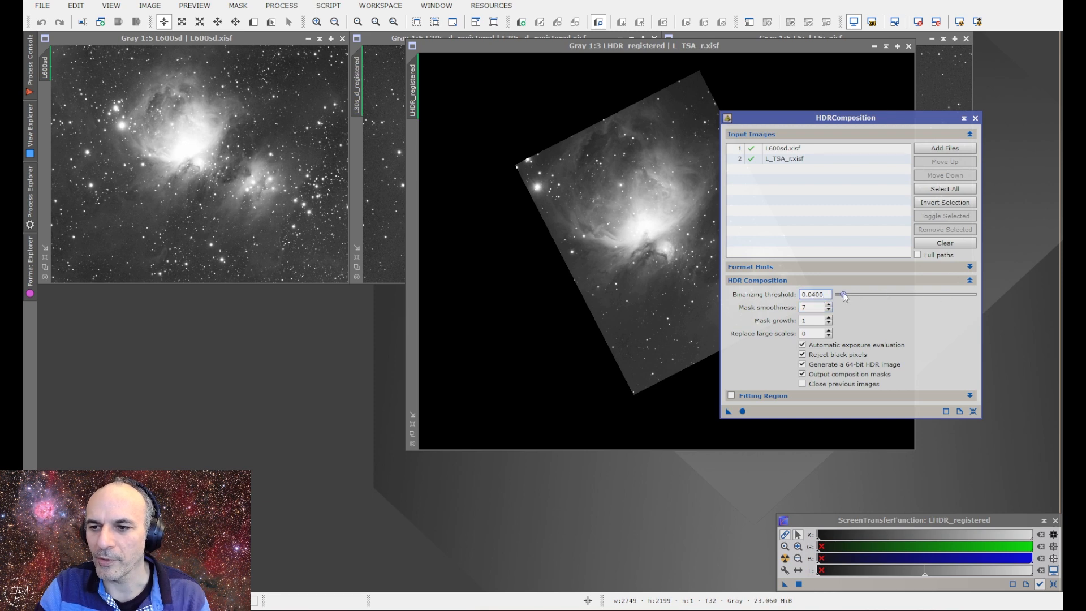
click(742, 411)
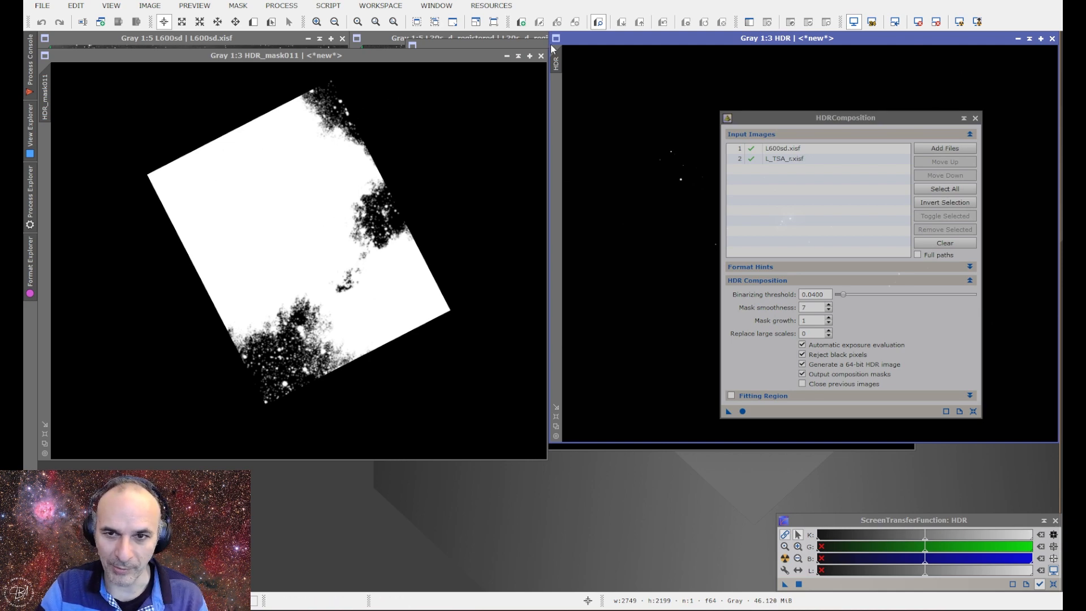
click(539, 56)
drag(640, 41, 230, 48)
click(960, 22)
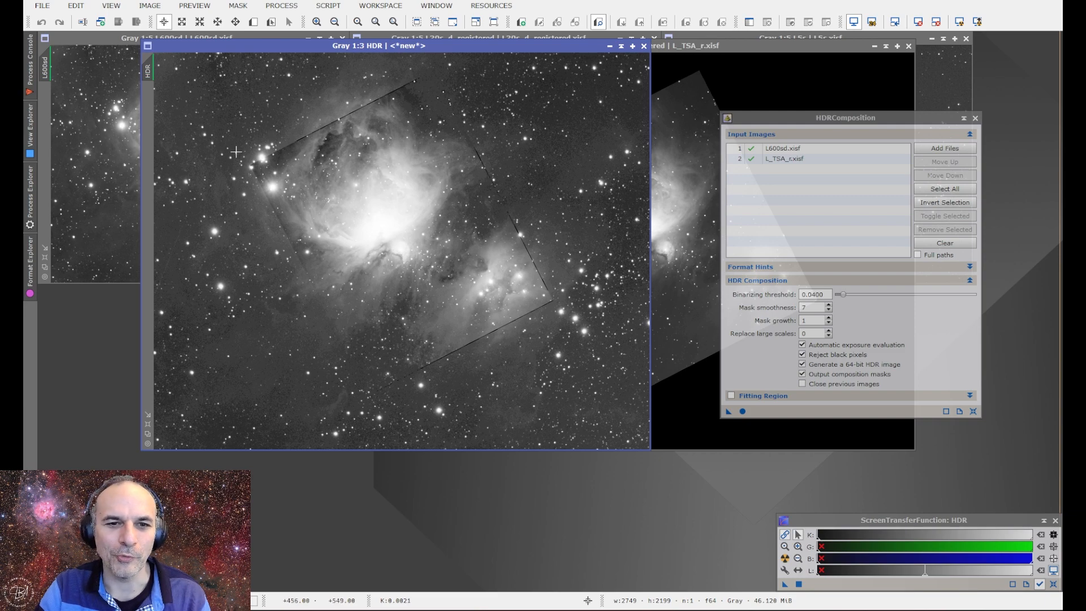
Examine the seams along the registered frame's edges in the trial HDR image, and close the image
scroll(236, 152, up, 3)
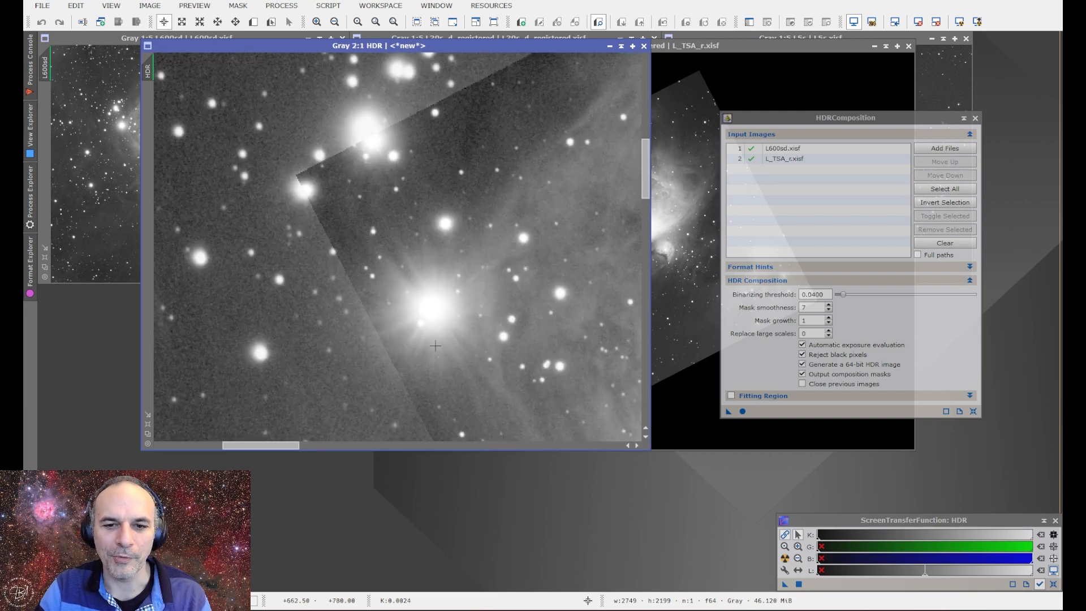
scroll(333, 211, down, 1)
scroll(450, 202, down, 2)
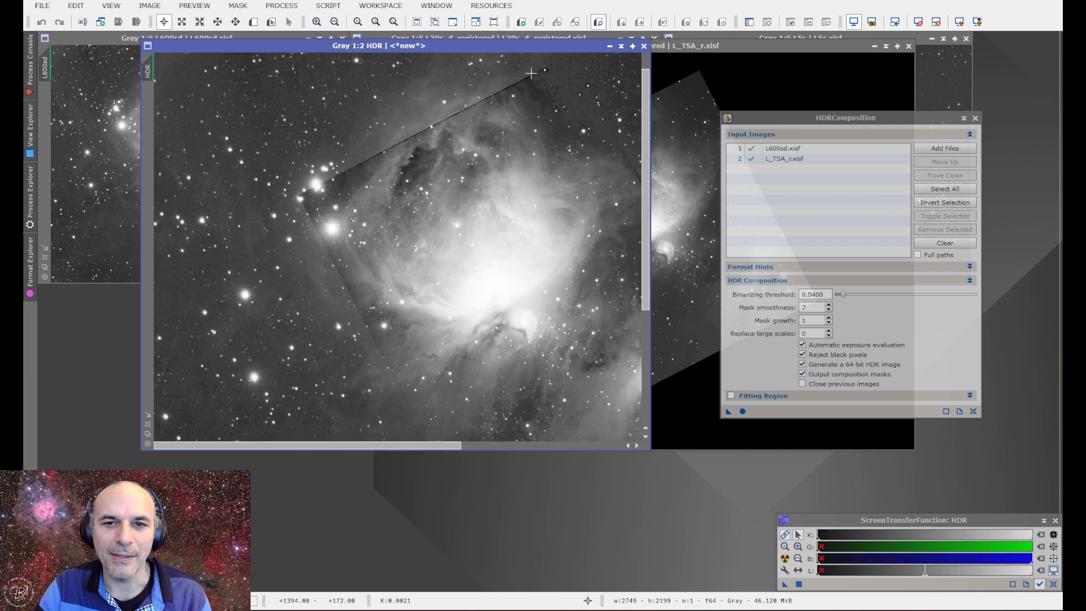
scroll(419, 263, down, 1)
scroll(419, 263, up, 1)
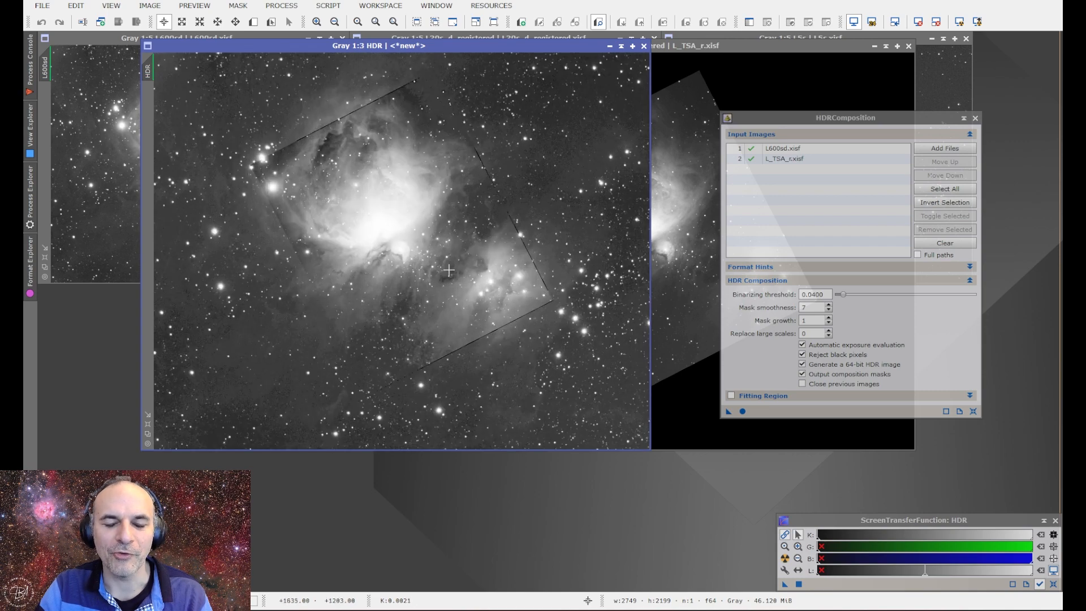
click(644, 46)
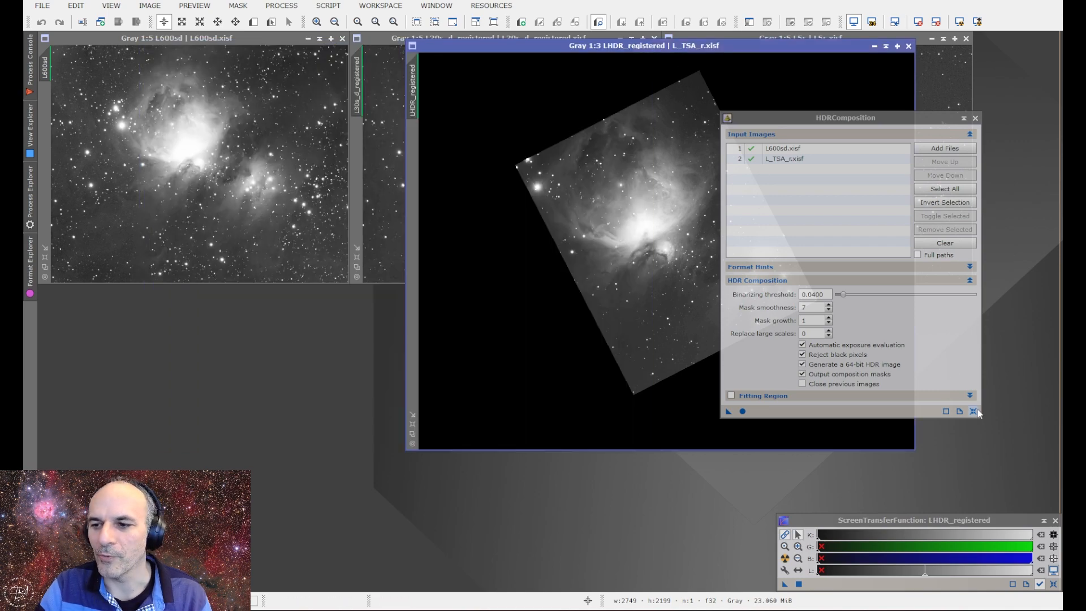
Set the binarizing threshold to 0.8 and compose the HDR image from L600sd.xisf and L_TSA_r.xisf
double_click(804, 294)
text(0.8)
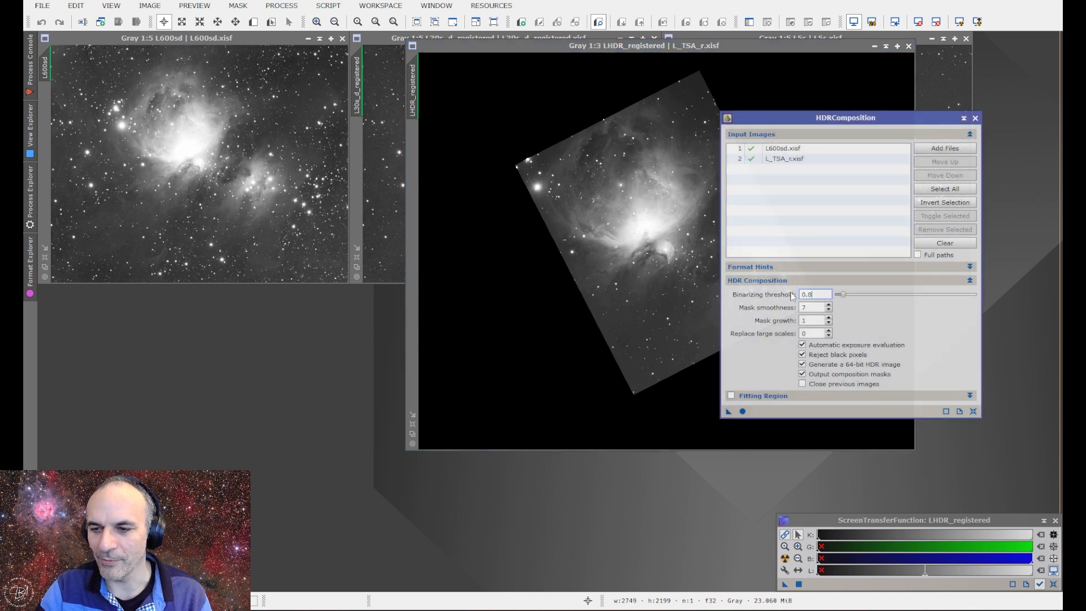
click(810, 308)
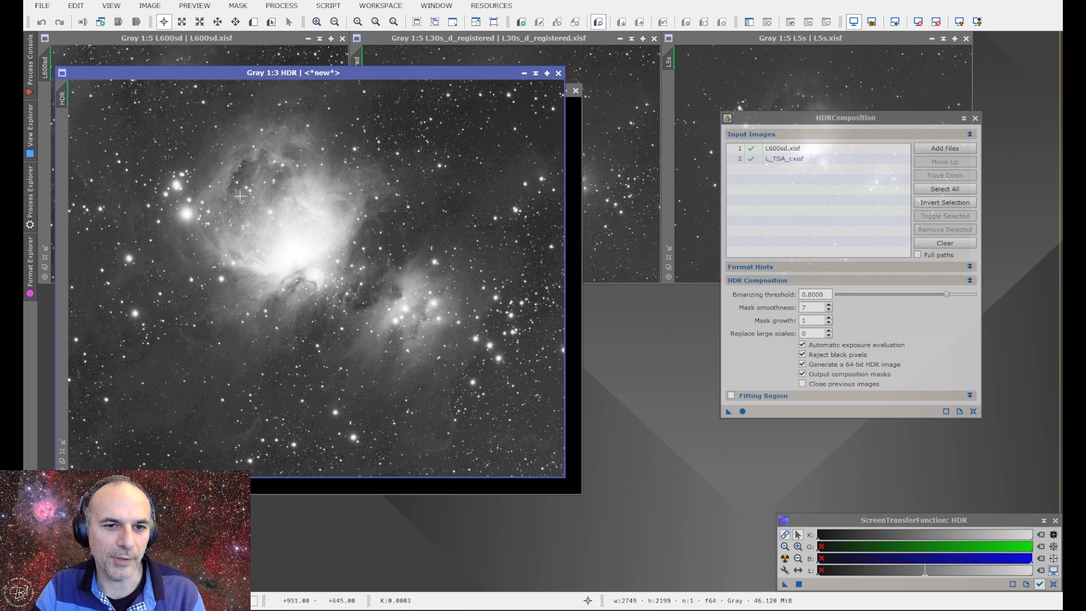
Adjust the HDR image's screen stretch to examine the blending in the nebula core, and close the image and its composition mask
drag(817, 539, 817, 539)
scroll(256, 244, up, 3)
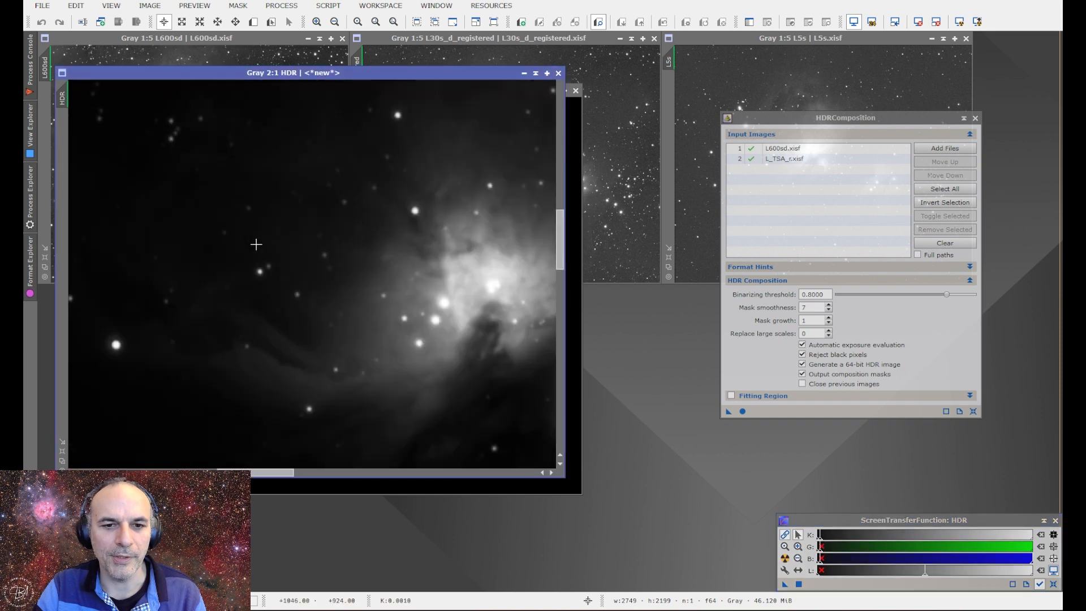
scroll(450, 288, down, 1)
scroll(475, 285, up, 1)
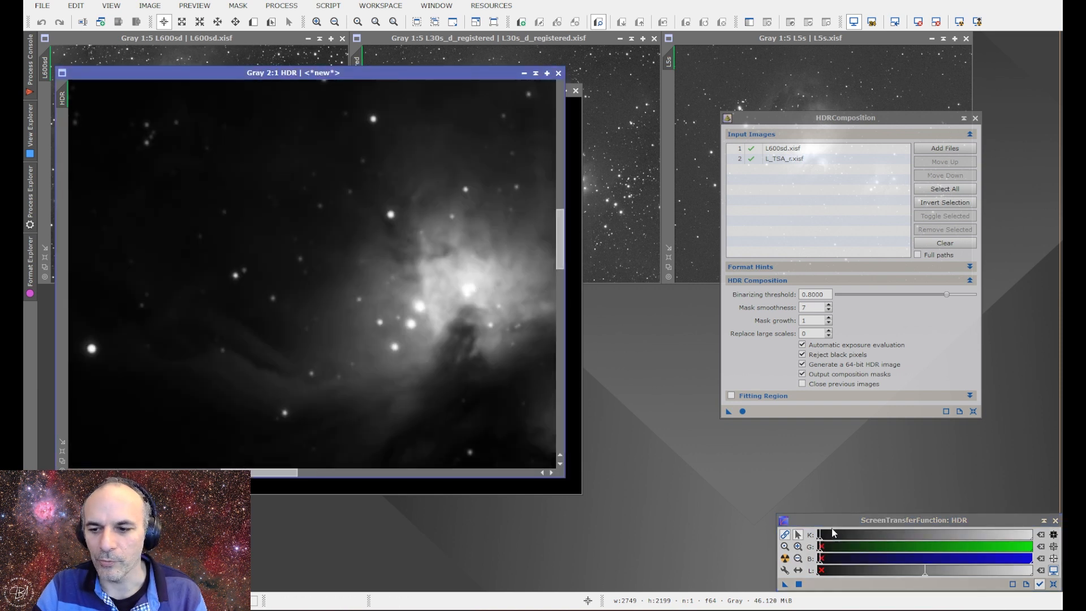
mouse_move(819, 536)
mouse_down()
mouse_move(871, 536)
mouse_move(832, 536)
mouse_up()
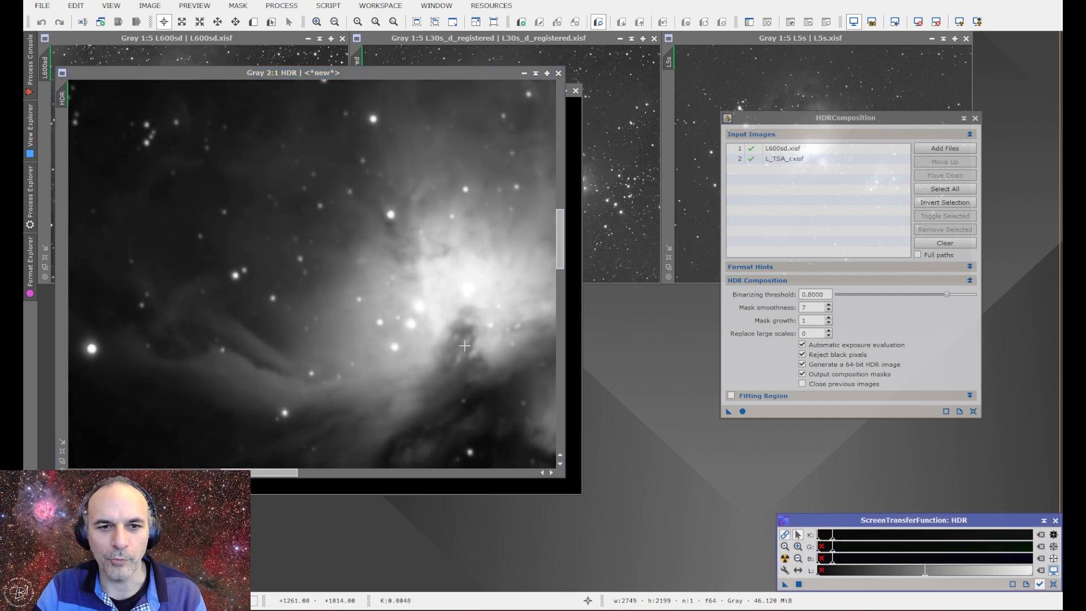
scroll(464, 345, down, 1)
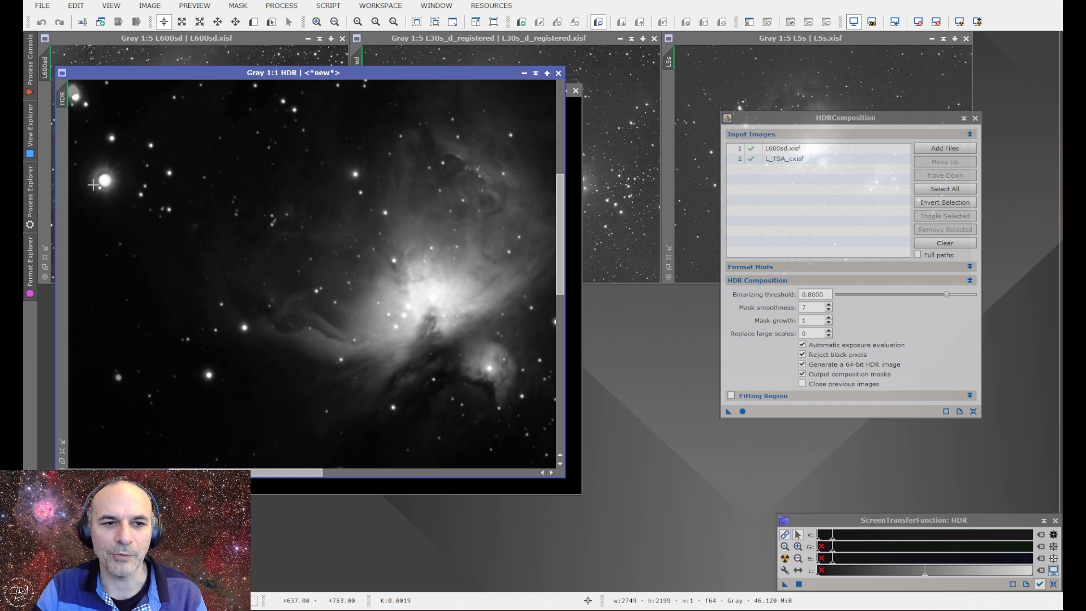
scroll(376, 293, down, 2)
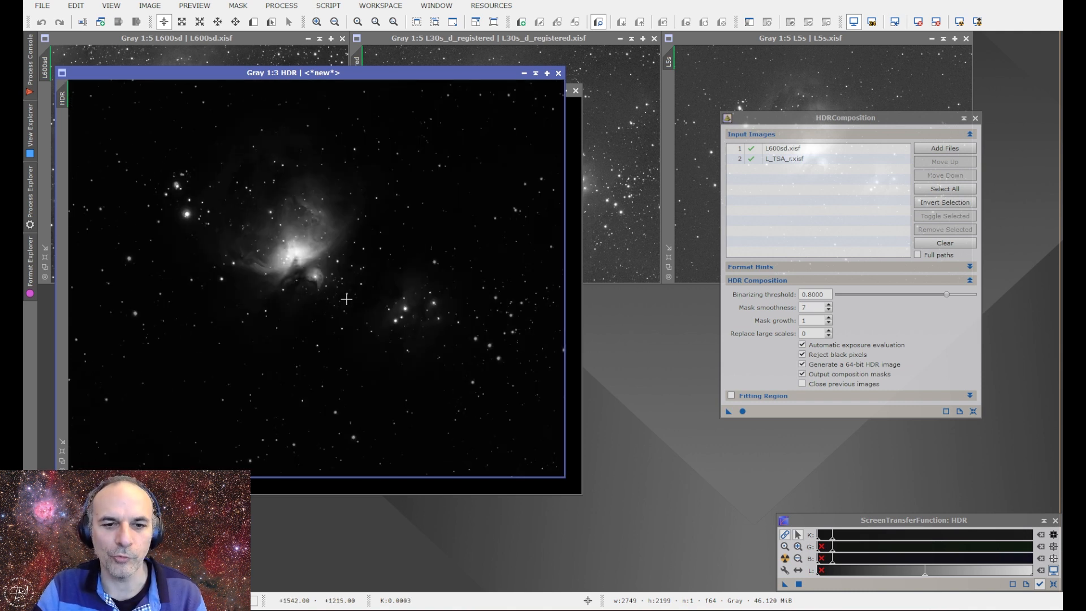
click(560, 73)
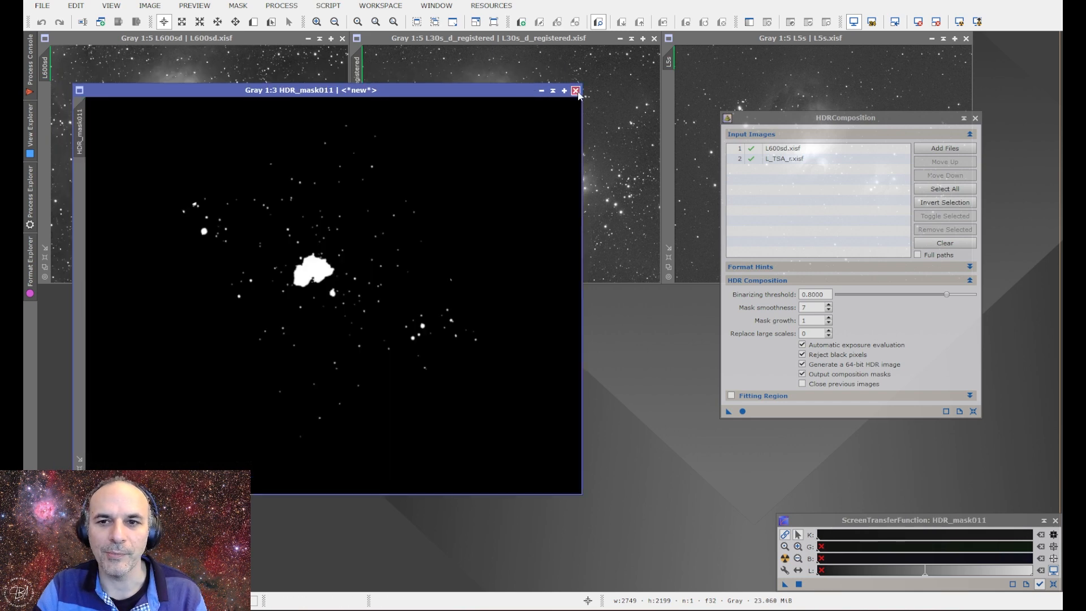
click(575, 92)
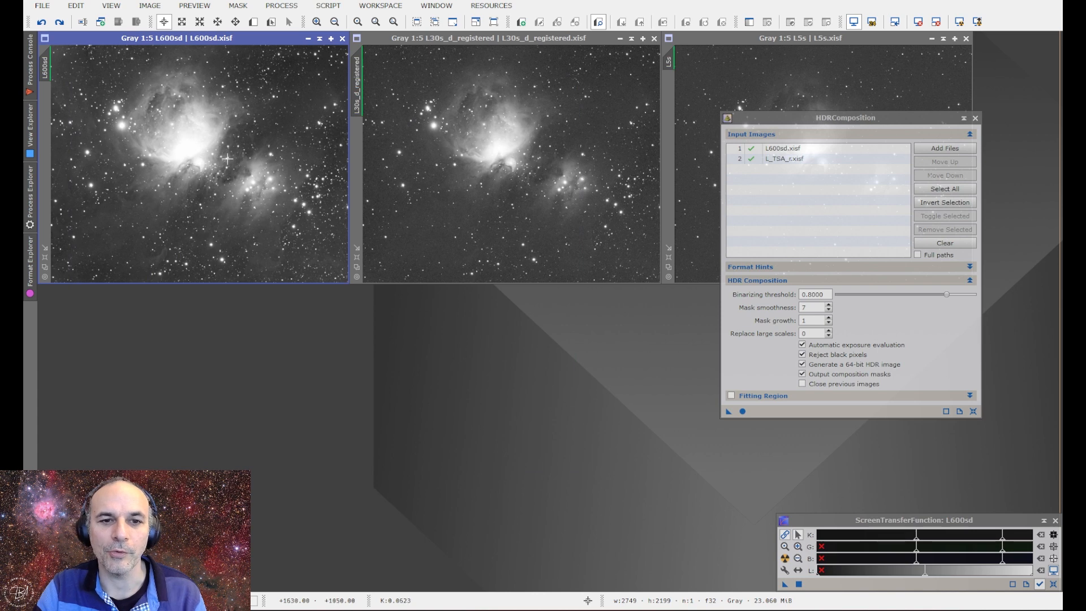
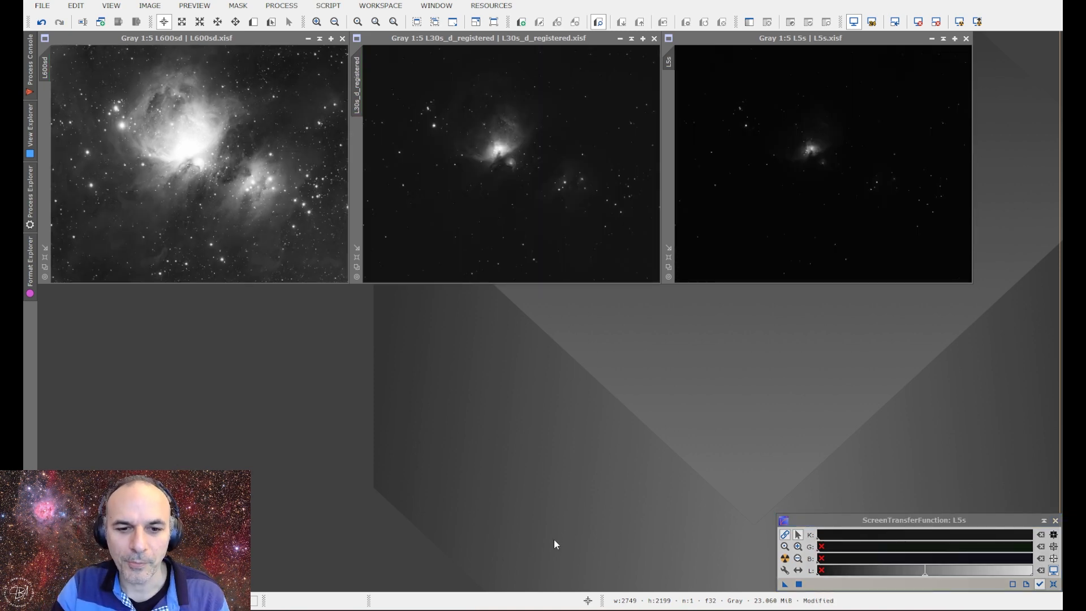
Switch to Photoshop and examine the nebula core in L30s_d_registered.tif, ending at 100% zoom
key(alt+Tab)
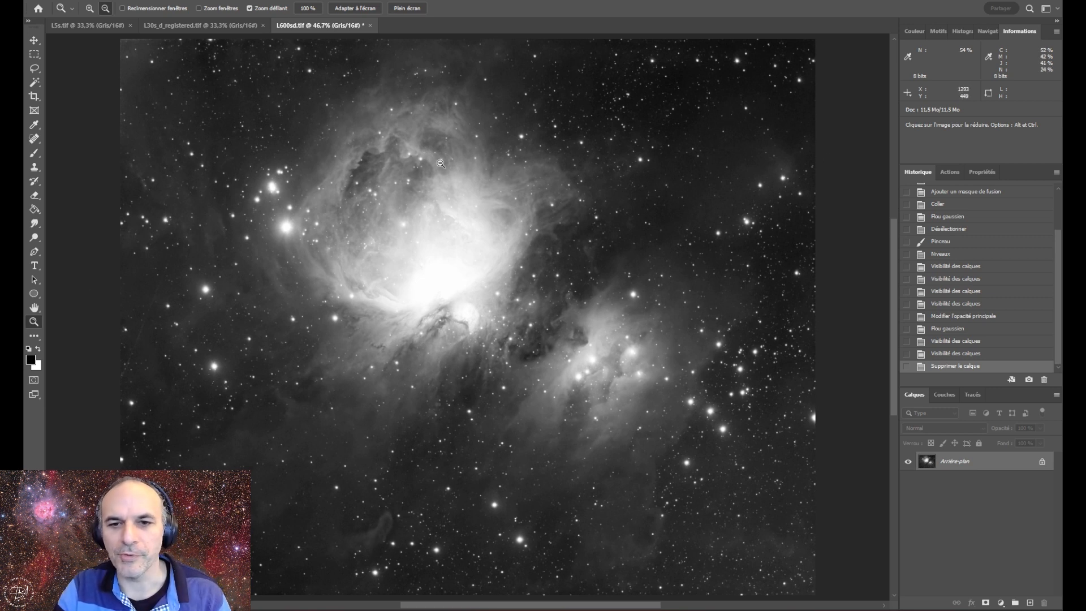
click(208, 25)
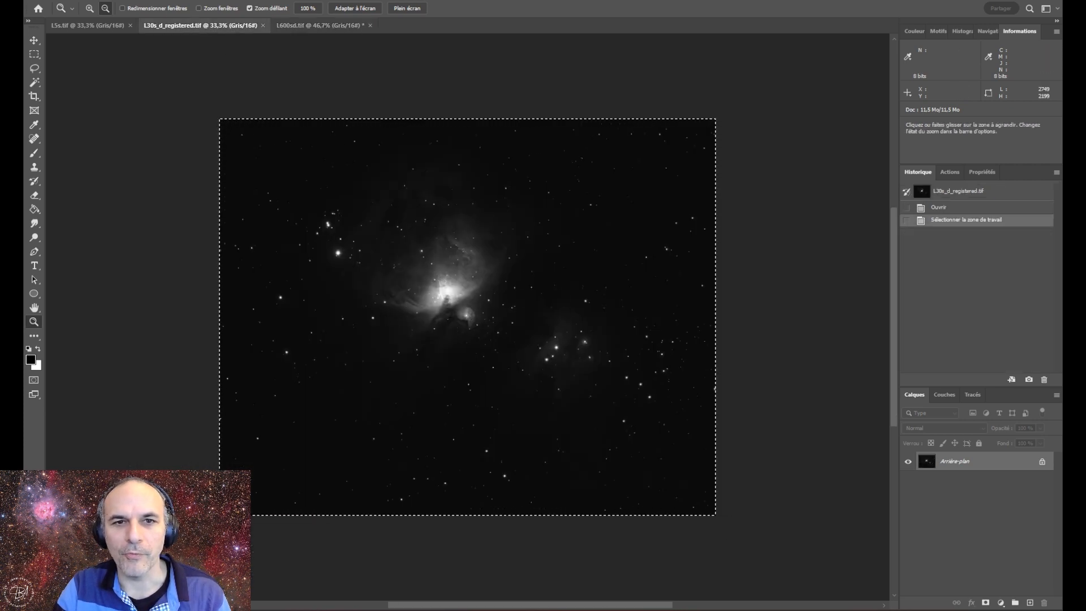
click(355, 8)
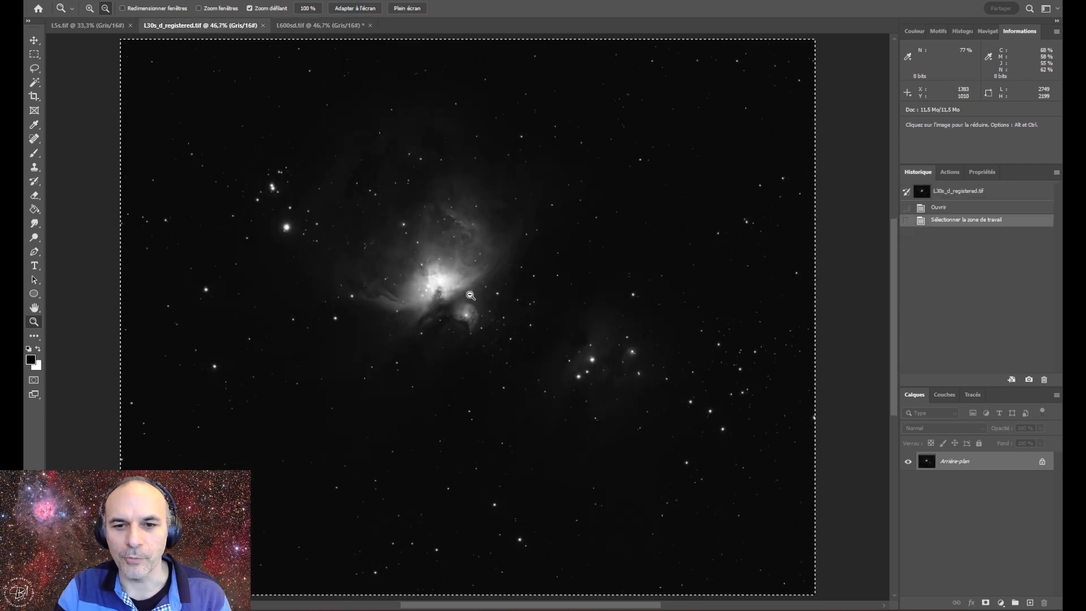
drag(412, 244, 462, 295)
drag(506, 365, 488, 364)
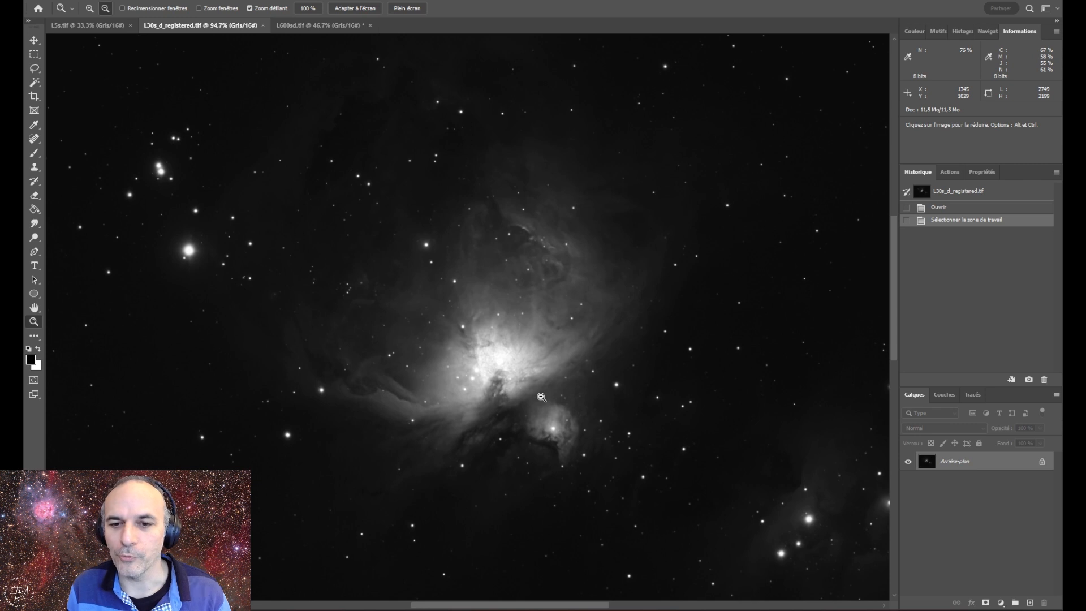
drag(523, 379, 556, 420)
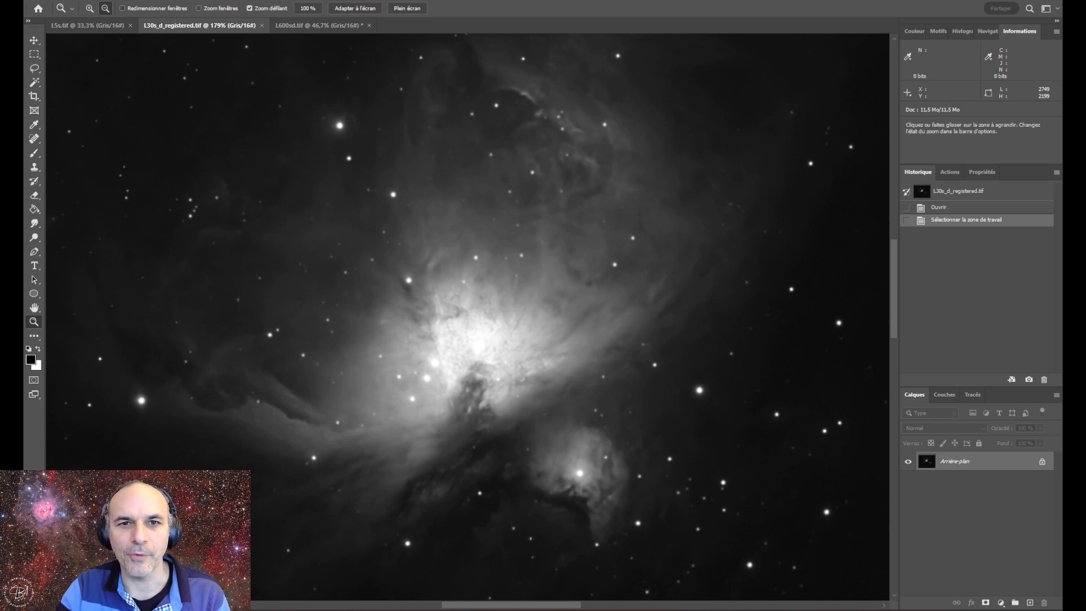
click(308, 8)
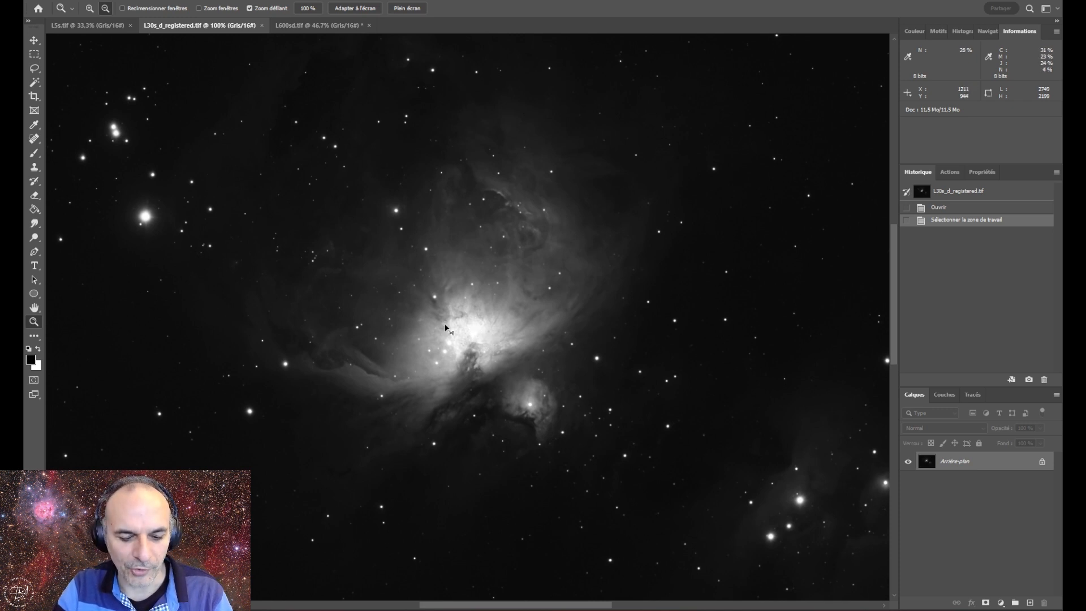
Copy the whole L30s_d_registered.tif image and paste it as a new layer over the background in L600sd.tif
click(308, 26)
click(212, 27)
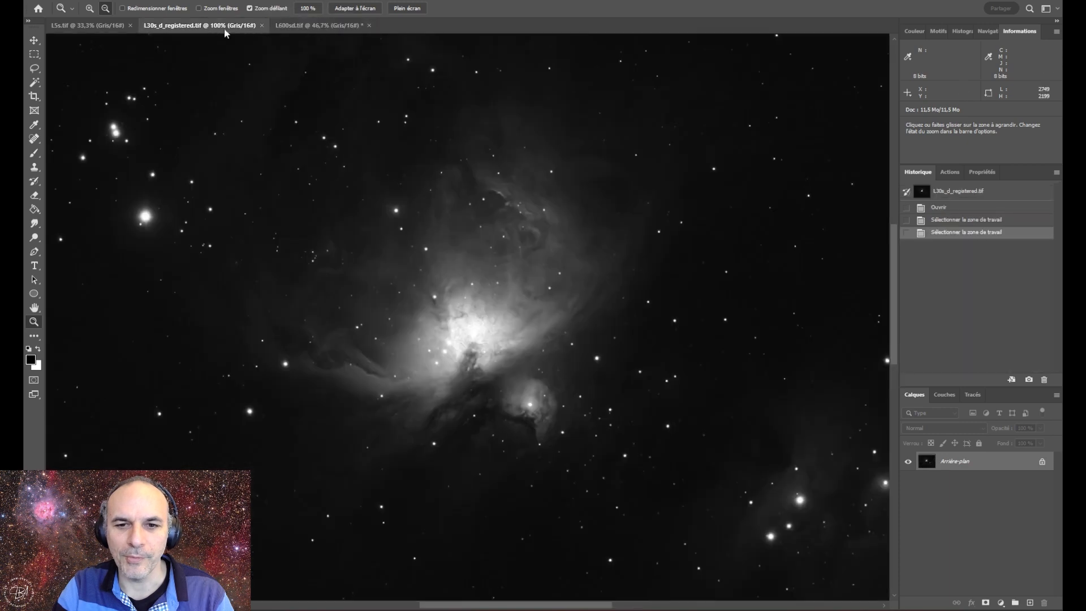
click(352, 9)
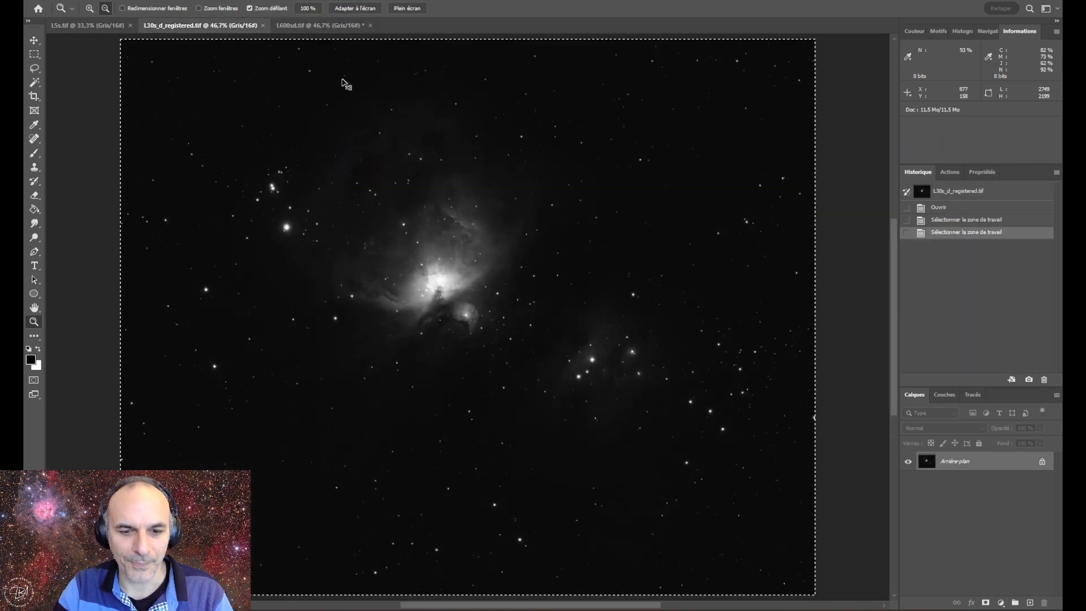
key(ctrl+a)
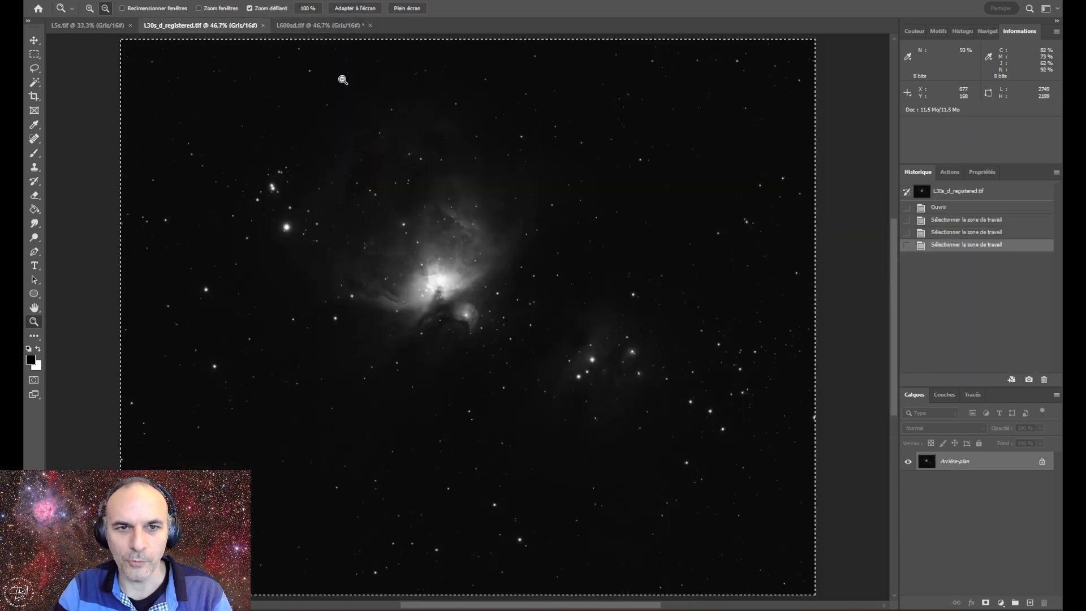
click(328, 27)
key(ctrl+v)
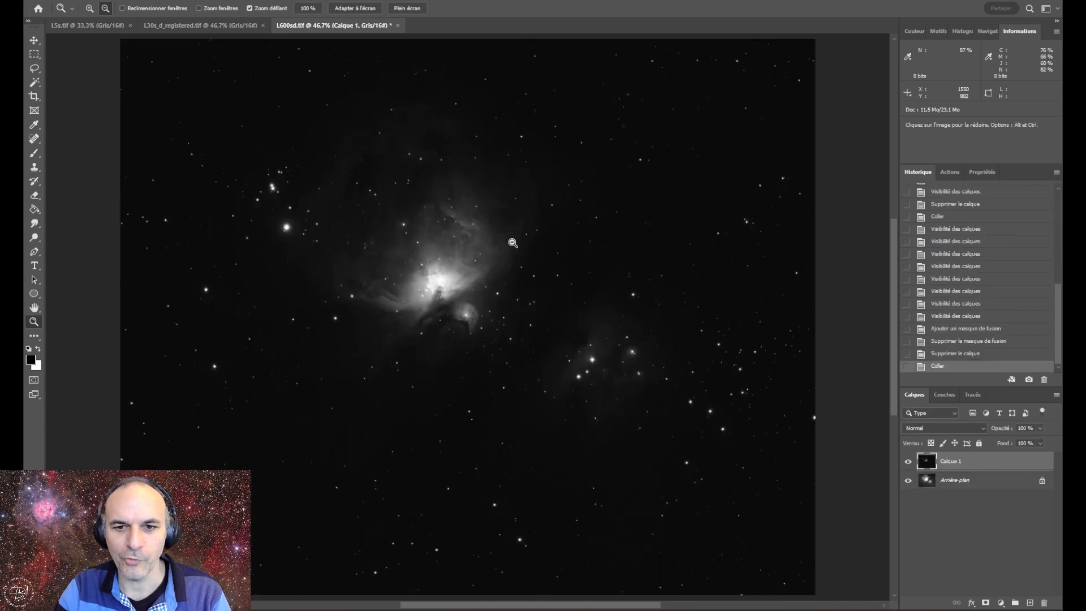
Compare the pasted short-exposure layer with the background, and add a layer mask to it
click(908, 463)
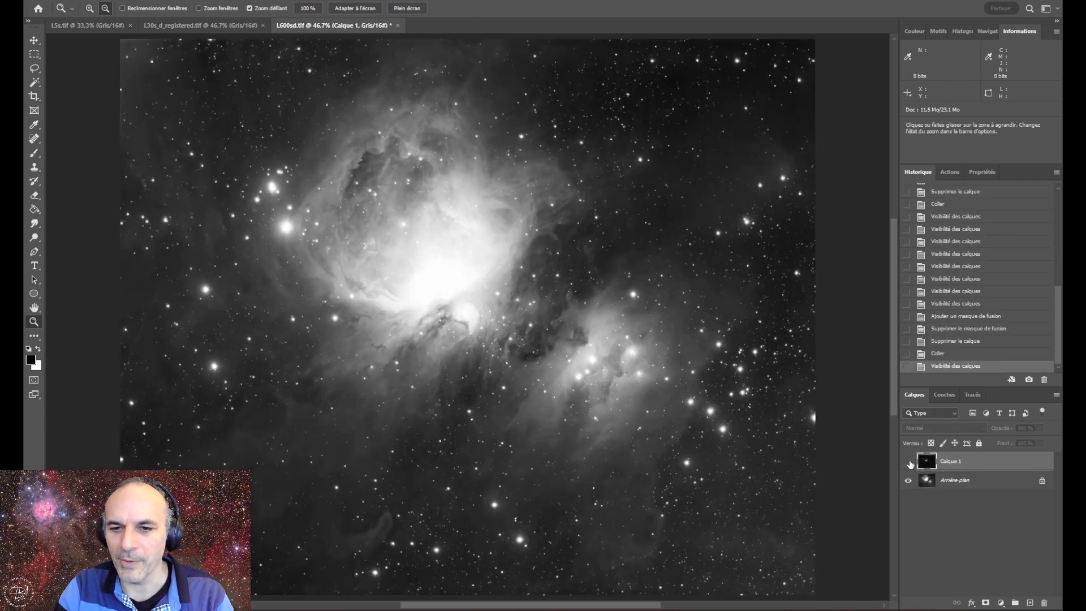
click(909, 462)
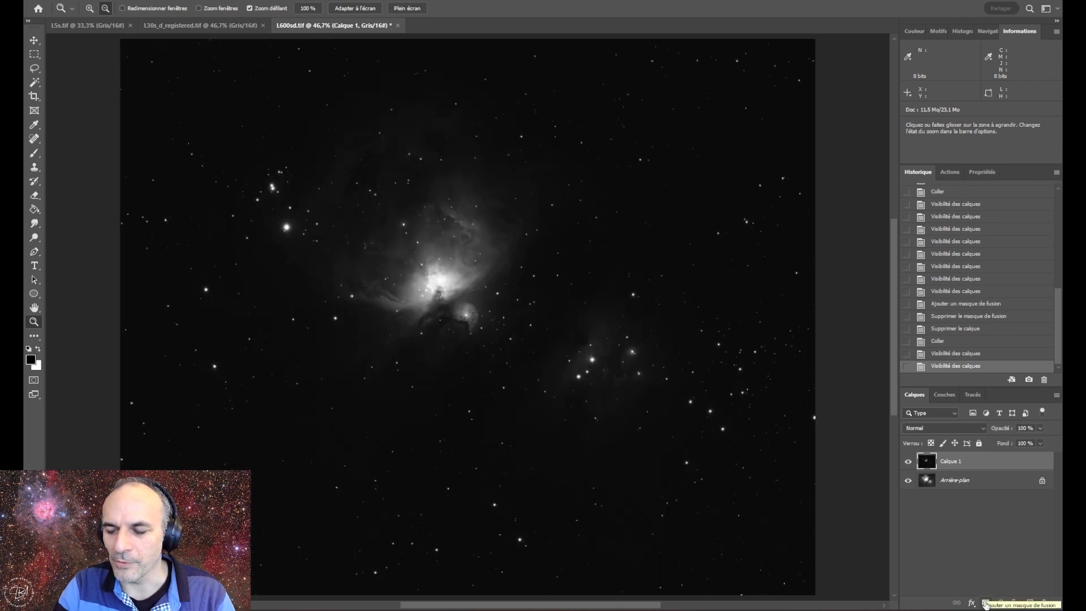
click(985, 603)
click(926, 462)
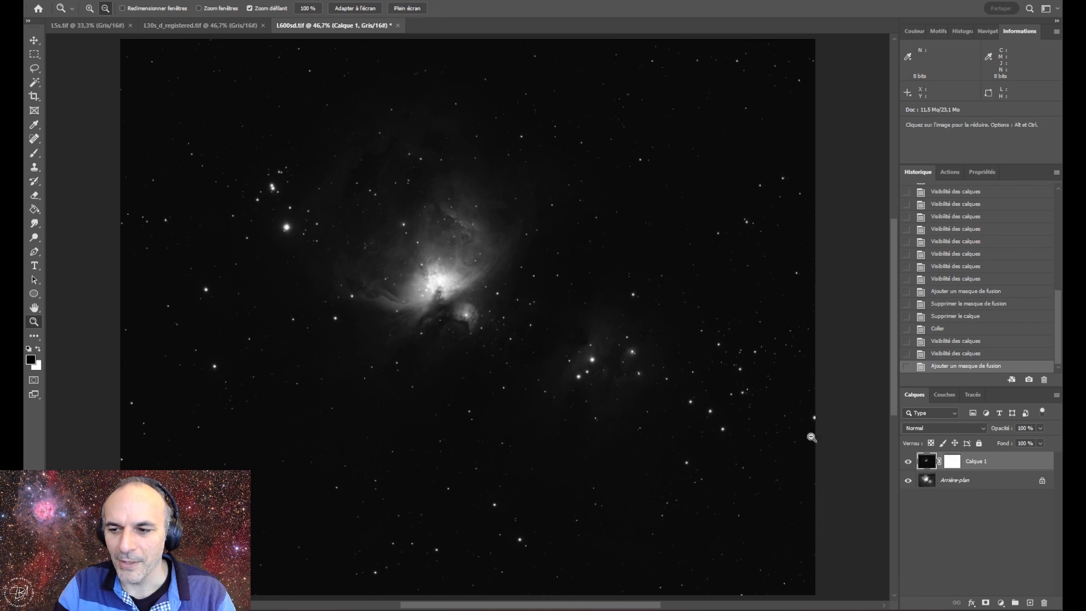
Paste the copied 30-second image into the layer mask of Calque 1, deselect, and return to the composite view
key(ctrl+a)
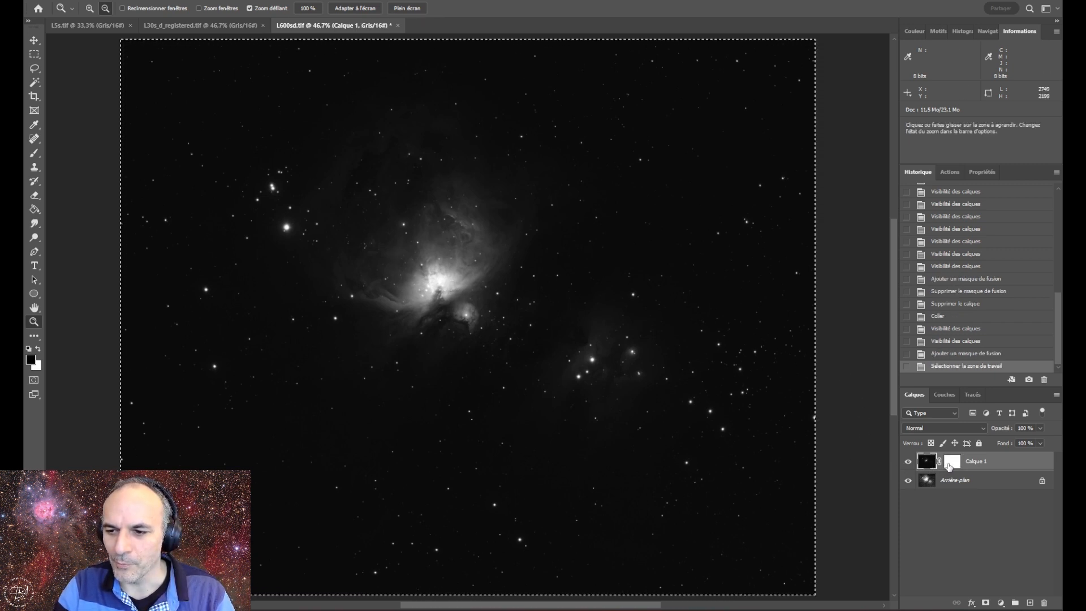
alt+click(950, 462)
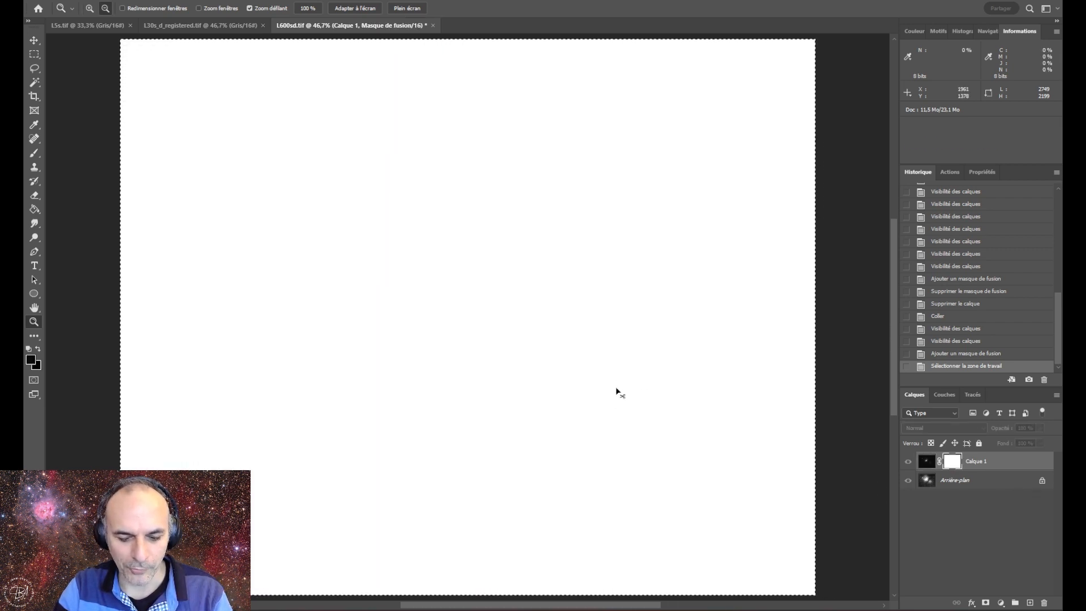
key(ctrl+v)
key(ctrl+d)
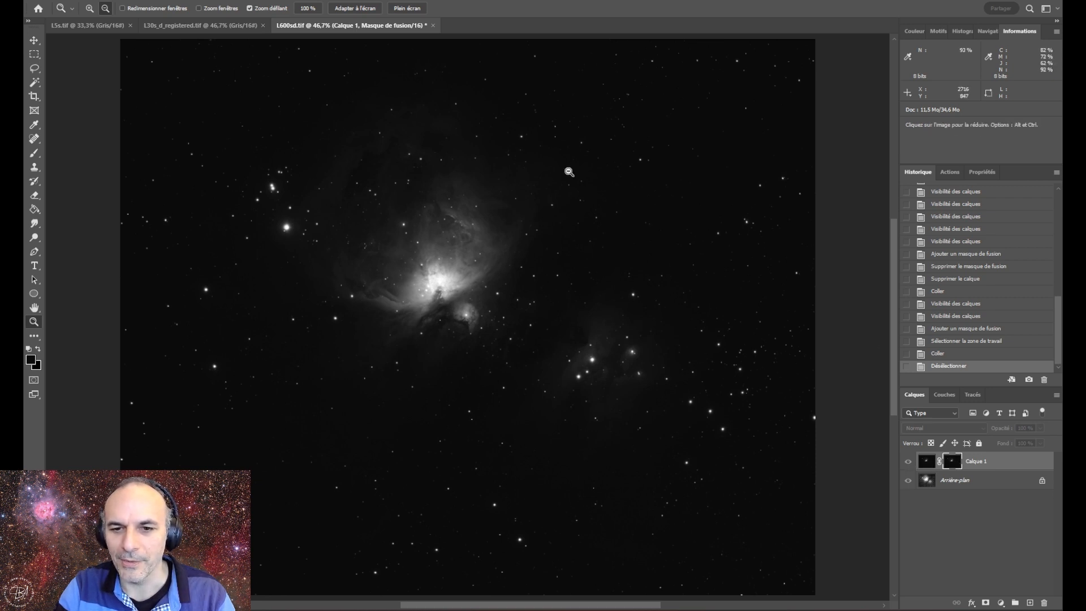
click(925, 465)
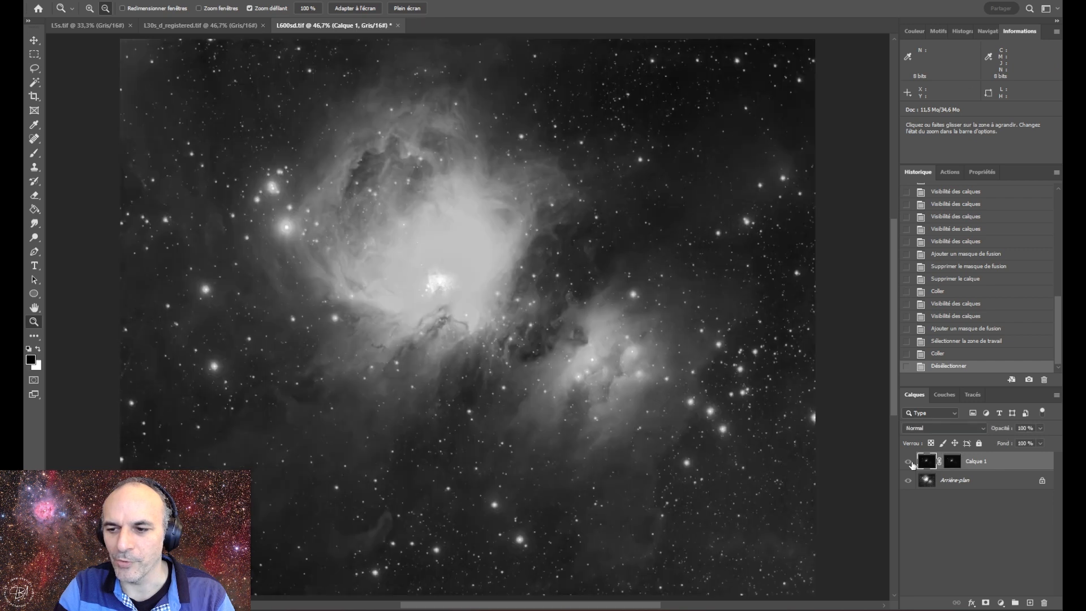
Compare the masked blend with the background alone by toggling Calque 1's visibility, both for the whole image and close up on the core
click(907, 464)
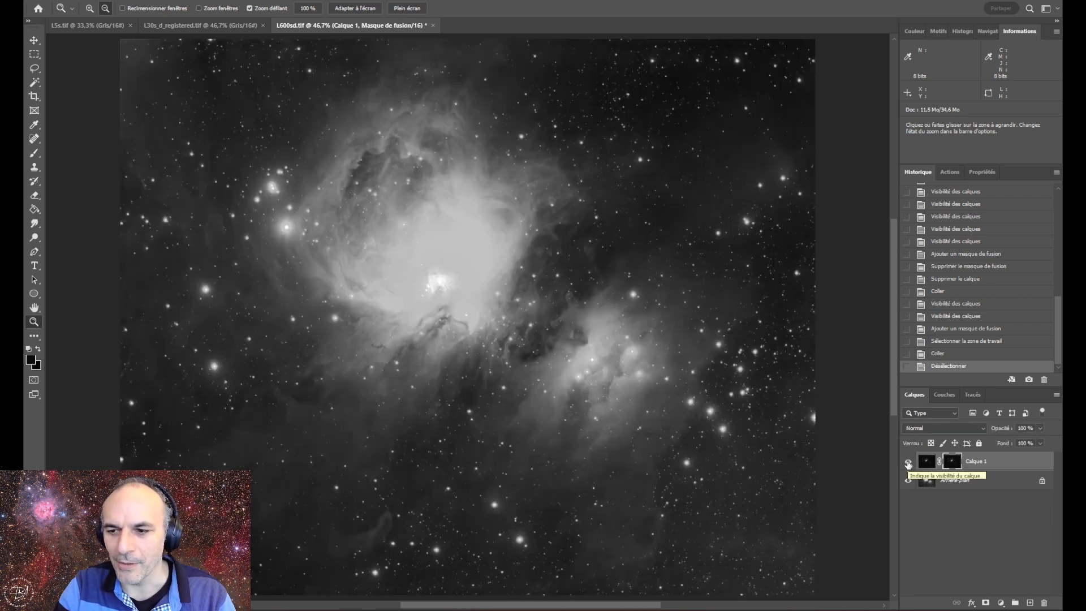
click(908, 464)
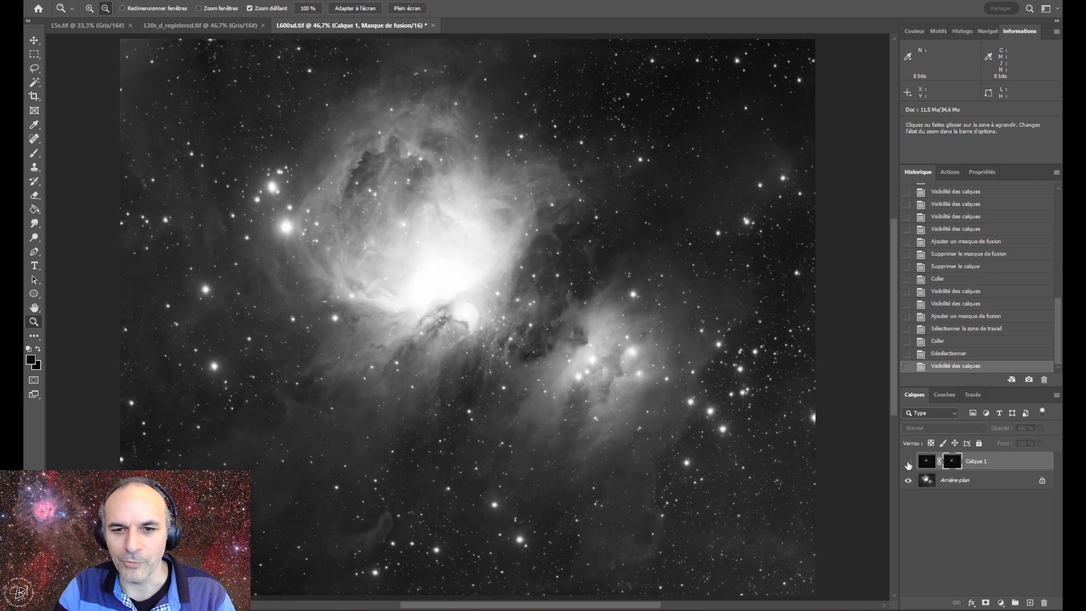
click(908, 464)
click(908, 464)
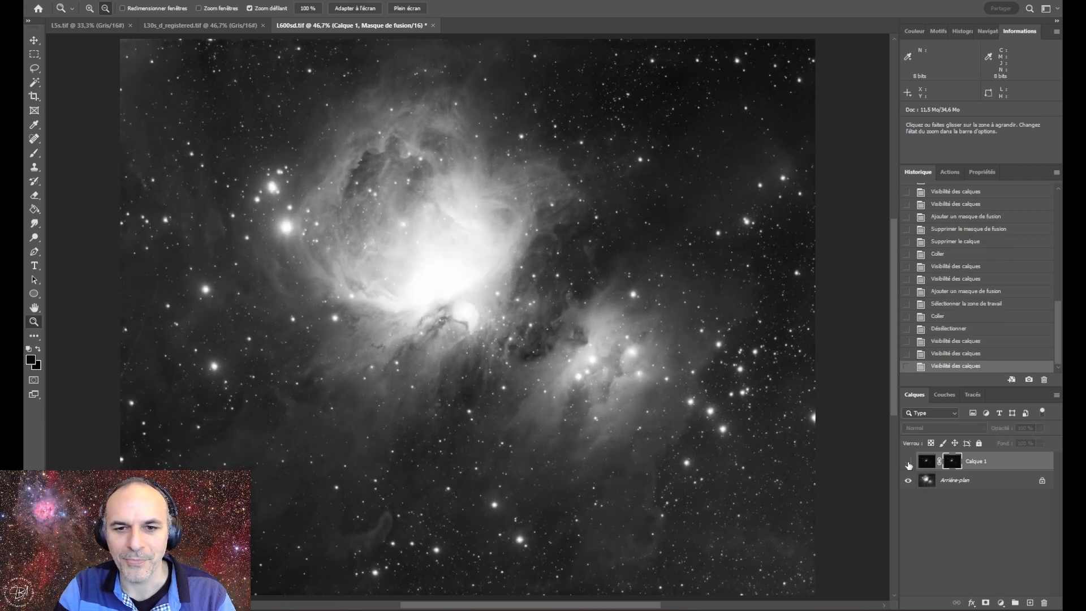
click(908, 464)
click(436, 283)
click(494, 341)
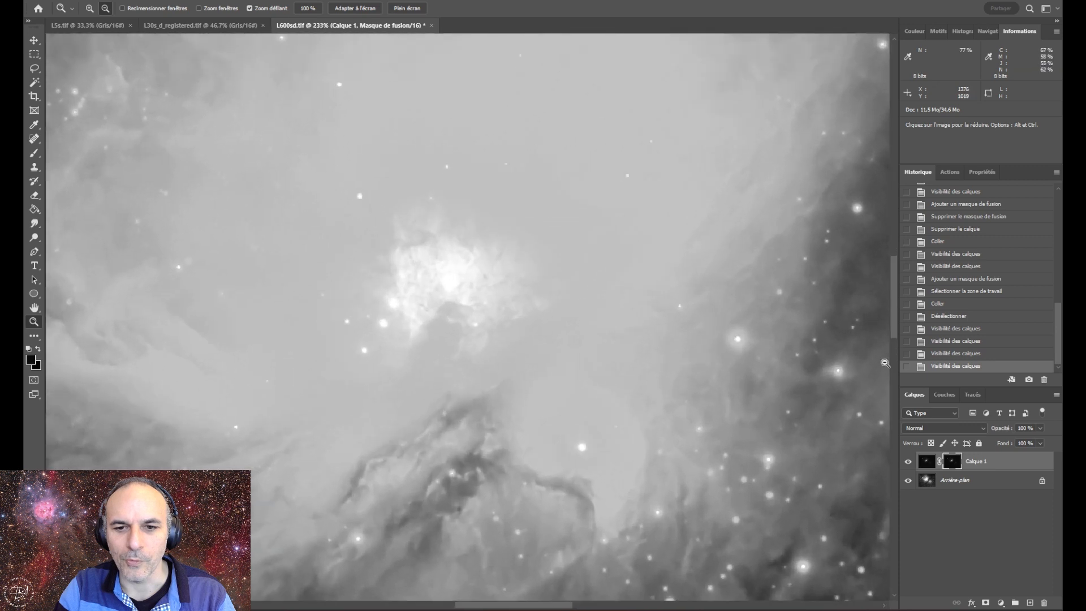
click(908, 463)
click(907, 464)
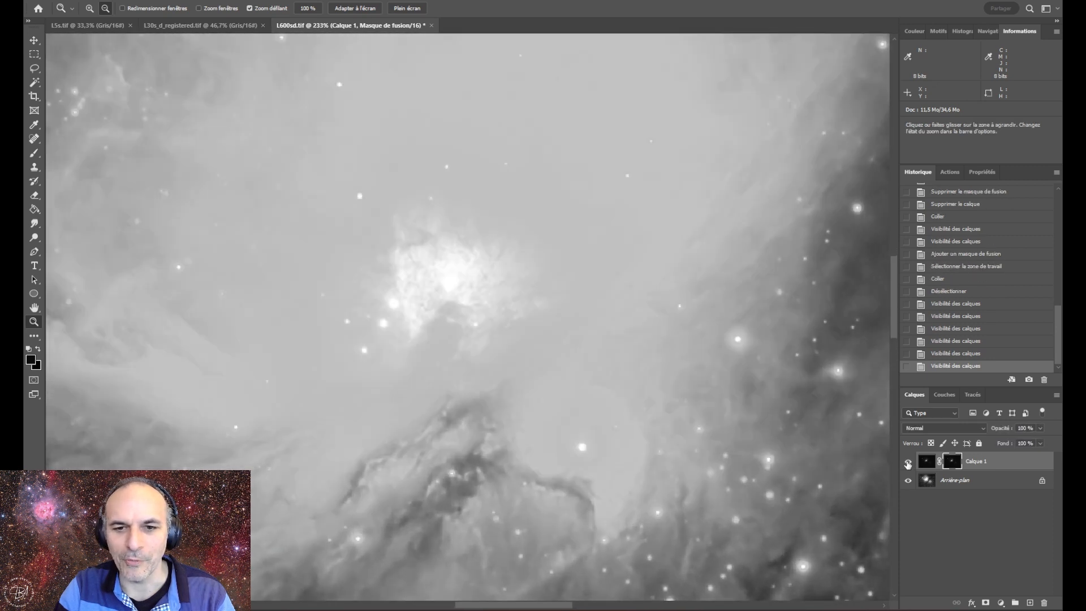
click(356, 8)
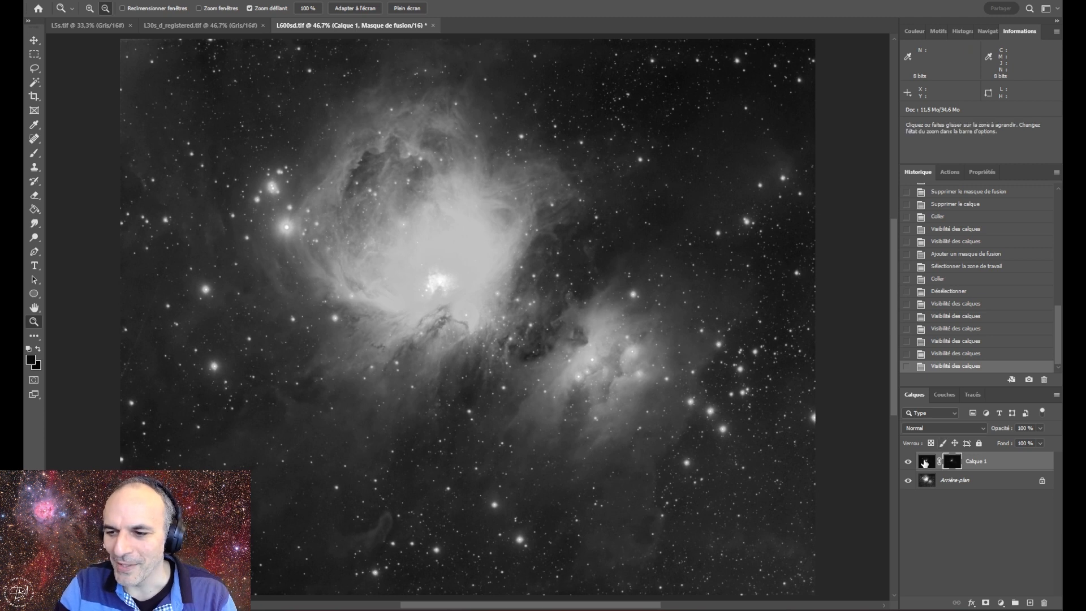
Display the layer mask of Calque 1 and apply a Gaussian blur with a 25-pixel radius to it
alt+click(953, 461)
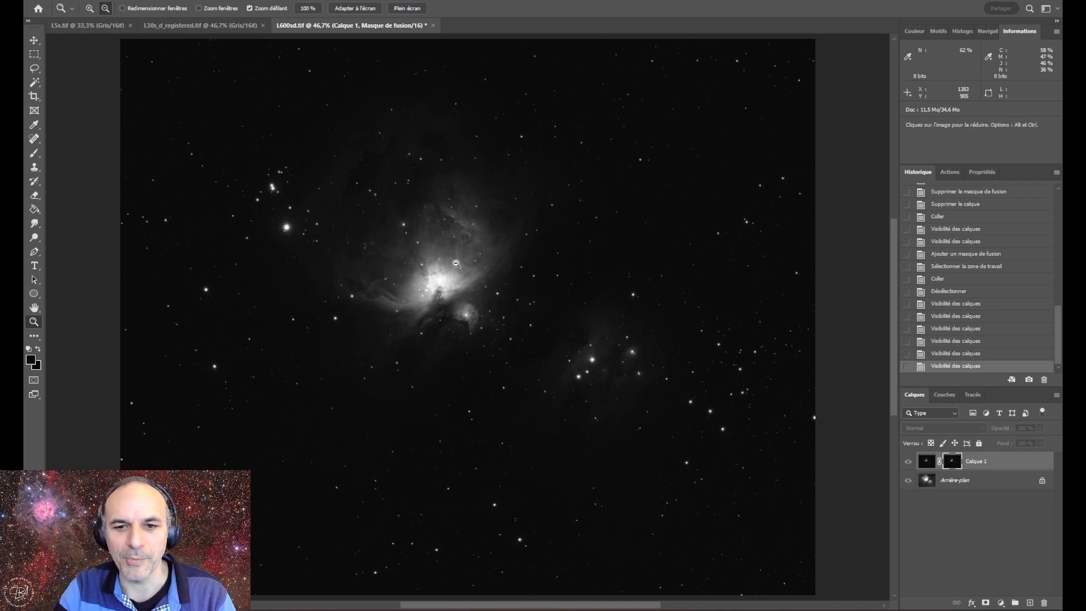
click(207, 0)
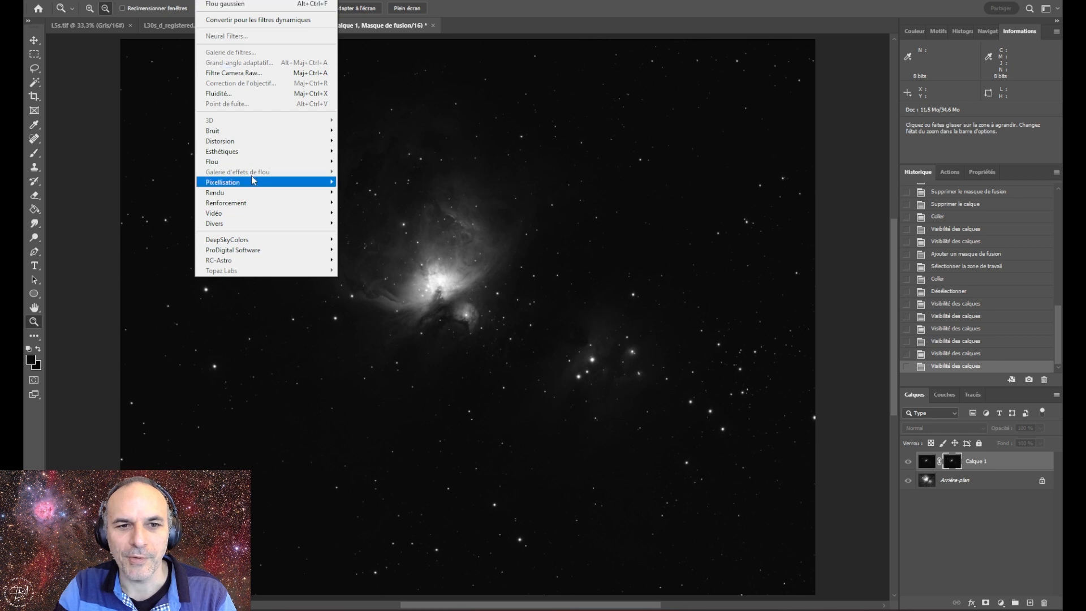
mouse_move(246, 164)
click(376, 214)
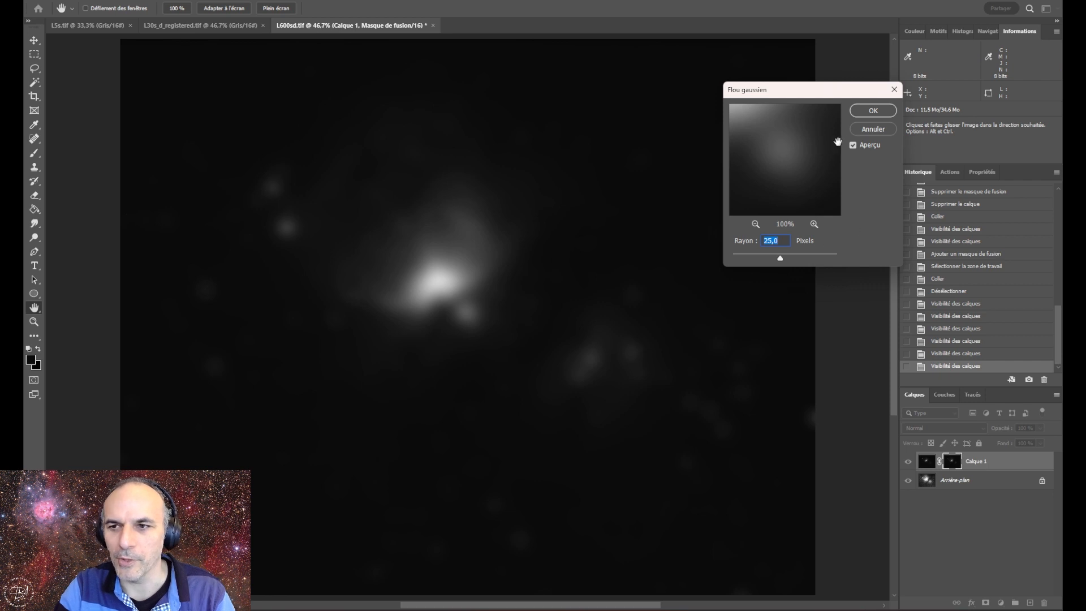
click(864, 111)
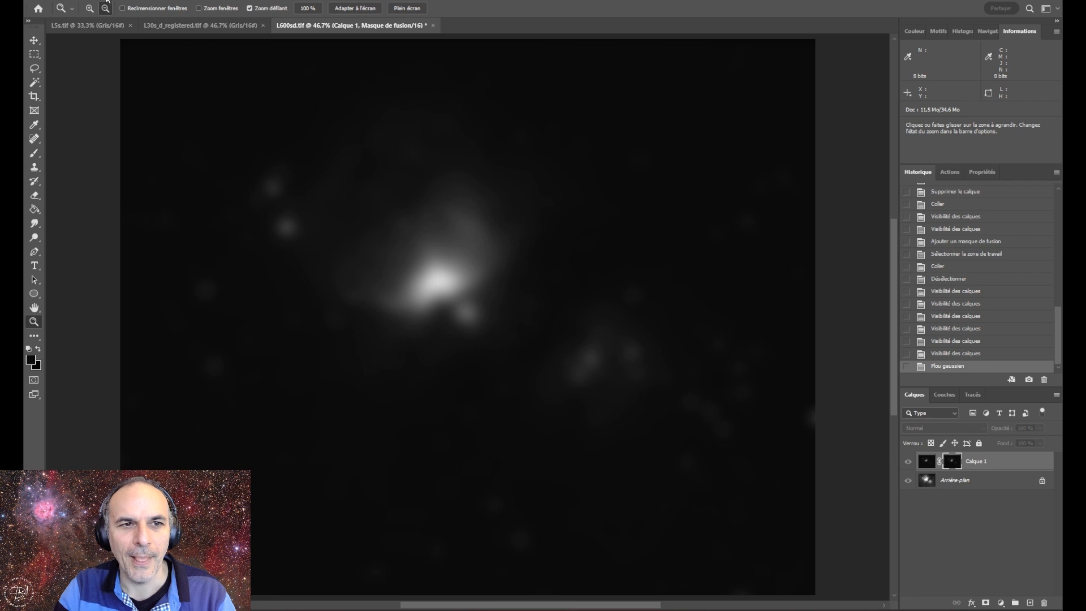
Adjust the mask's Levels with a black input of 13 and midtones of 1.25, and apply another Gaussian blur to it
click(107, 1)
mouse_move(116, 21)
click(252, 30)
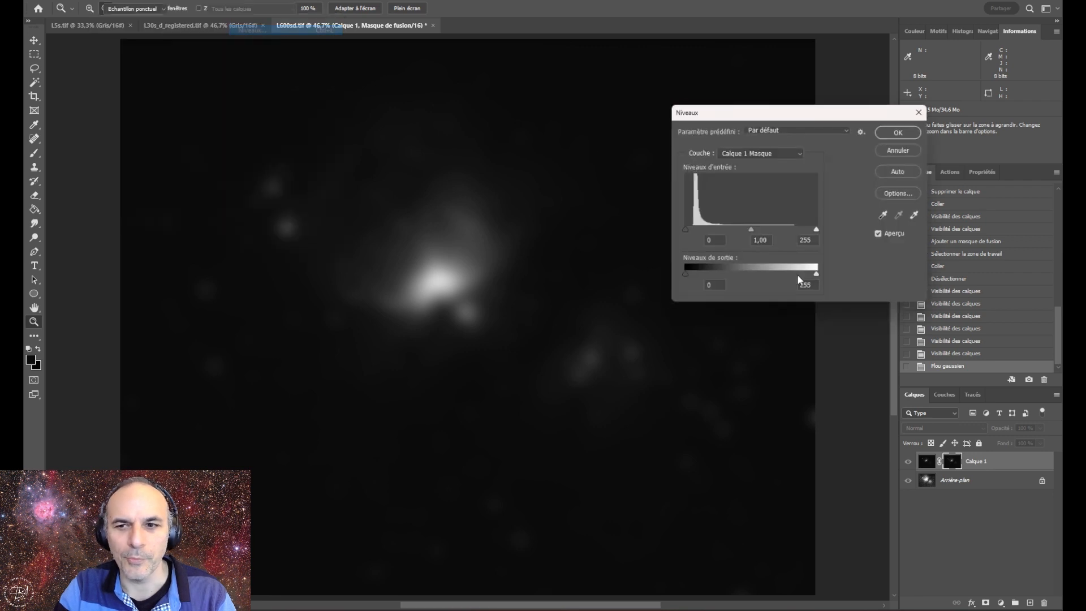
drag(683, 229, 688, 230)
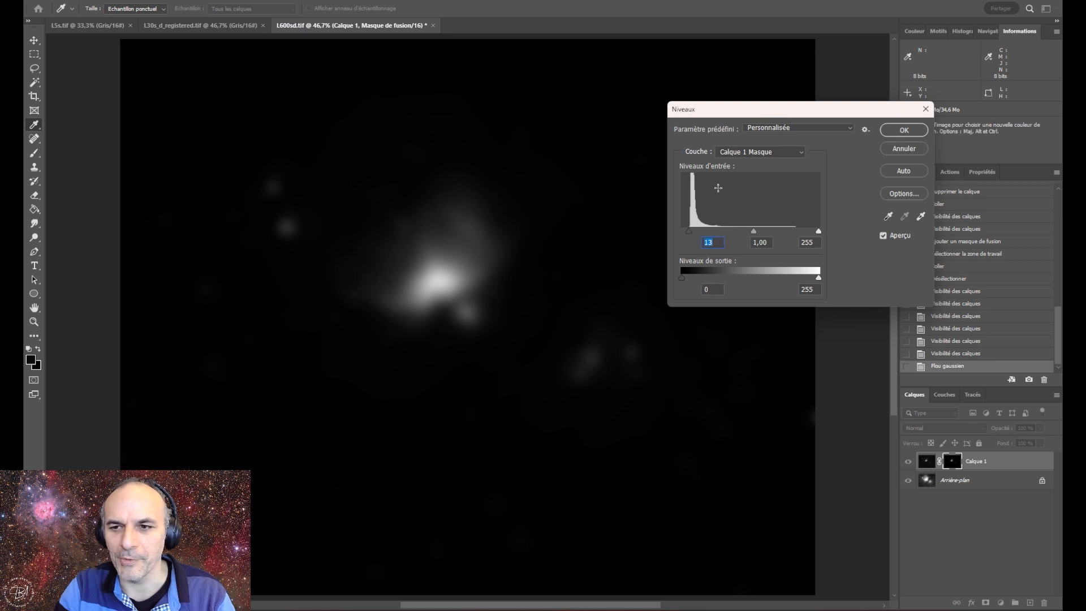
drag(755, 230, 740, 230)
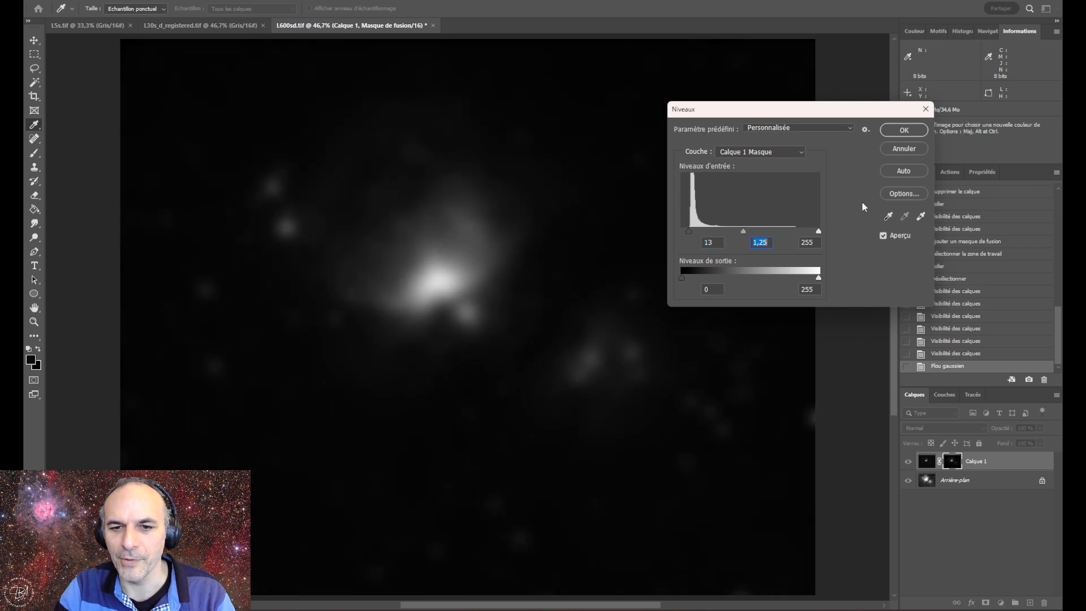
click(901, 132)
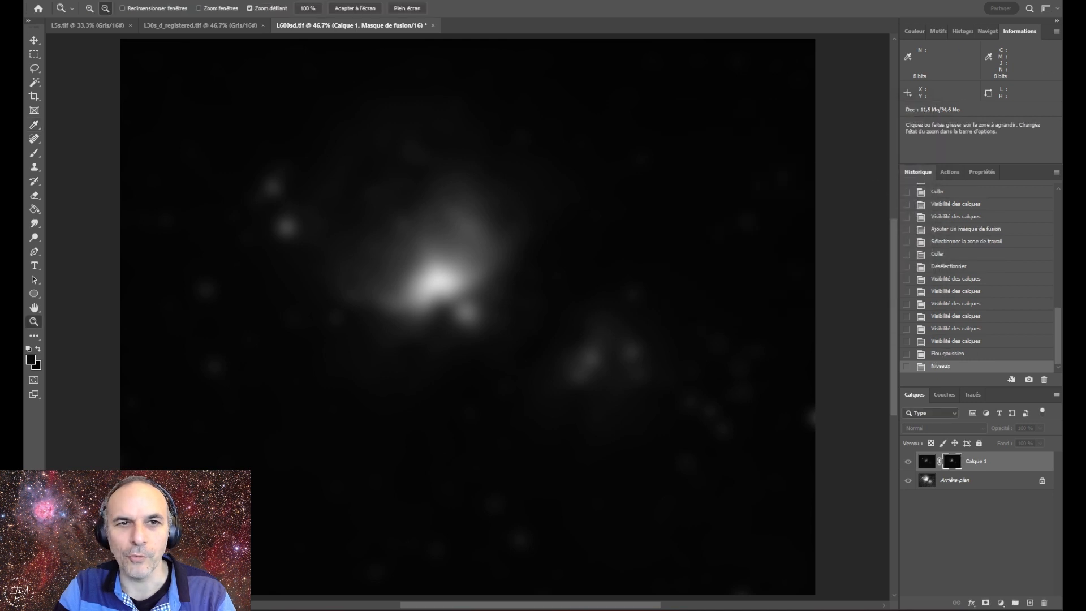
click(207, 2)
click(221, 4)
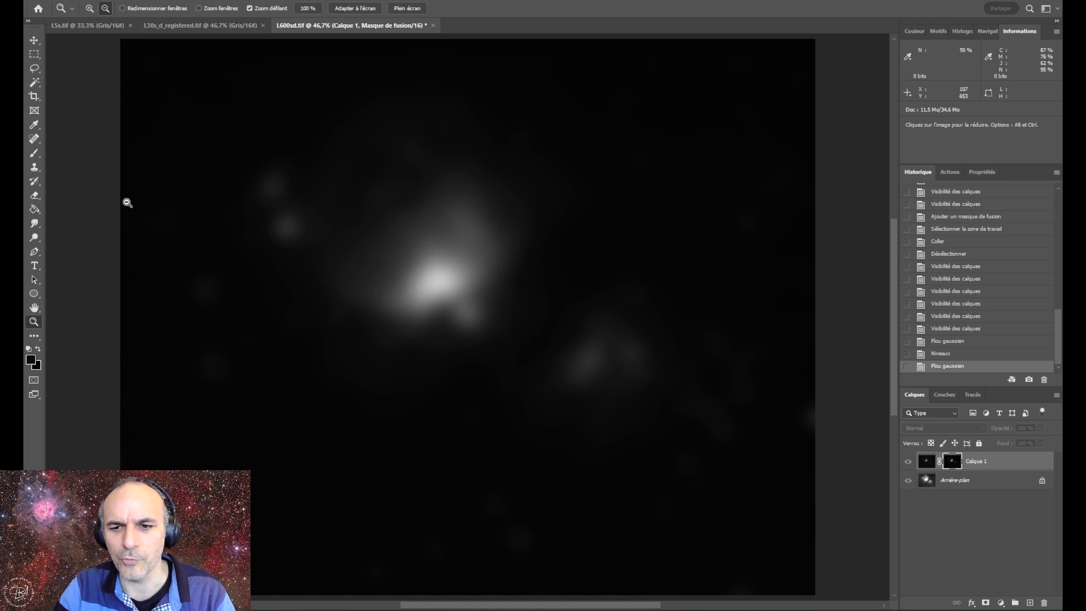
Paint the mask black over the two bright stars beside the nebula and over the smaller second nebula
click(34, 124)
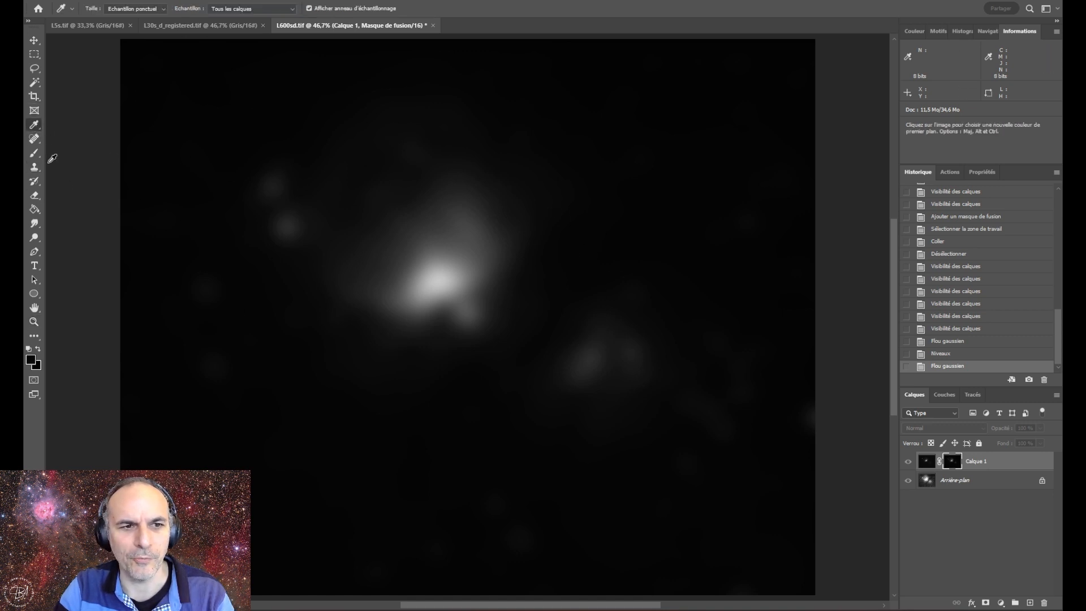
click(34, 153)
mouse_move(262, 185)
mouse_down()
mouse_move(288, 235)
mouse_move(301, 238)
mouse_move(285, 240)
mouse_move(296, 217)
mouse_move(287, 214)
mouse_move(248, 228)
mouse_move(281, 174)
mouse_move(307, 209)
mouse_move(266, 203)
mouse_up()
mouse_move(612, 362)
mouse_down()
mouse_move(577, 372)
mouse_move(568, 359)
mouse_move(581, 322)
mouse_move(629, 355)
mouse_move(653, 330)
mouse_move(610, 388)
mouse_move(561, 372)
mouse_move(628, 331)
mouse_move(614, 414)
mouse_move(575, 333)
mouse_move(622, 328)
mouse_move(612, 388)
mouse_move(565, 402)
mouse_move(620, 401)
mouse_up()
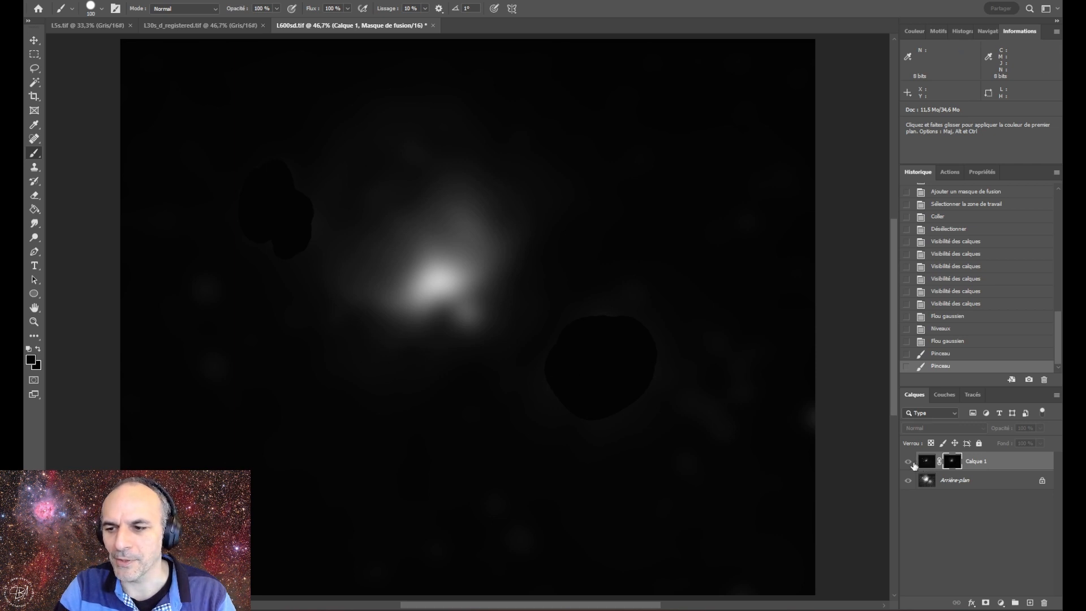
Return to the composite, compare it with and without Calque 1, and examine the nebula's core close up
click(908, 462)
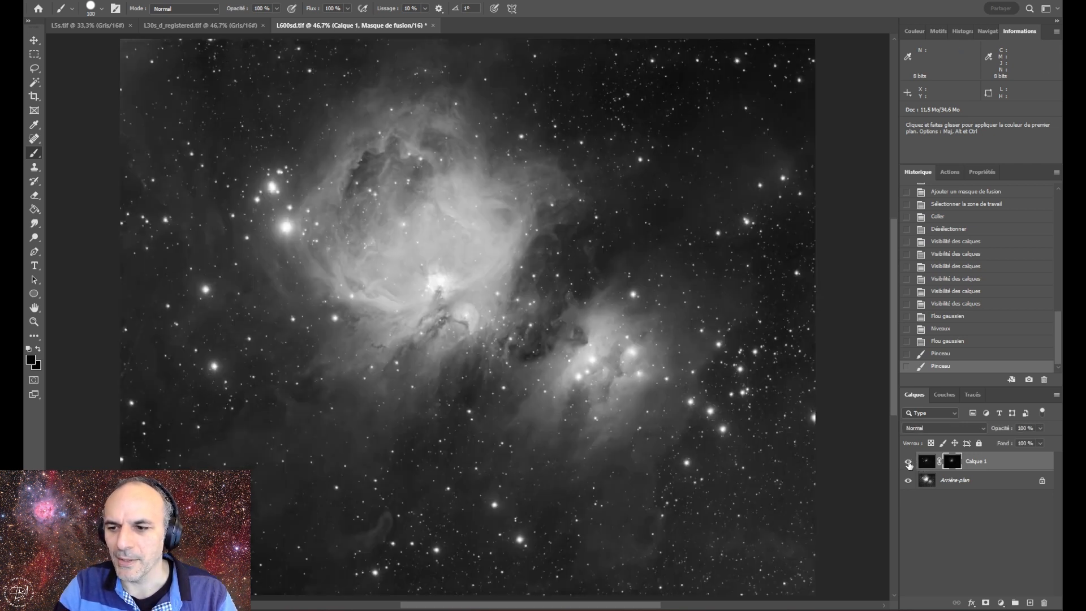
click(909, 463)
click(908, 463)
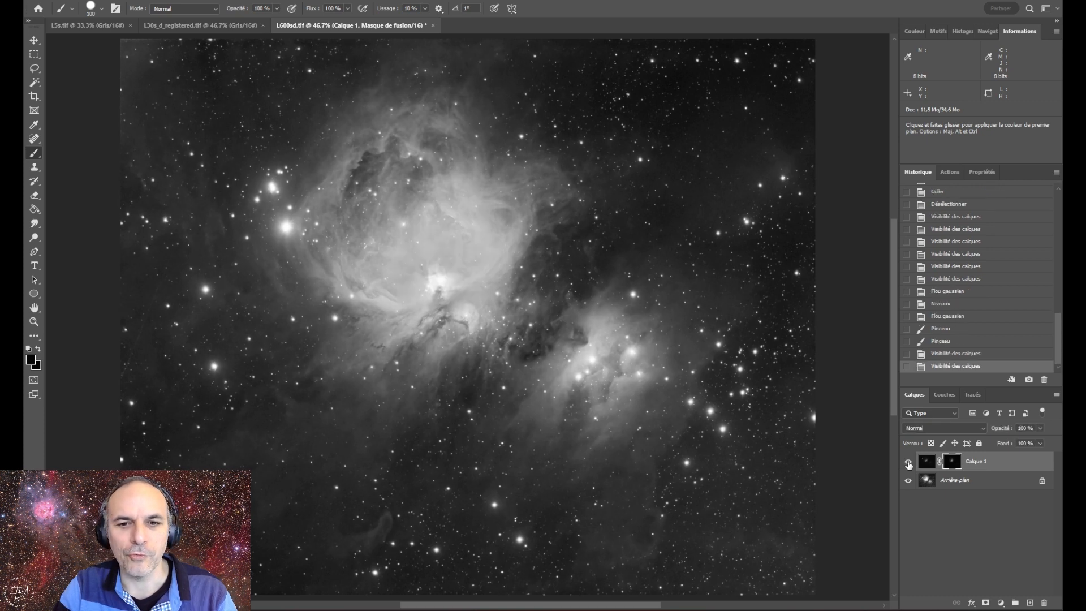
click(908, 463)
click(908, 463)
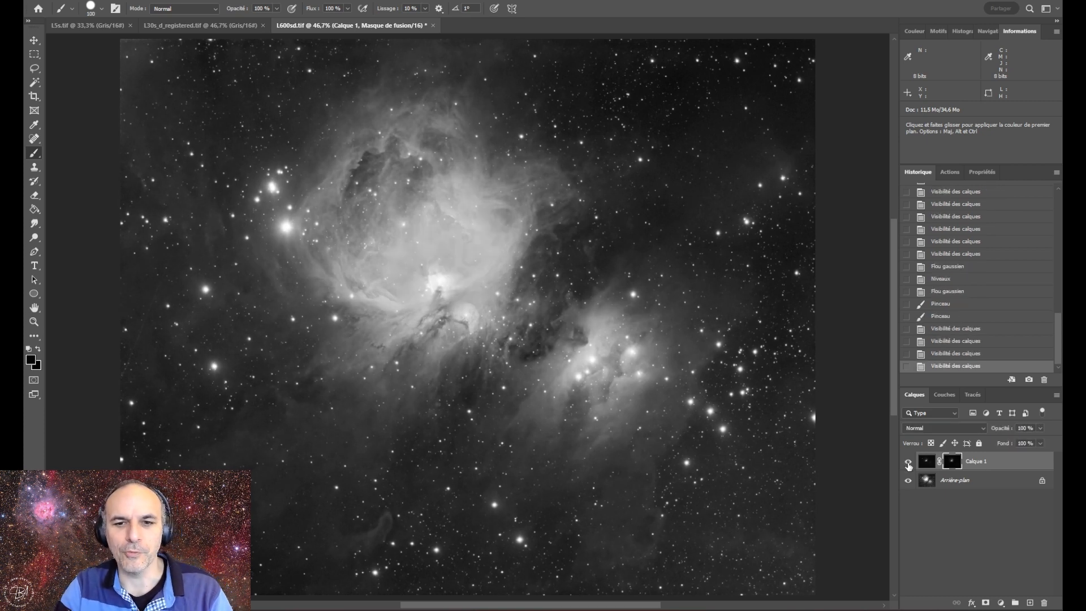
click(34, 321)
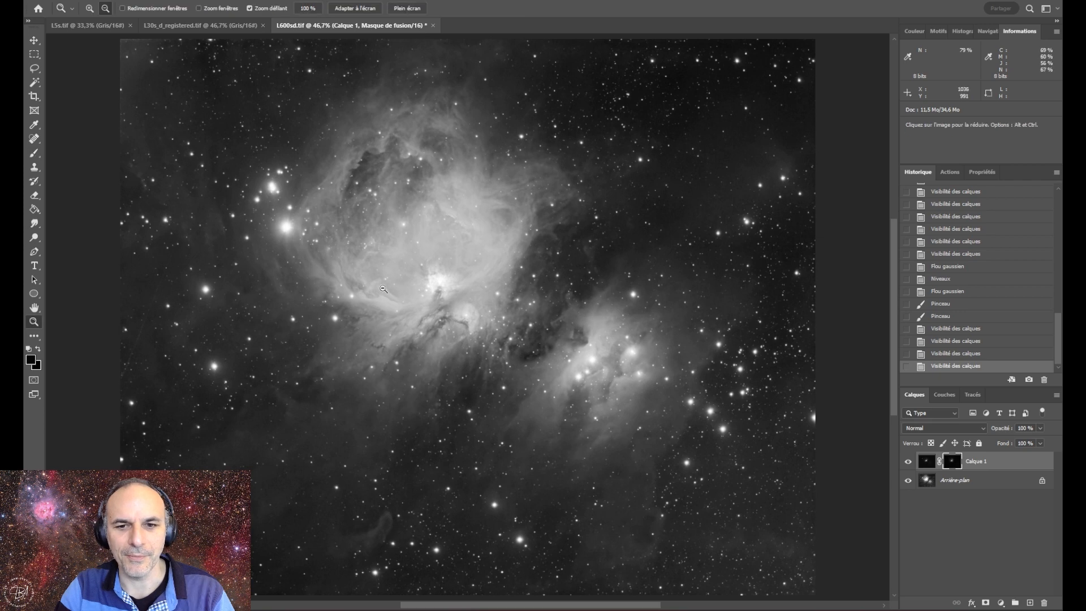
drag(427, 280, 547, 306)
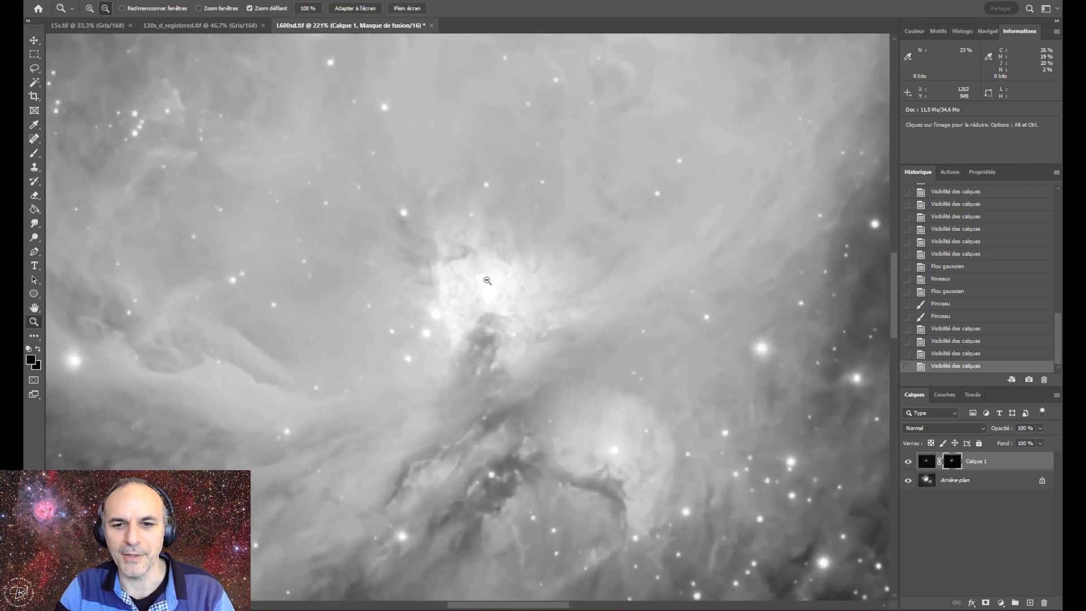
drag(462, 258, 407, 260)
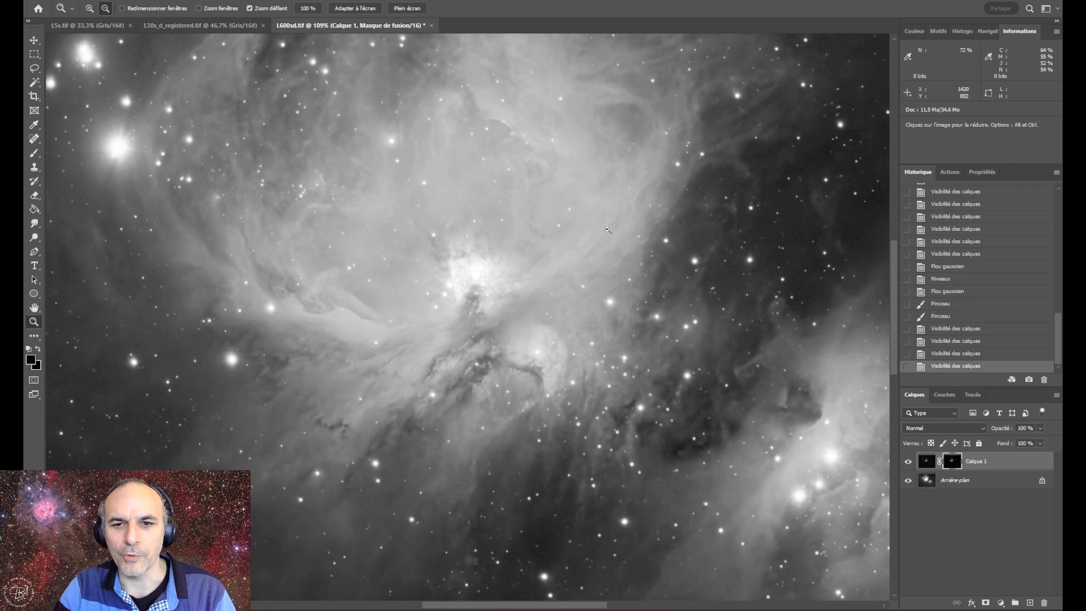
Check Calque 1's mask around the core, and compare the composite with and without the layer at that magnification
alt+click(952, 461)
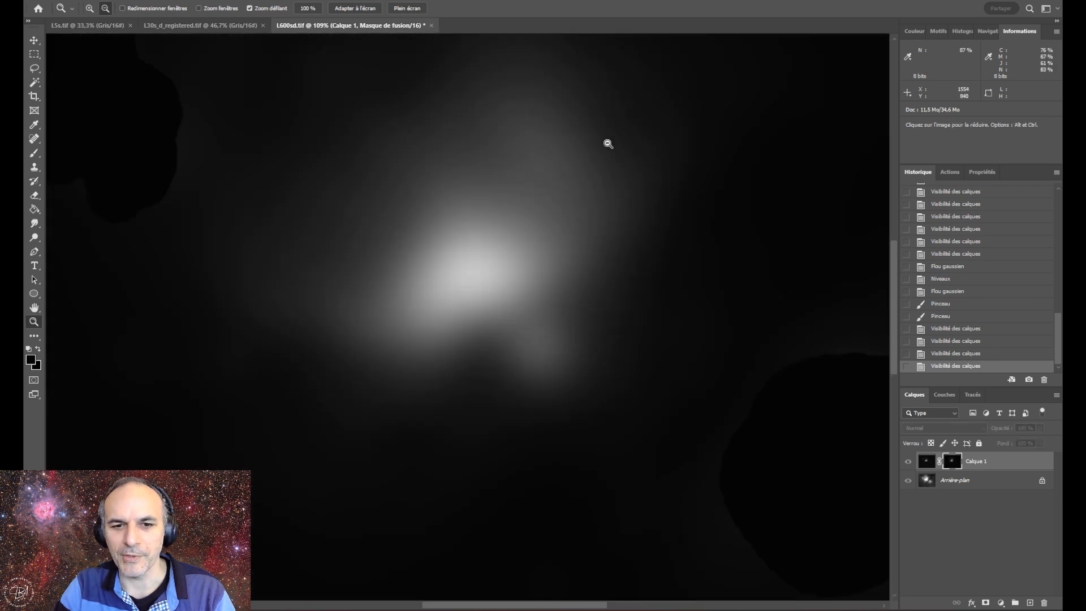
click(925, 462)
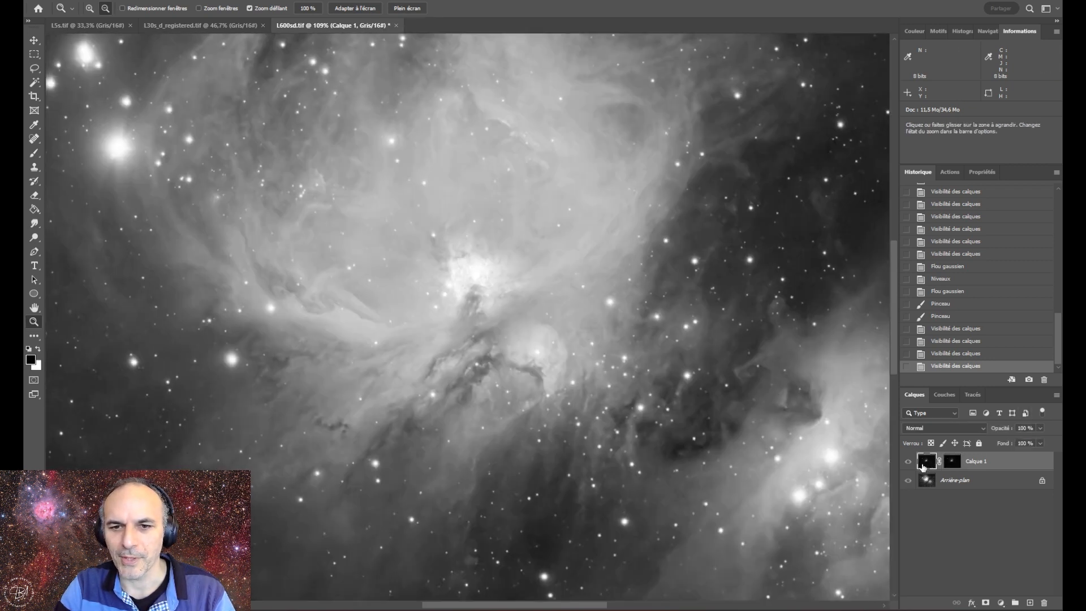
click(906, 465)
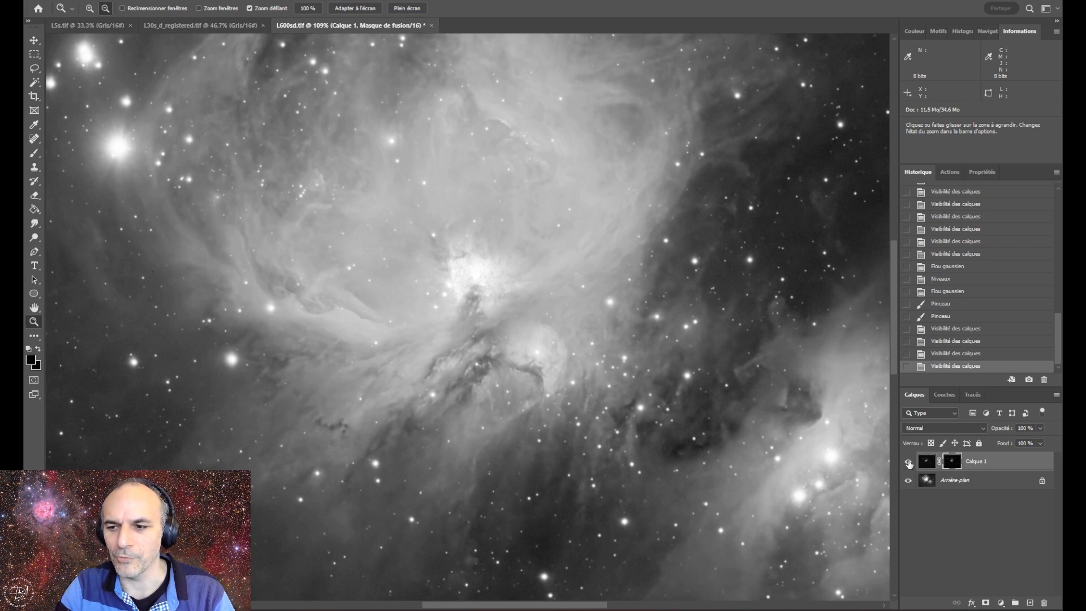
click(908, 464)
click(908, 463)
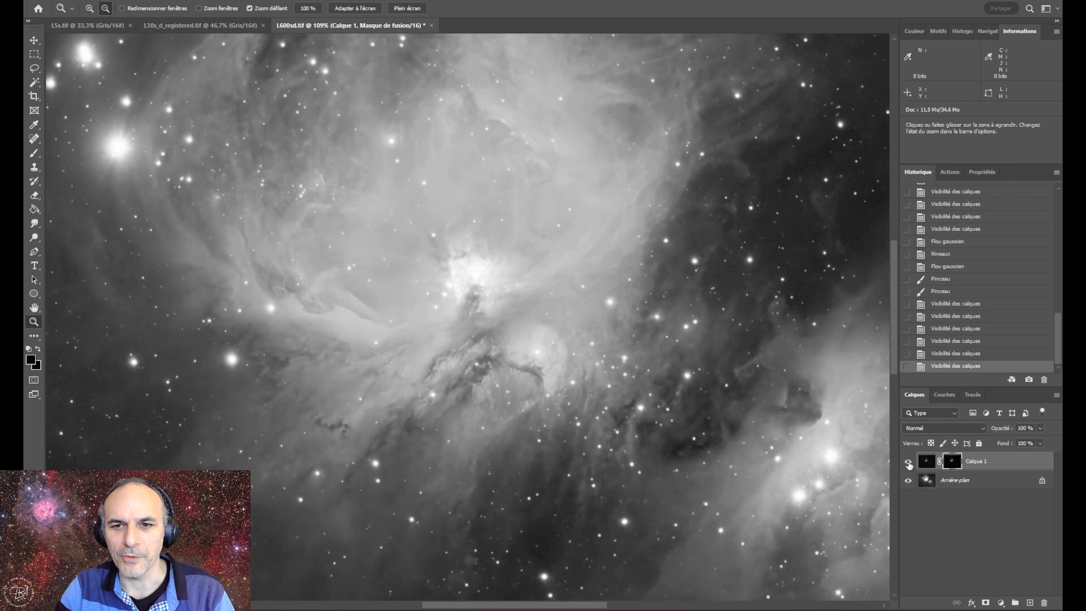
key(ctrl+0)
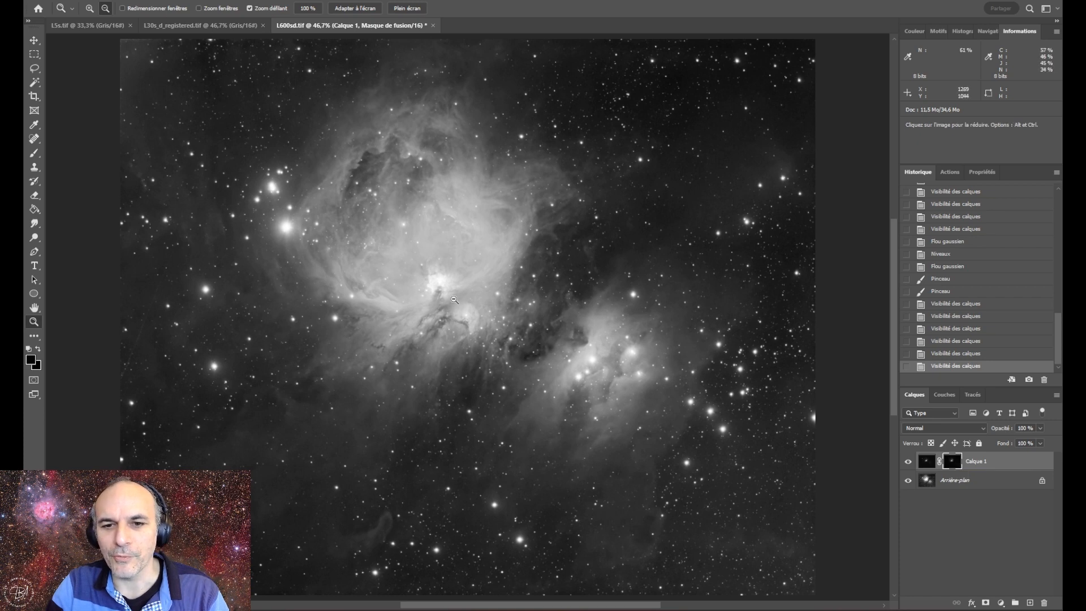
Review the mask again, and try Calque 1 at 65% opacity before restoring it to 100%
scroll(438, 280, up, 5)
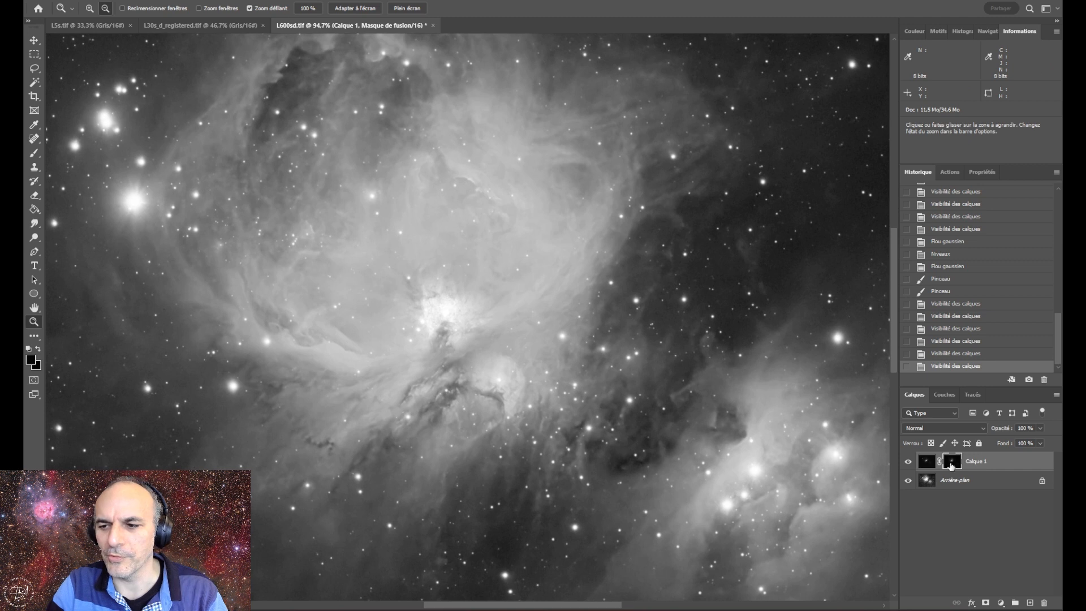
alt+click(951, 463)
click(936, 461)
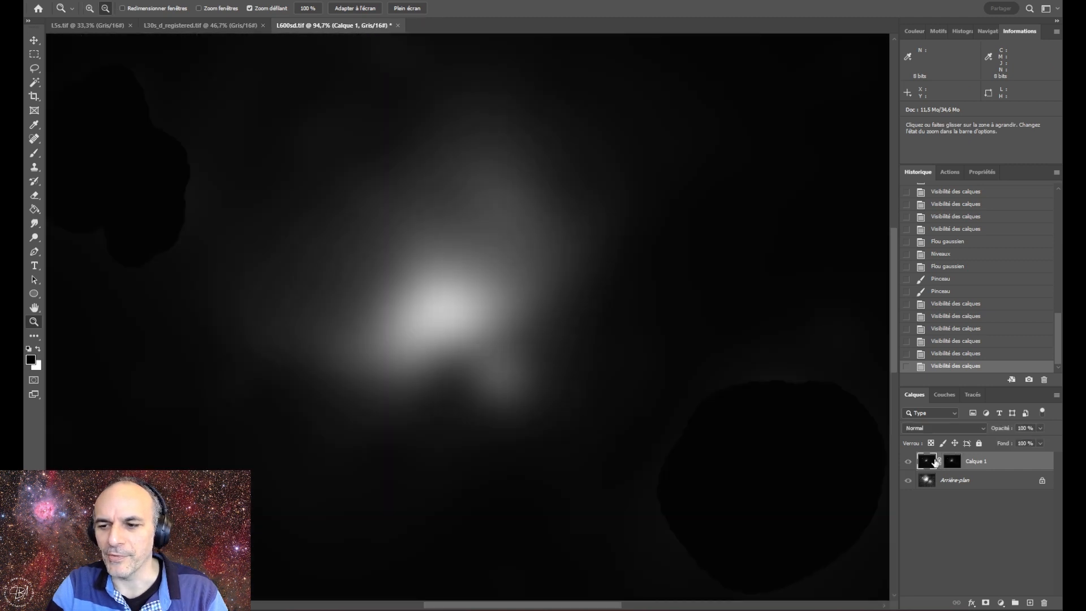
click(934, 460)
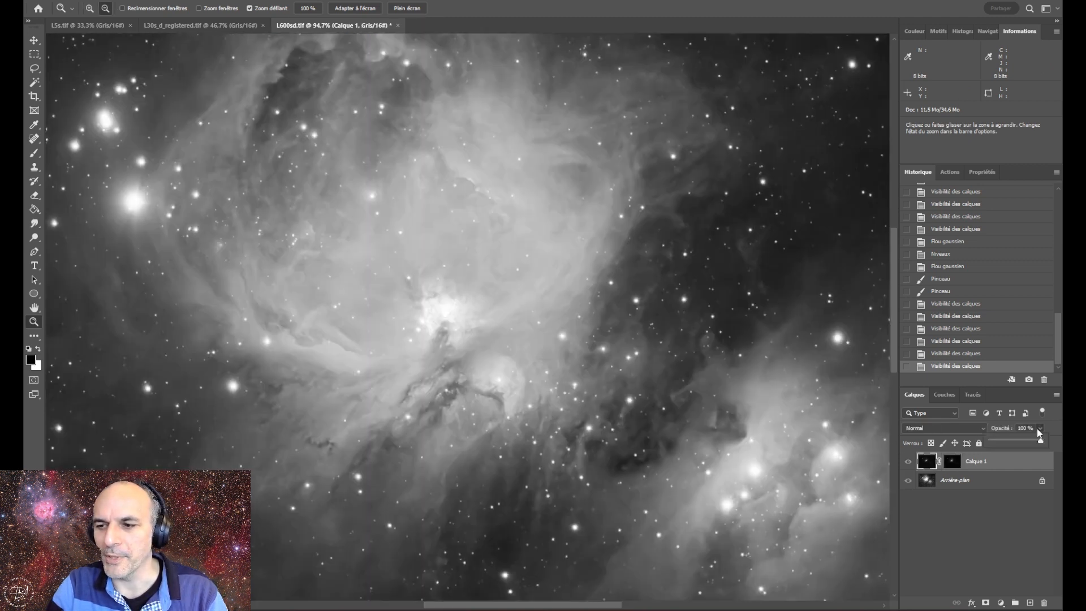
drag(1041, 443, 1023, 443)
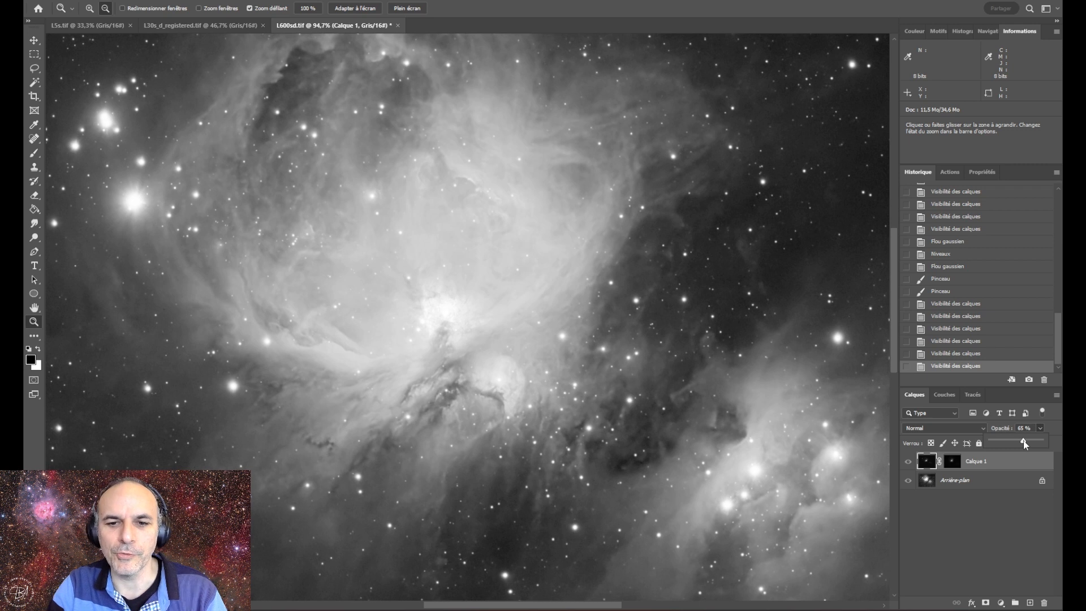
drag(1025, 443, 1053, 439)
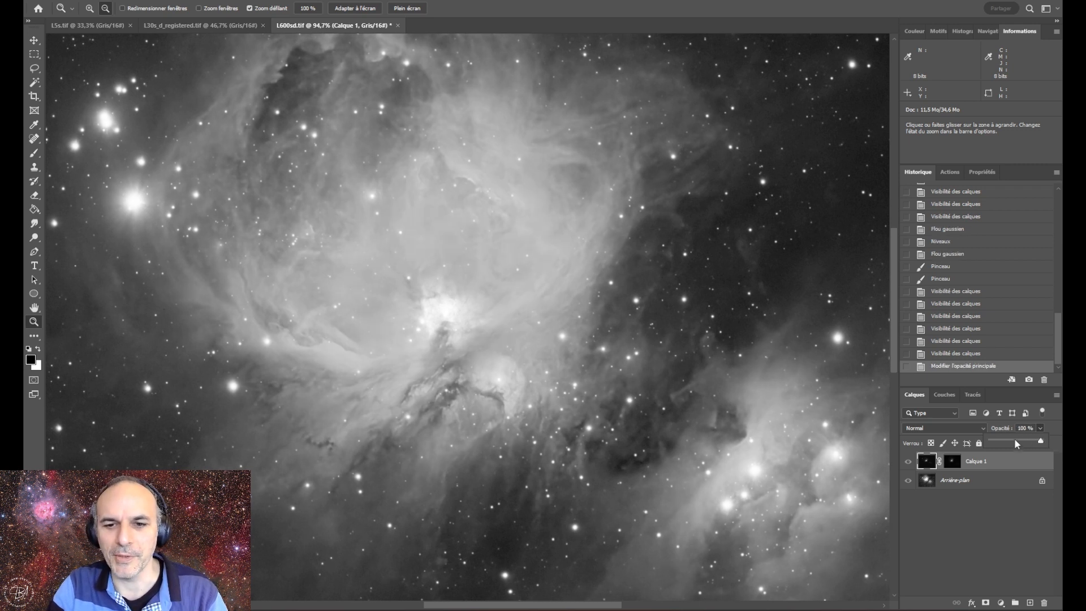
Display the layer mask of Calque 1 and set its Levels midtones to 0.70
click(951, 461)
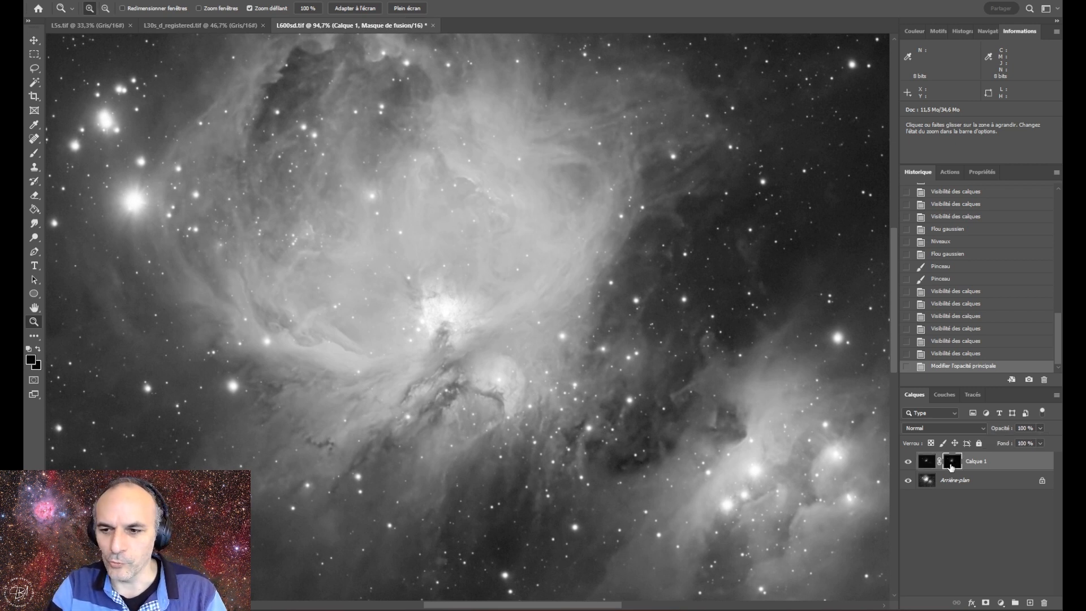
alt+click(951, 462)
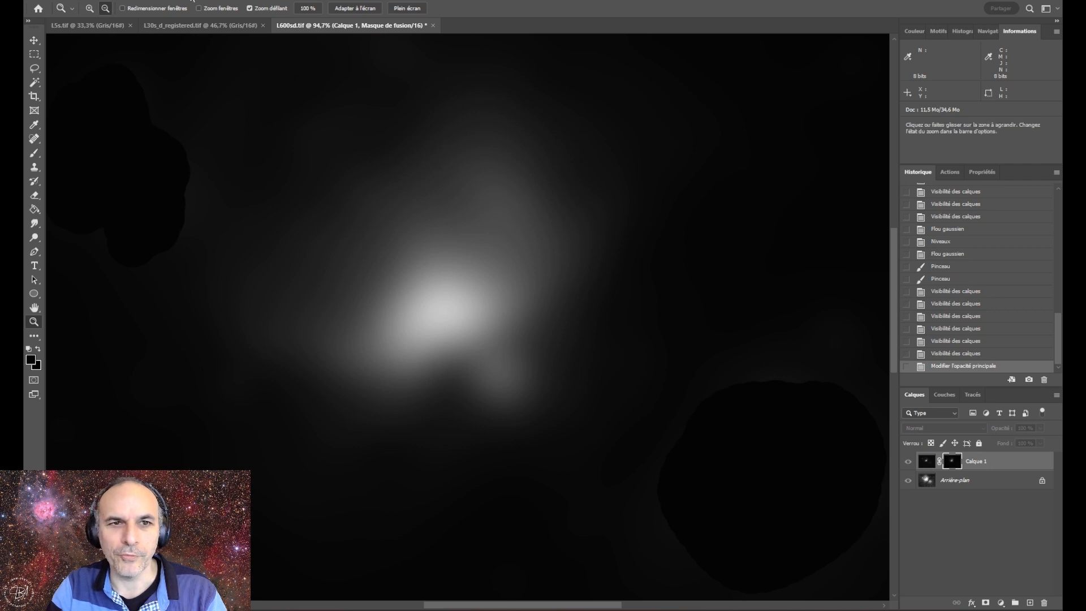
click(102, 0)
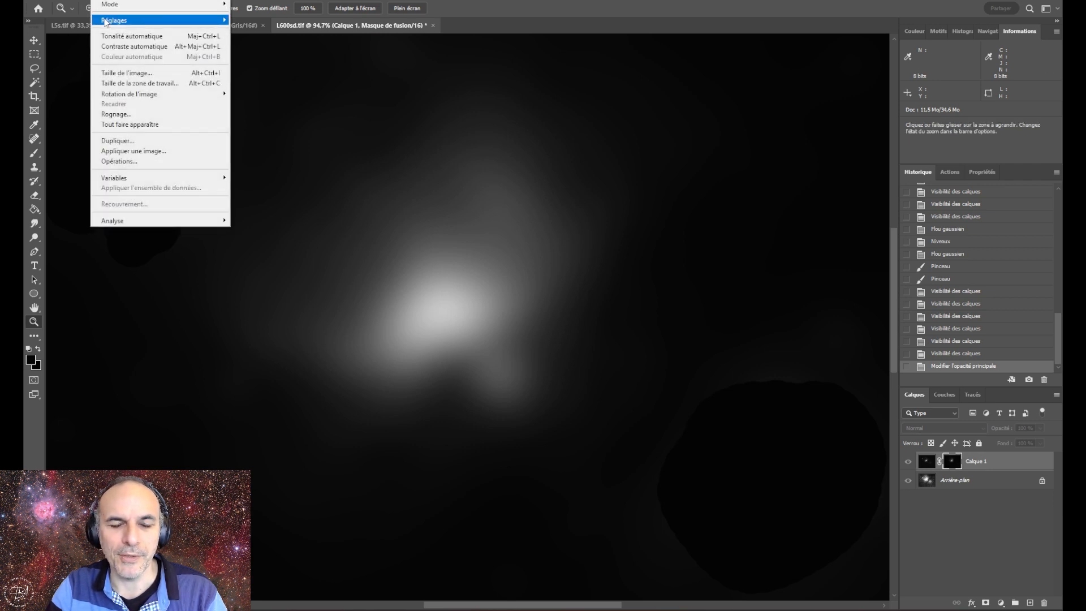
mouse_move(151, 24)
click(249, 30)
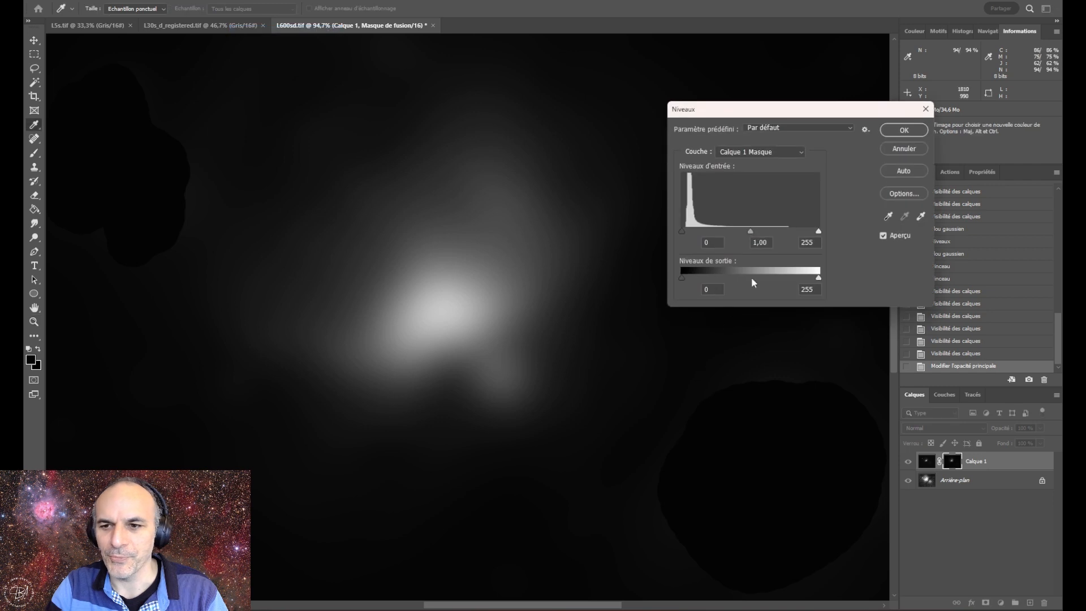
drag(750, 235, 767, 234)
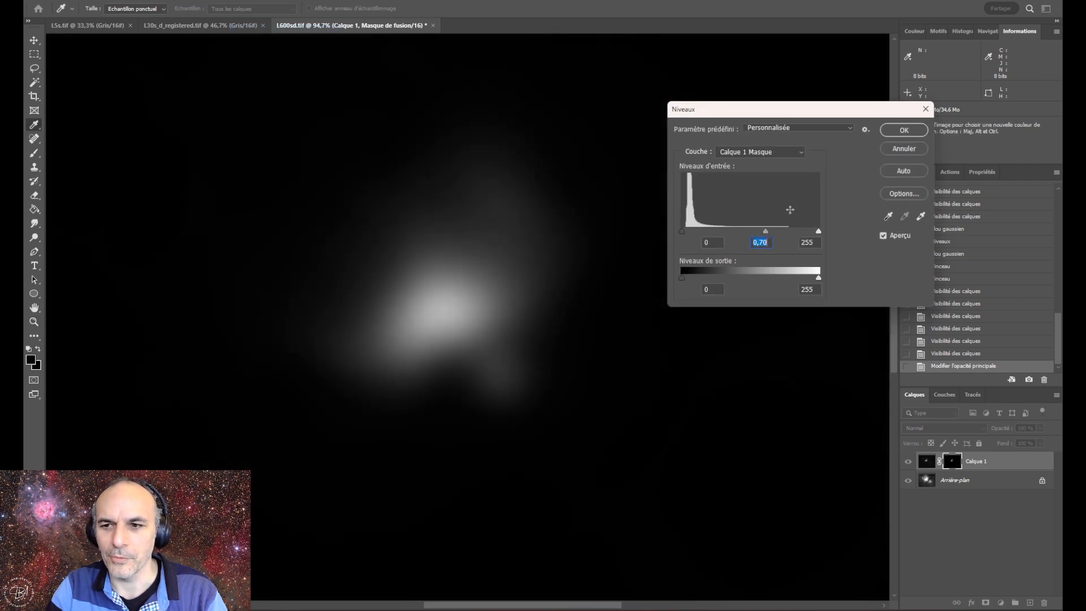
key(z)
click(903, 130)
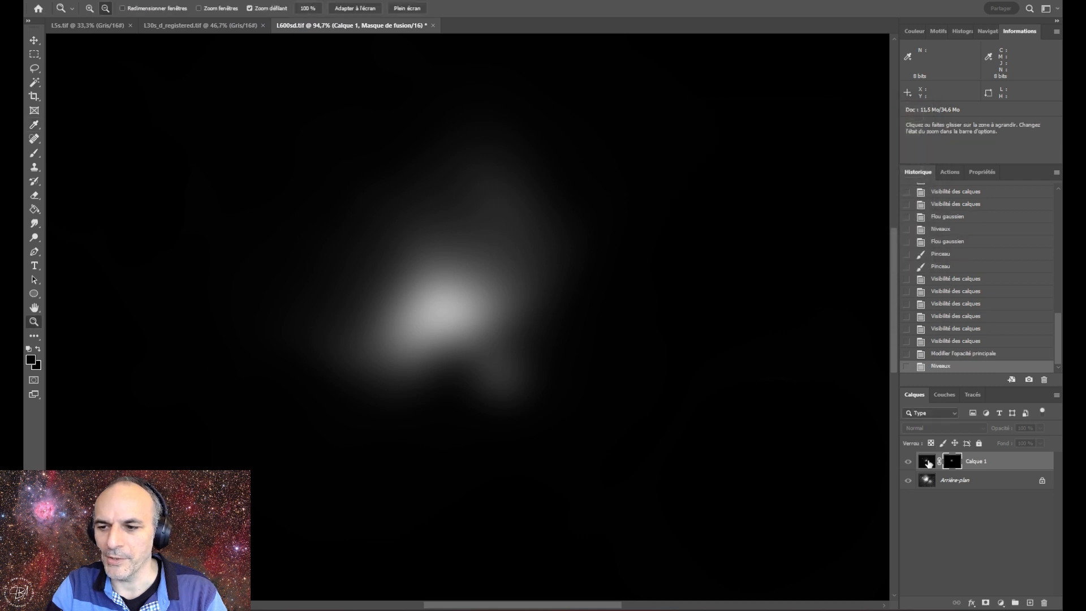
Compare the composite before and after the last Levels adjustment, and revert the document to the state before it
click(928, 463)
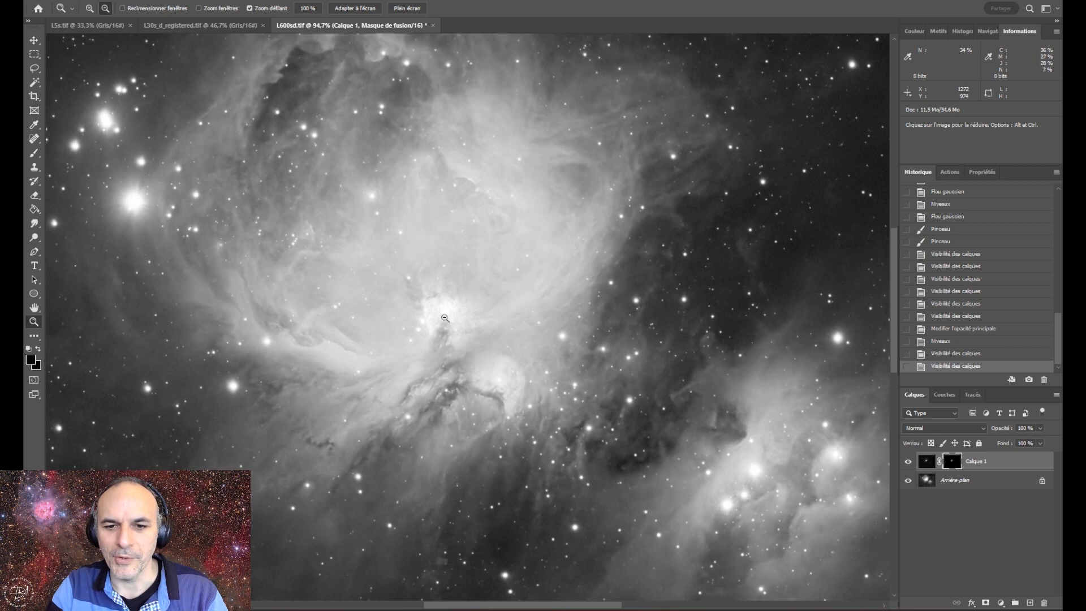
click(944, 329)
click(950, 367)
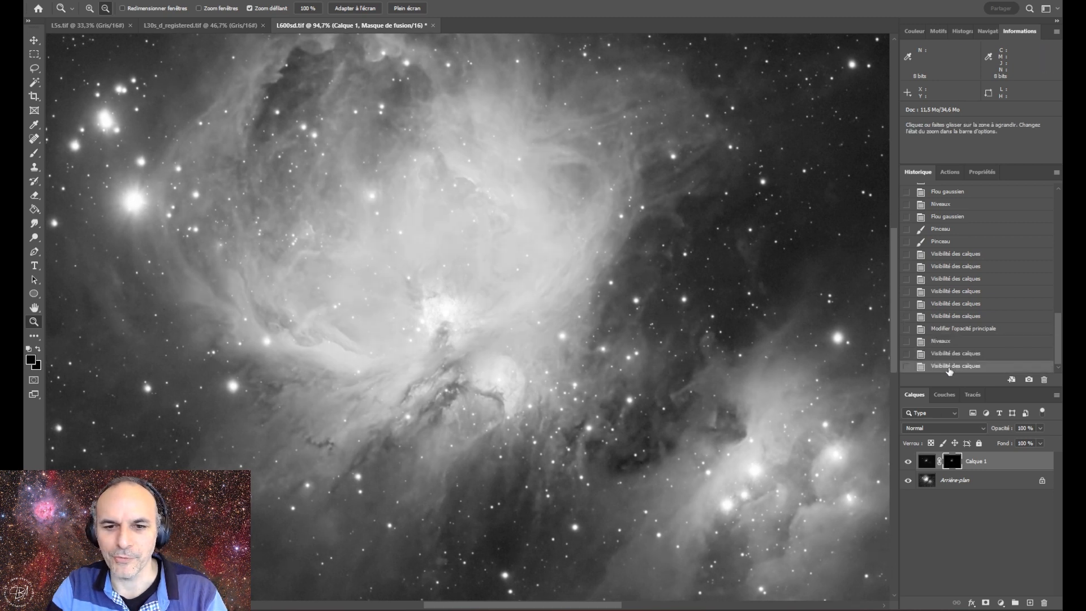
click(950, 330)
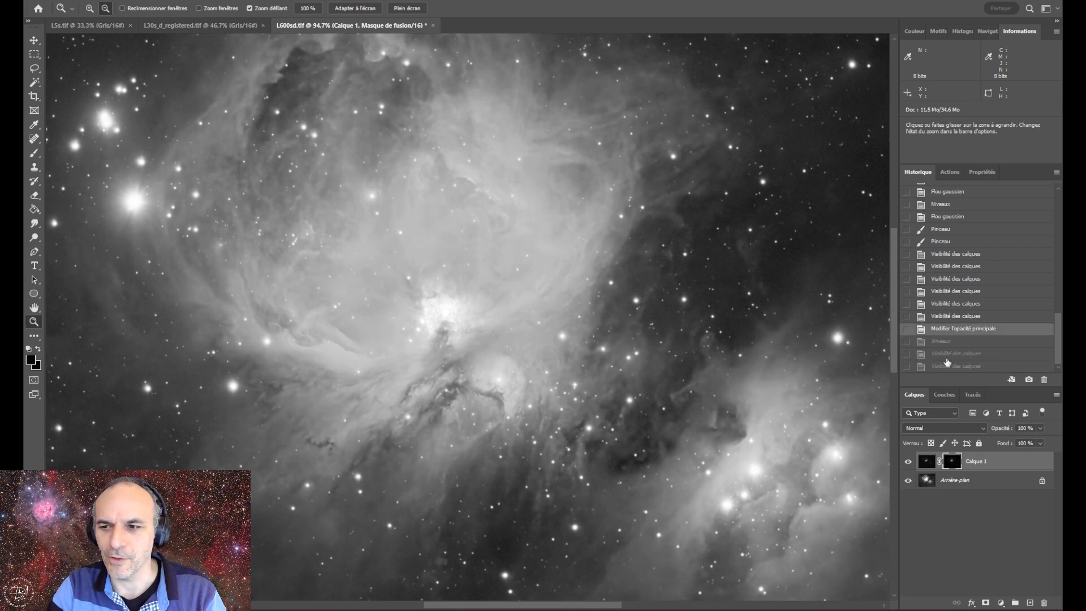
click(948, 367)
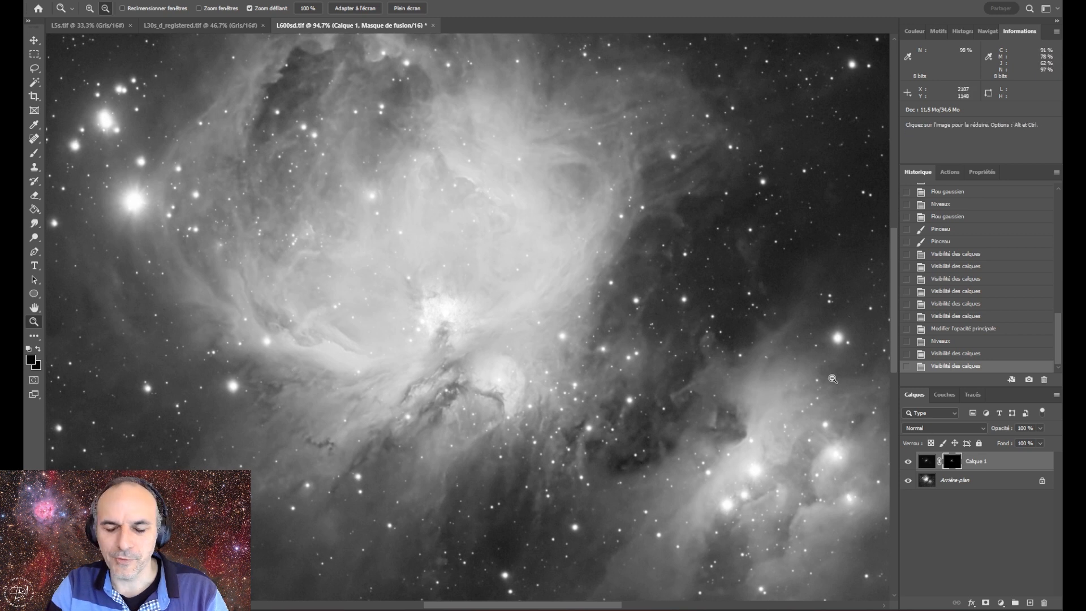
click(948, 330)
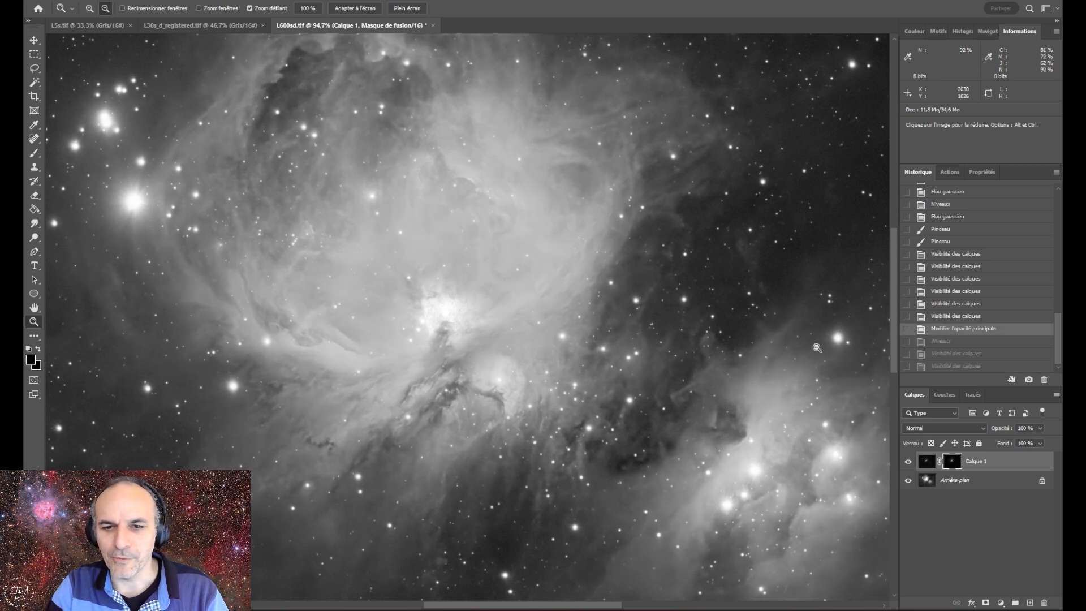
Try a 15-pixel Gaussian blur on Calque 1's layer mask, view the composite, and undo the blur
alt+click(954, 464)
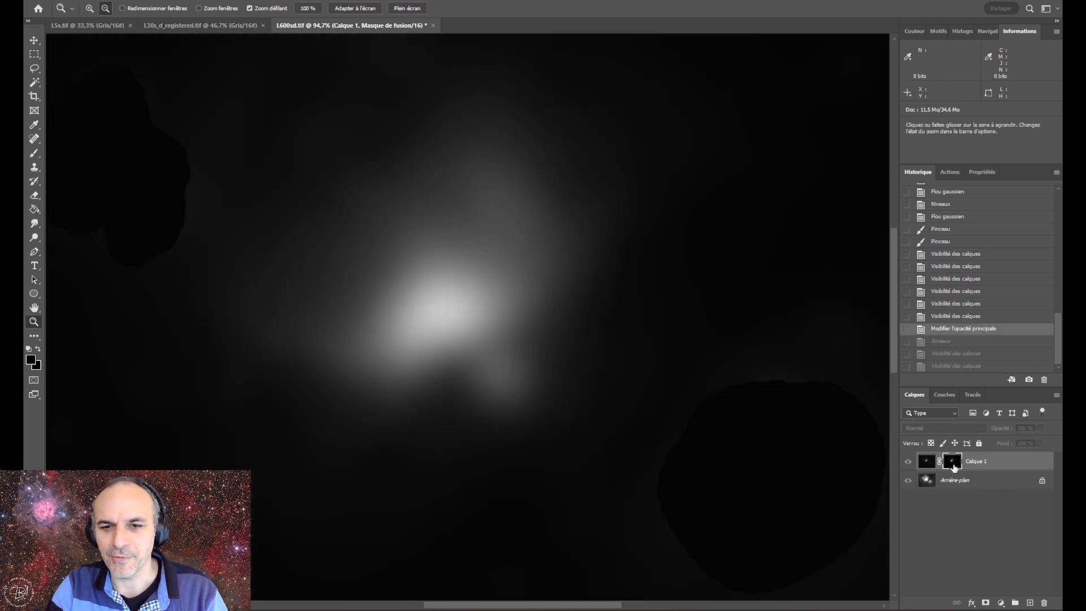
click(206, 1)
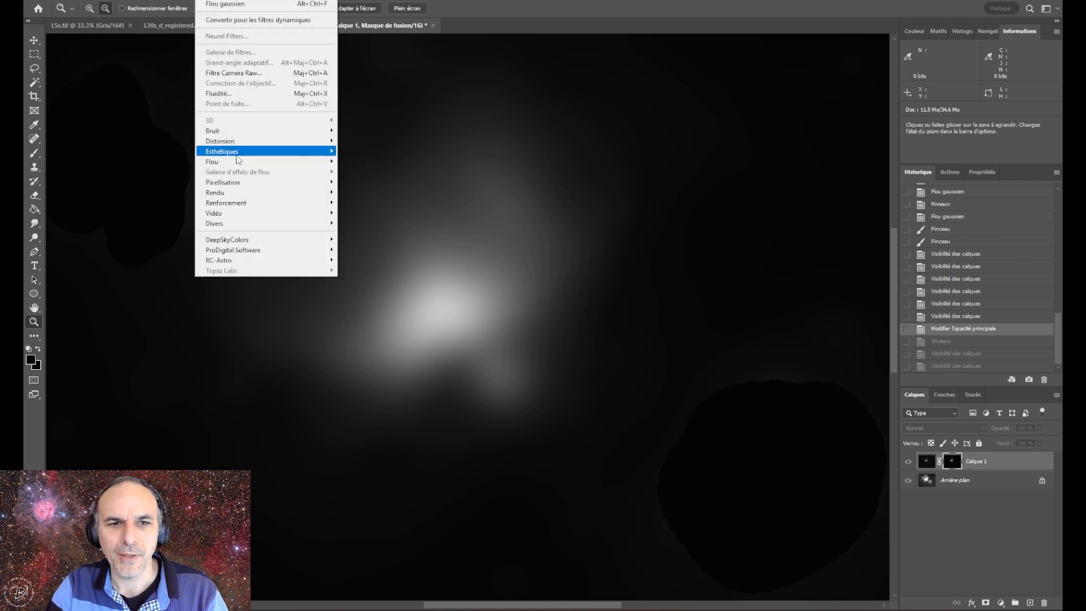
mouse_move(253, 163)
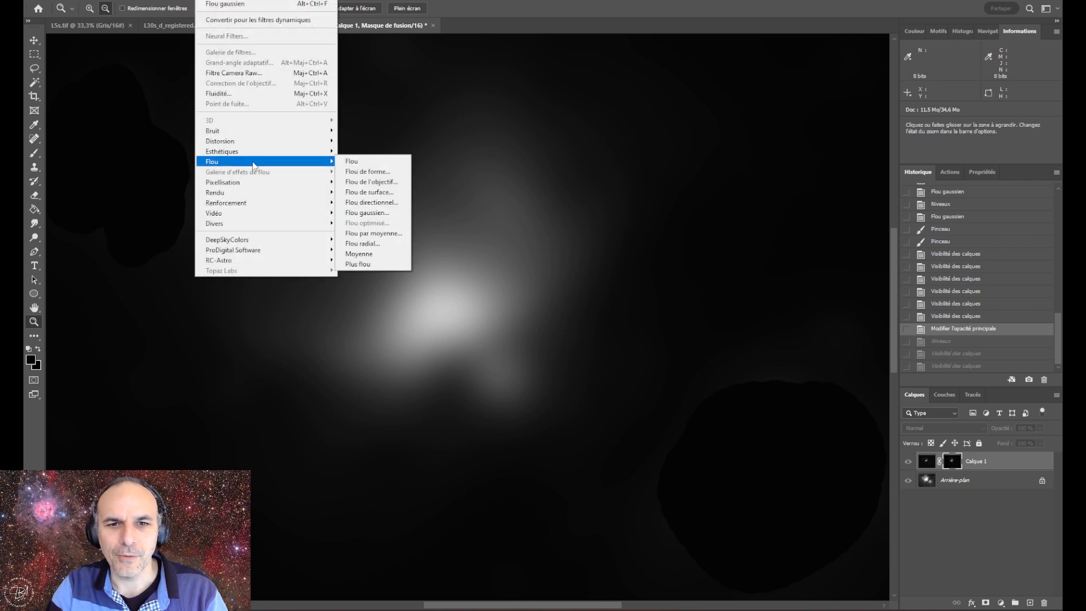
click(363, 213)
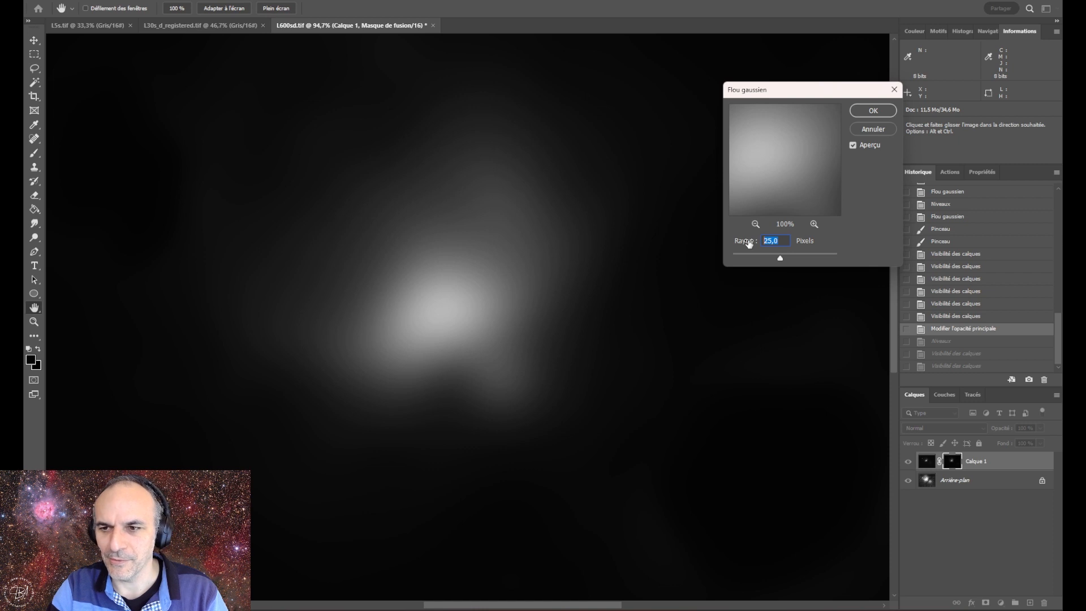
text(15)
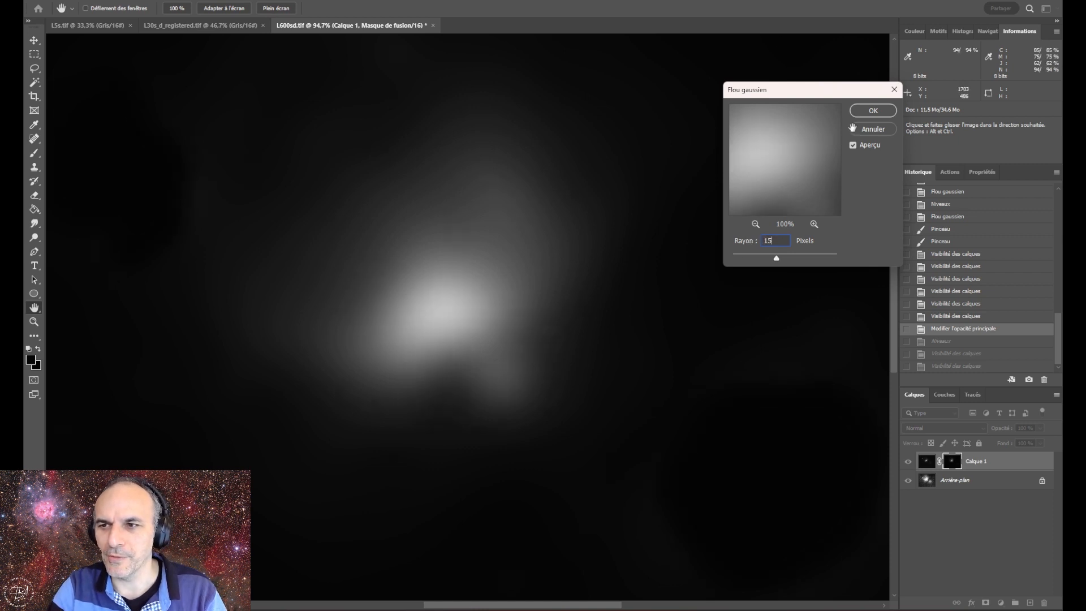
click(873, 111)
key(alt+space)
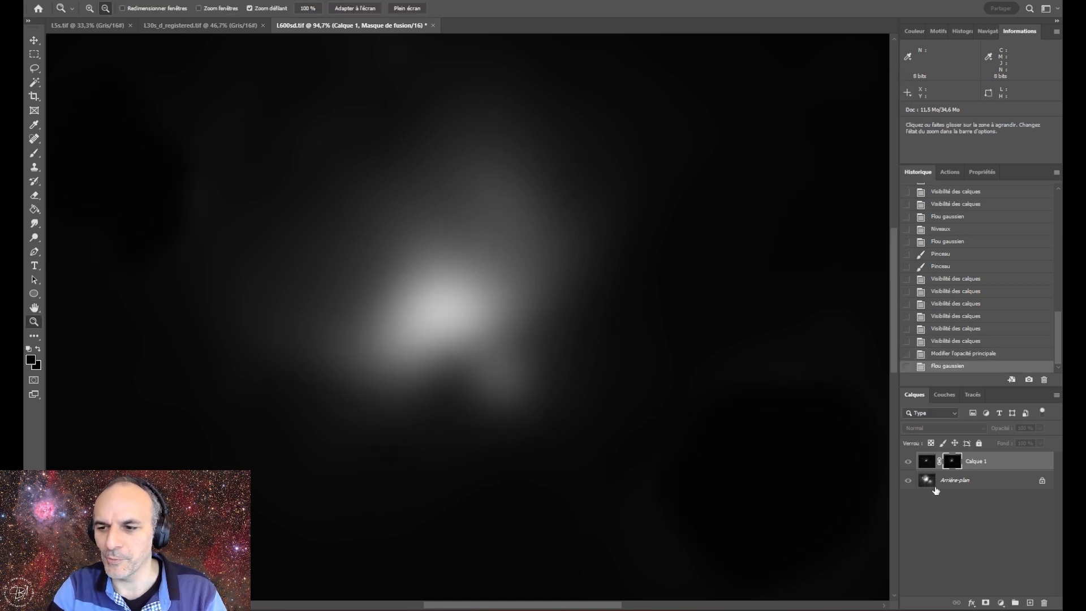
click(926, 462)
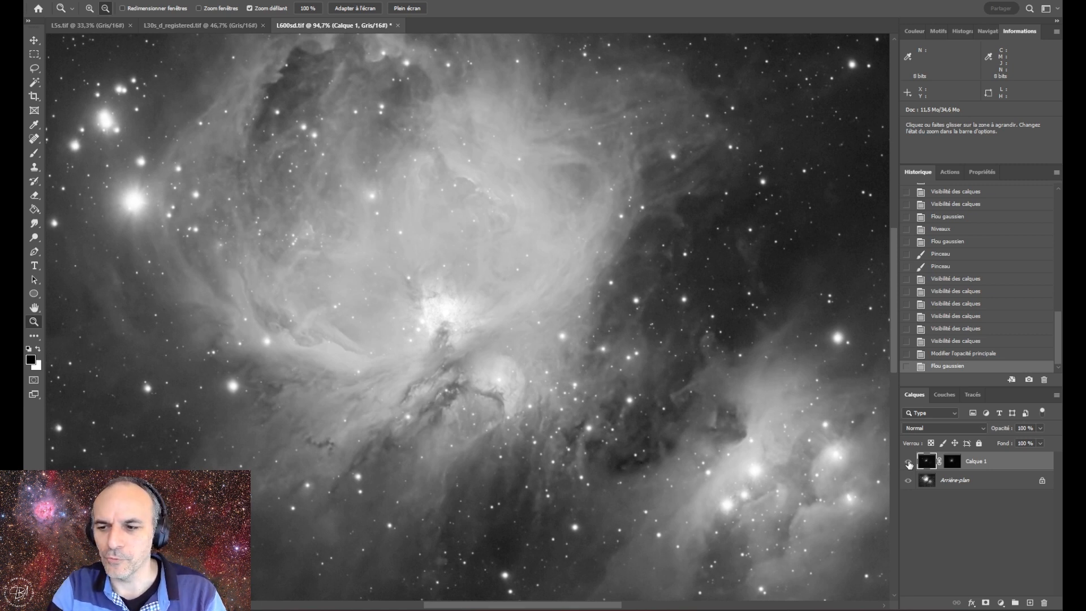
key(ctrl+z)
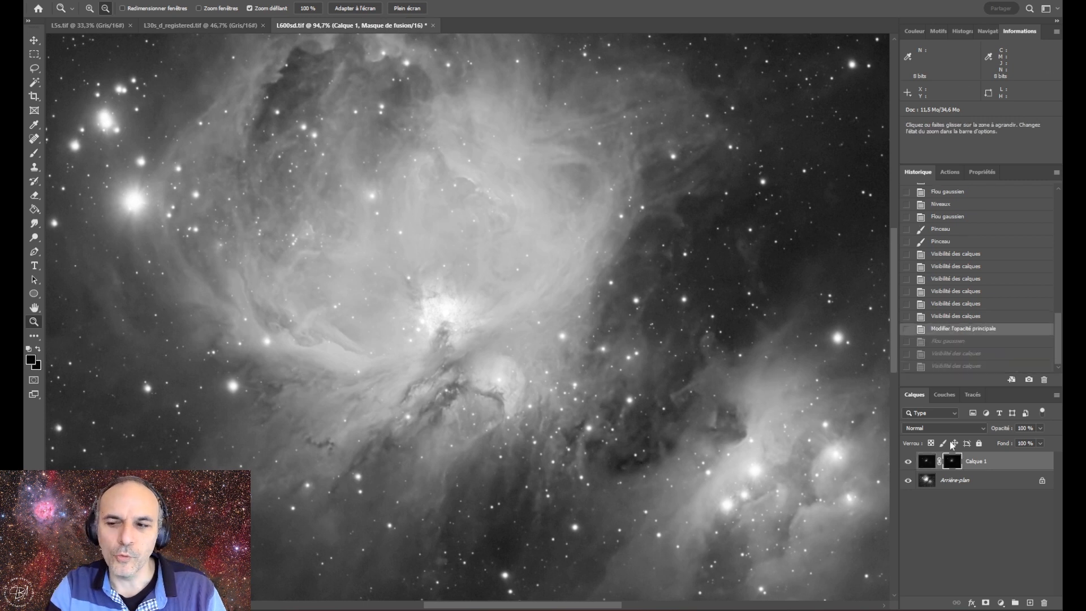
Display Calque 1's mask and set the Brush to 497 px and 10% opacity, with black as the foreground colour
click(955, 462)
alt+click(954, 462)
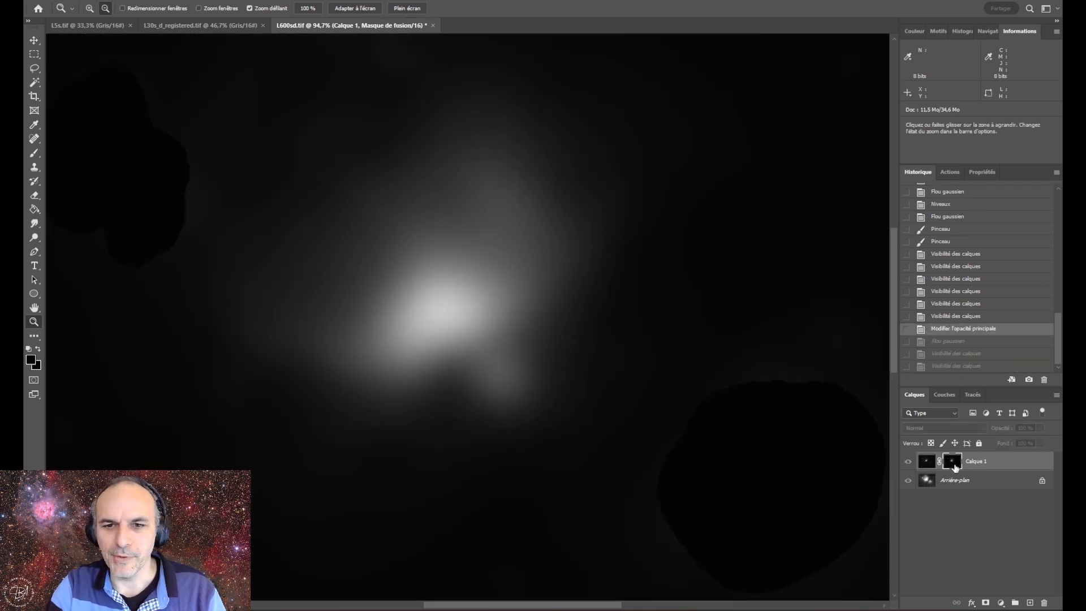
click(34, 152)
click(102, 11)
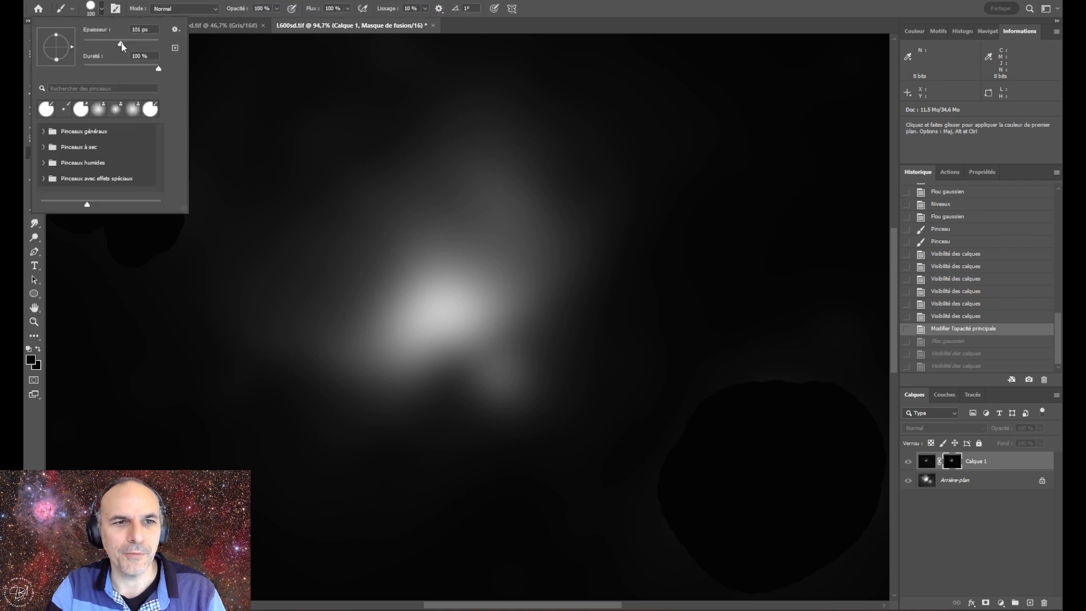
drag(123, 46, 149, 44)
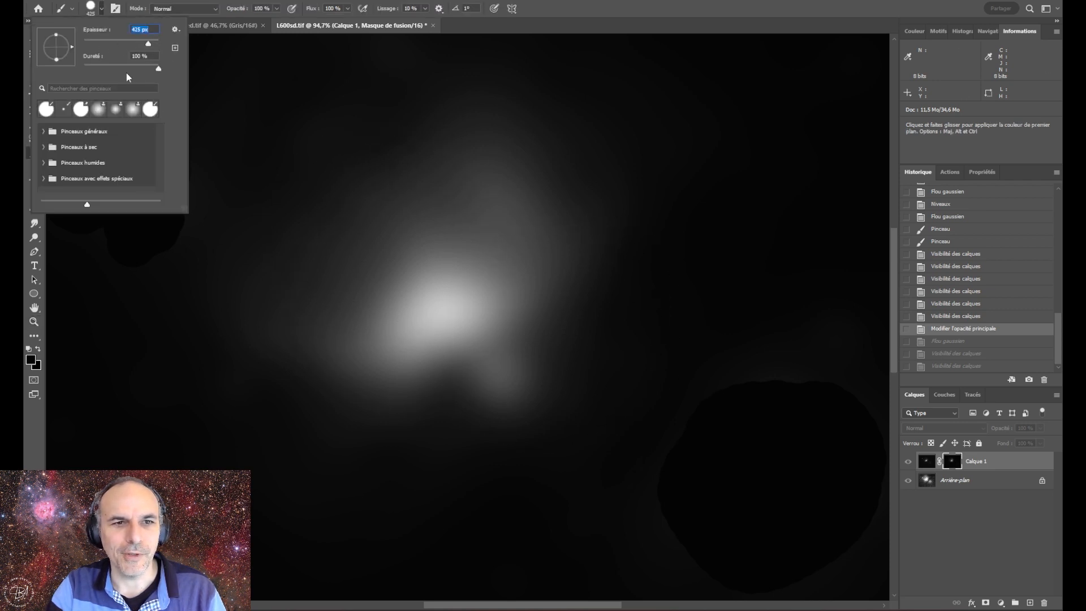
click(146, 43)
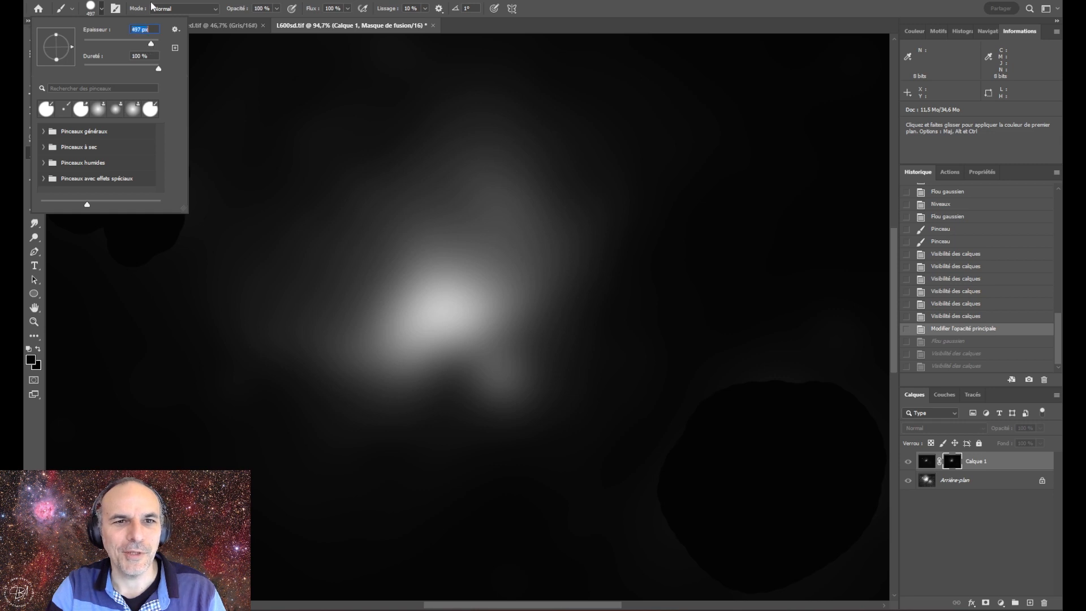
click(277, 9)
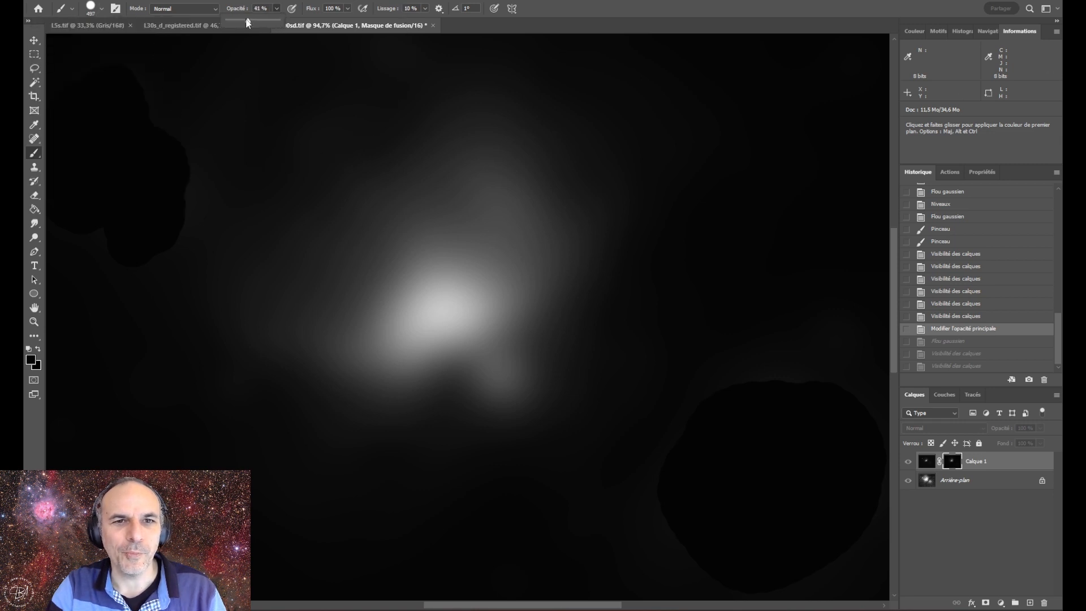
drag(277, 22, 232, 21)
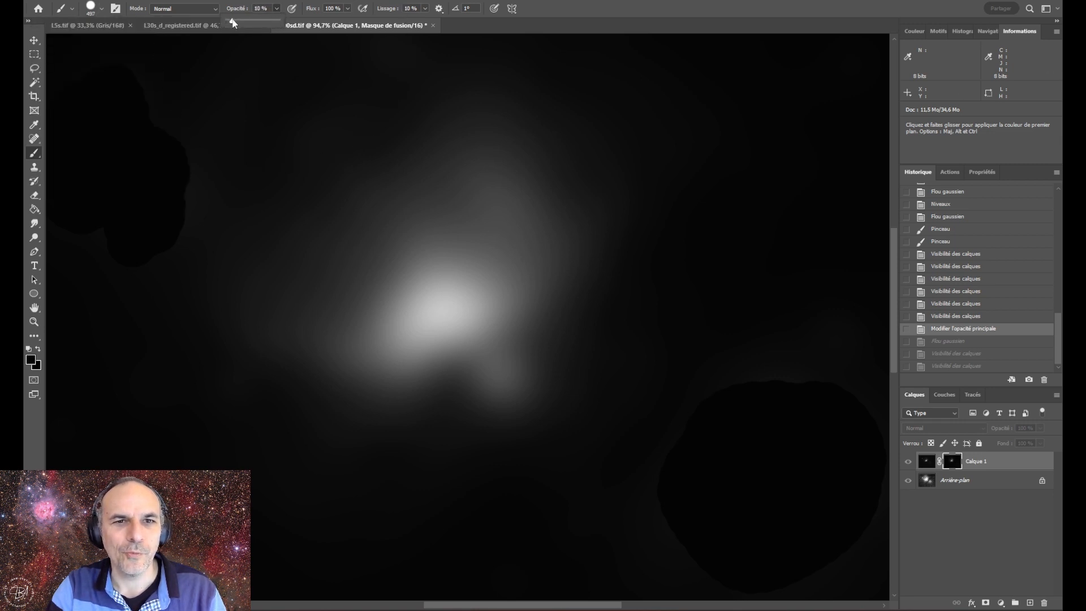
click(29, 349)
click(38, 349)
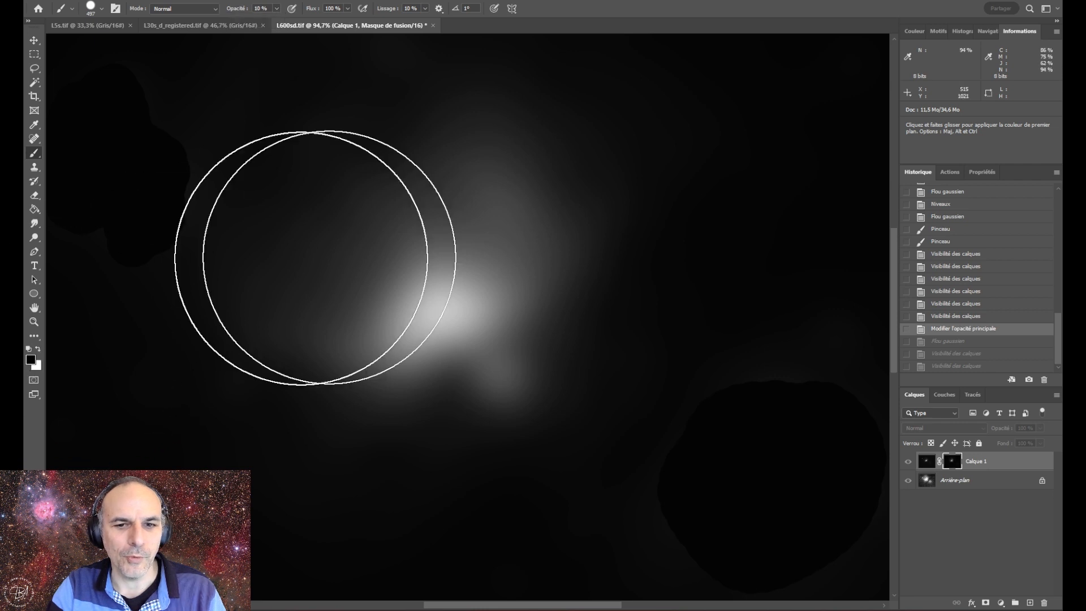
Paint over the mask around its bright core in black, and compare the composite with and without the brush stroke
mouse_move(330, 256)
mouse_down()
mouse_move(328, 238)
mouse_move(582, 328)
mouse_move(553, 291)
mouse_move(459, 222)
mouse_move(298, 202)
mouse_move(507, 344)
mouse_move(231, 176)
mouse_move(618, 243)
mouse_move(449, 243)
mouse_move(546, 267)
mouse_move(695, 354)
mouse_move(611, 303)
mouse_move(703, 388)
mouse_move(313, 344)
mouse_up()
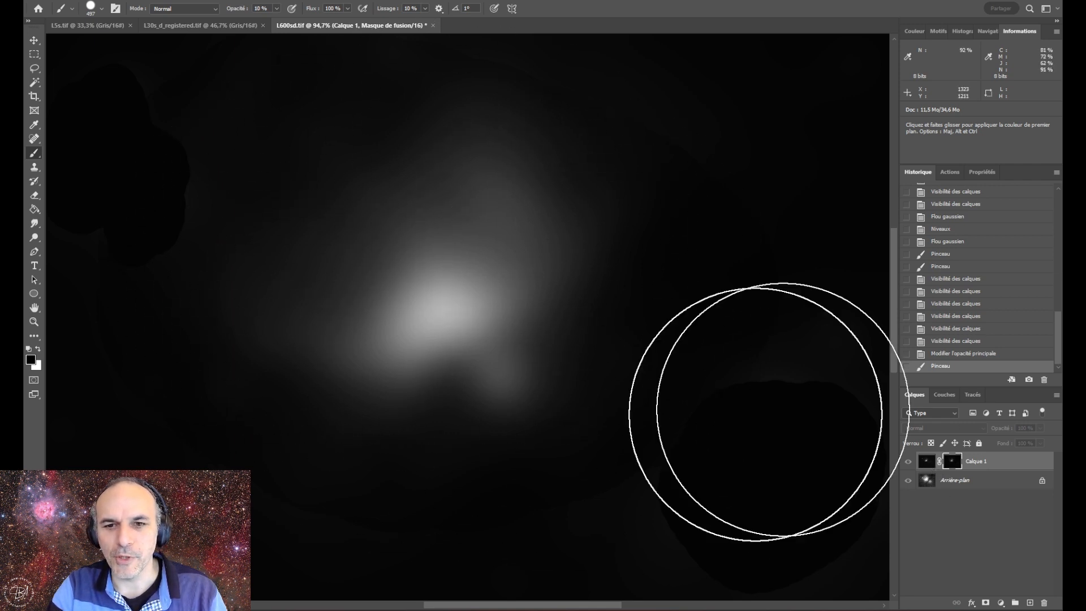
click(926, 459)
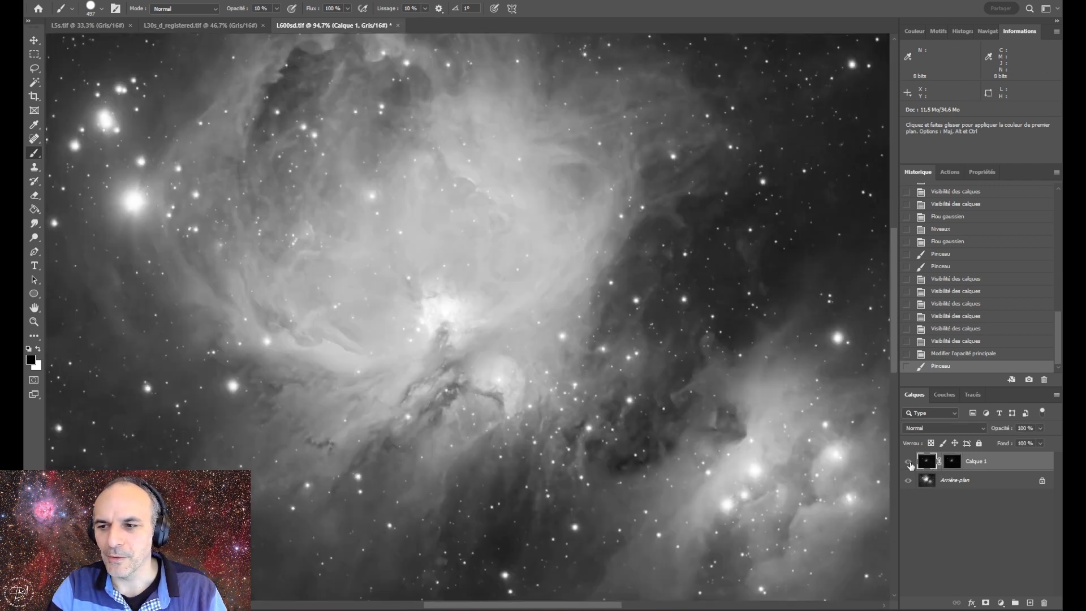
click(934, 356)
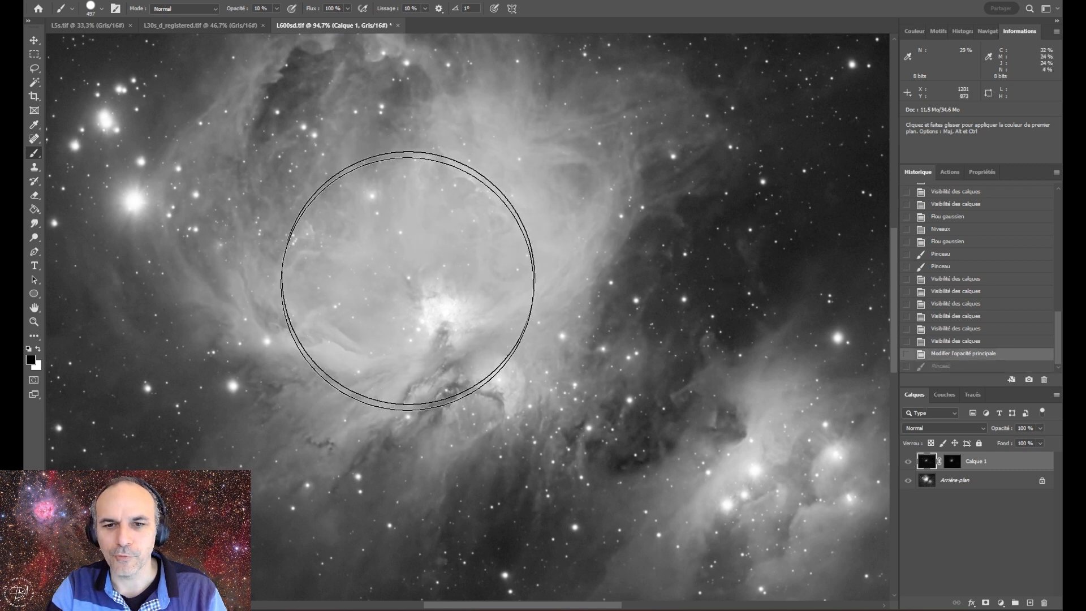
click(35, 41)
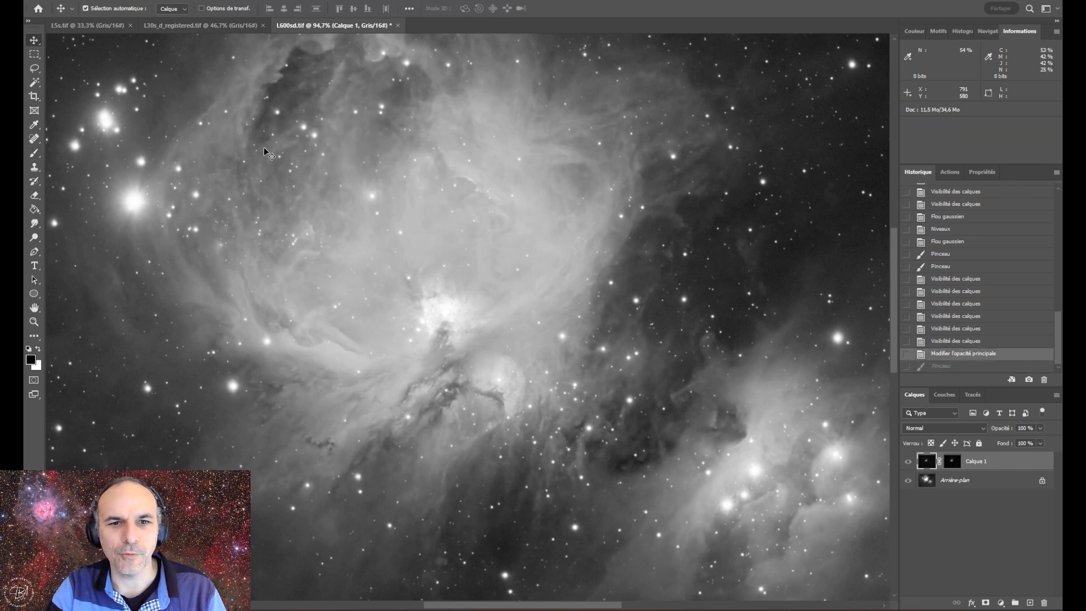
click(936, 366)
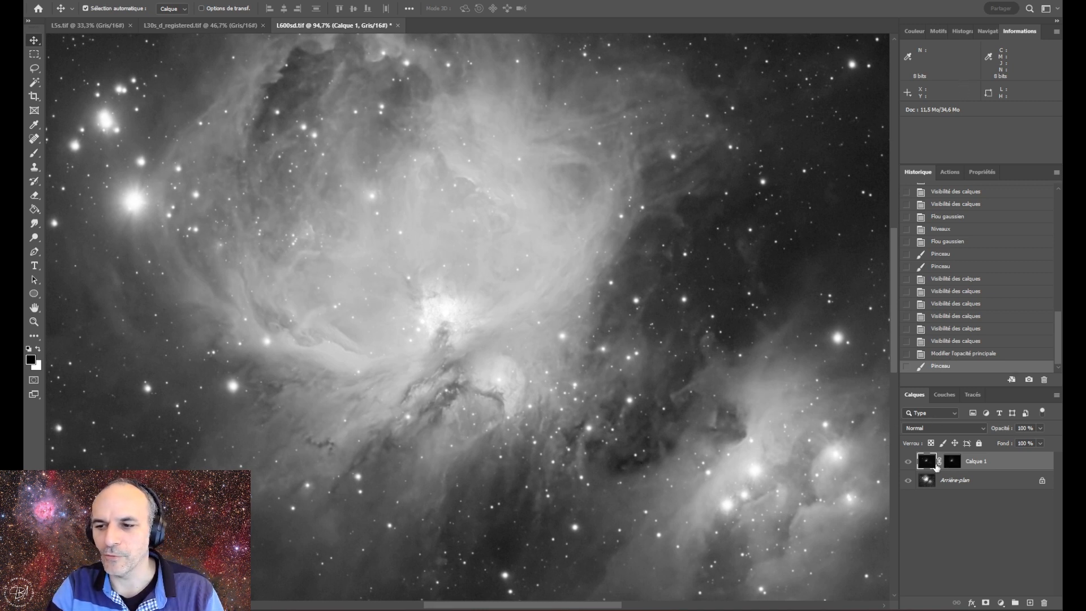
Darken Calque 1's image by setting its Levels midtones to 0.69
click(102, 0)
mouse_move(118, 23)
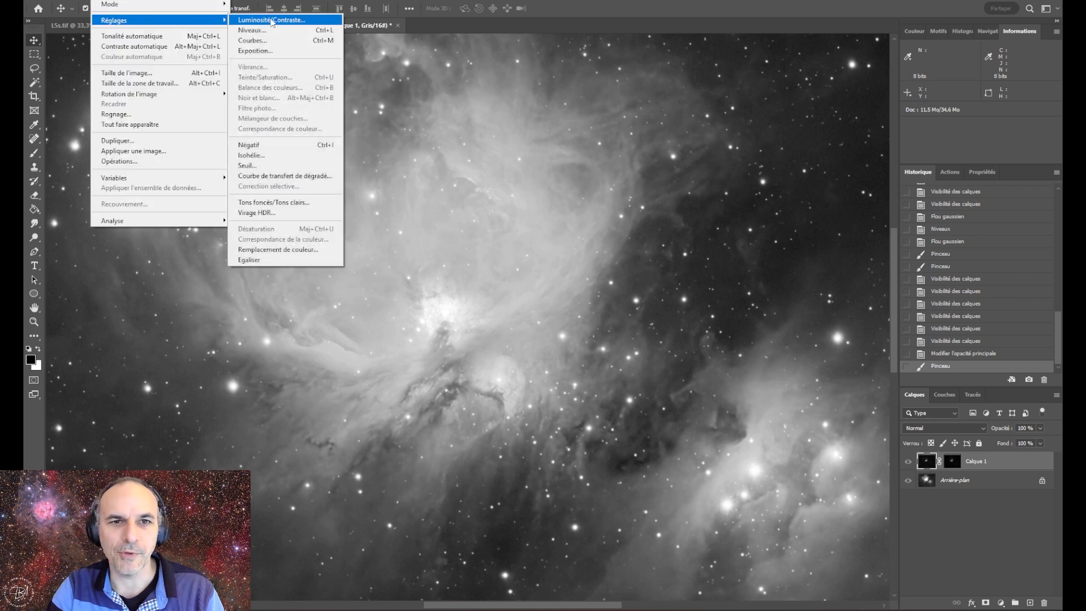
click(252, 30)
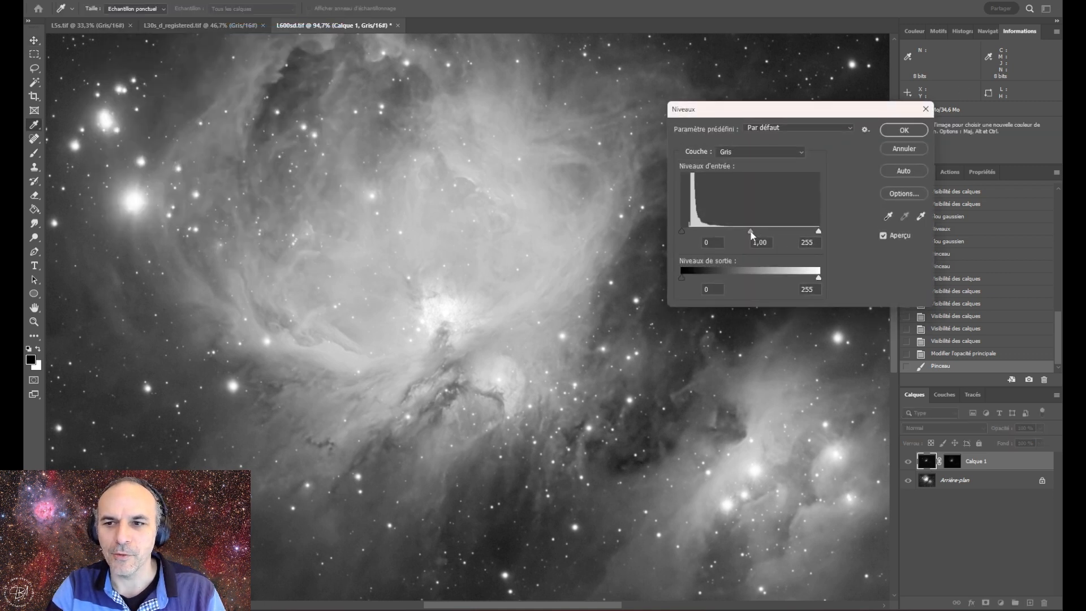
drag(751, 233, 766, 235)
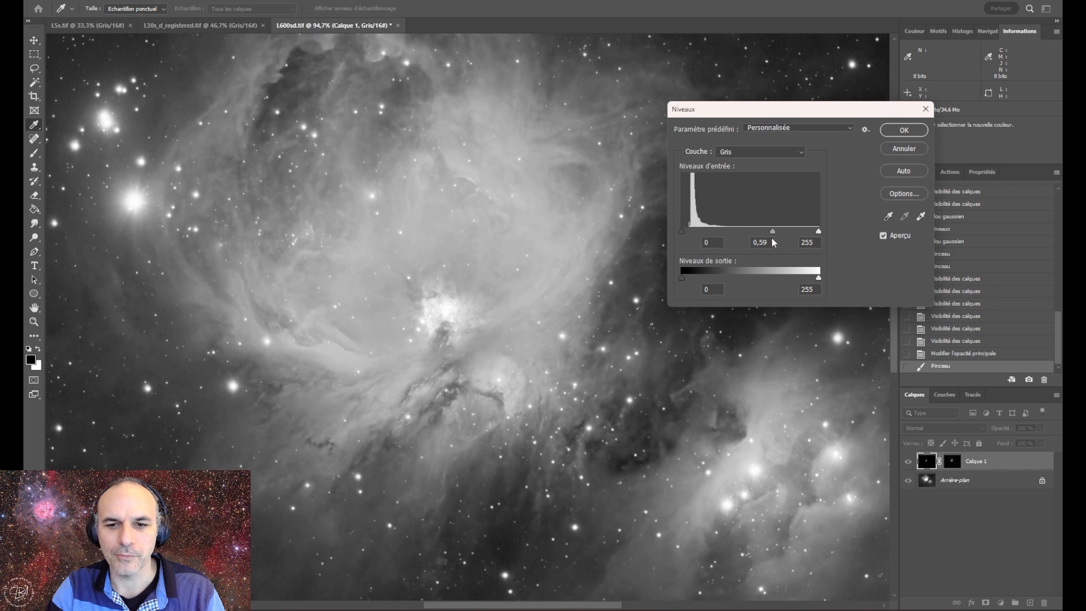
click(903, 130)
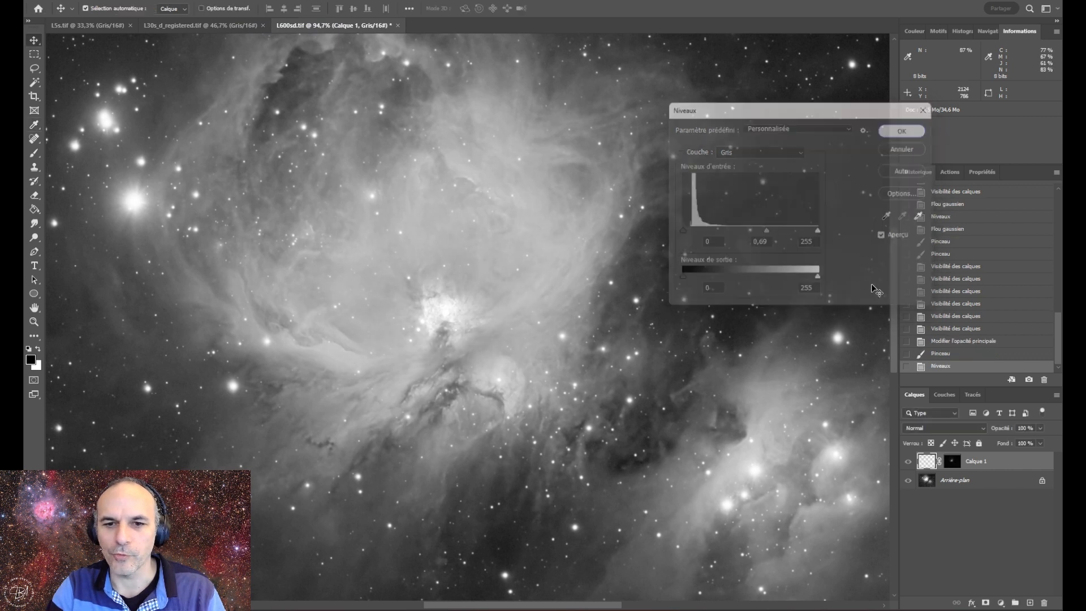
Compare the composite with Calque 1 hidden and shown
click(952, 462)
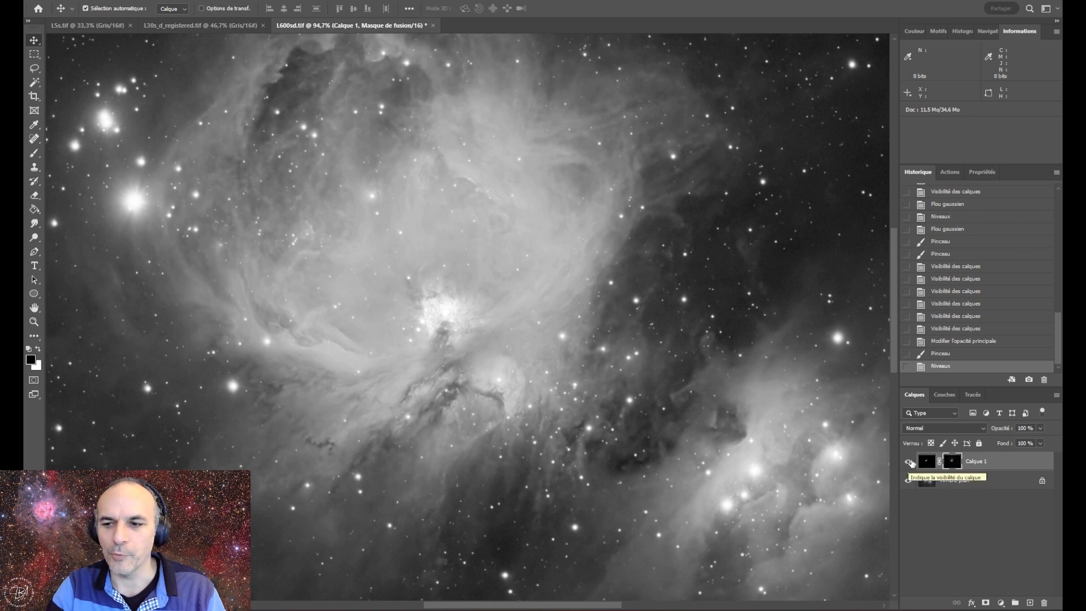
click(909, 464)
click(908, 463)
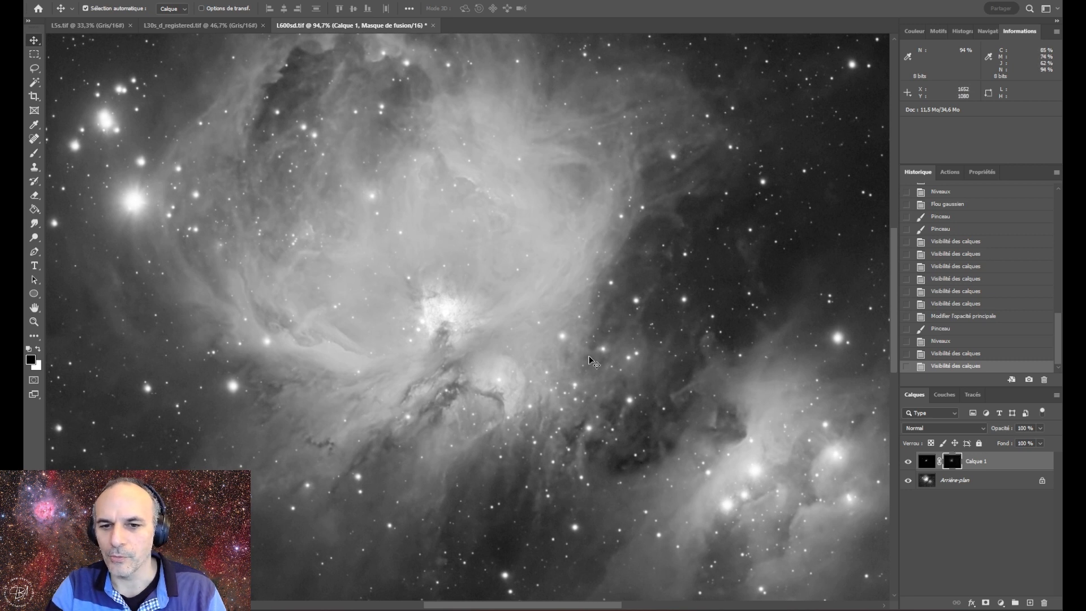
Brighten the midtones of Calque 1's mask with Levels, and compare the result with the state before the brush stroke
alt+click(953, 464)
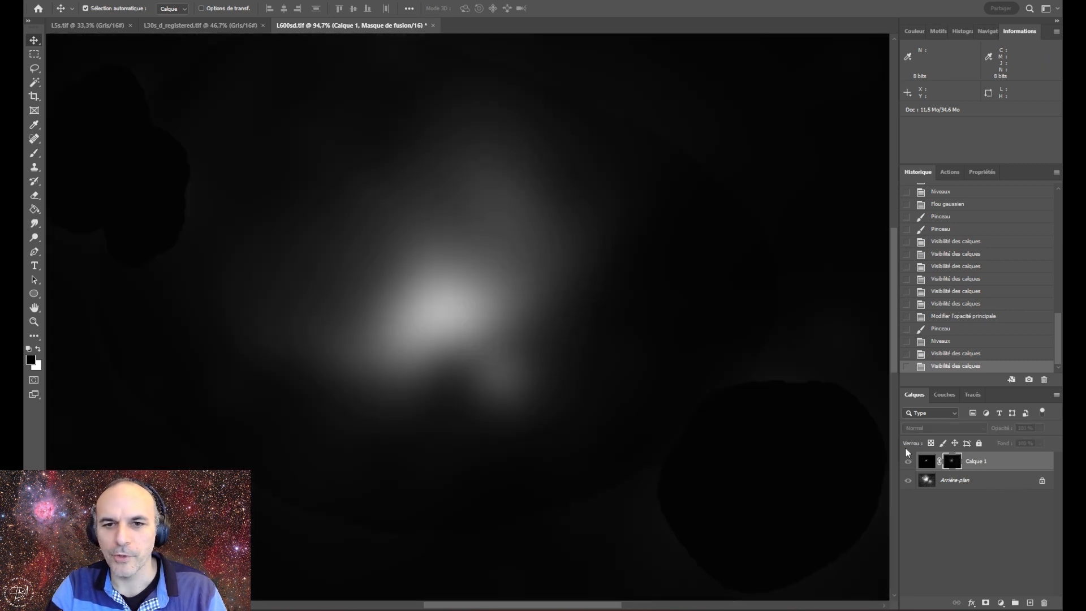
click(124, 0)
mouse_move(115, 21)
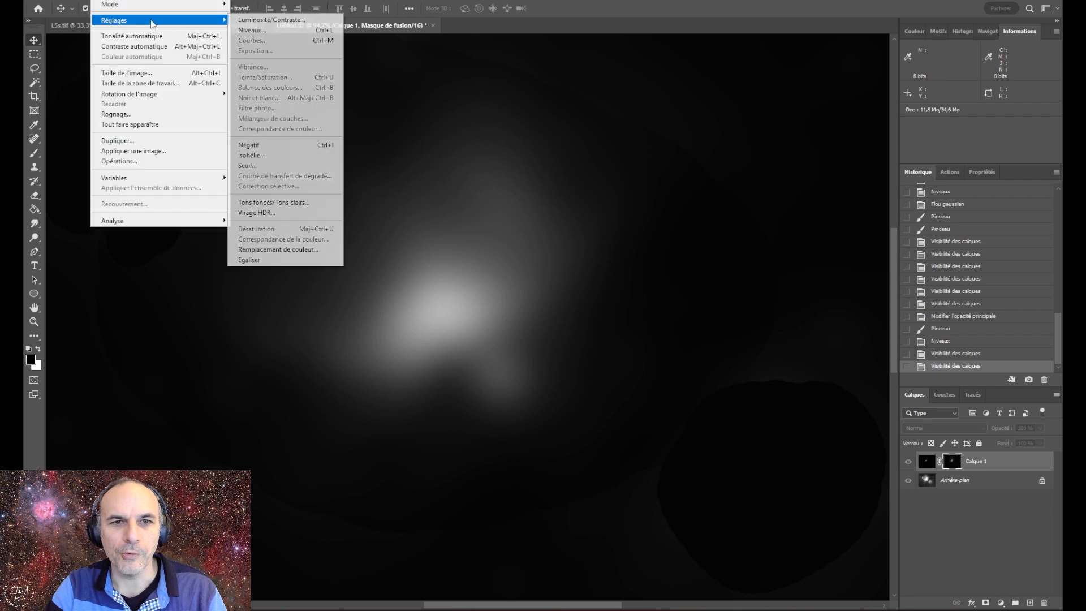
click(252, 31)
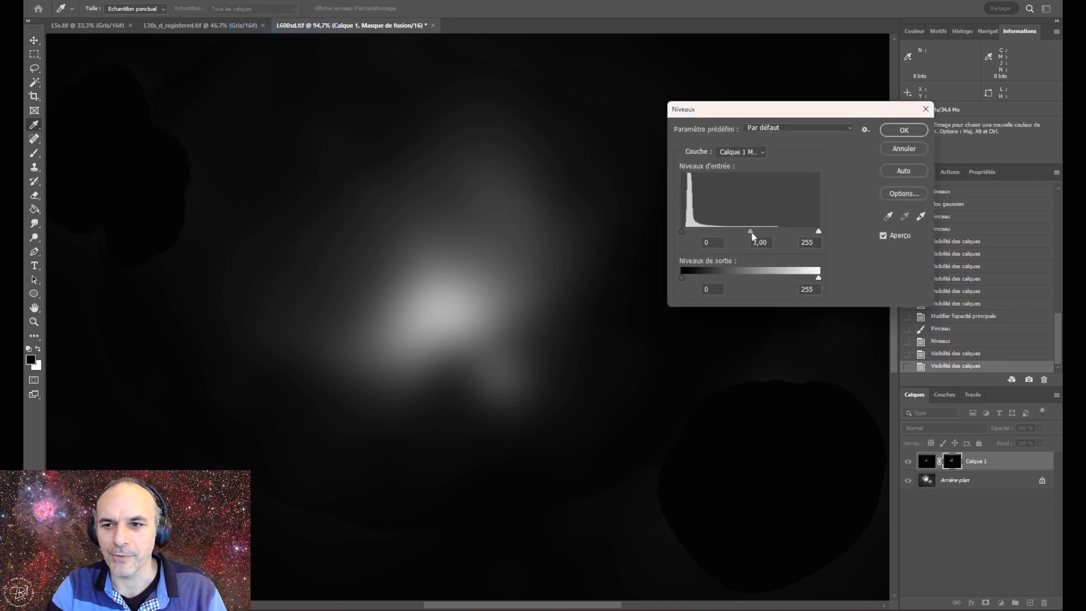
drag(751, 234, 740, 229)
key(Return)
click(941, 304)
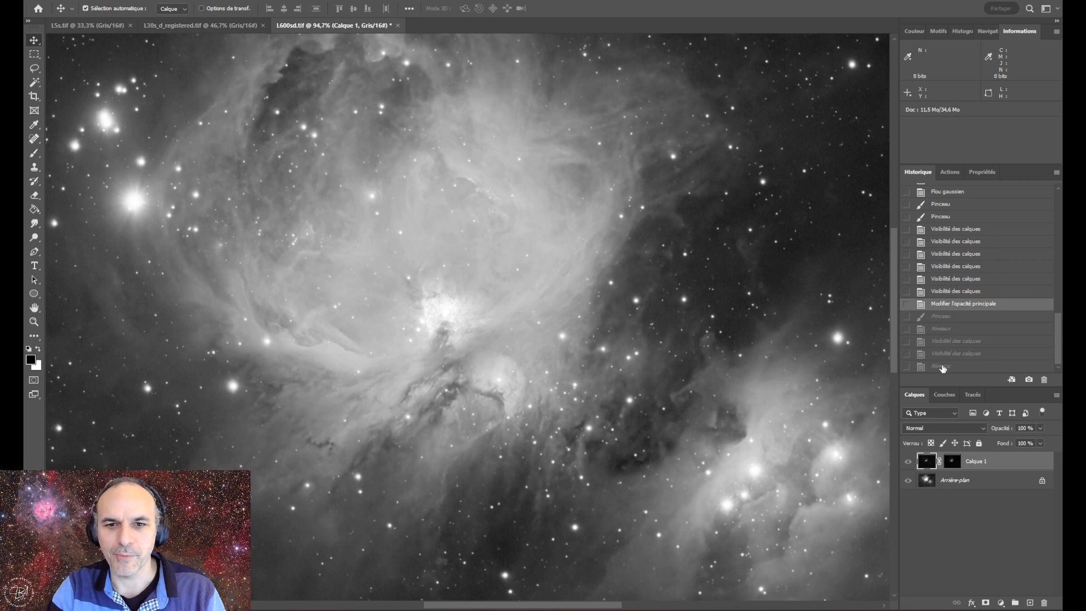
click(941, 367)
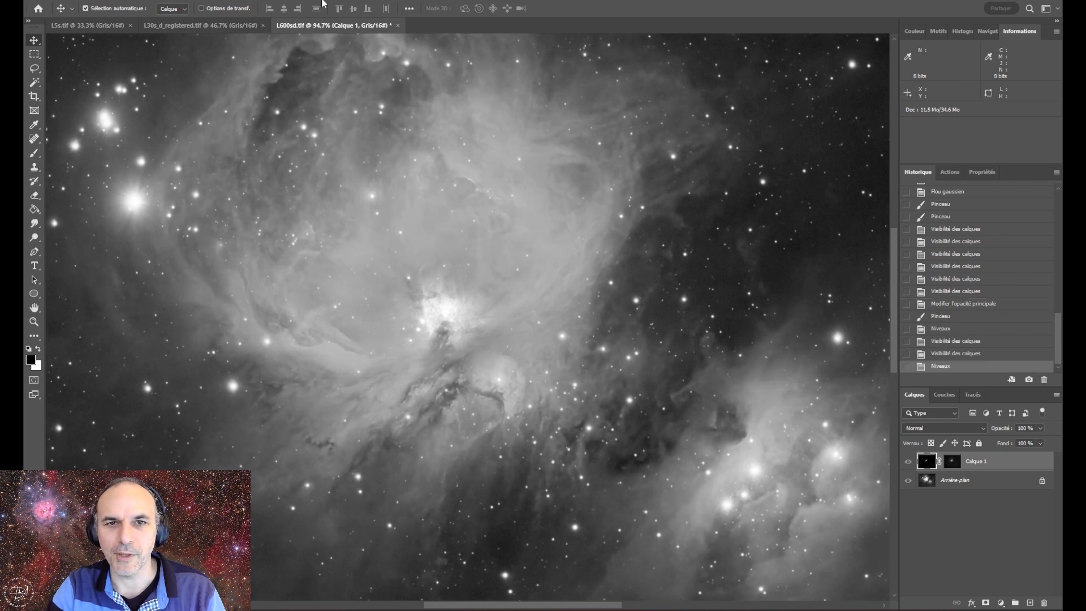
Examine the nebula's core in the composite up close, and bring up the L5s.tif exposure for comparison
click(34, 321)
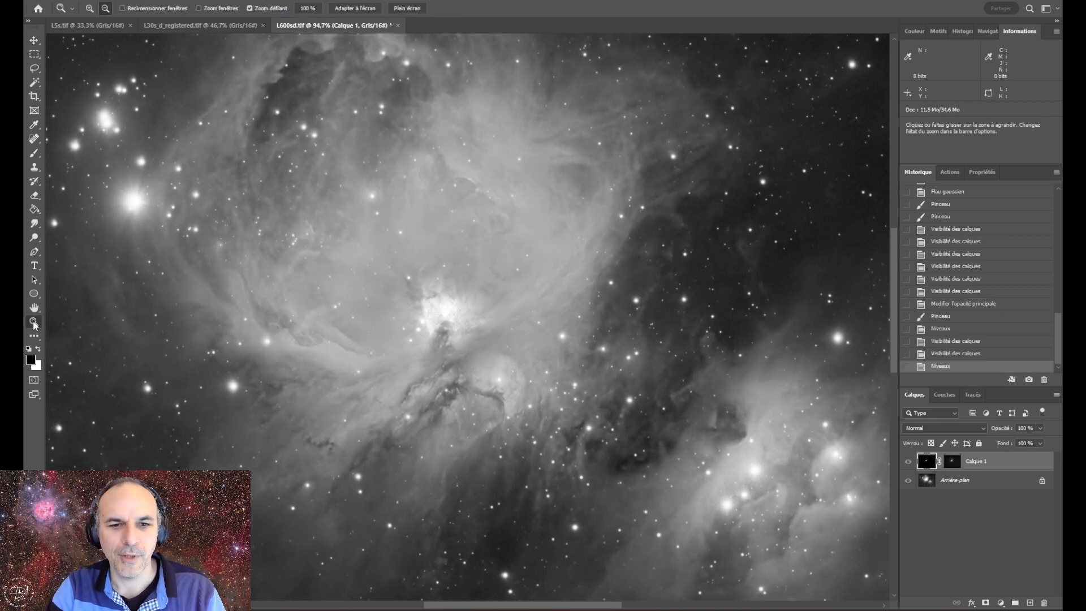
click(354, 8)
drag(424, 248, 354, 266)
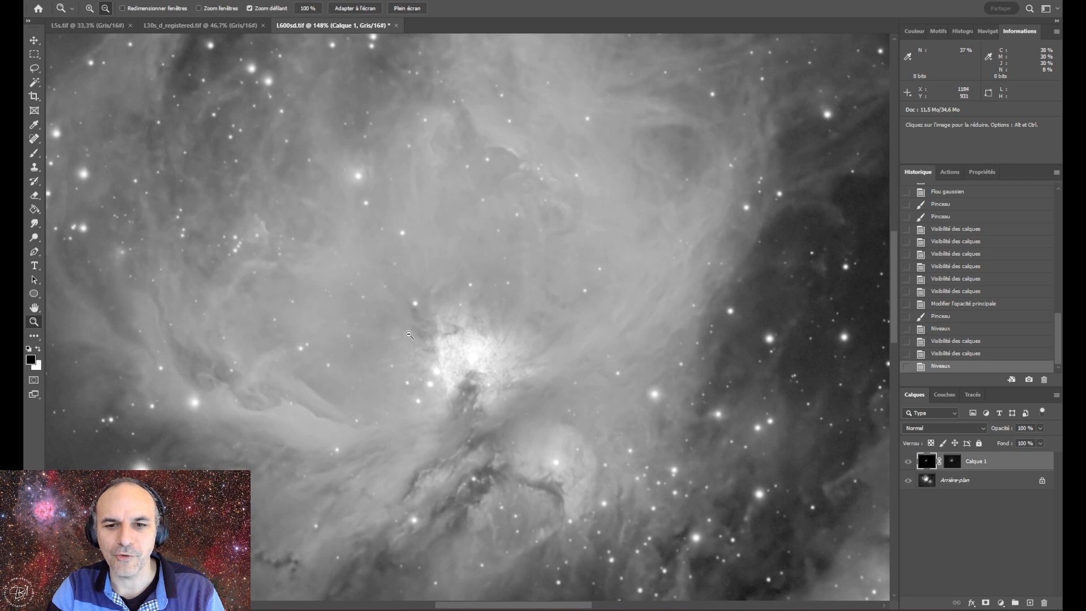
drag(409, 334, 504, 349)
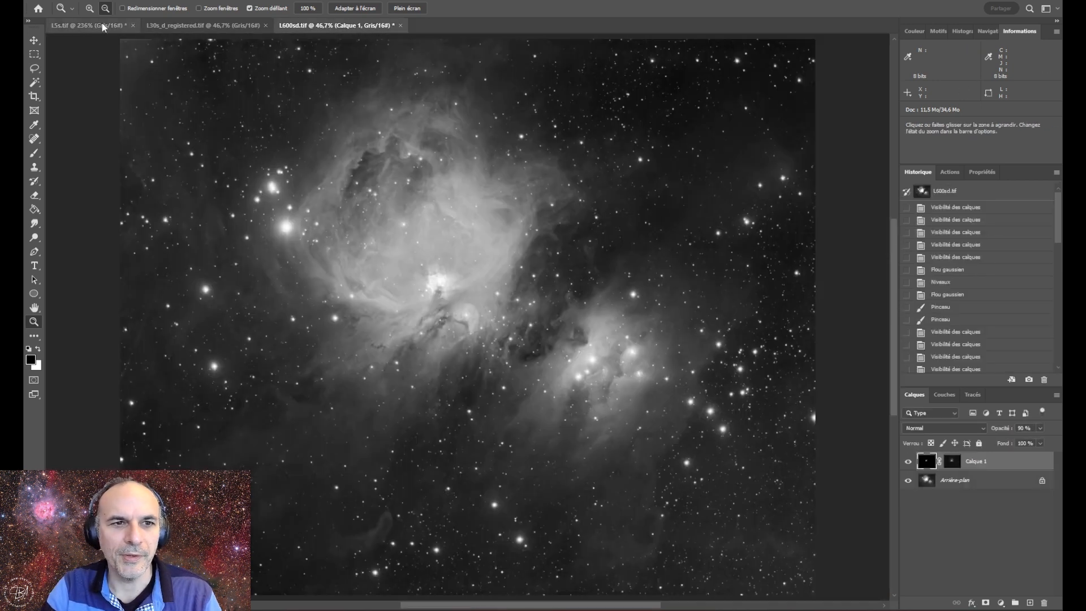
click(104, 28)
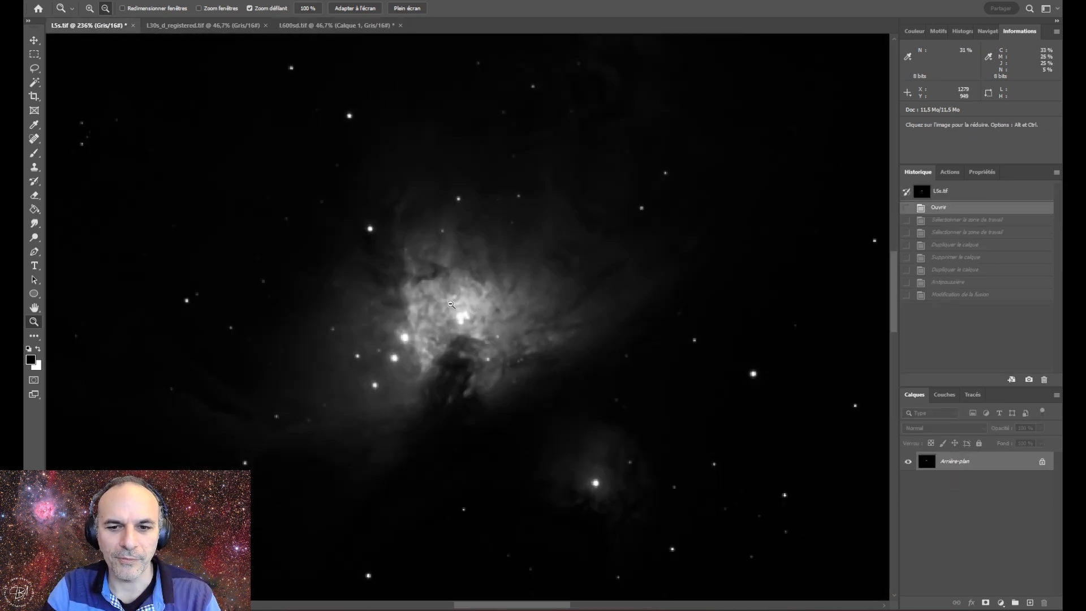
Copy the entire L5s.tif image into L600sd.tif as a new layer, Calque 2, and add a black layer mask to it
key(ctrl+a)
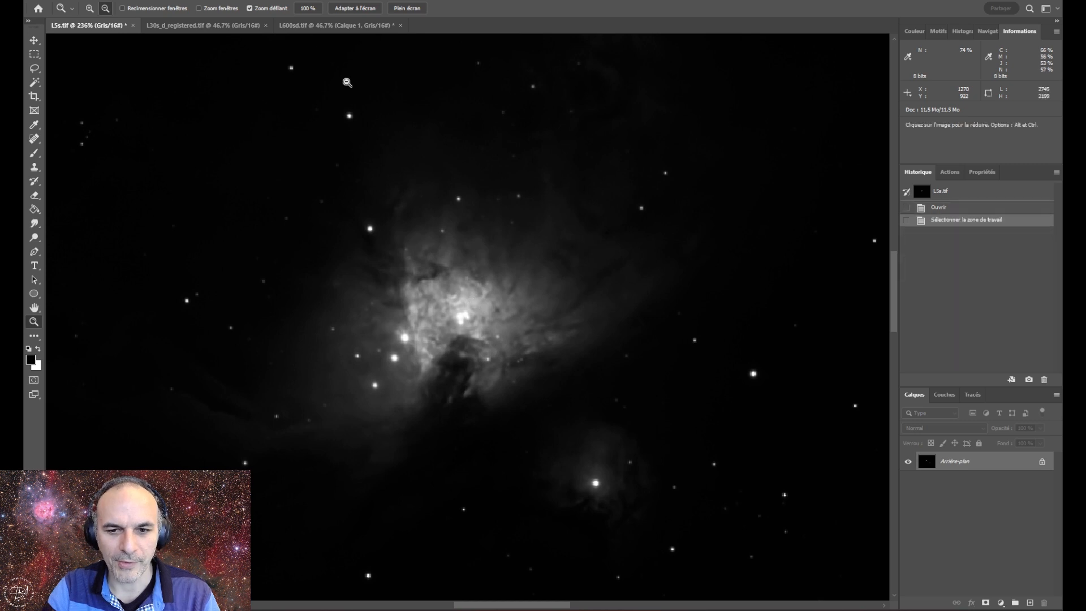
click(315, 26)
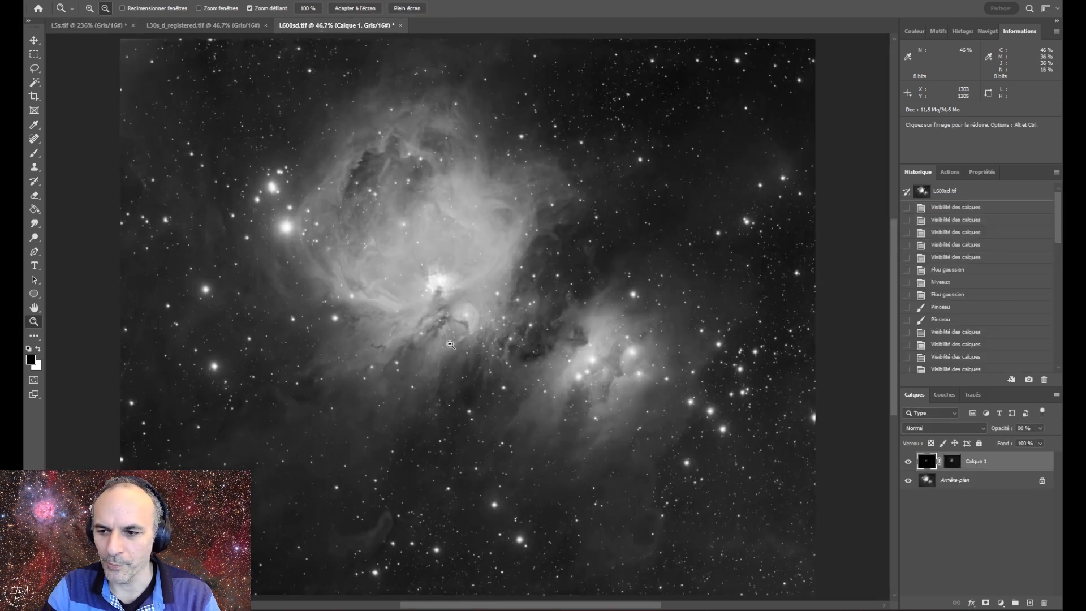
key(ctrl+v)
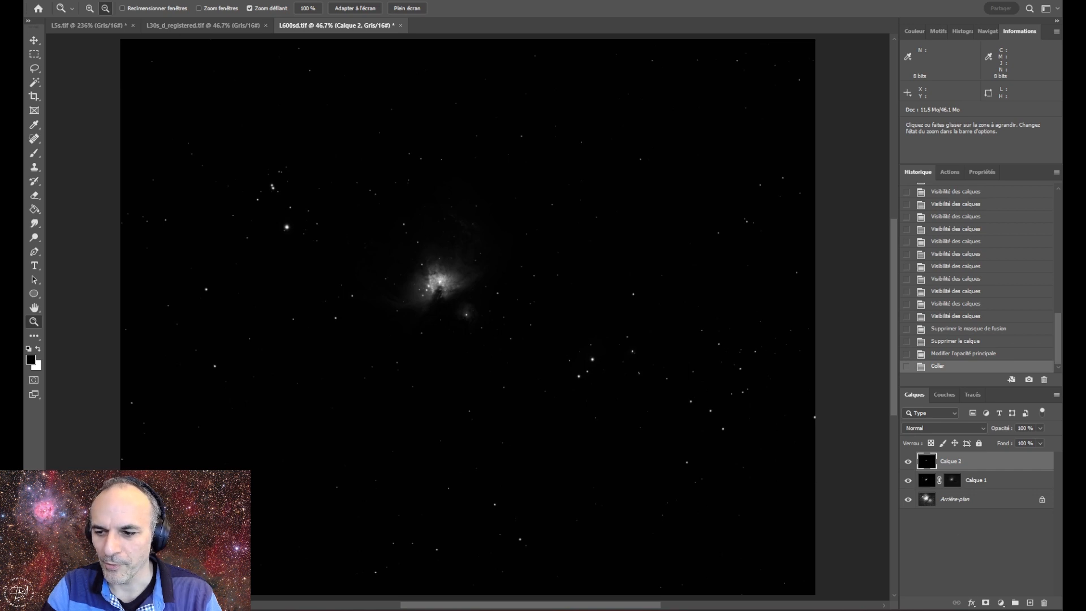
alt+click(986, 603)
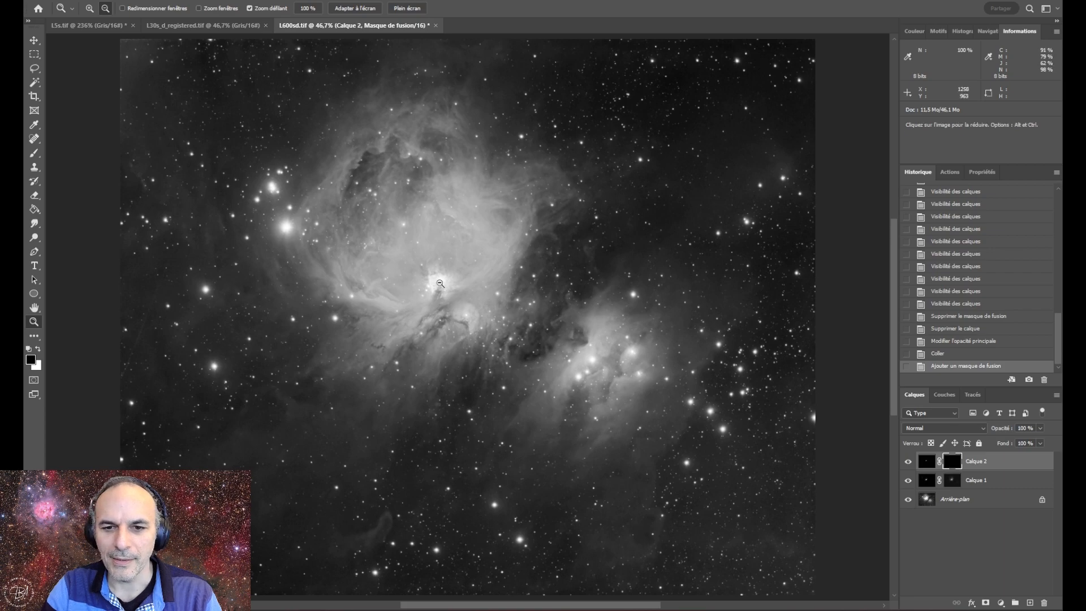
Paint white over the nebula's burnt-out central stars on Calque 2's mask with a 10 px brush
drag(440, 283, 543, 420)
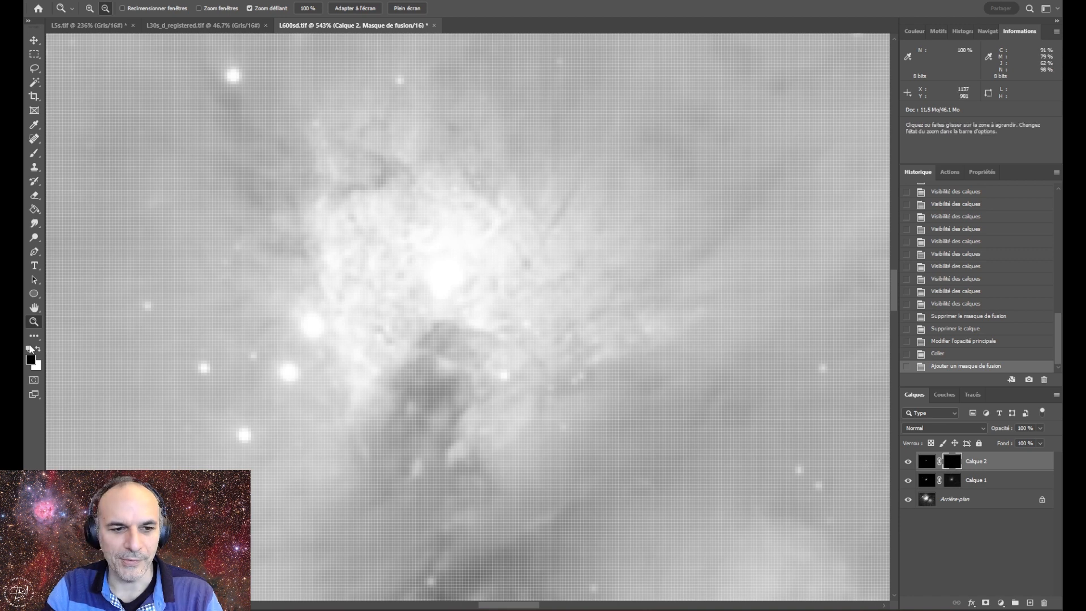
click(38, 348)
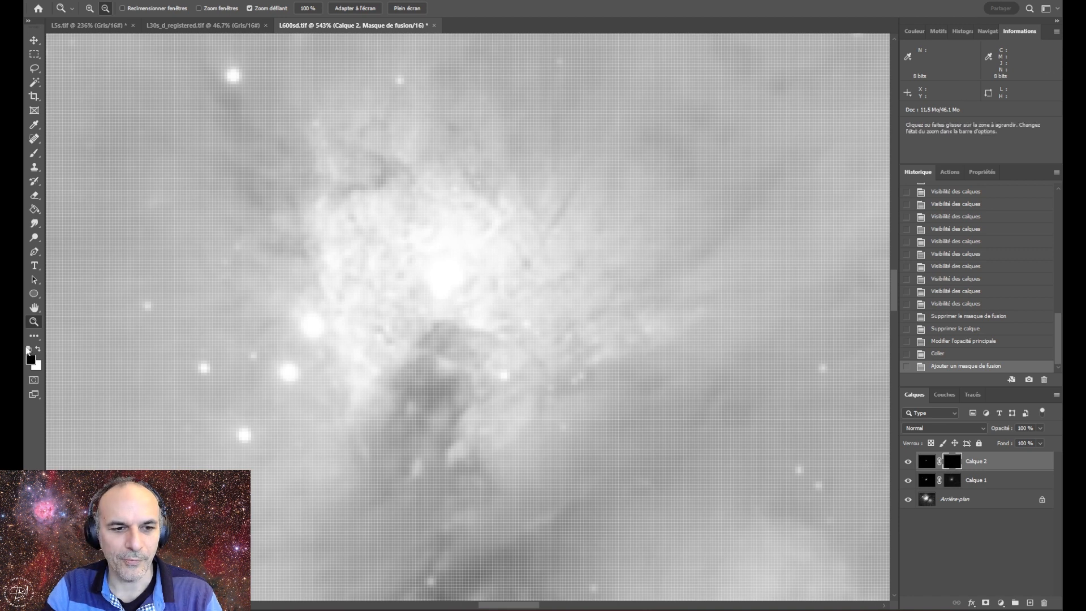
click(34, 150)
click(101, 8)
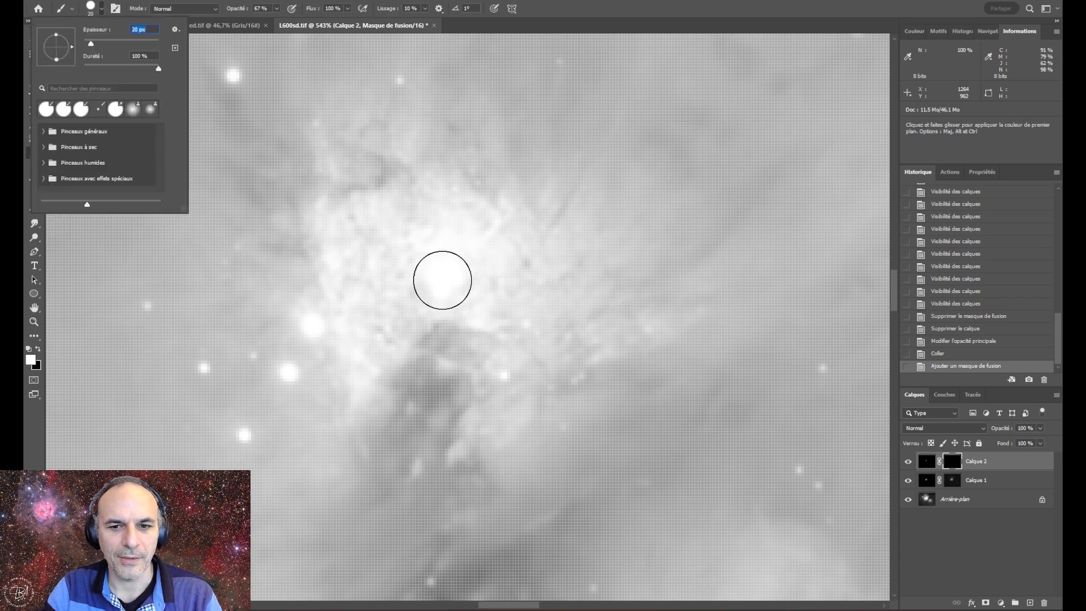
click(91, 44)
drag(92, 44, 88, 44)
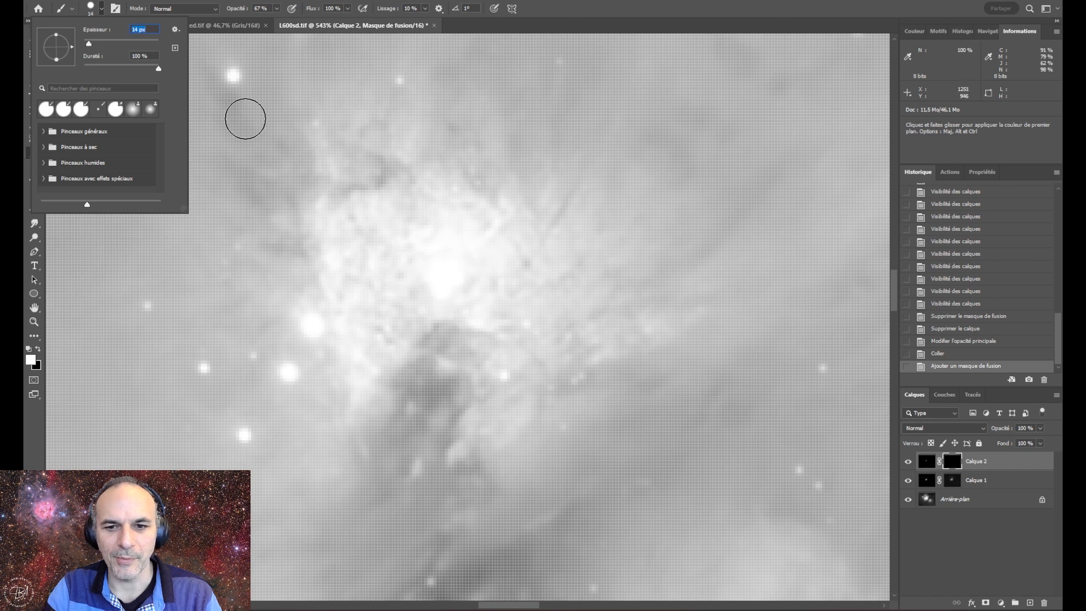
drag(88, 44, 87, 44)
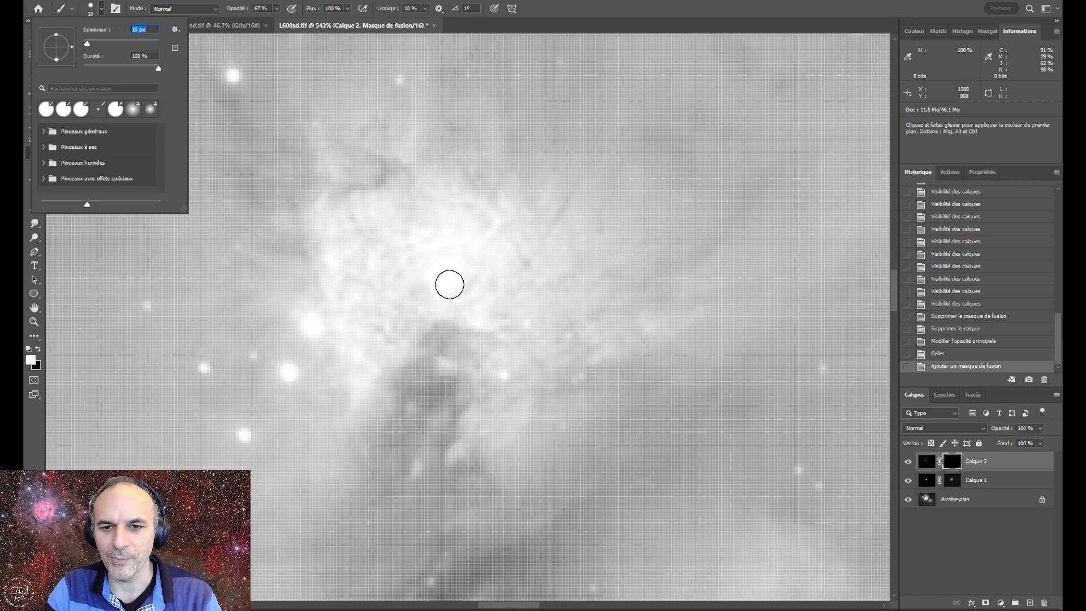
key(Return)
click(443, 288)
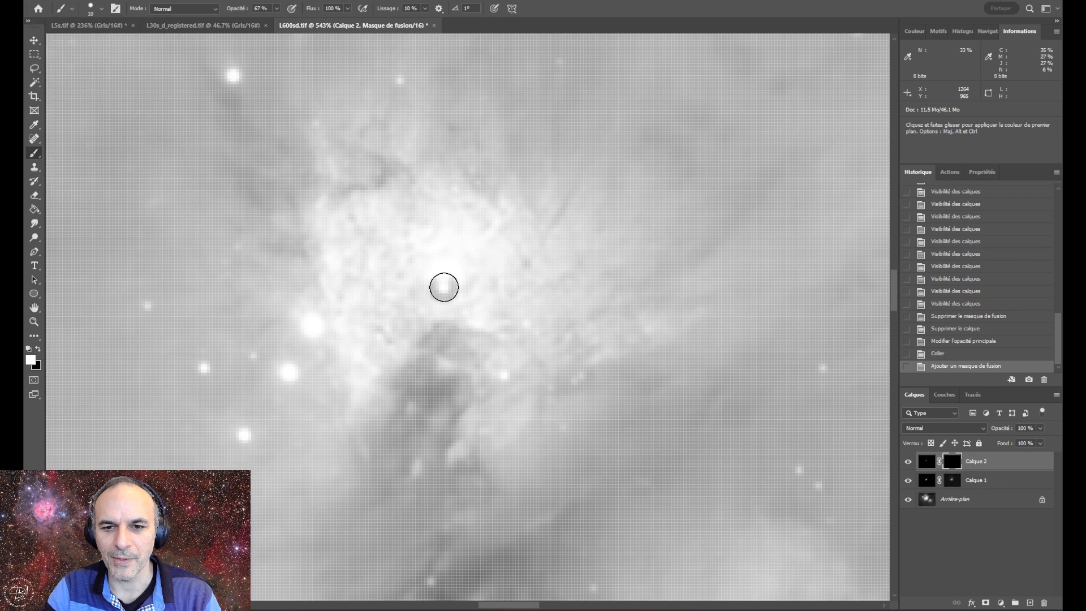
mouse_move(443, 270)
mouse_down()
mouse_move(434, 274)
mouse_move(455, 276)
mouse_move(447, 275)
mouse_up()
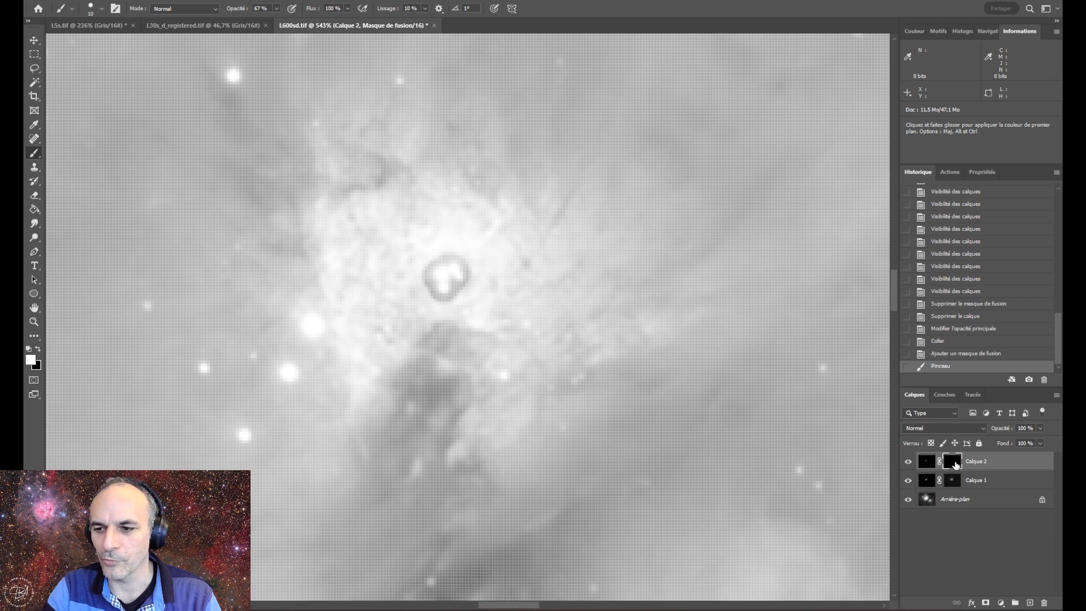
Soften the painted spot on Calque 2's mask with a Gaussian blur of 5 pixels radius
alt+click(955, 464)
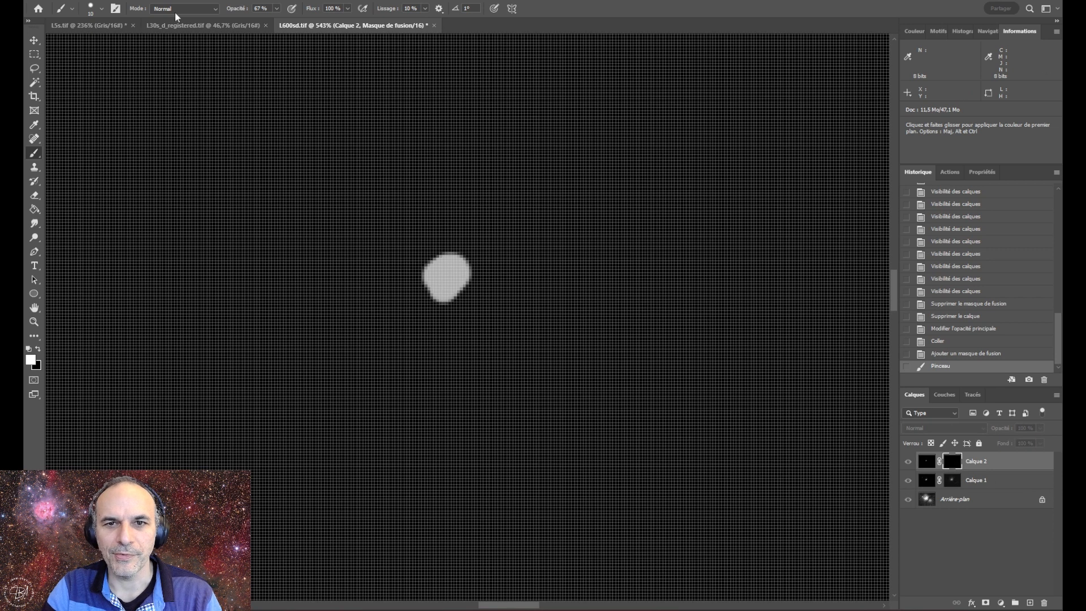
click(215, 0)
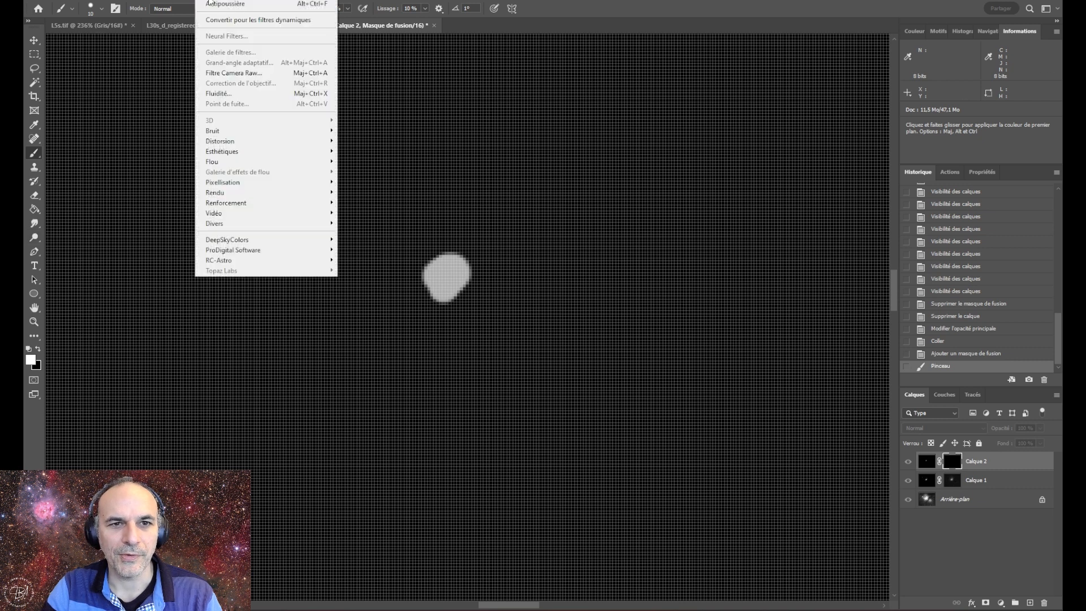
mouse_move(225, 164)
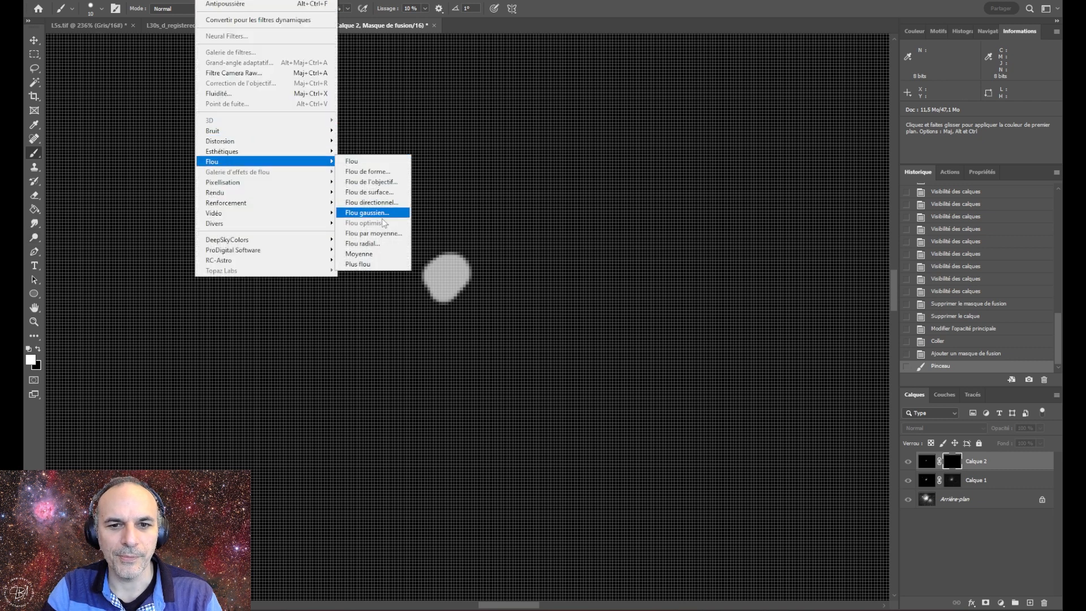
click(376, 213)
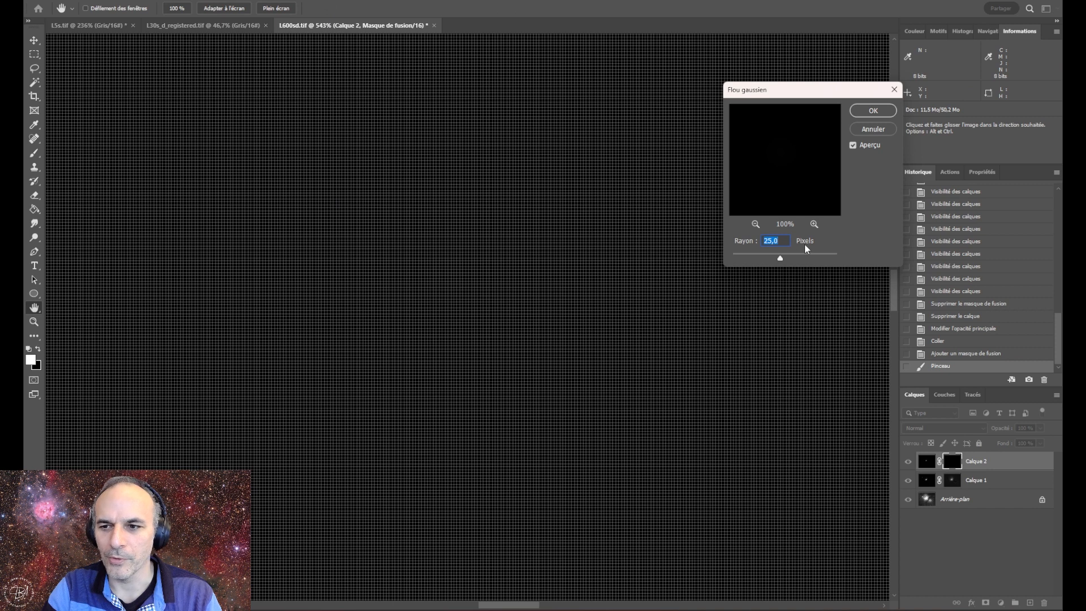
text(5)
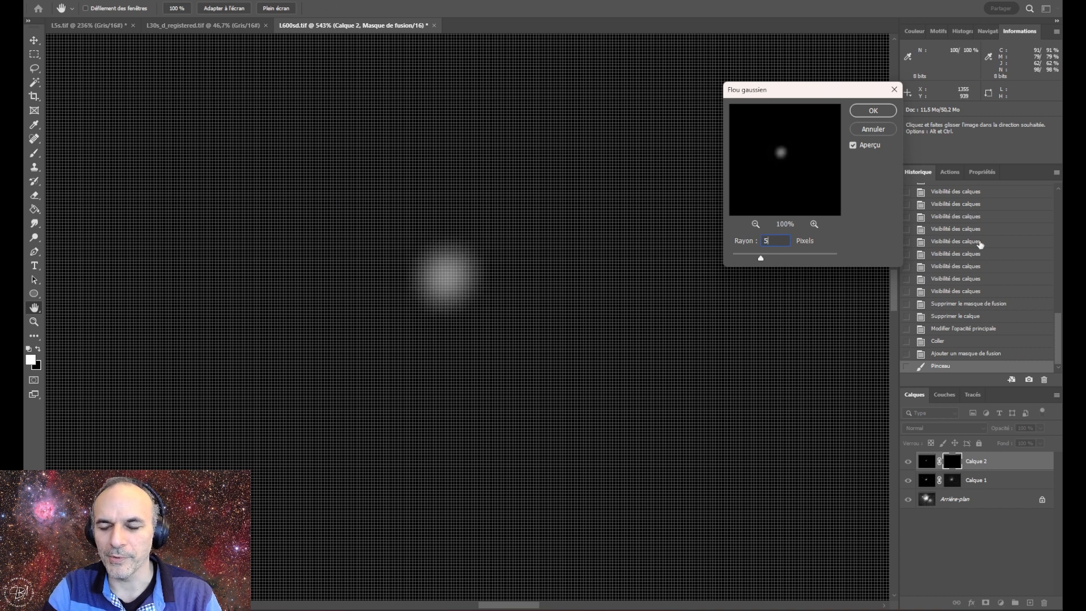
click(862, 116)
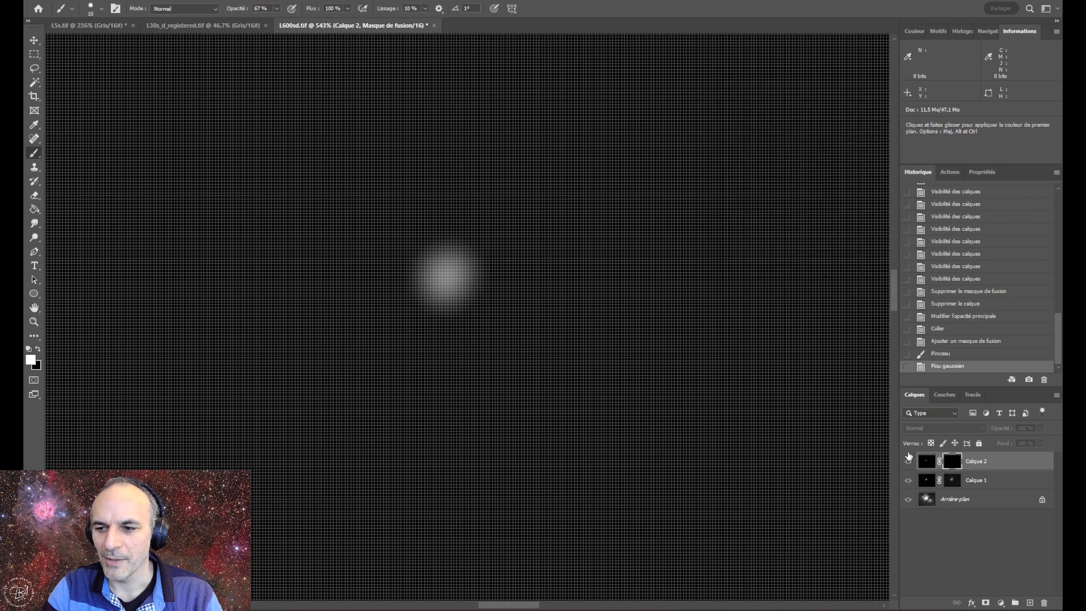
Examine the nebula's core in the composite with Calque 2 hidden and shown
click(930, 461)
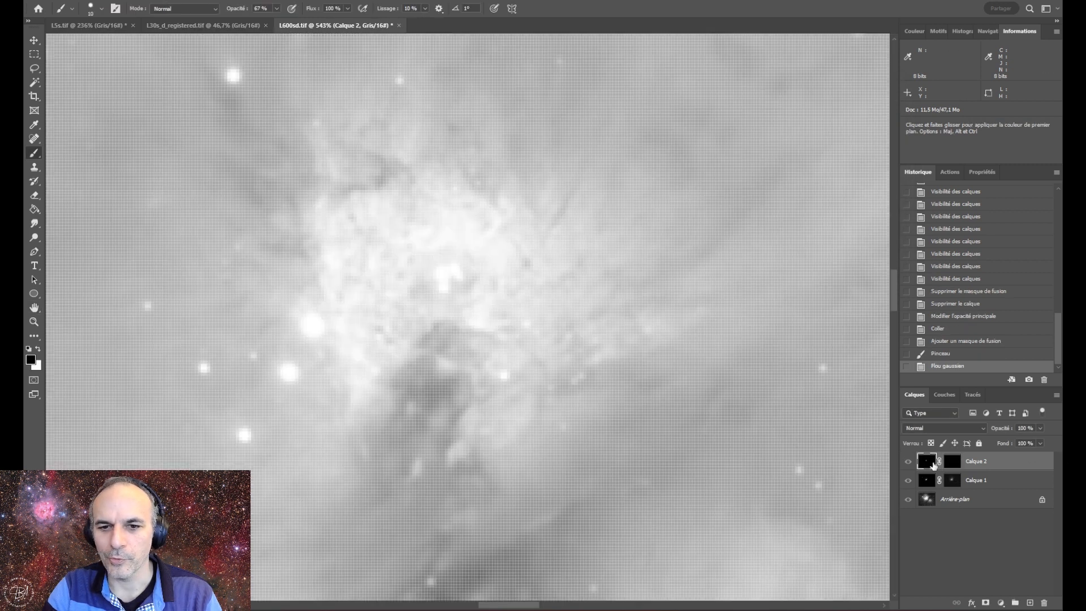
click(907, 463)
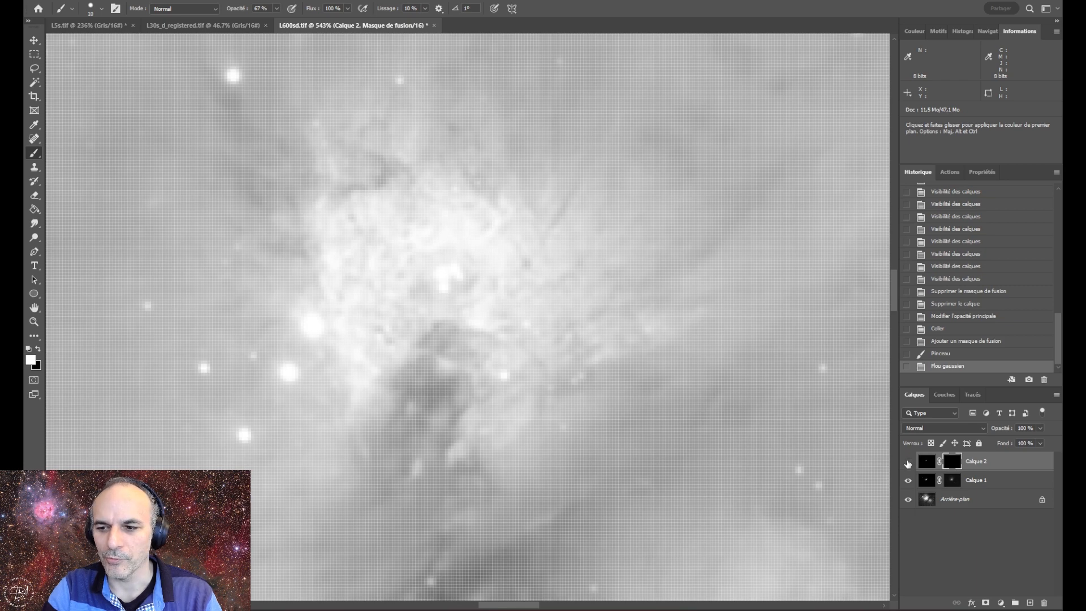
click(907, 463)
click(907, 463)
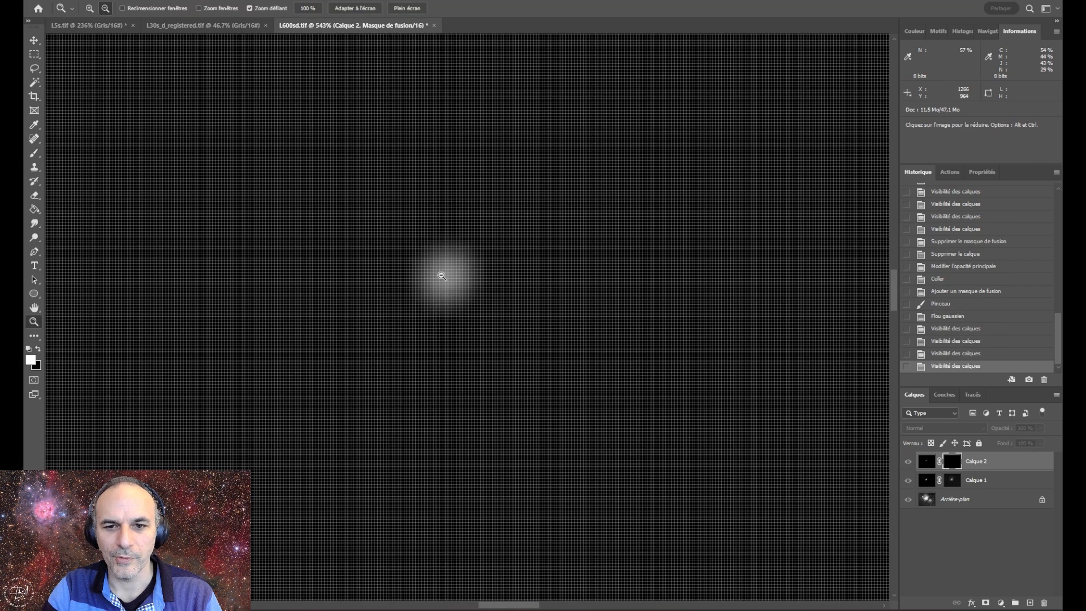
alt+click(441, 276)
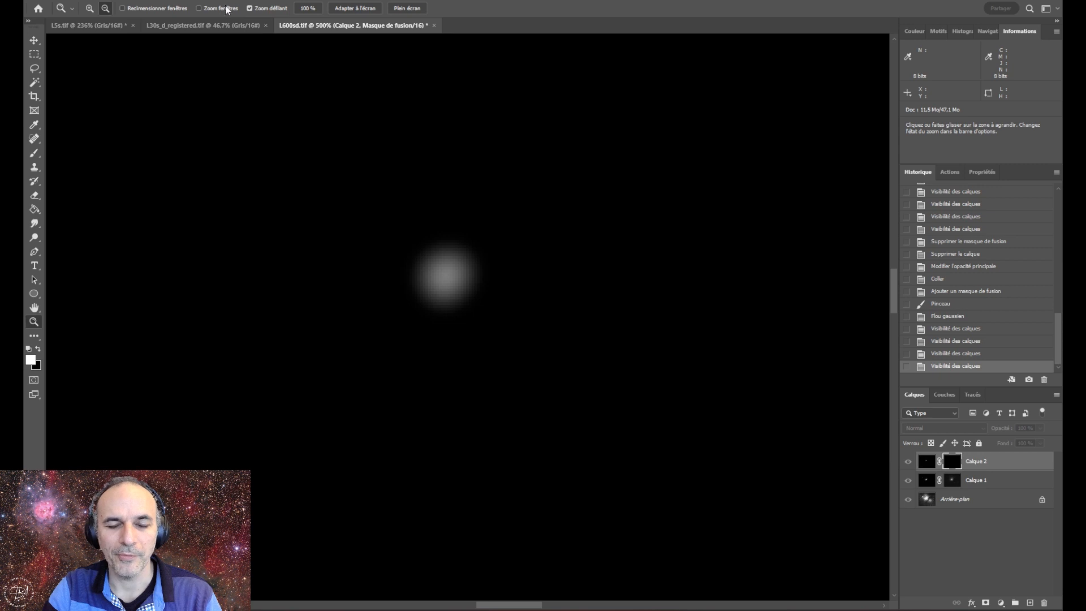
click(205, 0)
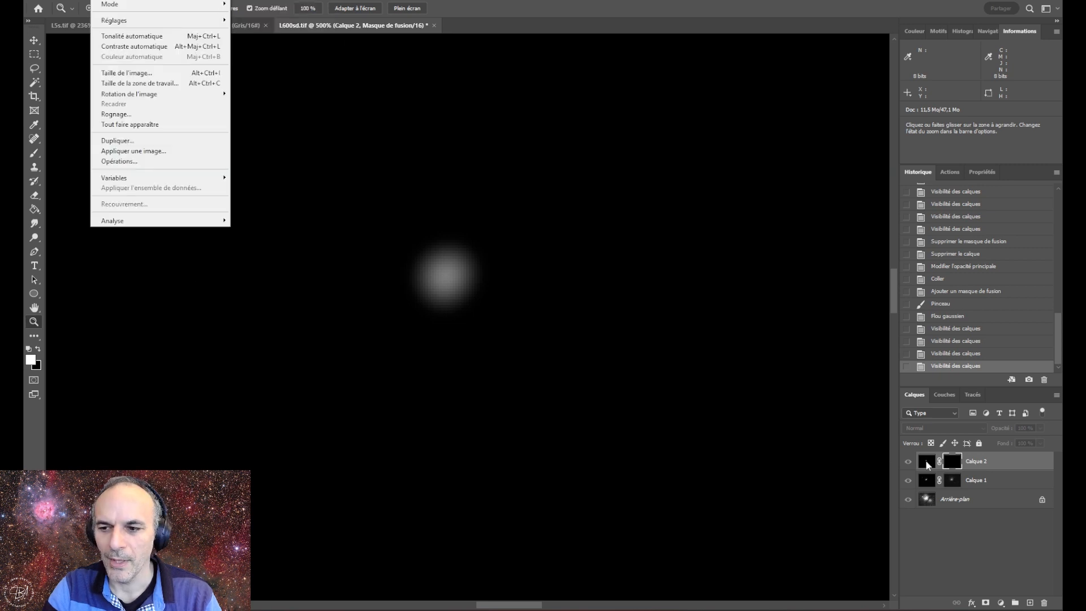
click(926, 462)
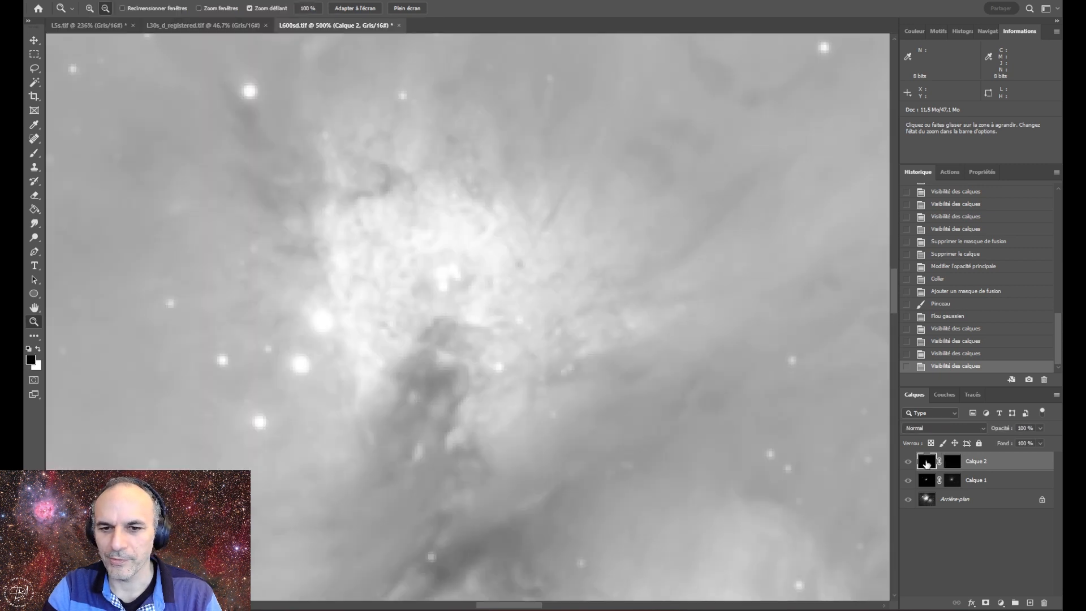
key(ctrl+backslash)
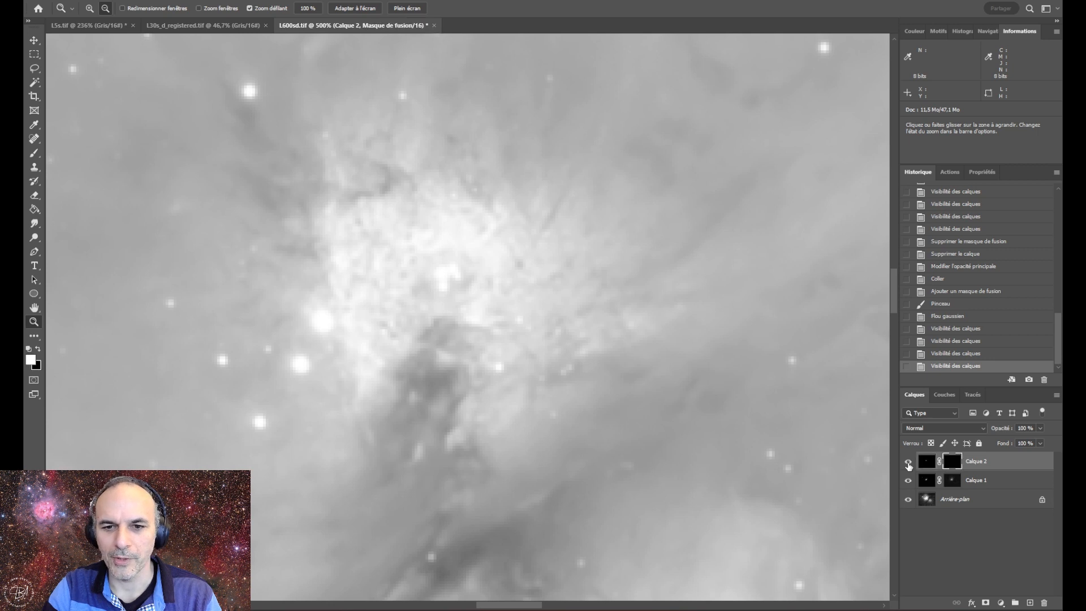
click(908, 462)
click(908, 462)
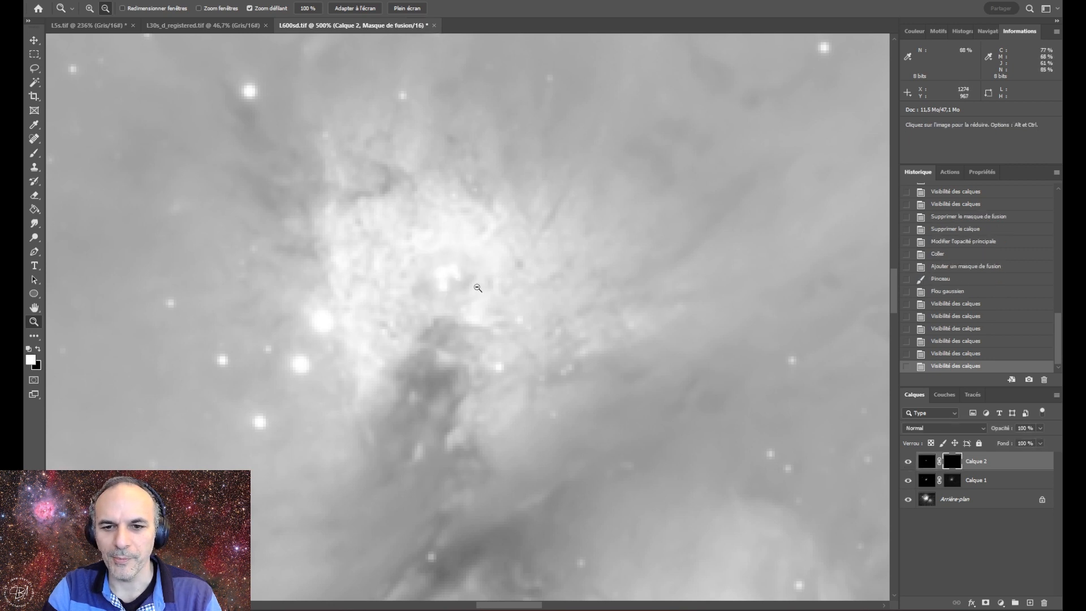
click(908, 462)
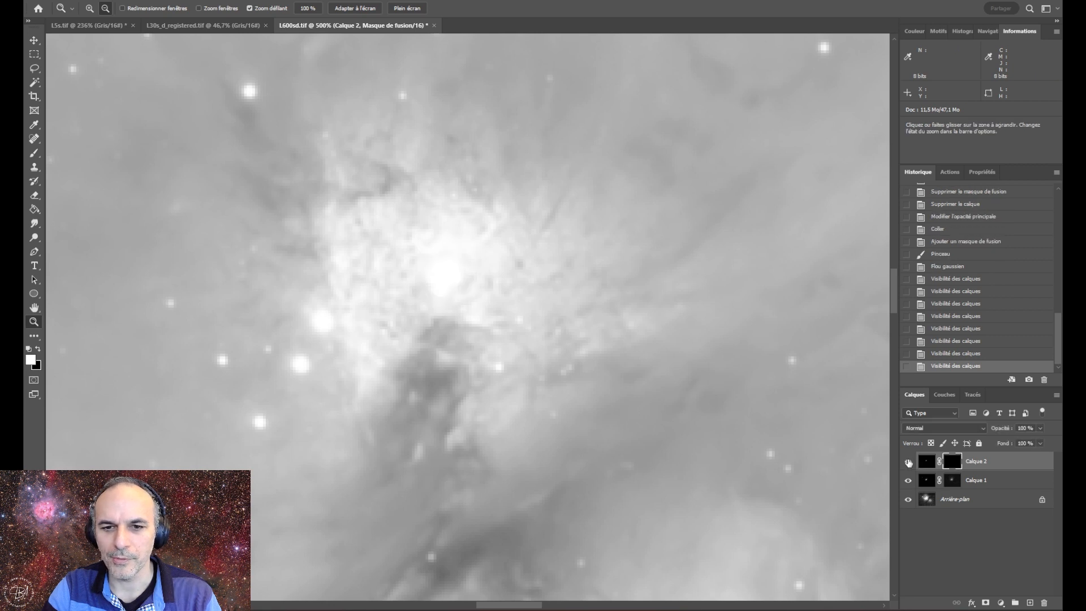
click(908, 462)
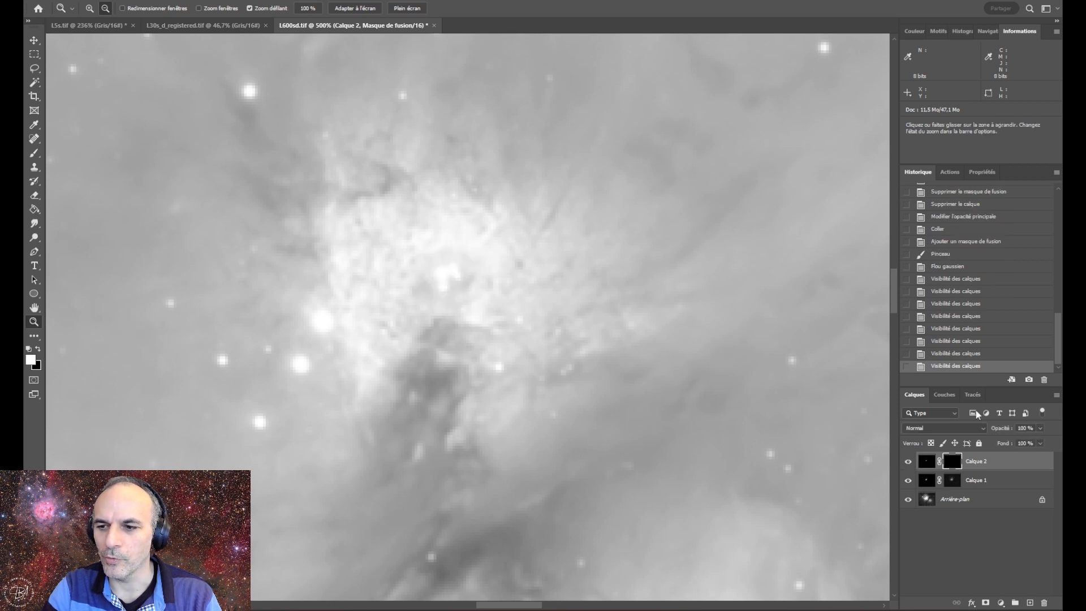
Adjust Calque 2's mask with Levels, midtones 0.53 and white input 210, and compare the composite with the layer hidden and shown
alt+click(955, 464)
click(123, 1)
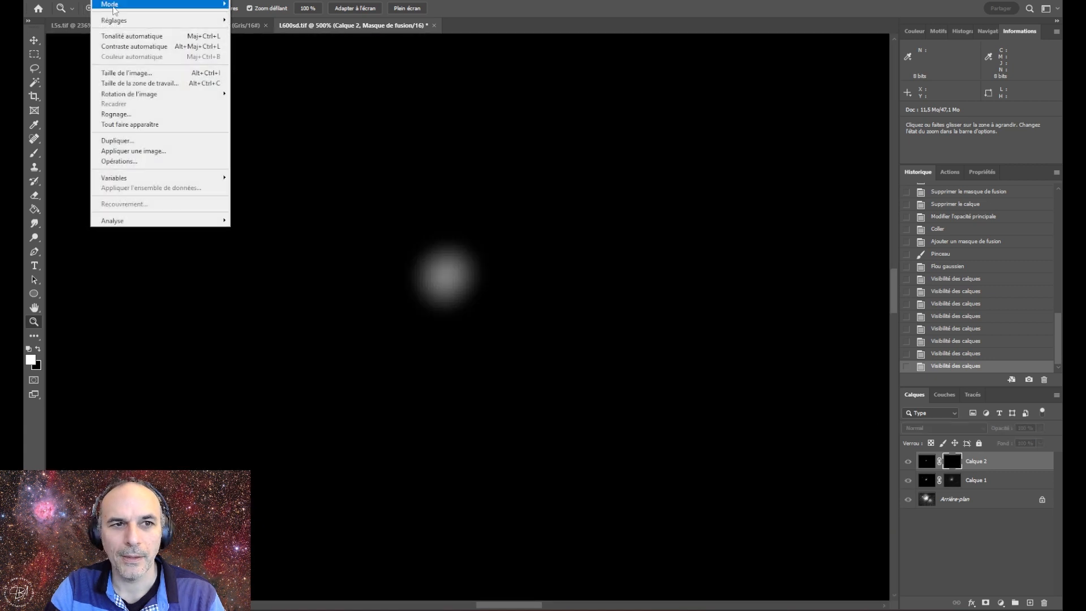
mouse_move(130, 21)
click(254, 34)
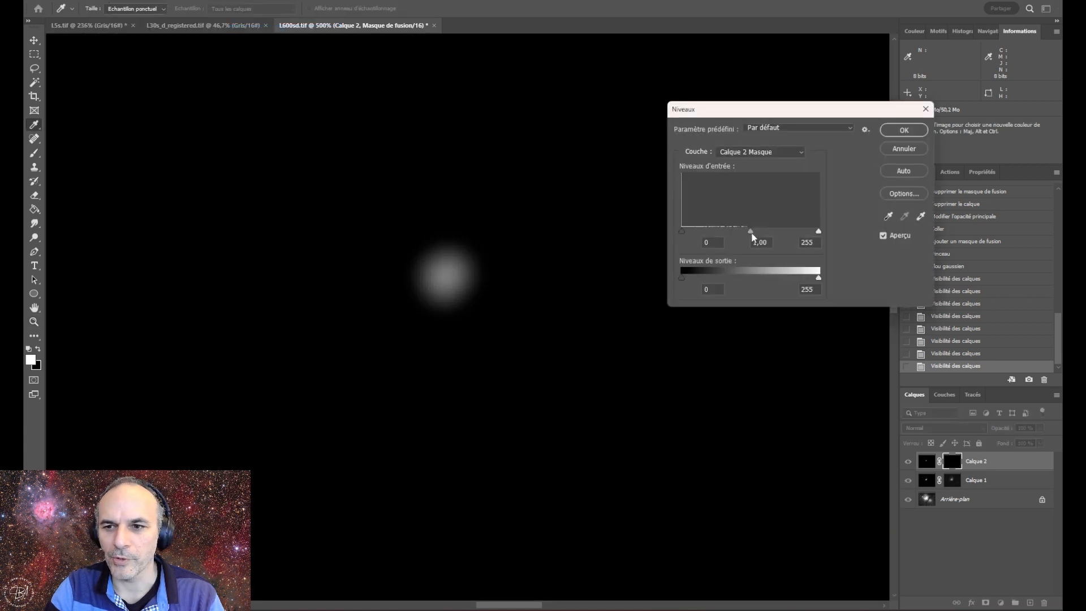
mouse_move(751, 234)
mouse_down()
mouse_move(813, 231)
mouse_move(760, 231)
mouse_up()
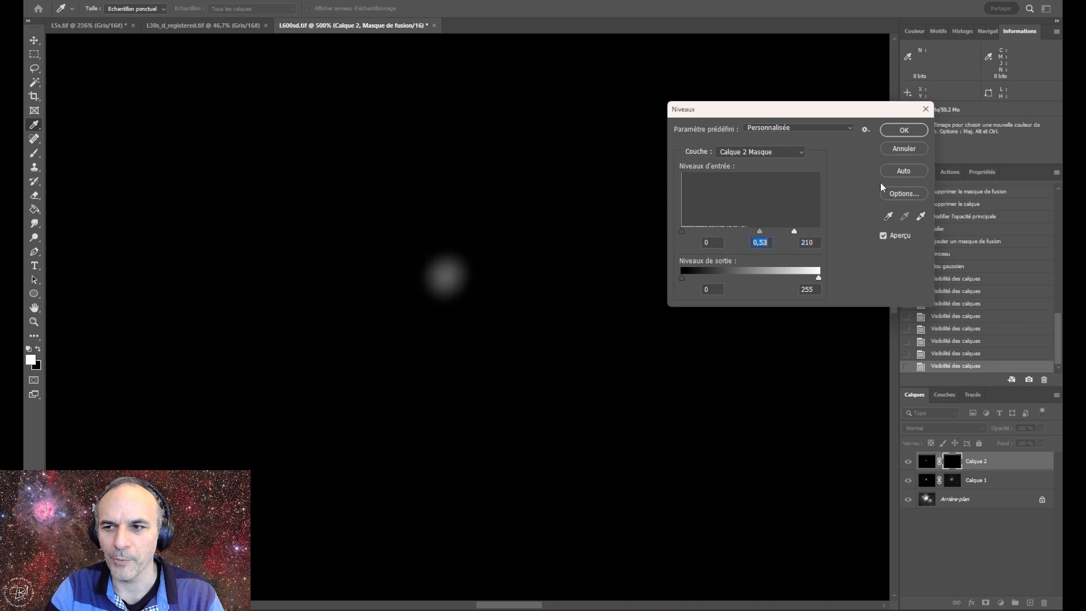
key(z)
click(903, 130)
click(927, 463)
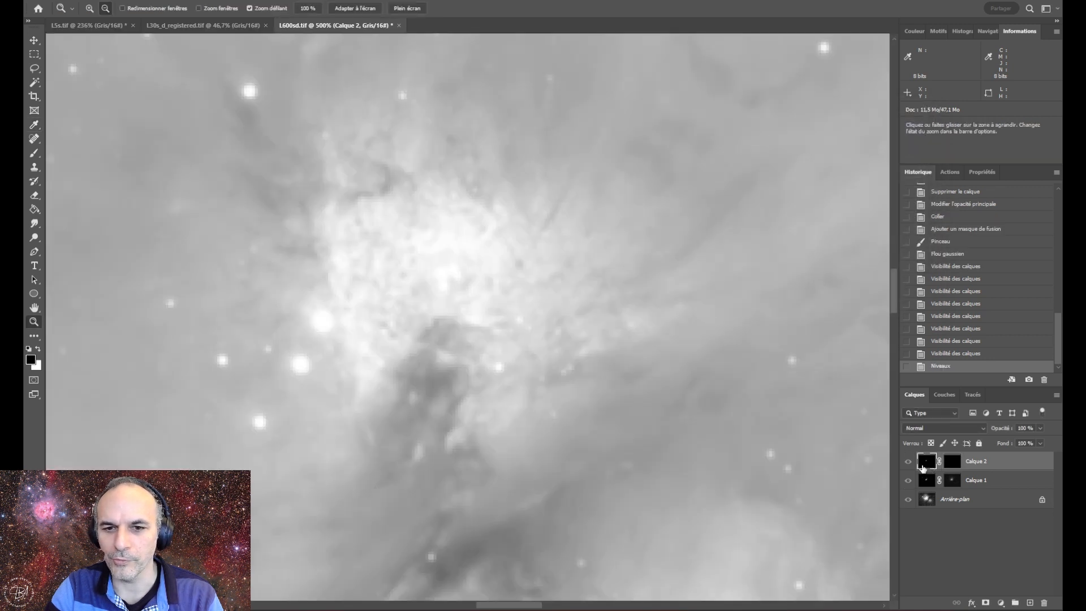
click(908, 462)
click(907, 462)
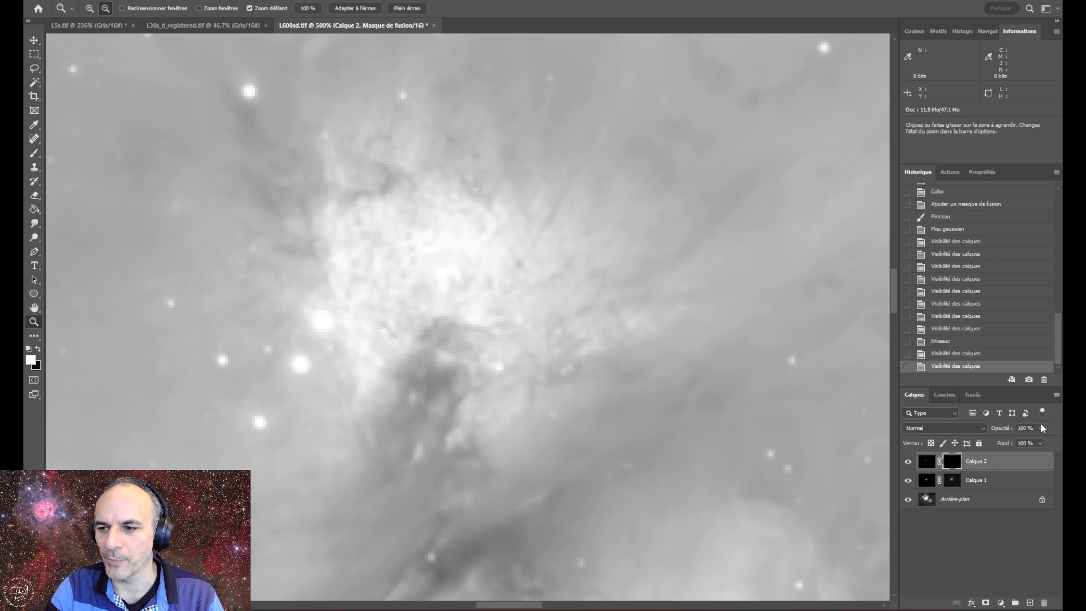
Lower Calque 2's opacity to about 90% and check the core with the layer hidden and shown
click(1039, 443)
drag(1040, 441, 1034, 444)
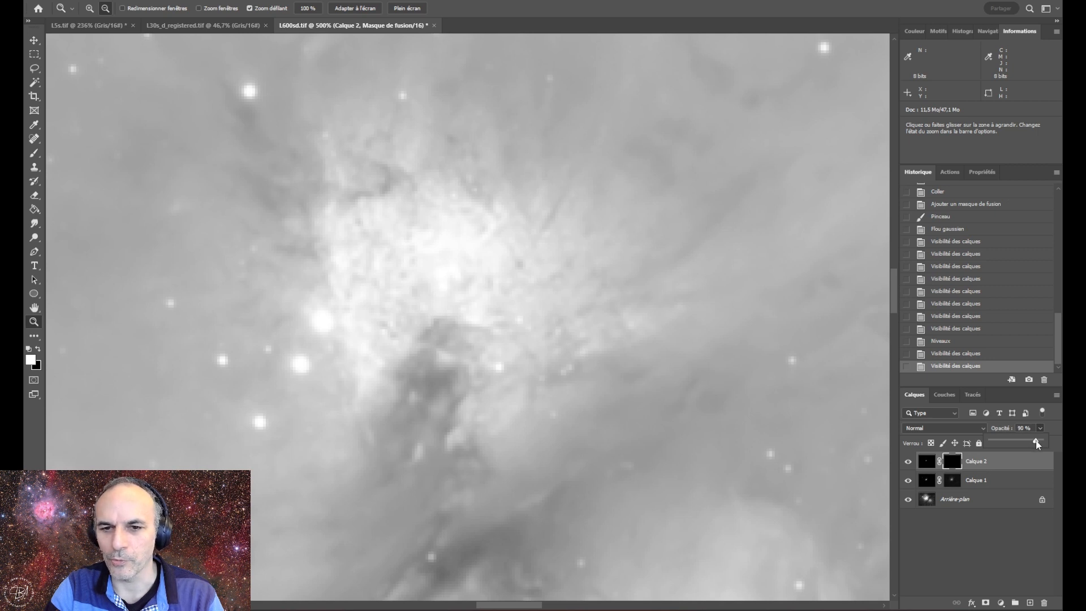
click(908, 462)
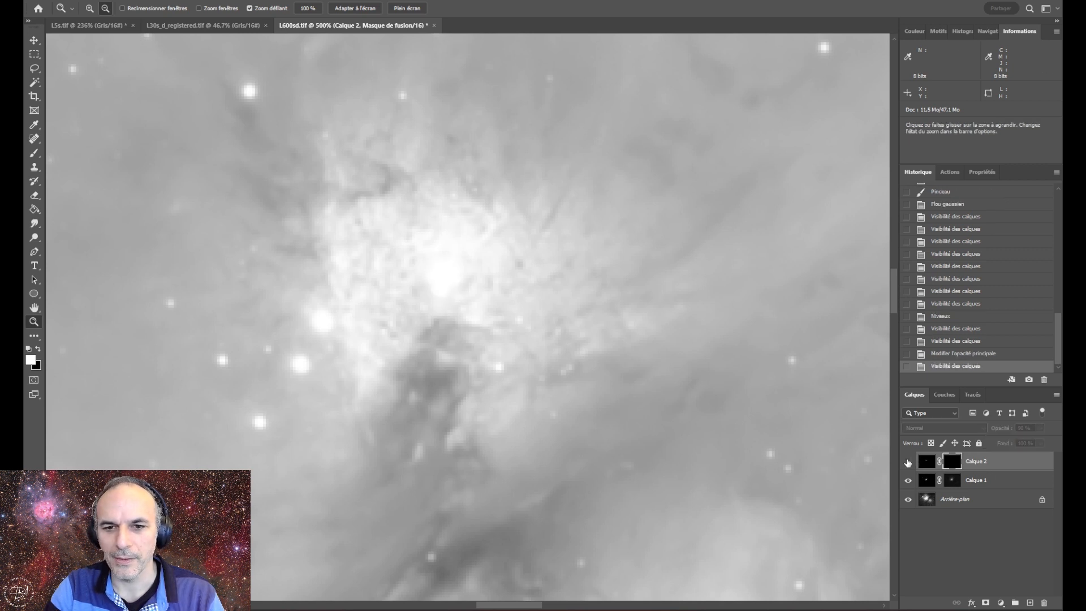
click(908, 462)
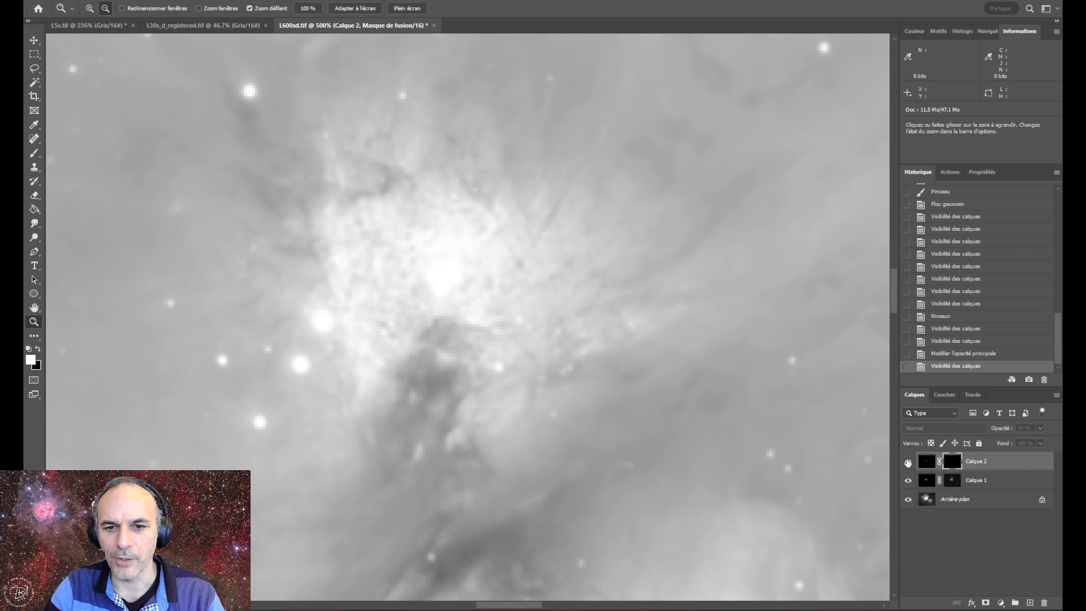
Compare the wider nebula around the core with Calque 2 hidden and shown, and view the whole image
click(424, 267)
click(420, 263)
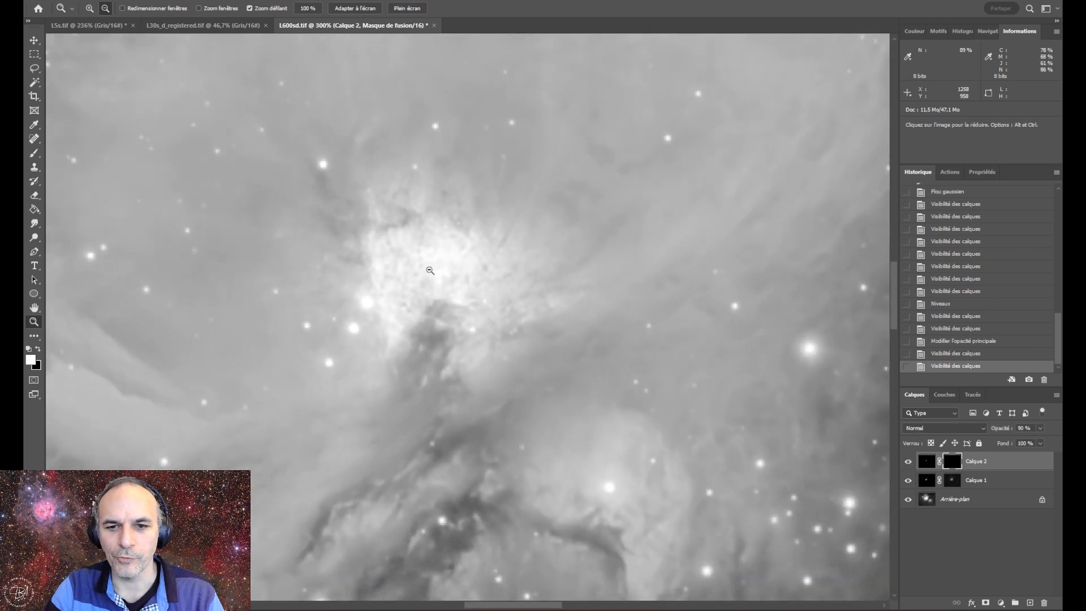
click(415, 259)
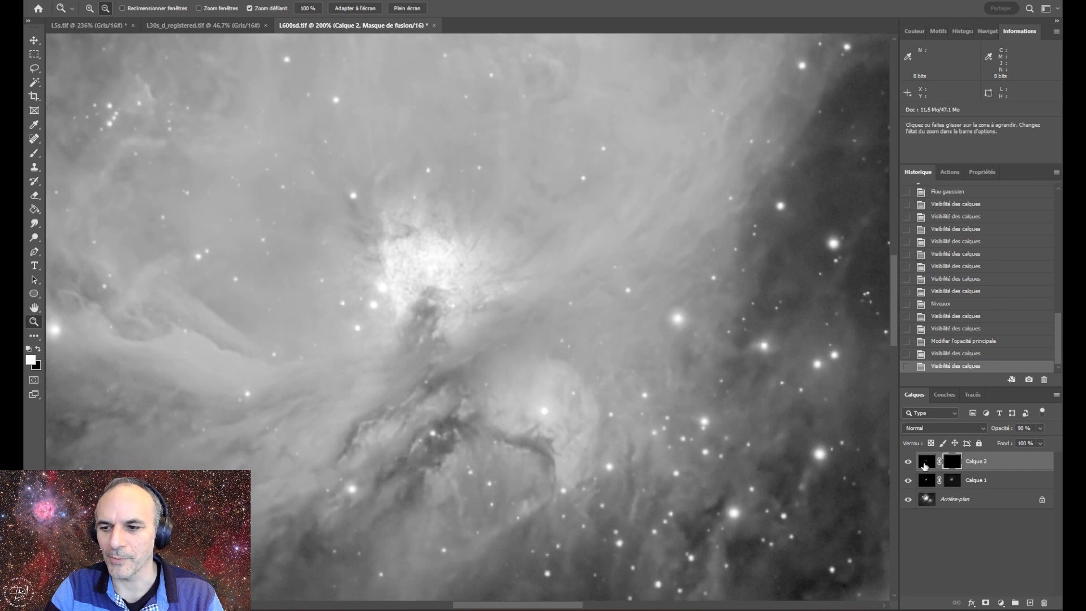
click(908, 462)
click(908, 463)
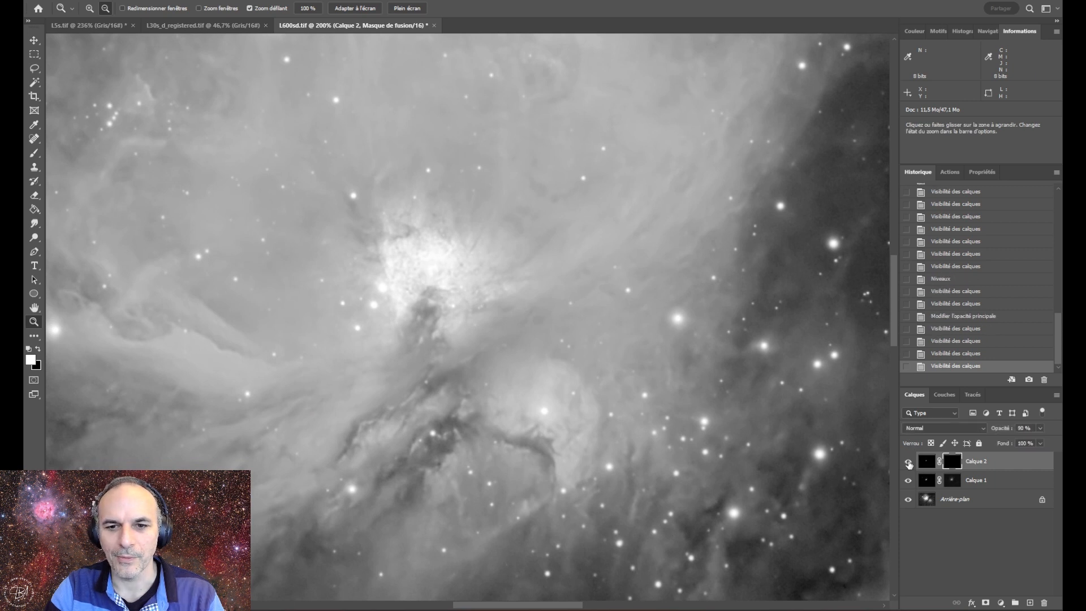
alt+click(420, 284)
click(350, 11)
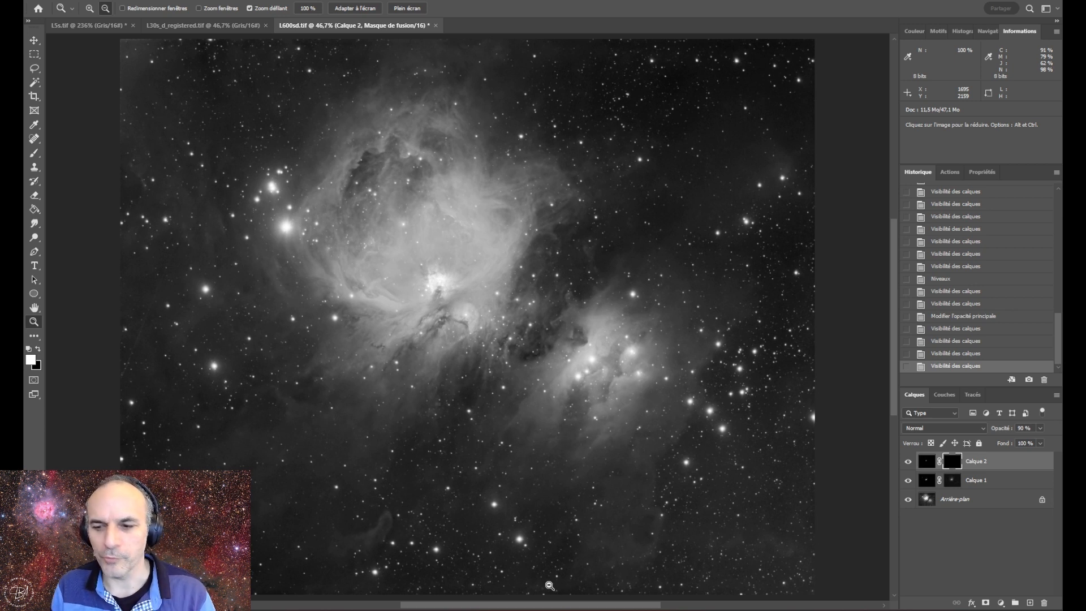
Copy the full contents of Calque 1's layer mask into a new document with the default settings
alt+click(953, 480)
alt+click(954, 482)
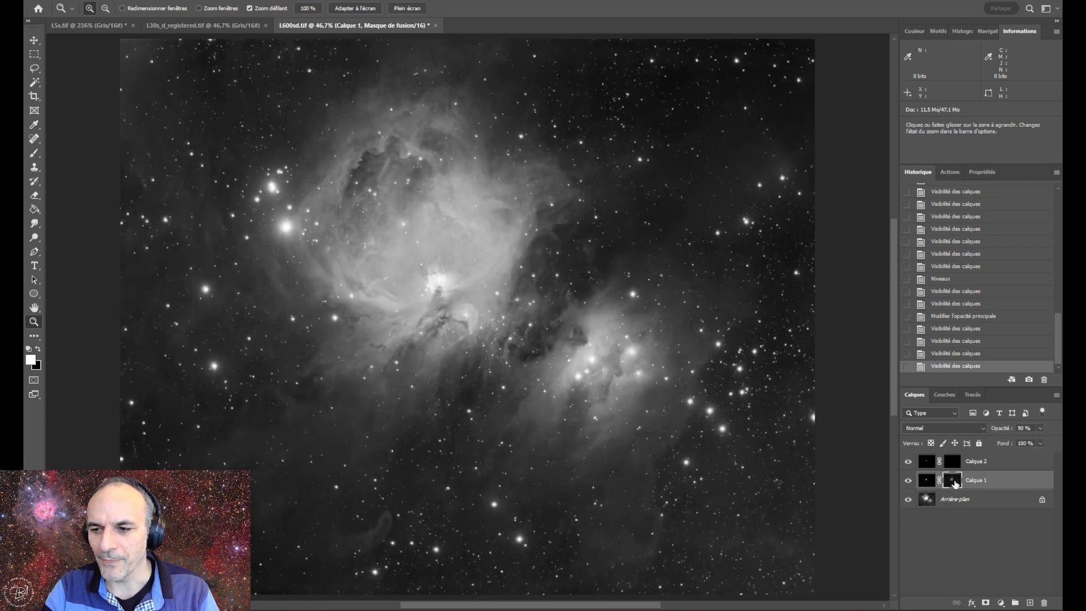
alt+click(954, 483)
key(ctrl+a)
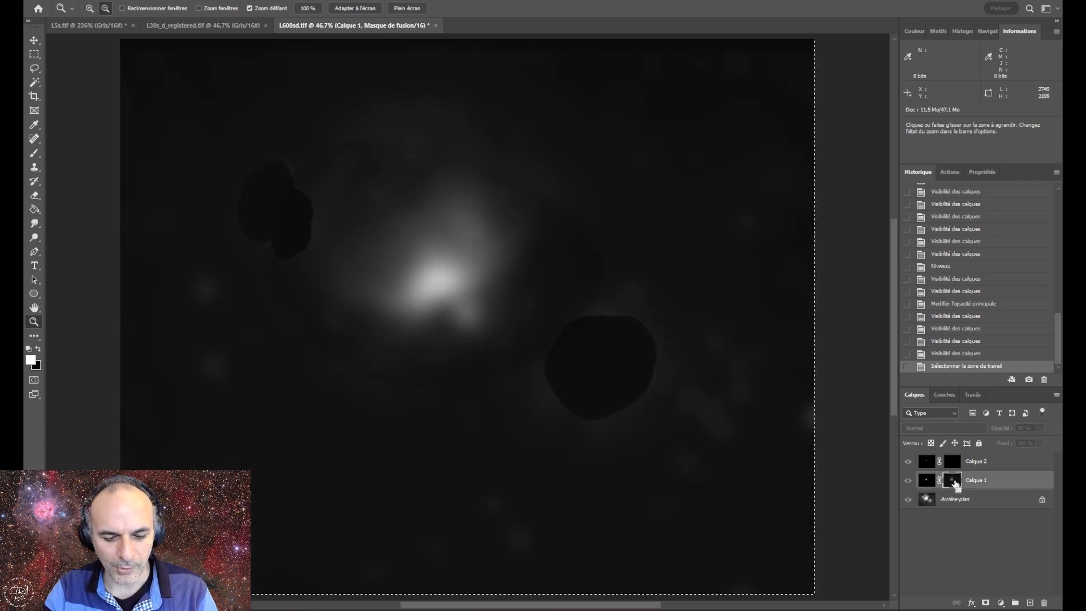
click(47, 1)
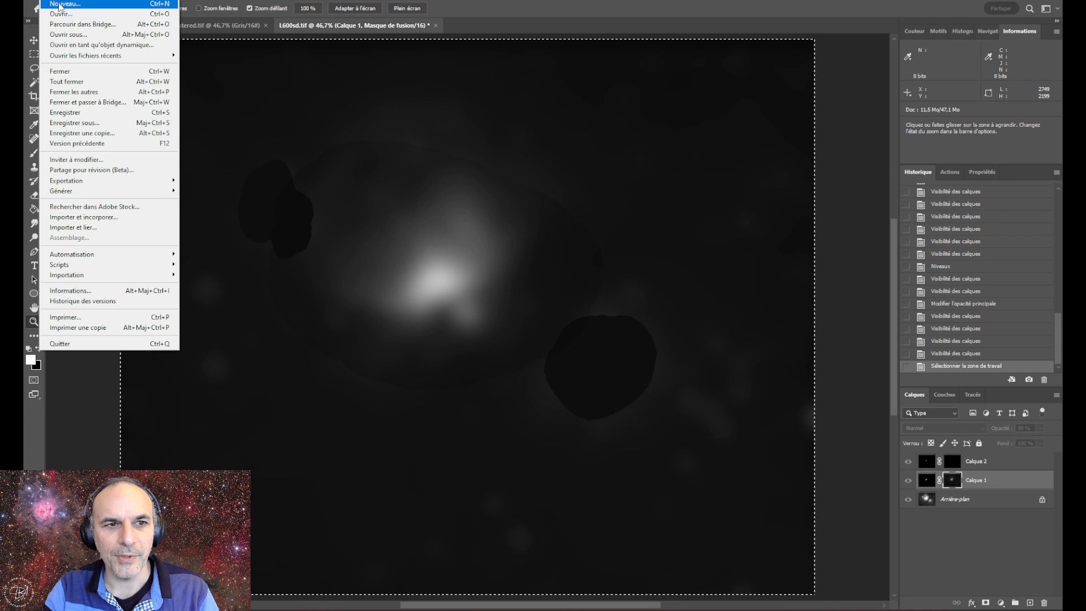
click(61, 3)
key(Return)
key(ctrl+v)
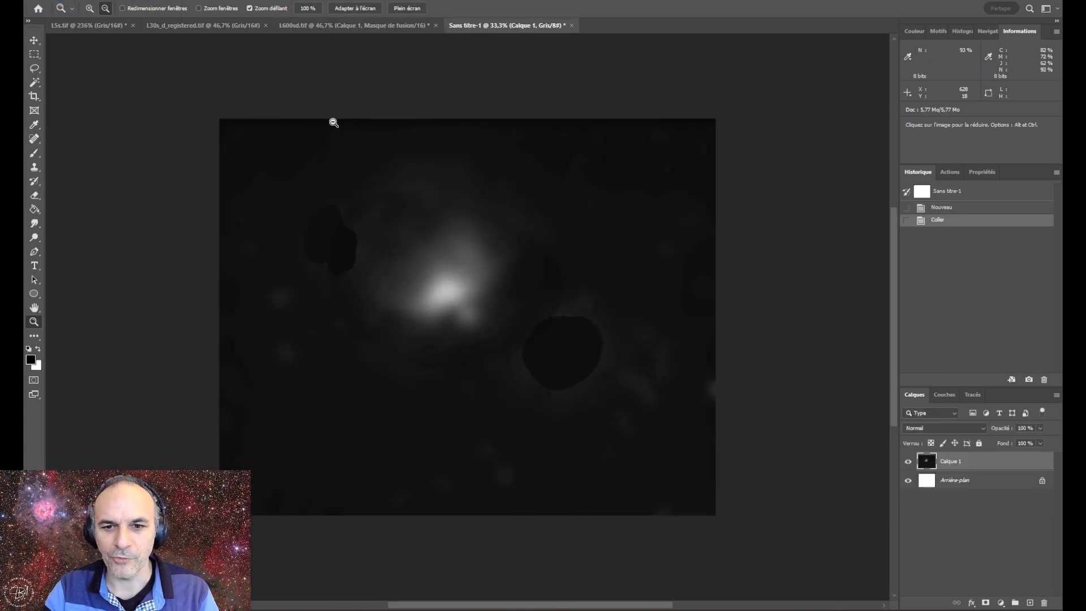
Flatten the new document holding the mask copy and duplicate its background layer
right_click(980, 462)
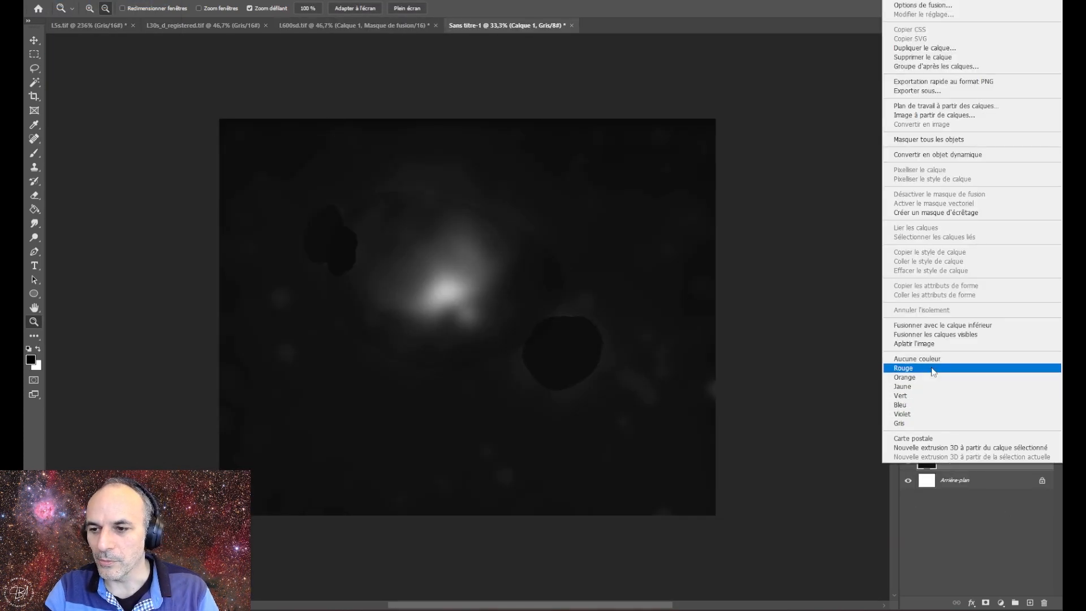
click(921, 344)
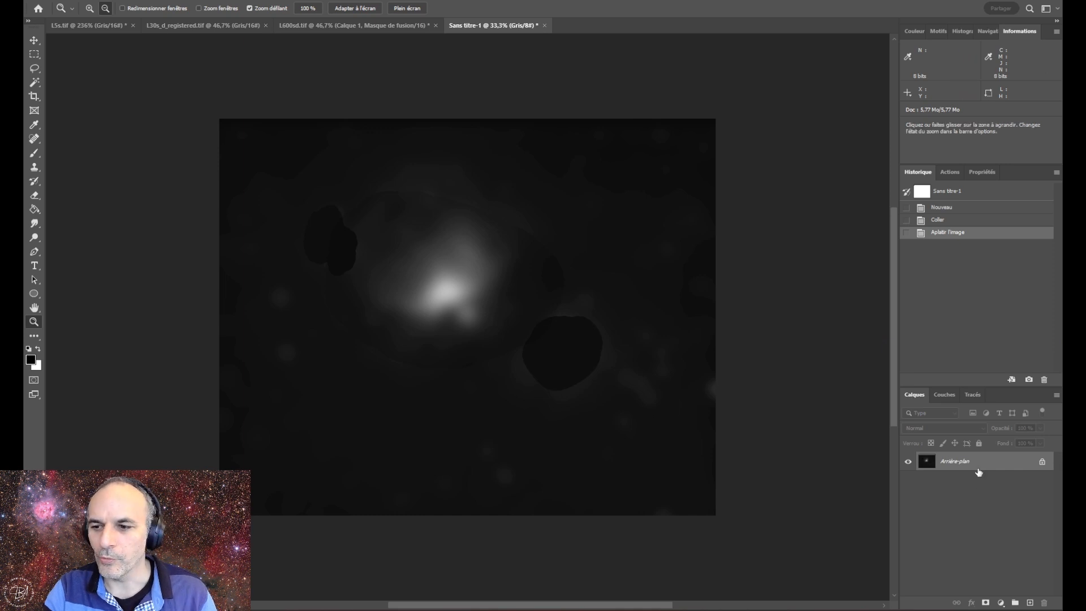
drag(977, 469, 1030, 603)
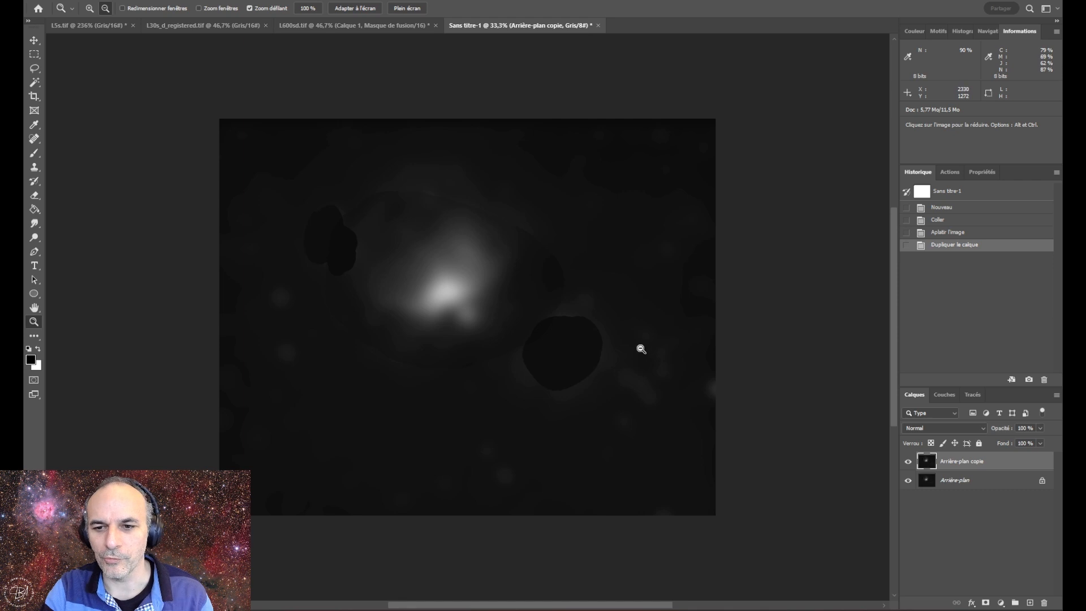
Return to the nebula composite document, leave the mask view, clear the selection and duplicate the Arrière-plan layer
click(357, 25)
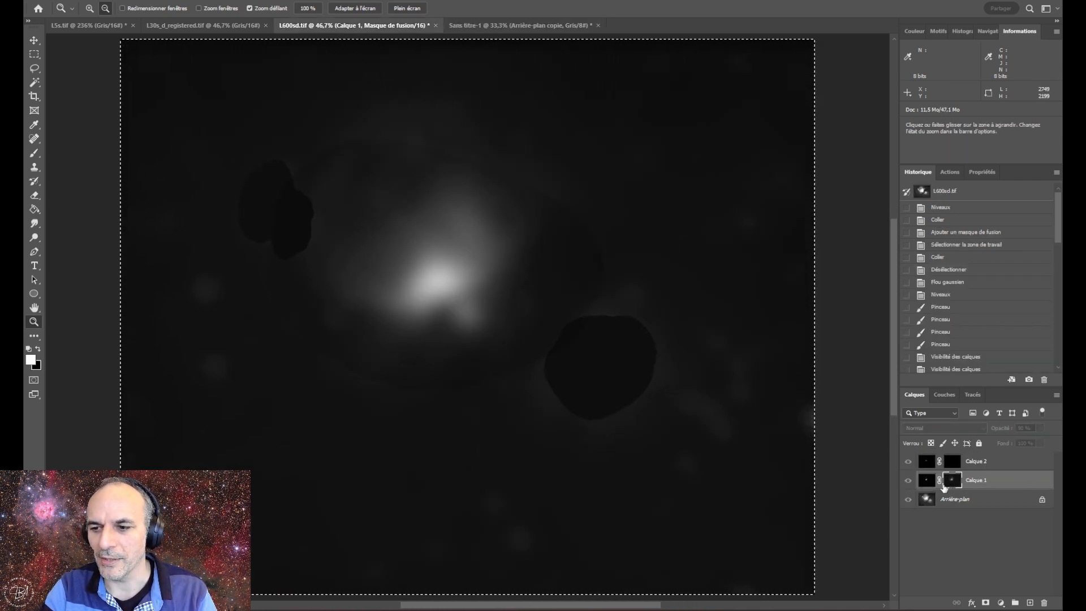
click(923, 481)
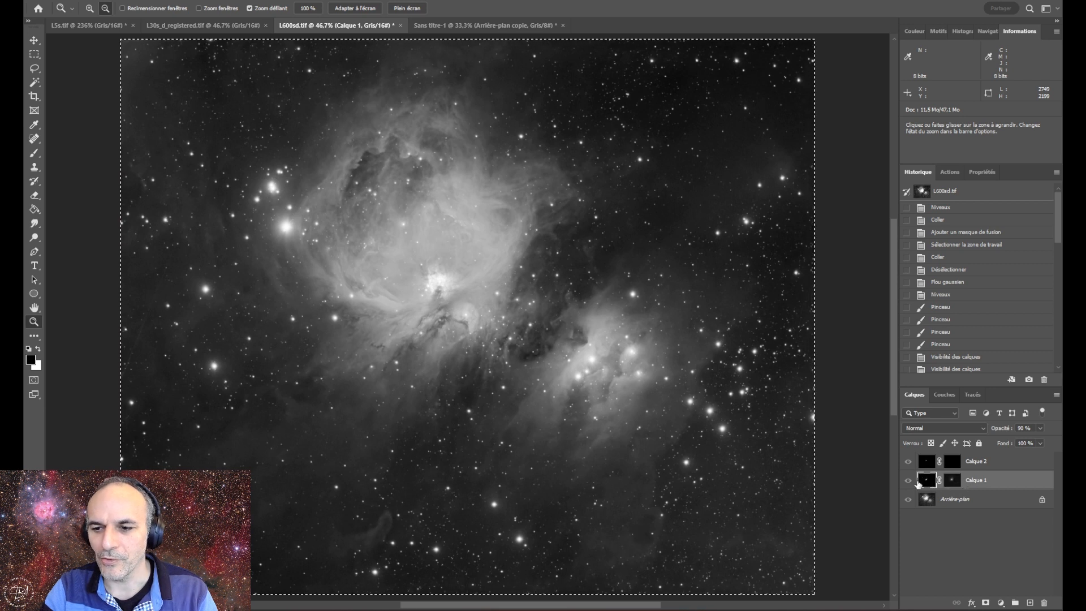
key(ctrl+d)
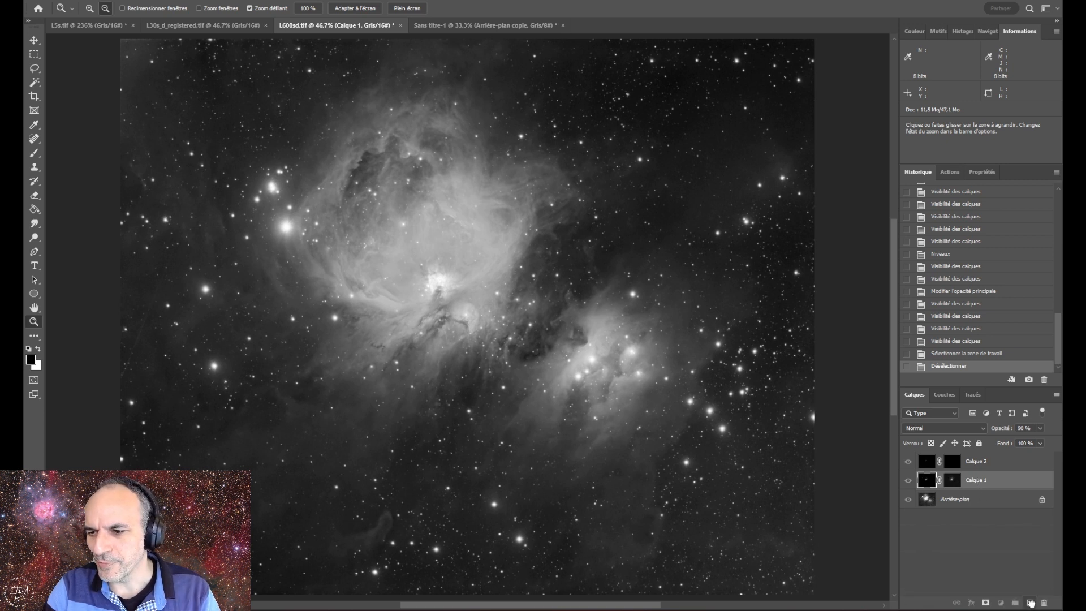
drag(1030, 603, 1030, 603)
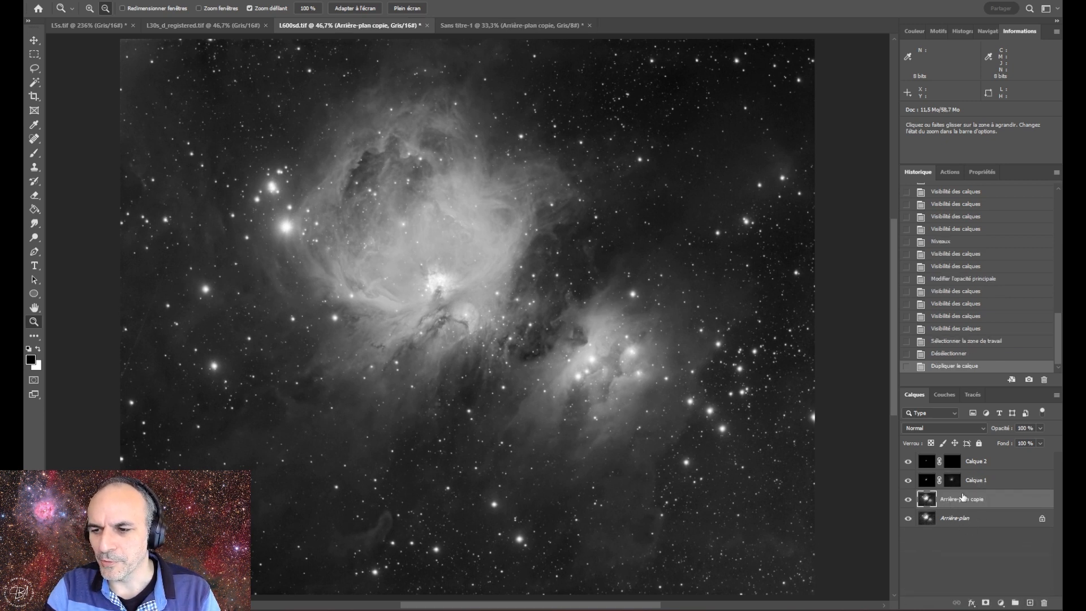
Hide the original Arrière-plan and merge the visible Calque 2, Calque 1 and Arrière-plan copie into one layer
ctrl+click(976, 467)
ctrl+click(975, 485)
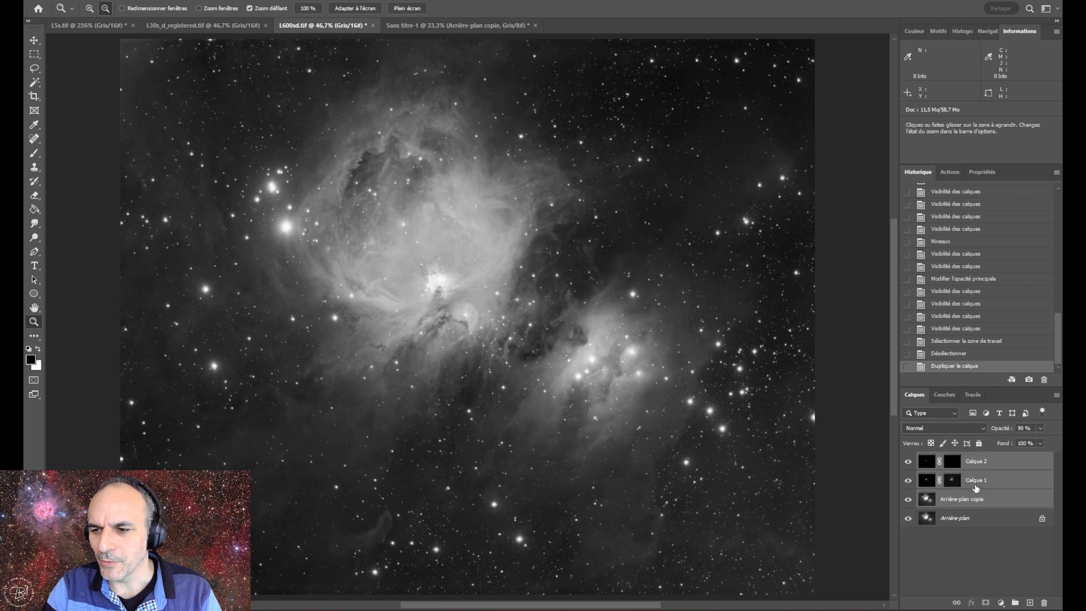
click(908, 518)
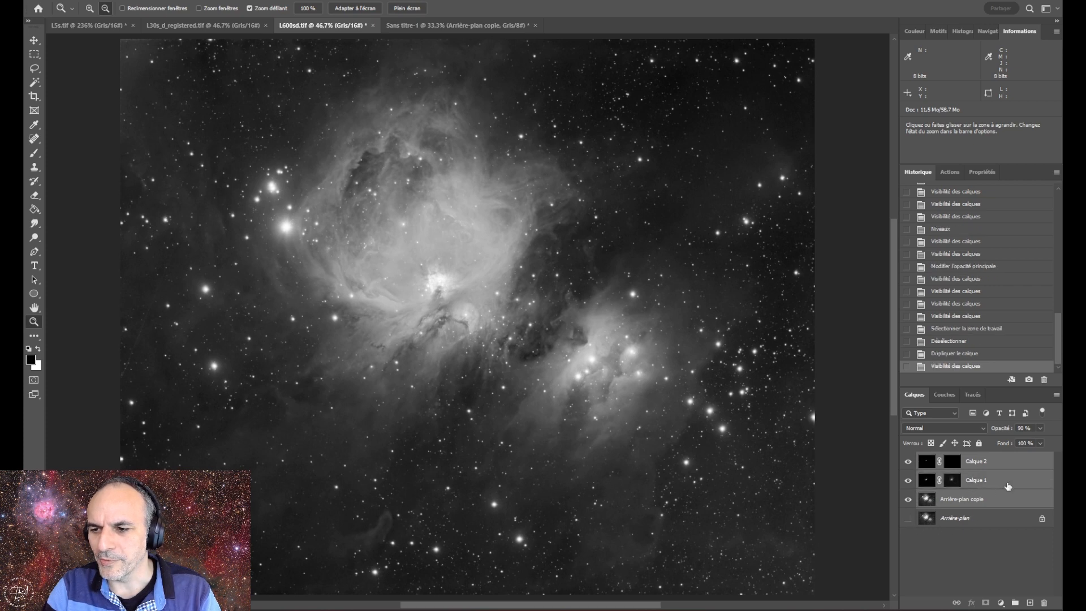
right_click(987, 485)
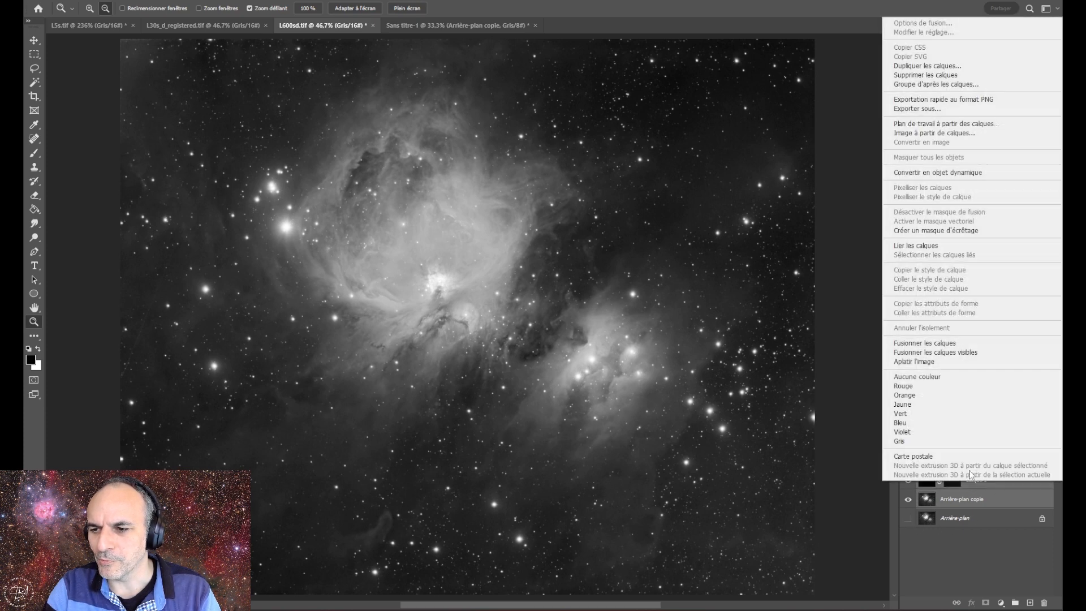
click(918, 352)
Make the original Arrière-plan visible again and compare it with the merged layer hidden and shown
click(908, 480)
click(909, 462)
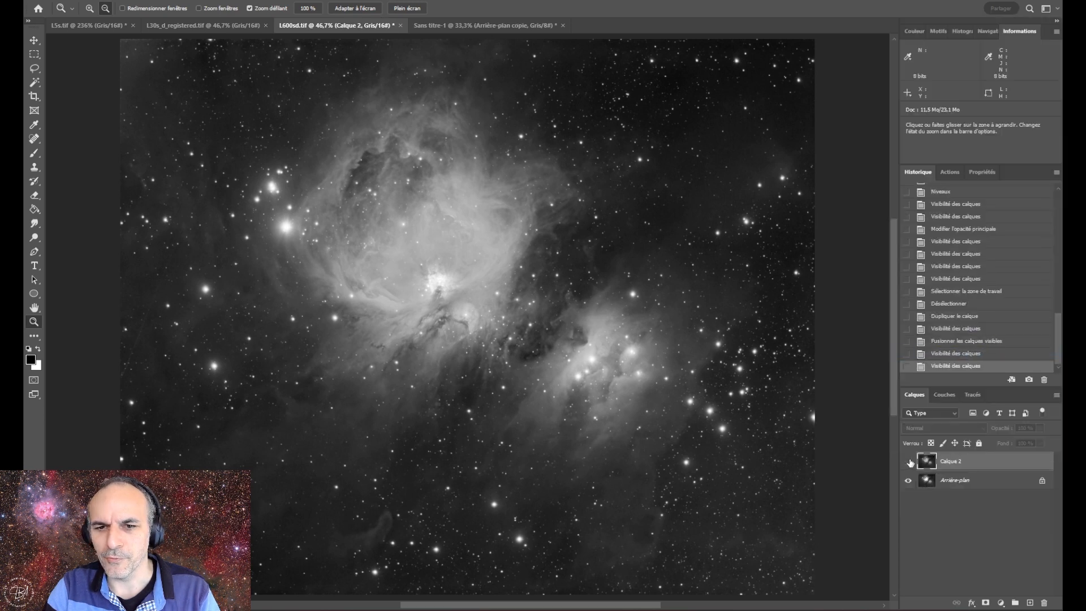
click(908, 462)
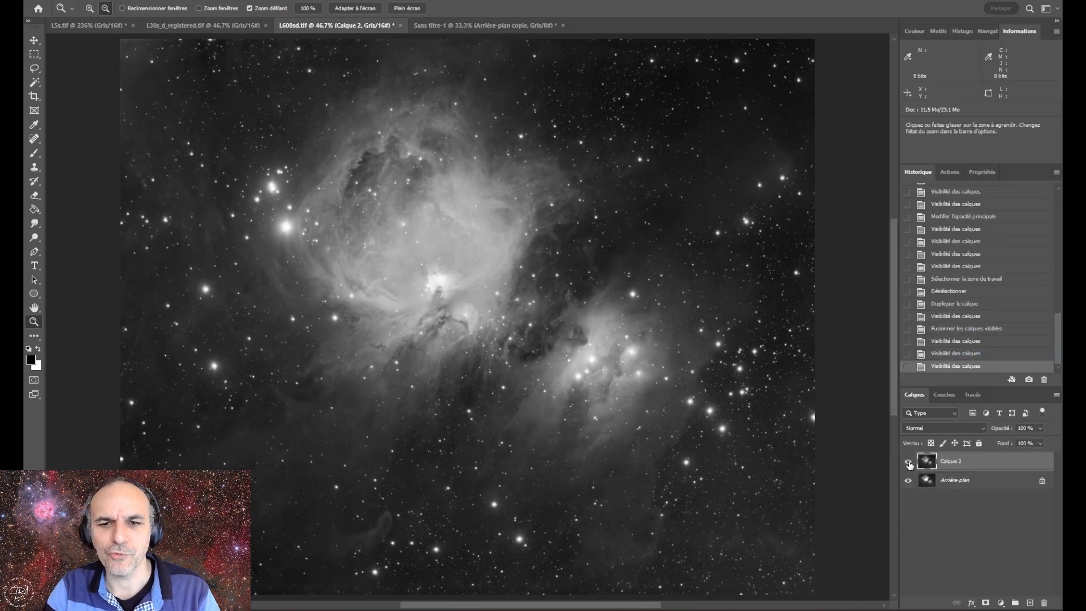
Try several opacities for the merged Calque 2 over the original background and settle on 74%
click(1039, 428)
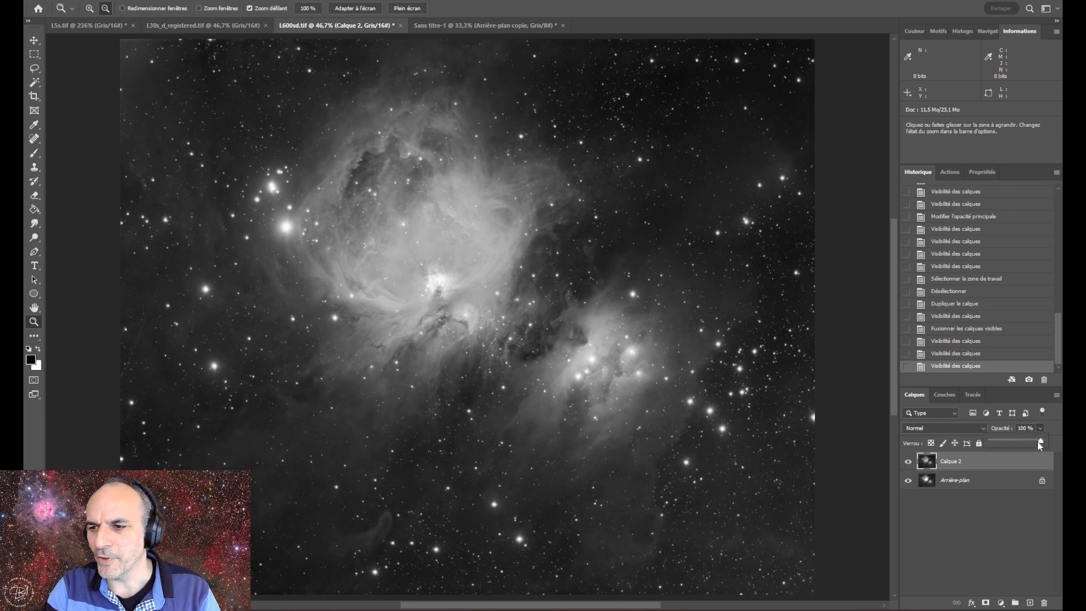
drag(1042, 443, 1026, 444)
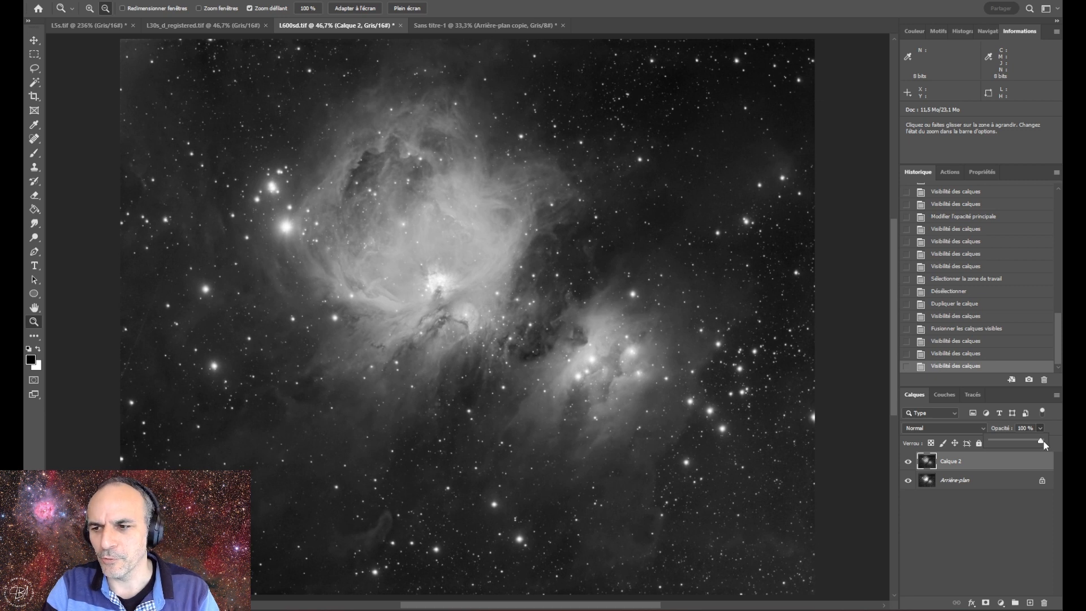
drag(1045, 442, 1031, 445)
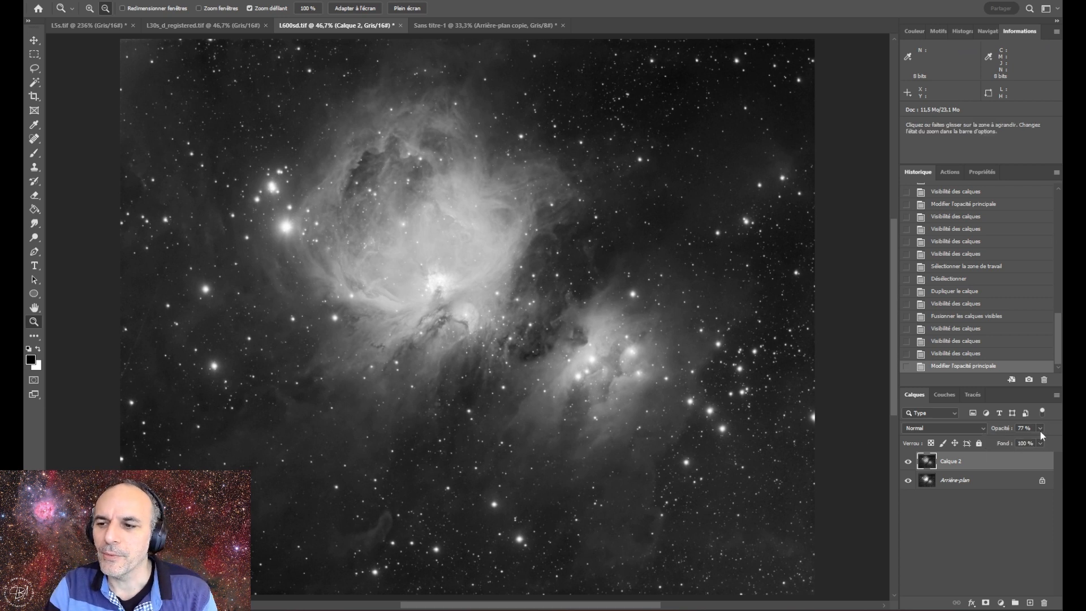
click(1040, 428)
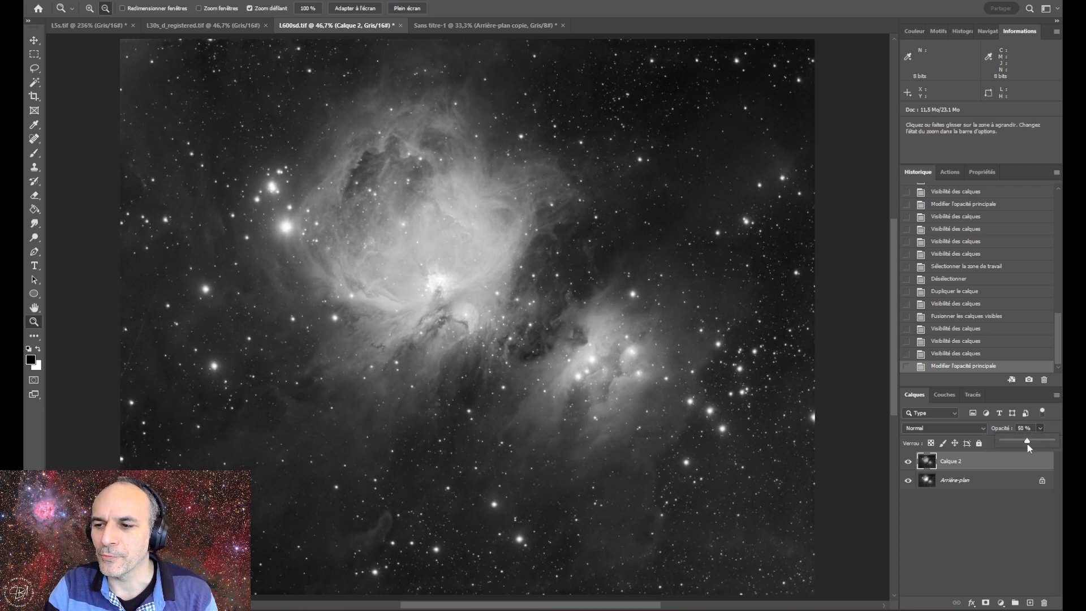
drag(1027, 443, 1020, 448)
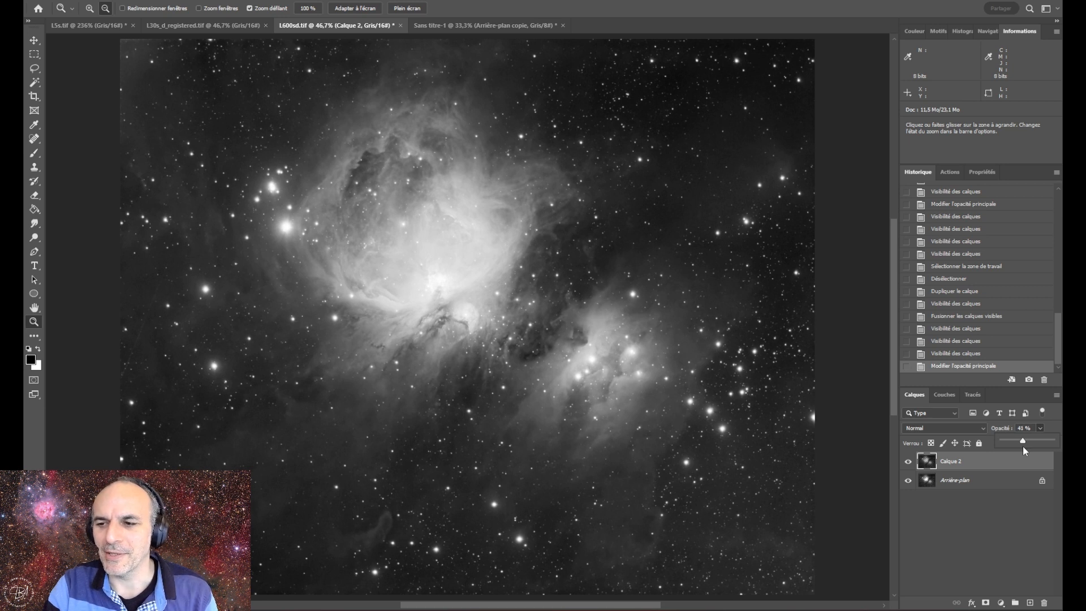
drag(1030, 445, 1030, 446)
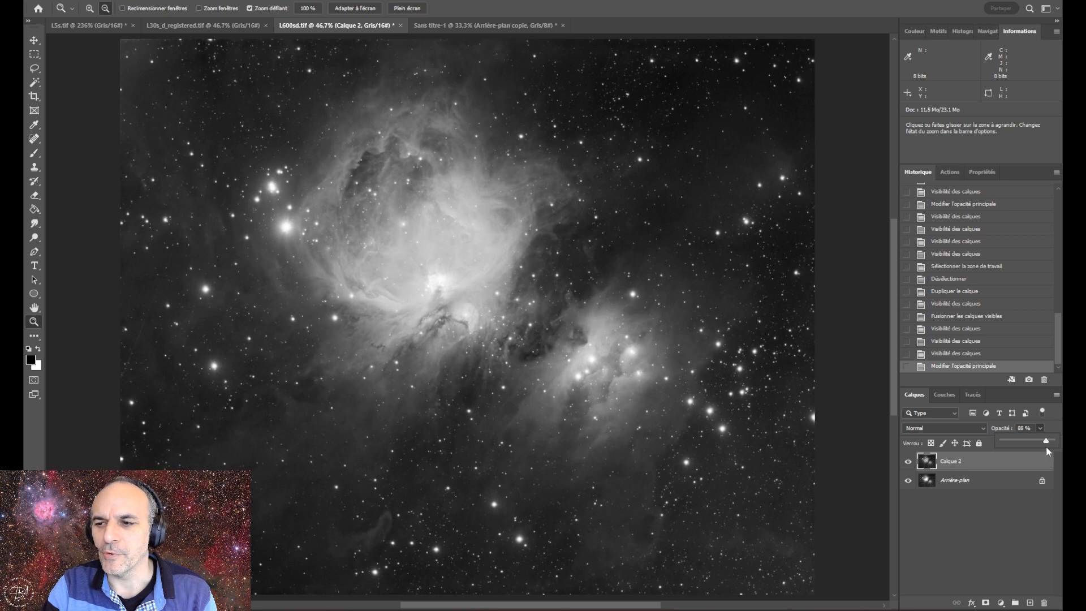
drag(1044, 451, 1044, 451)
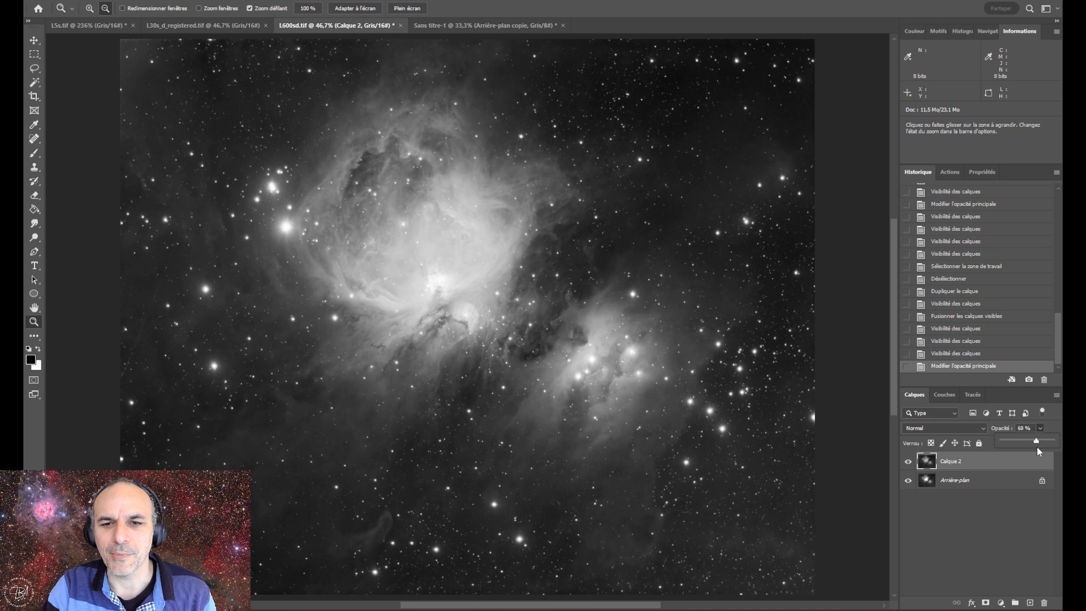
drag(1037, 447, 1045, 450)
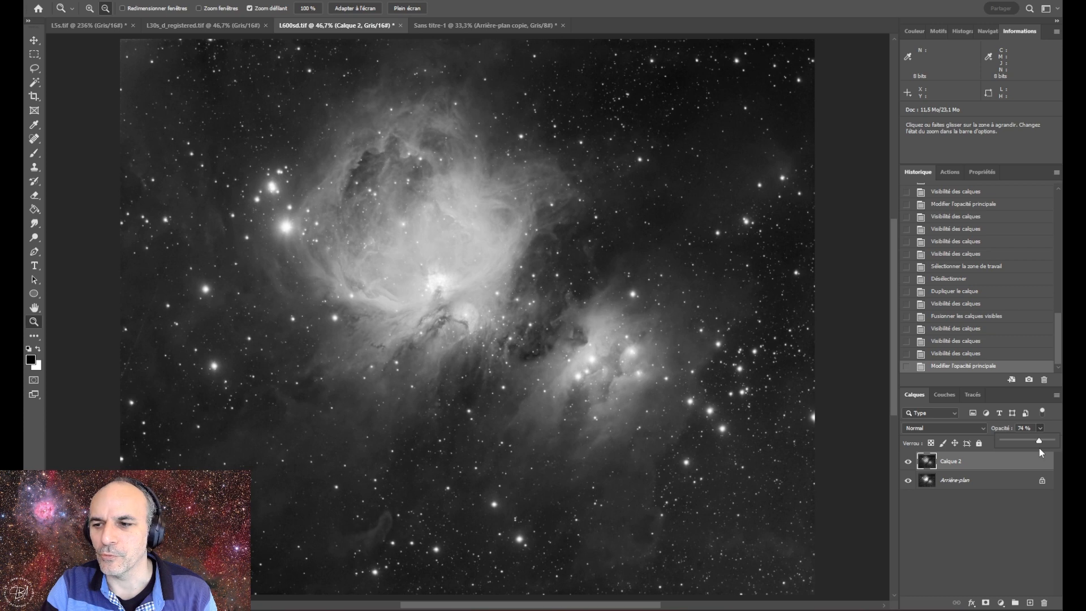
Examine the nebula's core up close with the merged Calque 2 hidden and shown, and view the whole image
drag(434, 278, 498, 343)
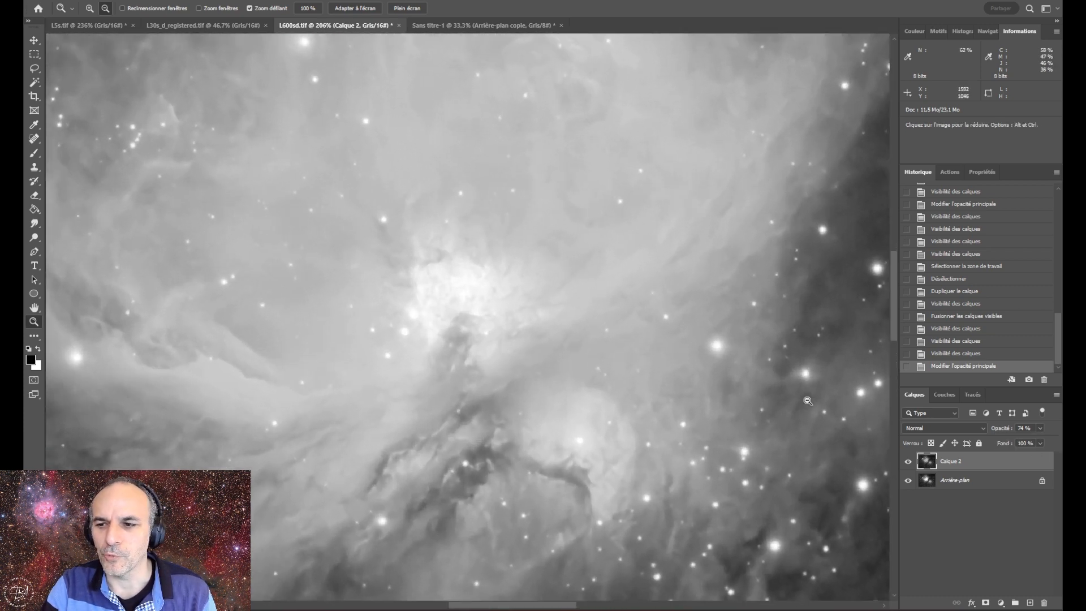
click(908, 463)
click(908, 463)
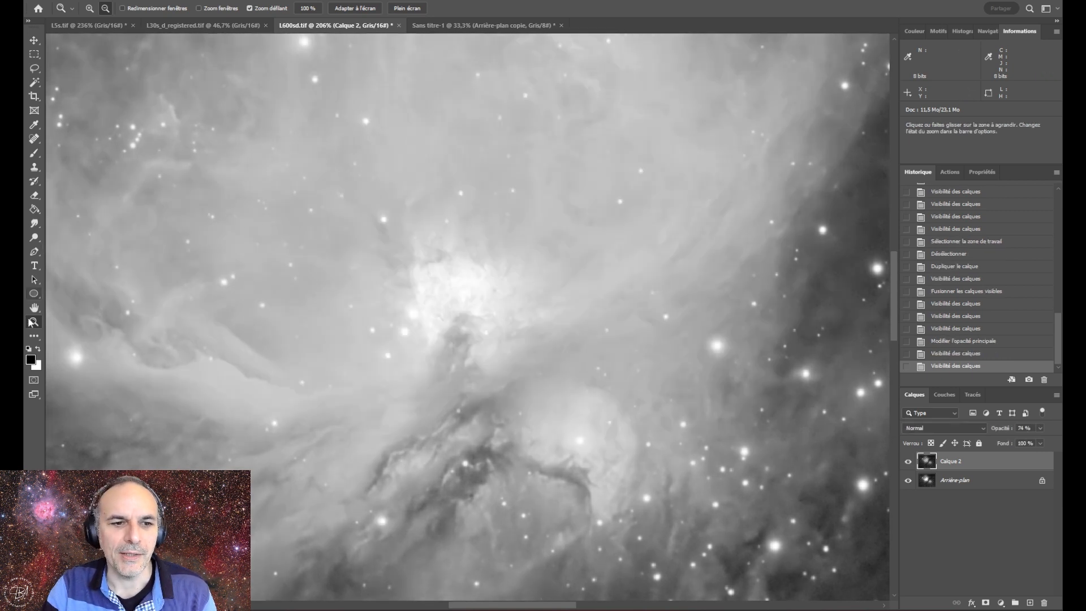
click(355, 8)
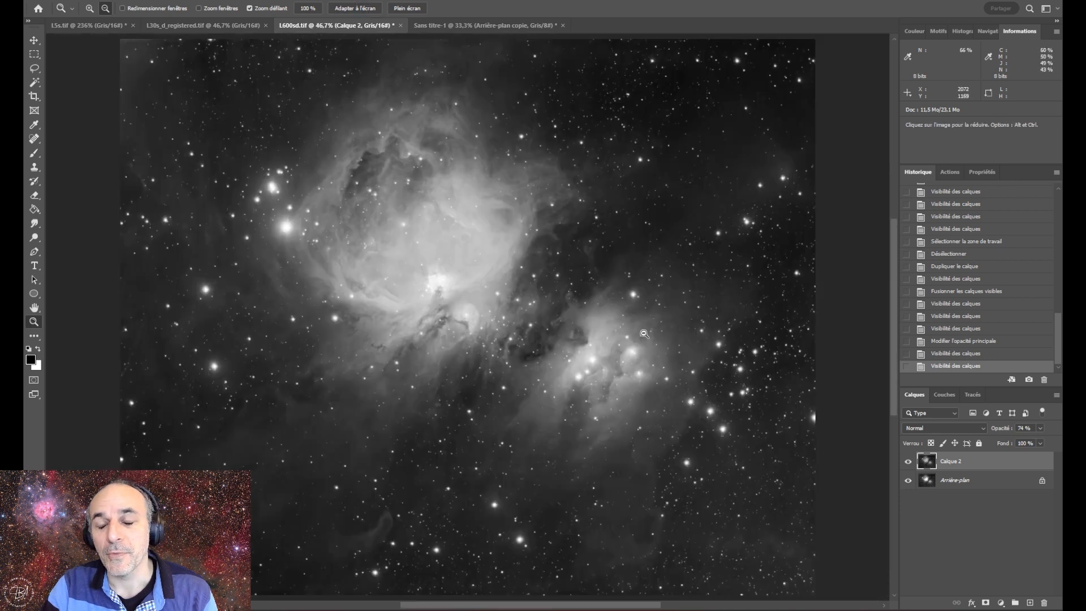